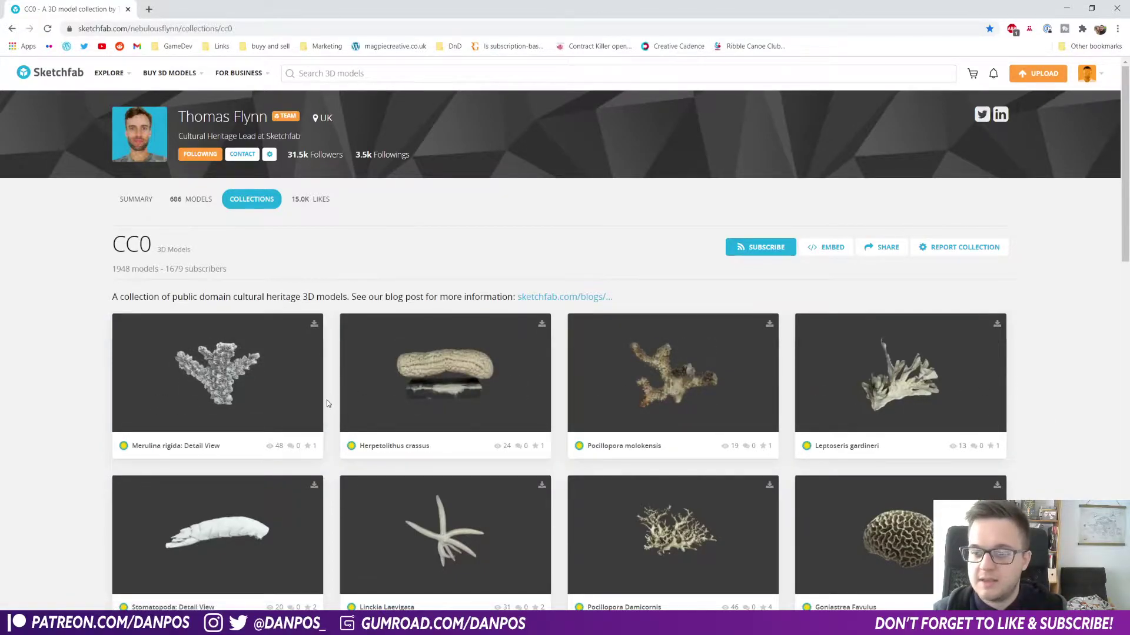
- Browse the CC0 collection, load more models, and open the Grab Albrechtsdorfer angel statue
{"action": "scroll", "coordinate": [334, 441], "scroll_direction": "down", "scroll_amount": 6}
{"action": "scroll", "coordinate": [335, 441], "scroll_direction": "down", "scroll_amount": 10}
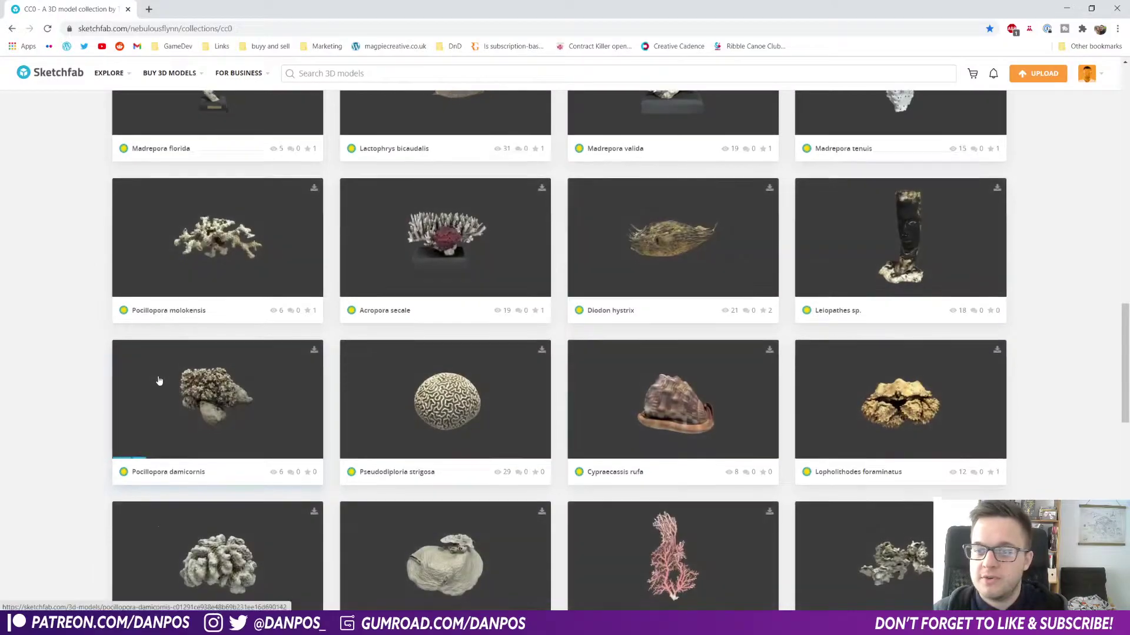
{"action": "scroll", "coordinate": [159, 380], "scroll_direction": "down", "scroll_amount": 20}
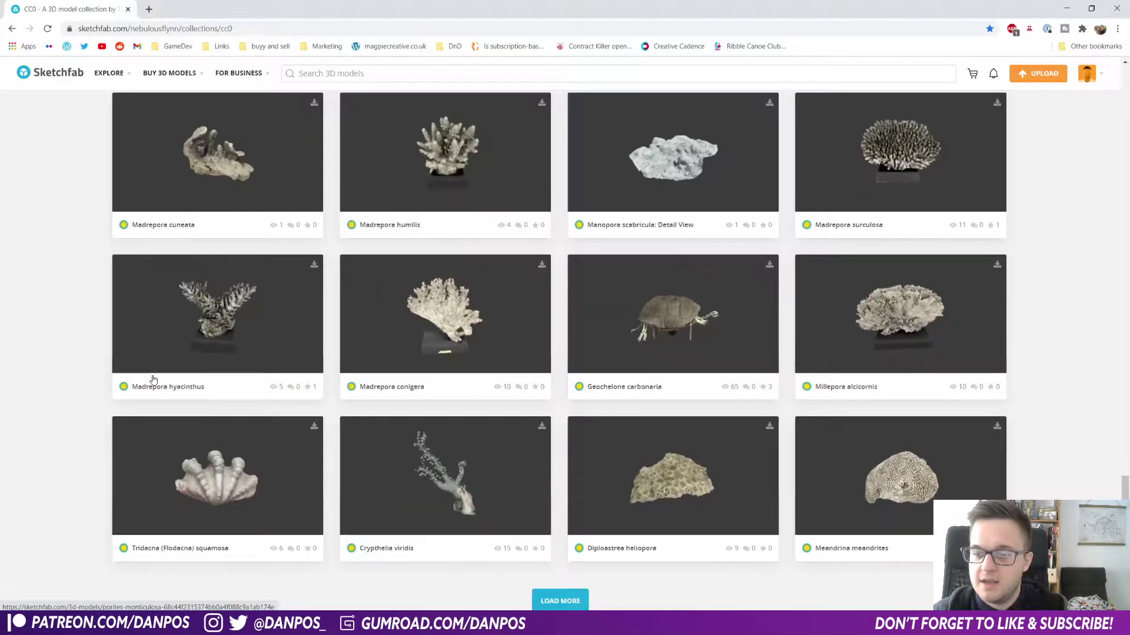
{"action": "scroll", "coordinate": [153, 379], "scroll_direction": "down", "scroll_amount": 5}
{"action": "left_click", "coordinate": [574, 330]}
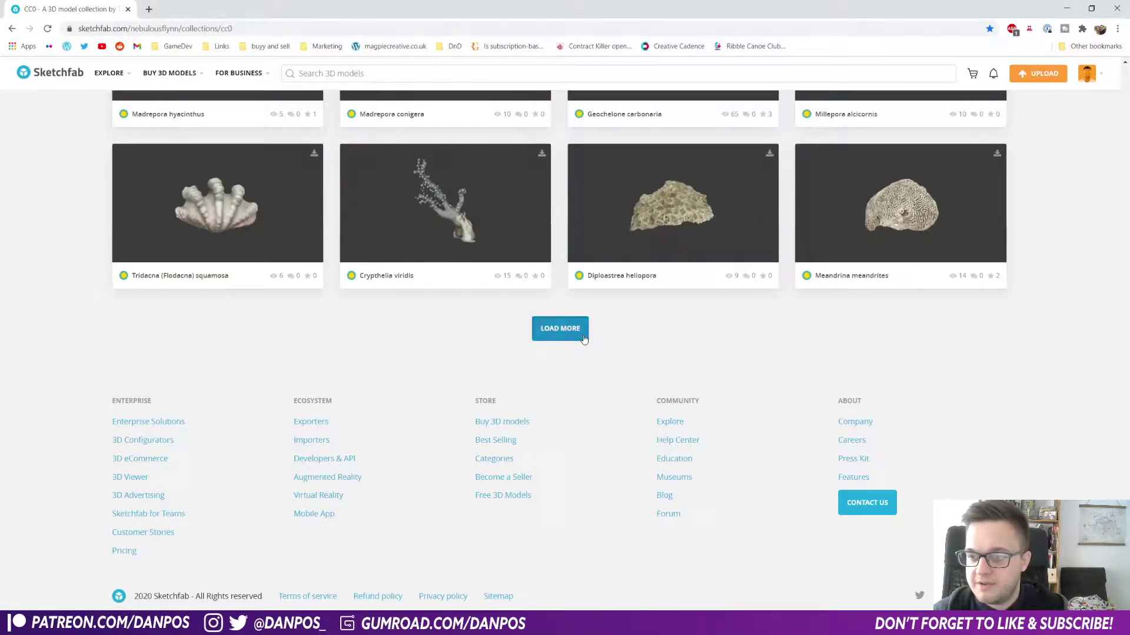
{"action": "scroll", "coordinate": [319, 377], "scroll_direction": "down", "scroll_amount": 10}
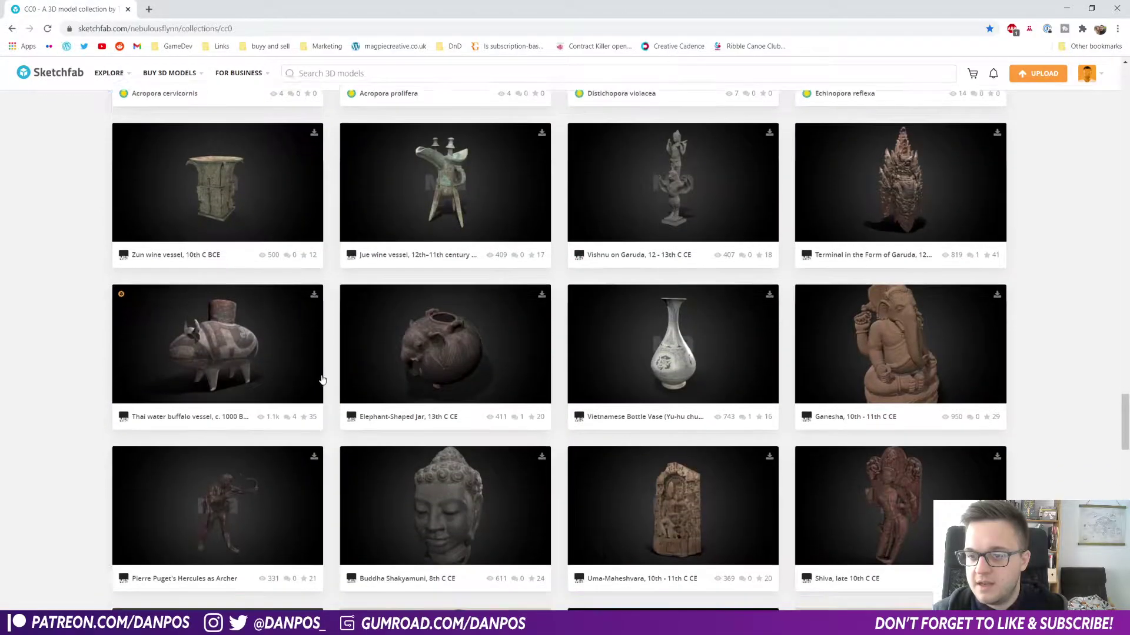
{"action": "scroll", "coordinate": [319, 373], "scroll_direction": "down", "scroll_amount": 4}
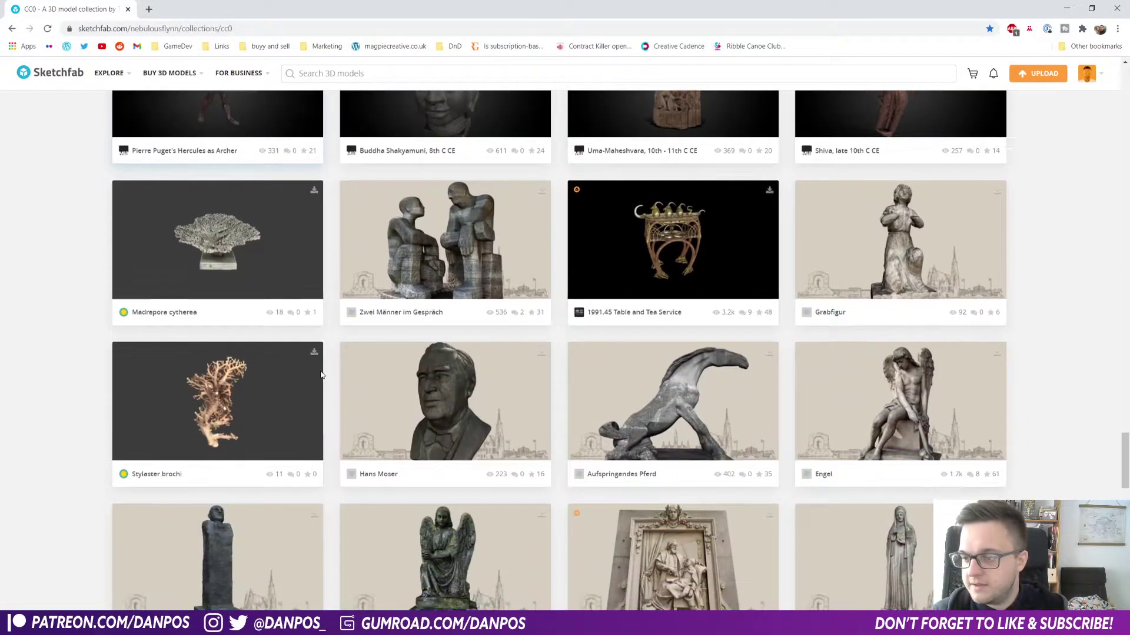
{"action": "scroll", "coordinate": [321, 375], "scroll_direction": "down", "scroll_amount": 4}
{"action": "left_click", "coordinate": [456, 319]}
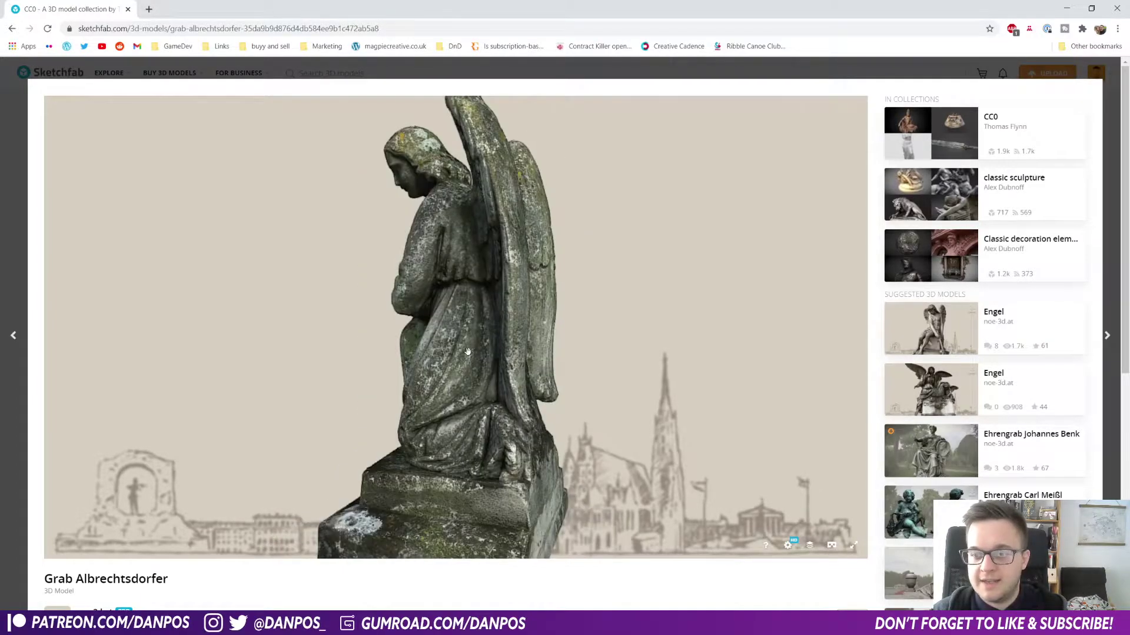
- Examine the angel statue from several angles in the 3D viewer and check its triangle count
{"action": "left_click_drag", "start_coordinate": [467, 351], "coordinate": [550, 290]}
{"action": "scroll", "coordinate": [471, 320], "scroll_direction": "up", "scroll_amount": 3}
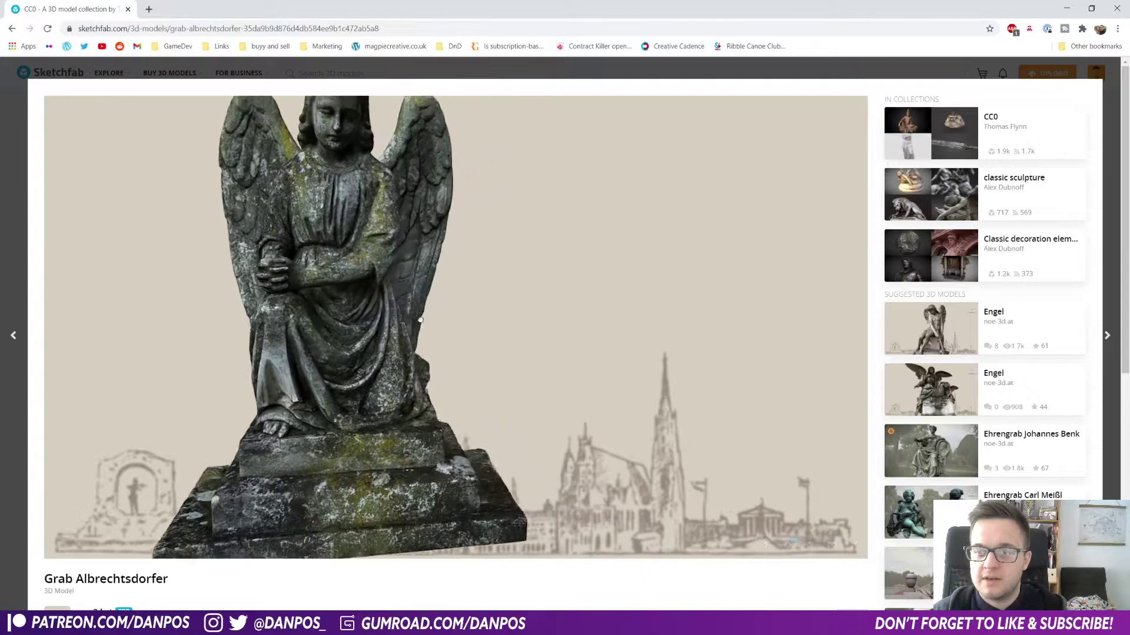
{"action": "right_click_drag", "start_coordinate": [471, 320], "coordinate": [397, 269]}
{"action": "scroll", "coordinate": [397, 270], "scroll_direction": "down", "scroll_amount": 3}
{"action": "scroll", "coordinate": [39, 466], "scroll_direction": "down", "scroll_amount": 4}
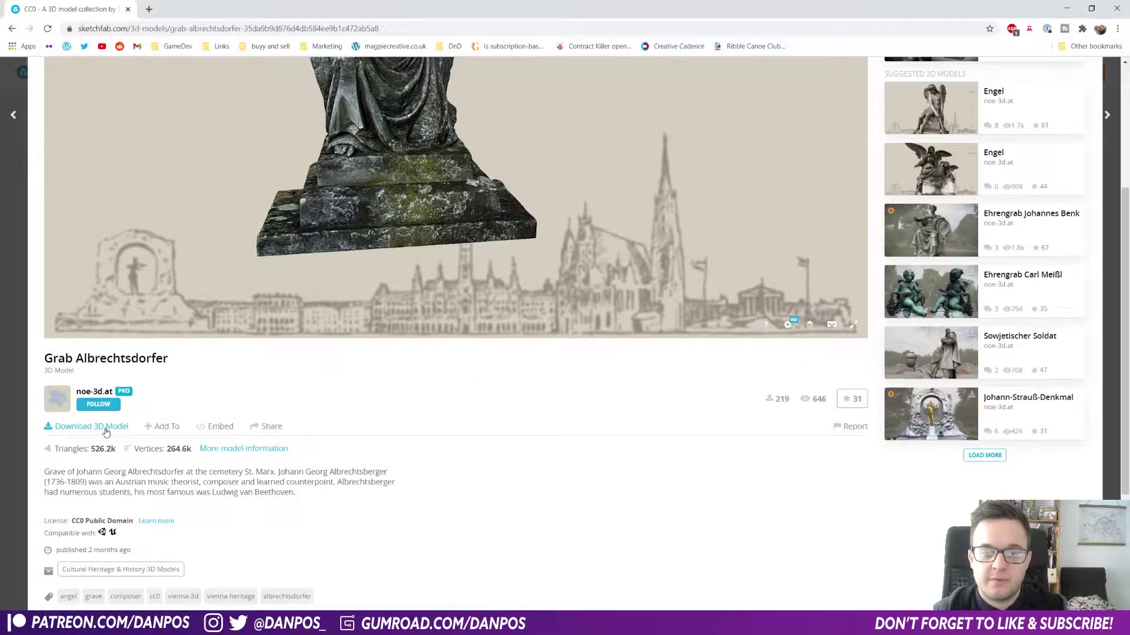
{"action": "left_click_drag", "start_coordinate": [72, 453], "coordinate": [114, 453]}
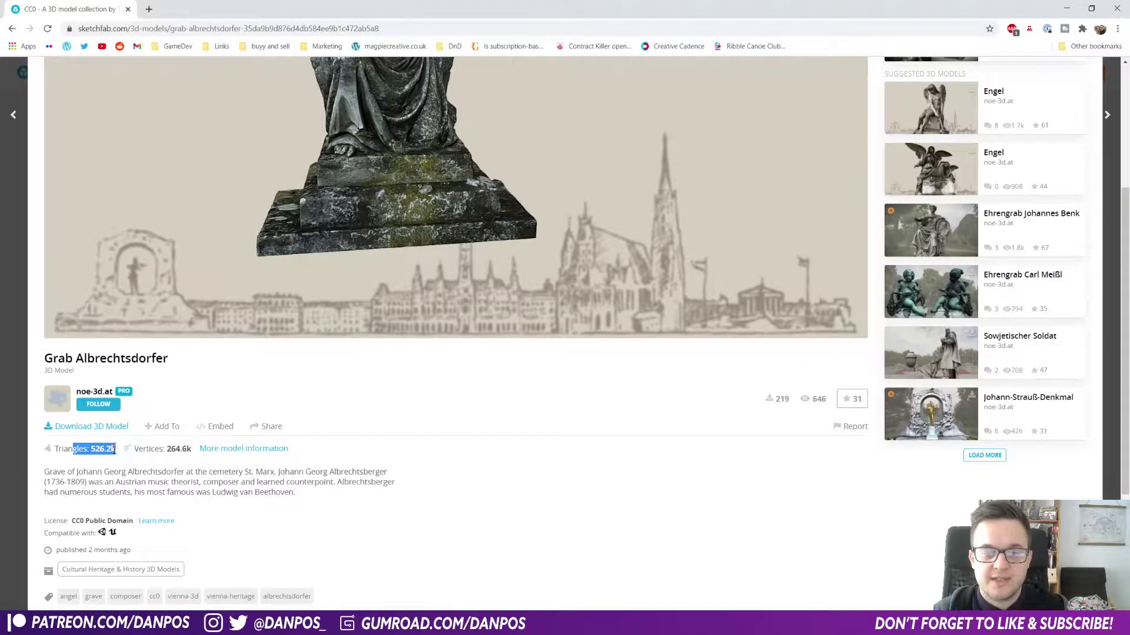
{"action": "left_click", "coordinate": [99, 449]}
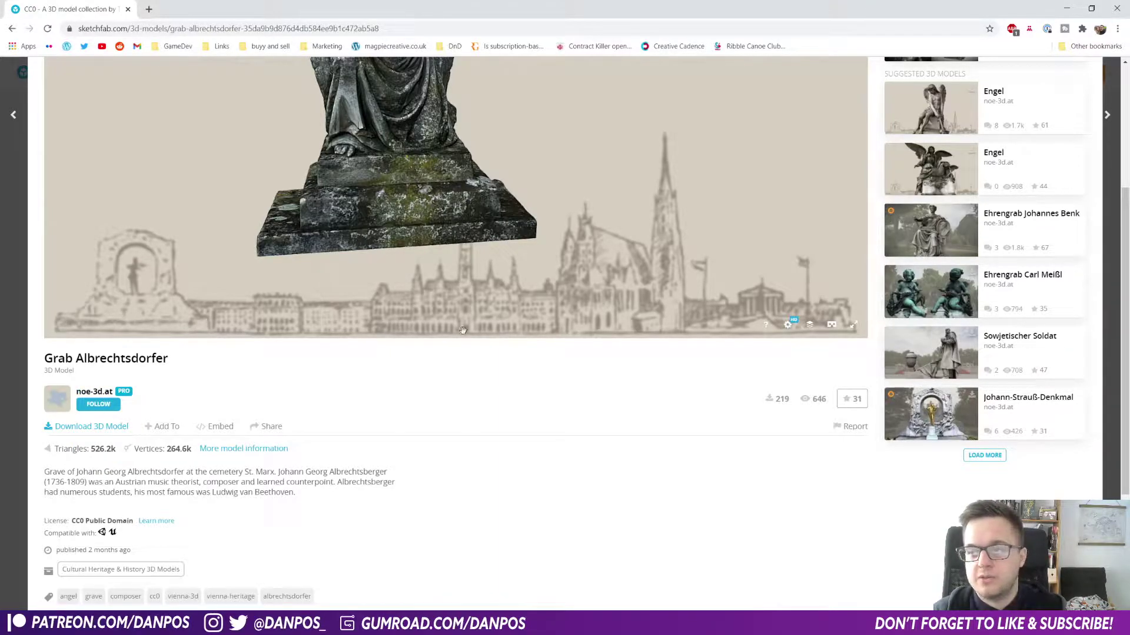
{"action": "scroll", "coordinate": [469, 436], "scroll_direction": "up", "scroll_amount": 1}
{"action": "scroll", "coordinate": [469, 436], "scroll_direction": "up", "scroll_amount": 3}
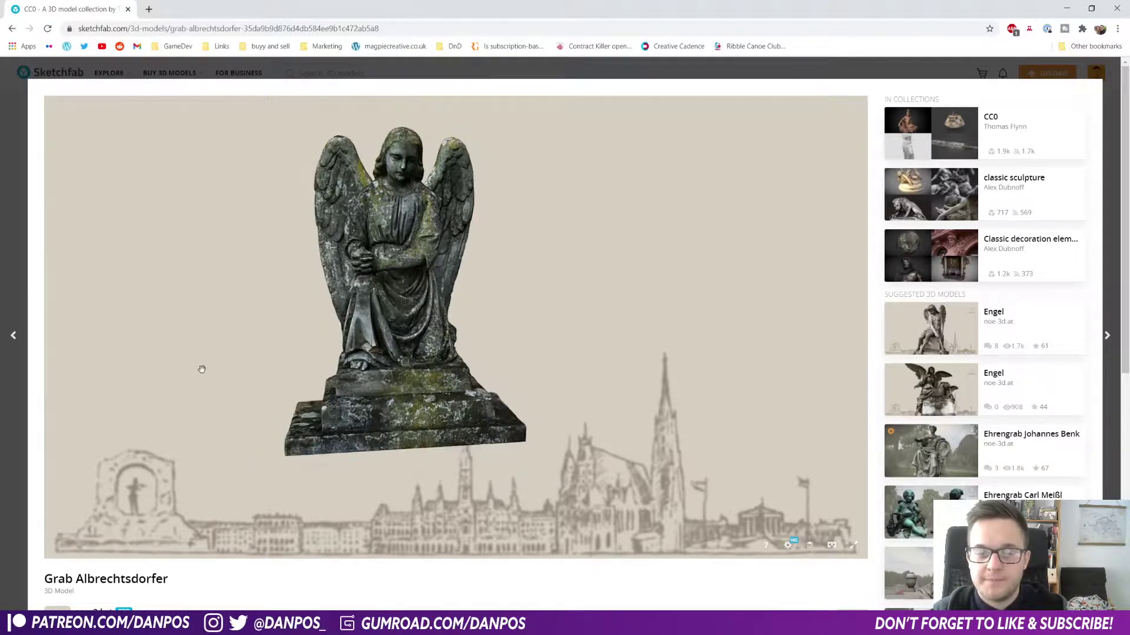
- View the available download formats for the Grab Albrechtsdorfer model and close the download options
{"action": "scroll", "coordinate": [201, 365], "scroll_direction": "down", "scroll_amount": 2}
{"action": "left_click", "coordinate": [80, 538]}
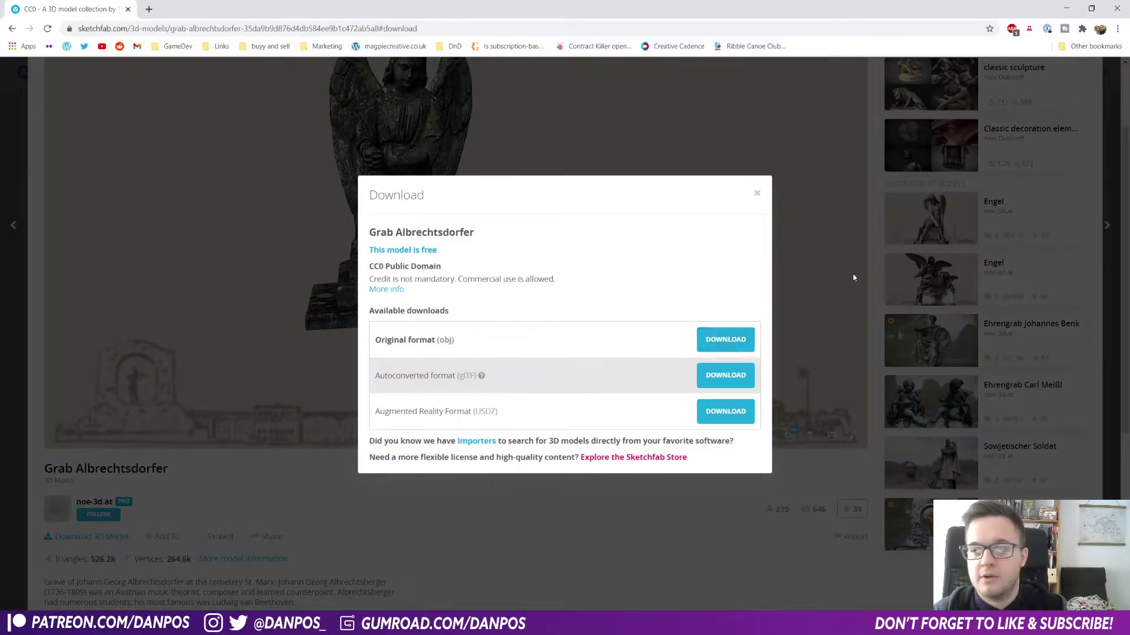
{"action": "left_click", "coordinate": [757, 196]}
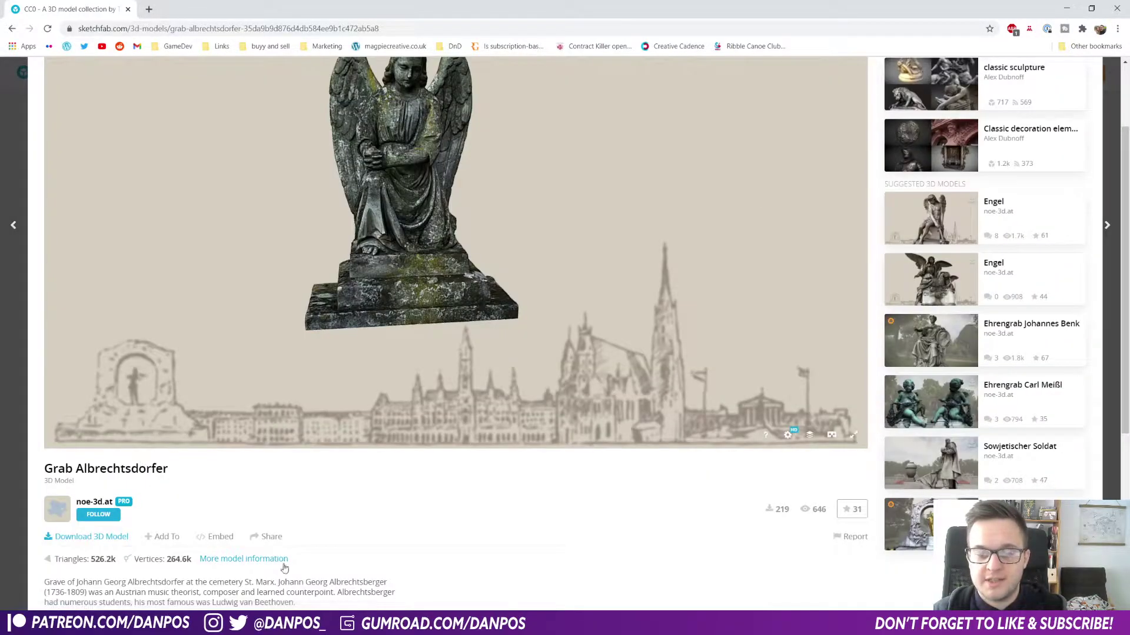
- Switch to File Explorer and open the extracted Marx_Albrechtsberger_C folder under Downloads\grab-albrechtsdorfer\source
{"action": "left_click", "coordinate": [311, 624]}
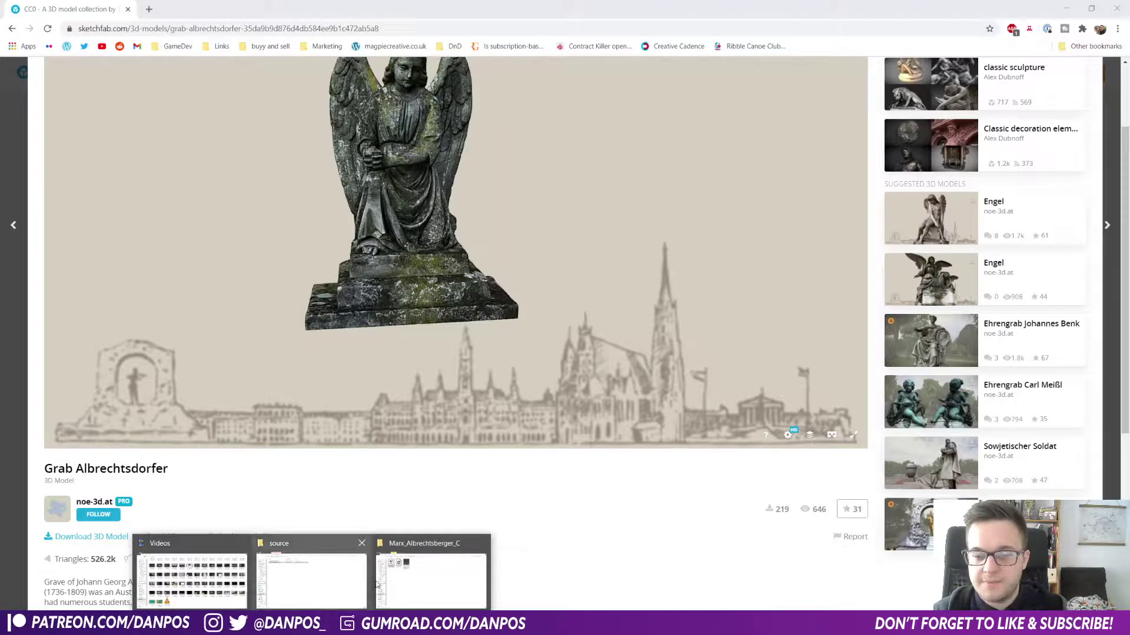
{"action": "left_click", "coordinate": [312, 580]}
{"action": "left_click", "coordinate": [183, 162]}
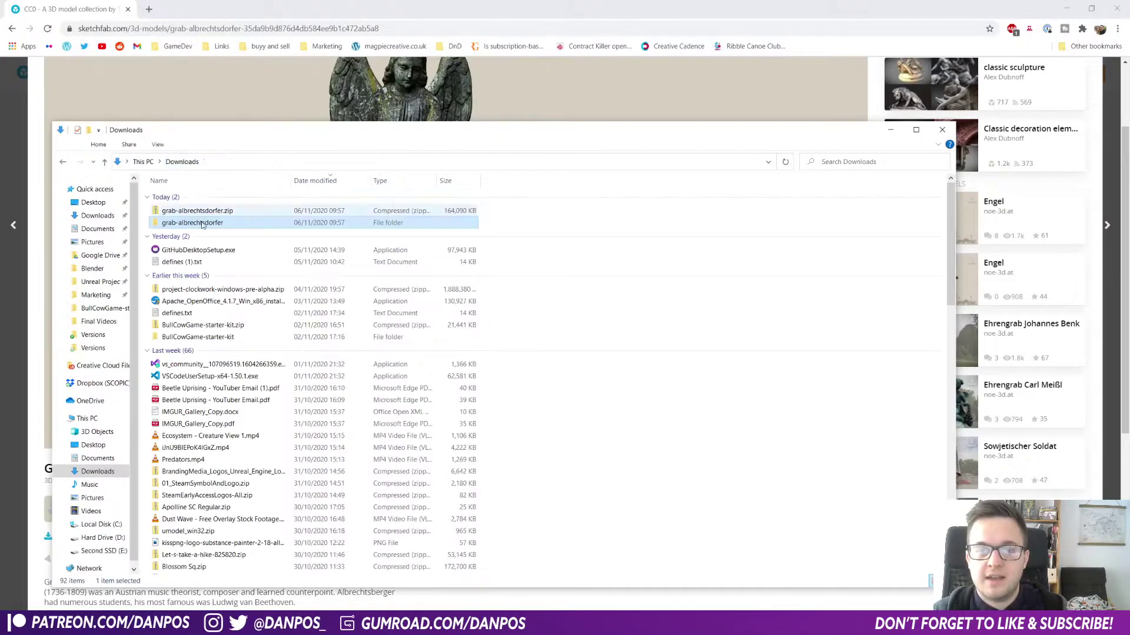
{"action": "left_click", "coordinate": [247, 211]}
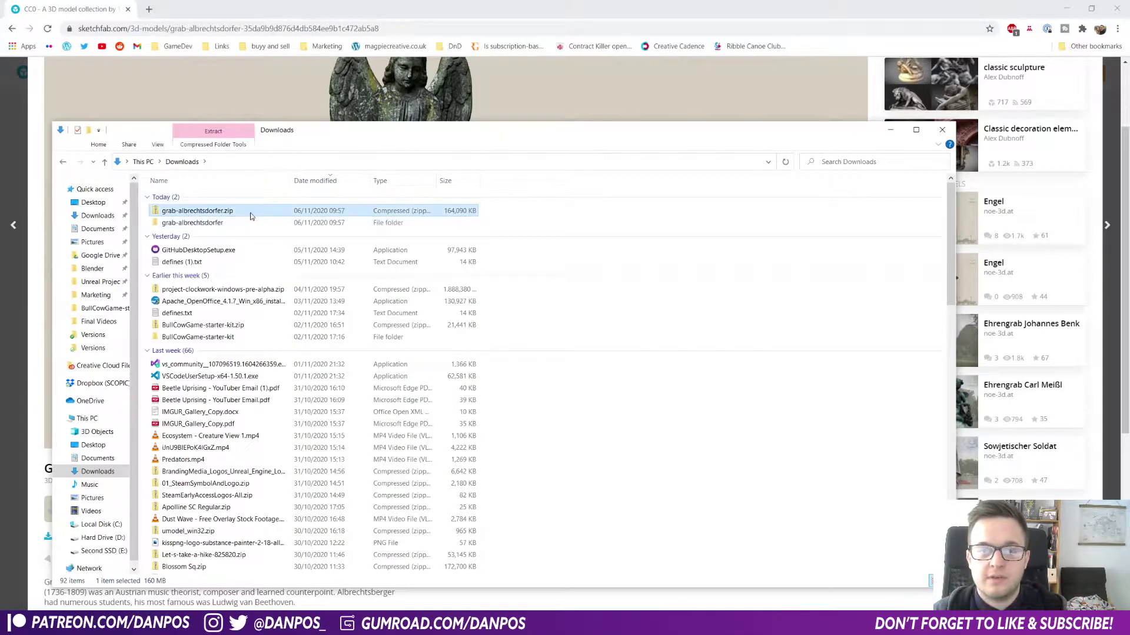
{"action": "double_click", "coordinate": [206, 225]}
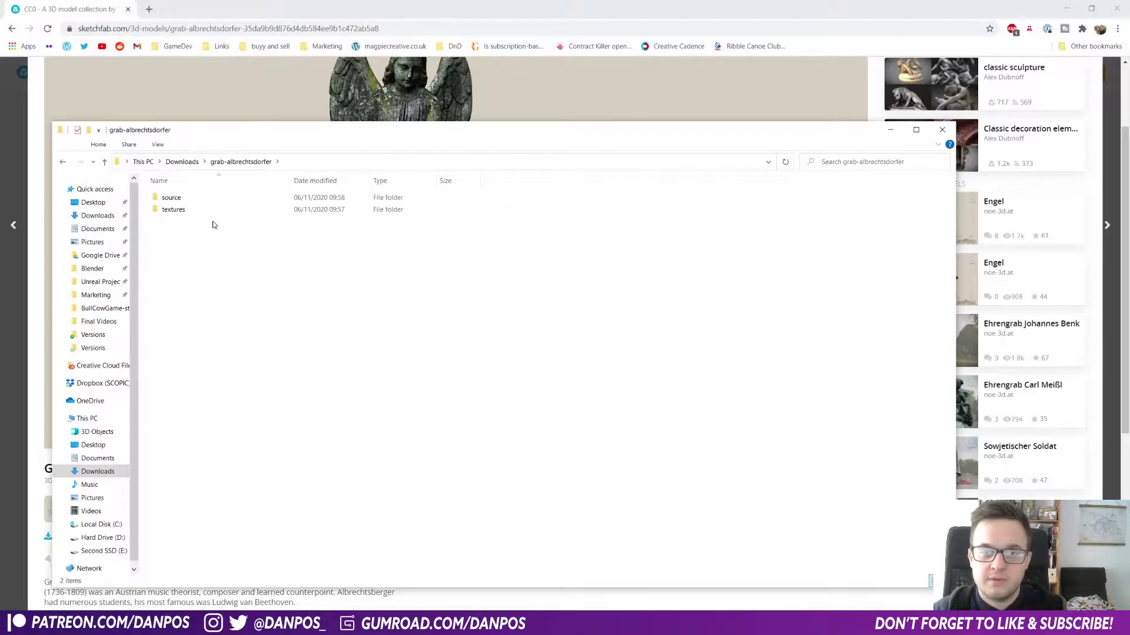
{"action": "double_click", "coordinate": [227, 203]}
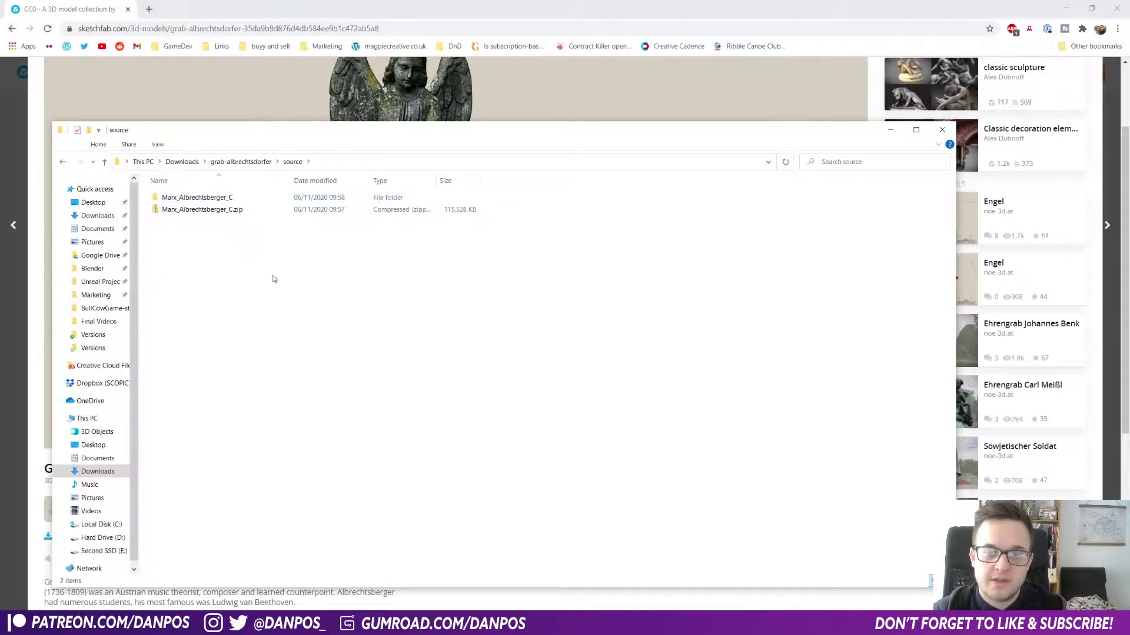
{"action": "left_click", "coordinate": [206, 213]}
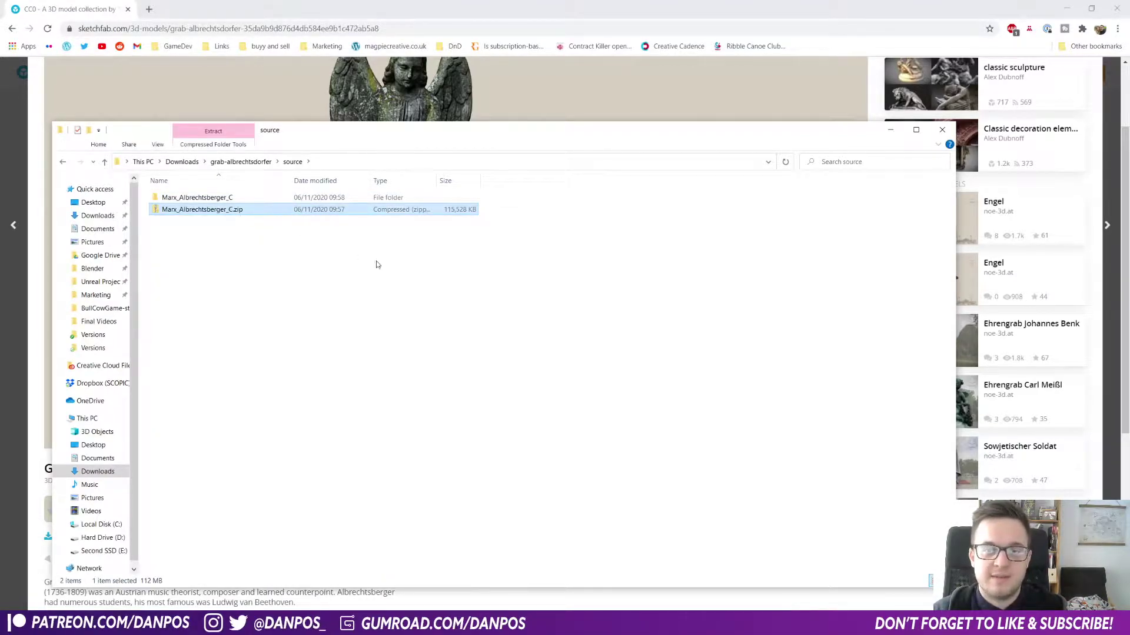
{"action": "double_click", "coordinate": [200, 198]}
- Preview the statue's PNG texture from the extracted model folder and close the image
{"action": "left_click", "coordinate": [240, 223]}
{"action": "double_click", "coordinate": [303, 200]}
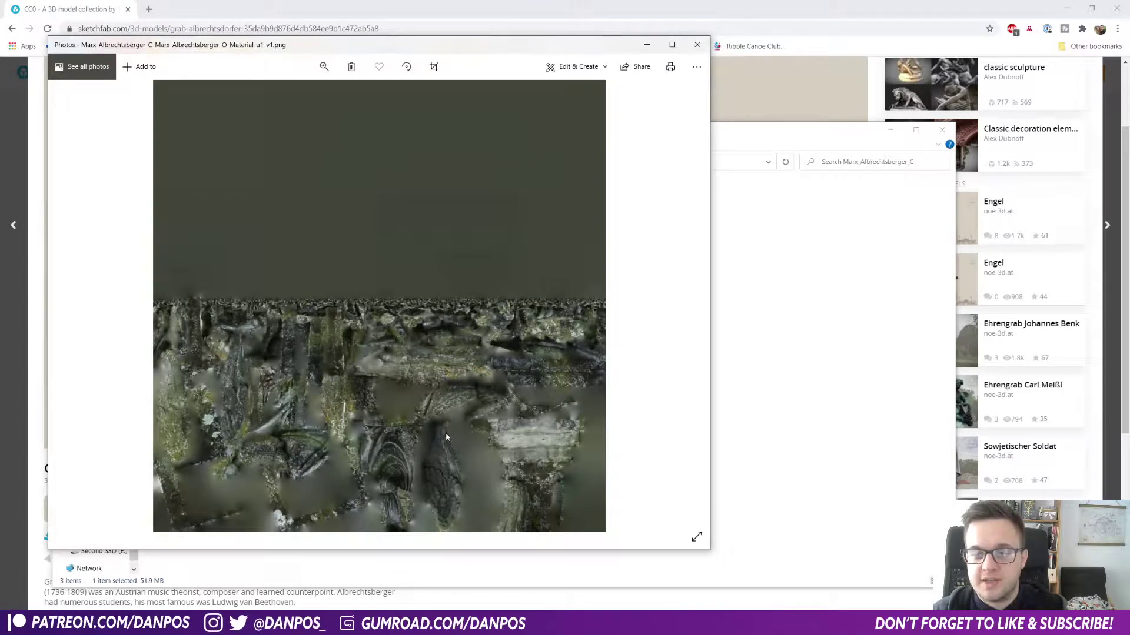
{"action": "left_click", "coordinate": [698, 45]}
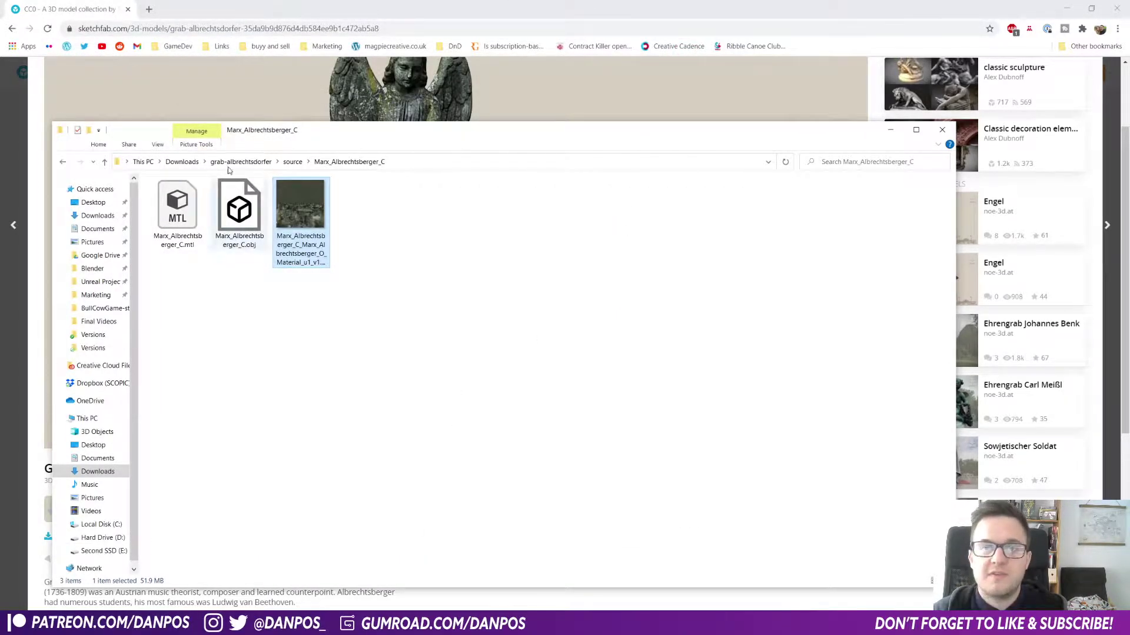
- Switch to Blender and delete the default cube from the scene
{"action": "left_click", "coordinate": [412, 623]}
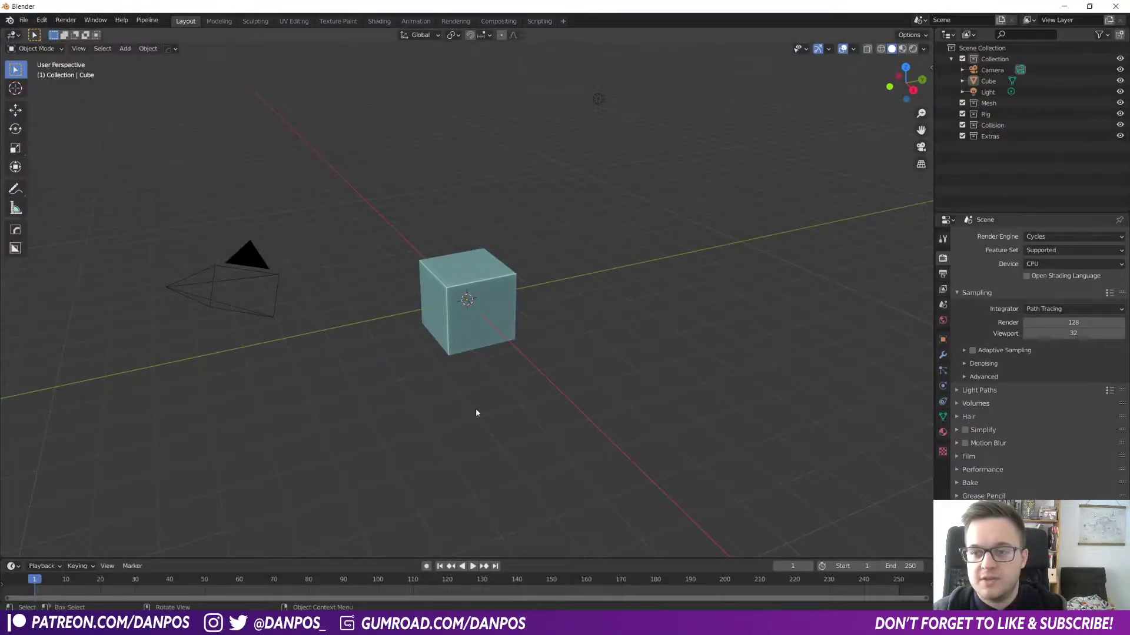
{"action": "left_click", "coordinate": [464, 314]}
{"action": "key", "text": "x"}
{"action": "left_click", "coordinate": [464, 314]}
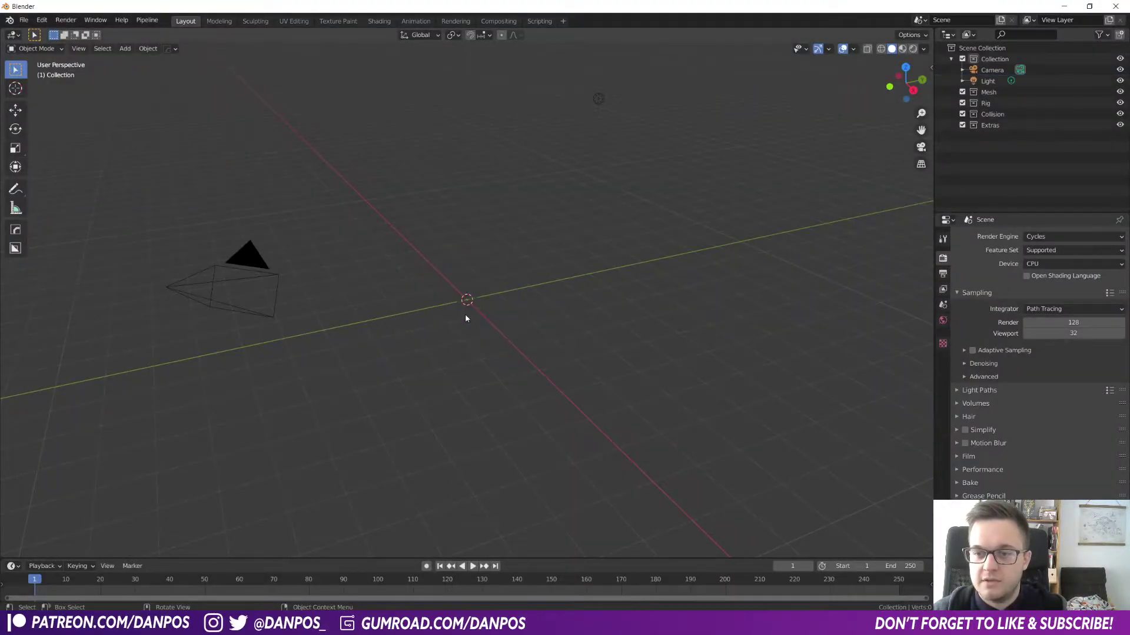
- Import Marx_Albrechtsberger_C.obj from the grab-albrechtsdorfer\source\Marx_Albrechtsberger_C folder in Downloads
{"action": "left_click", "coordinate": [24, 20]}
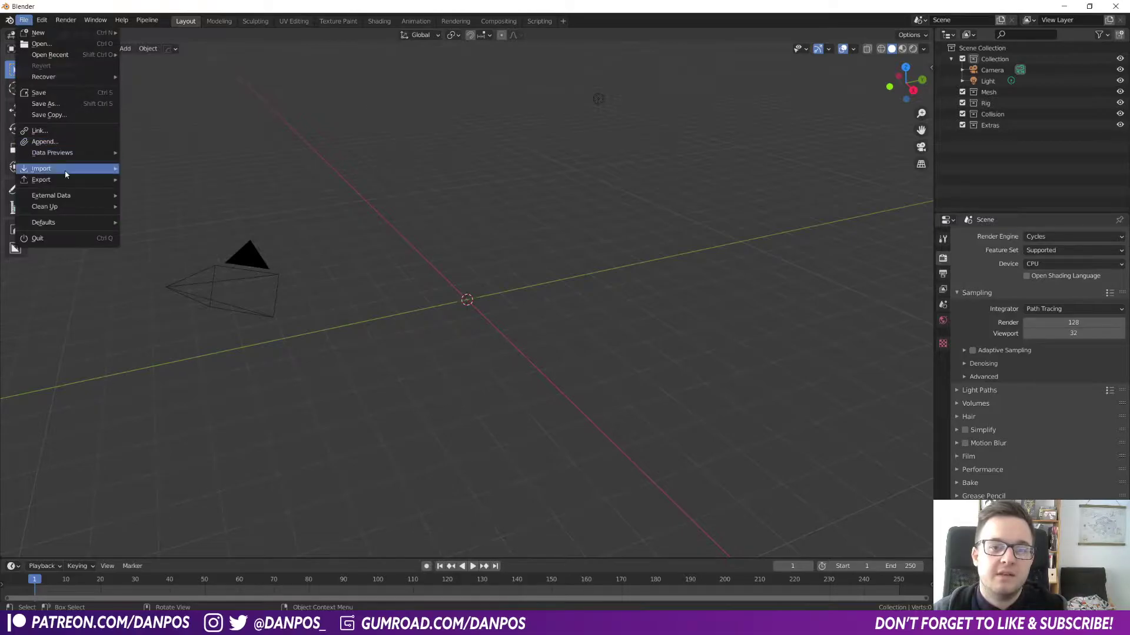
{"action": "mouse_move", "coordinate": [71, 169]}
{"action": "left_click", "coordinate": [167, 256]}
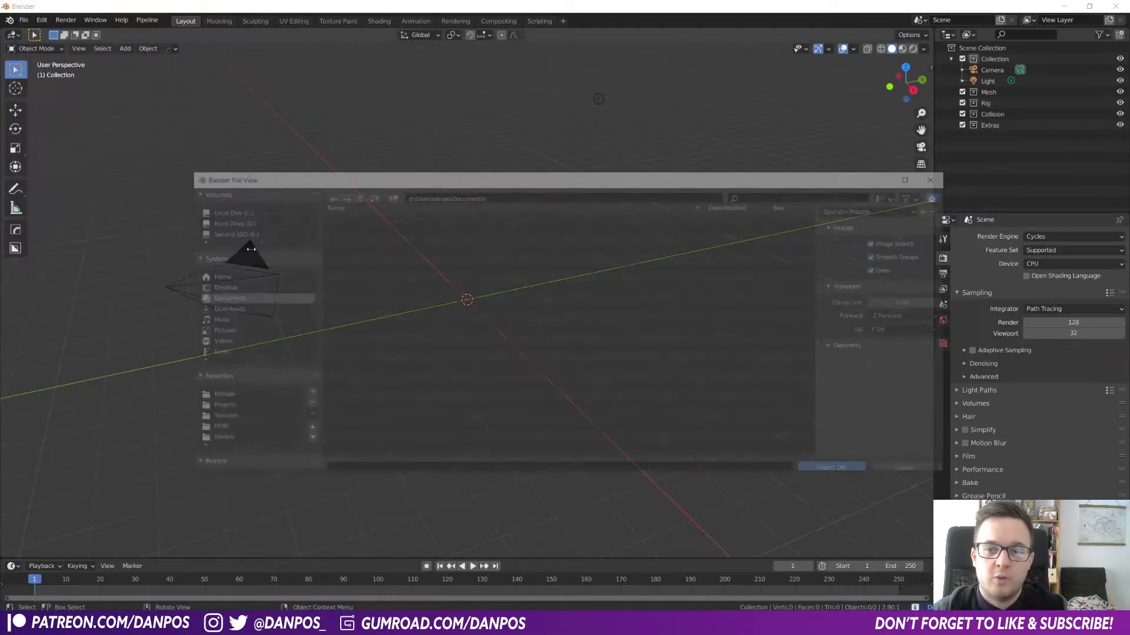
{"action": "left_click", "coordinate": [538, 199]}
{"action": "type", "text": "d:\\Users\\danpo\\Downloads\\grab-albrechtsdorfer\\source\\Marx_Albrechtsberger_C"}
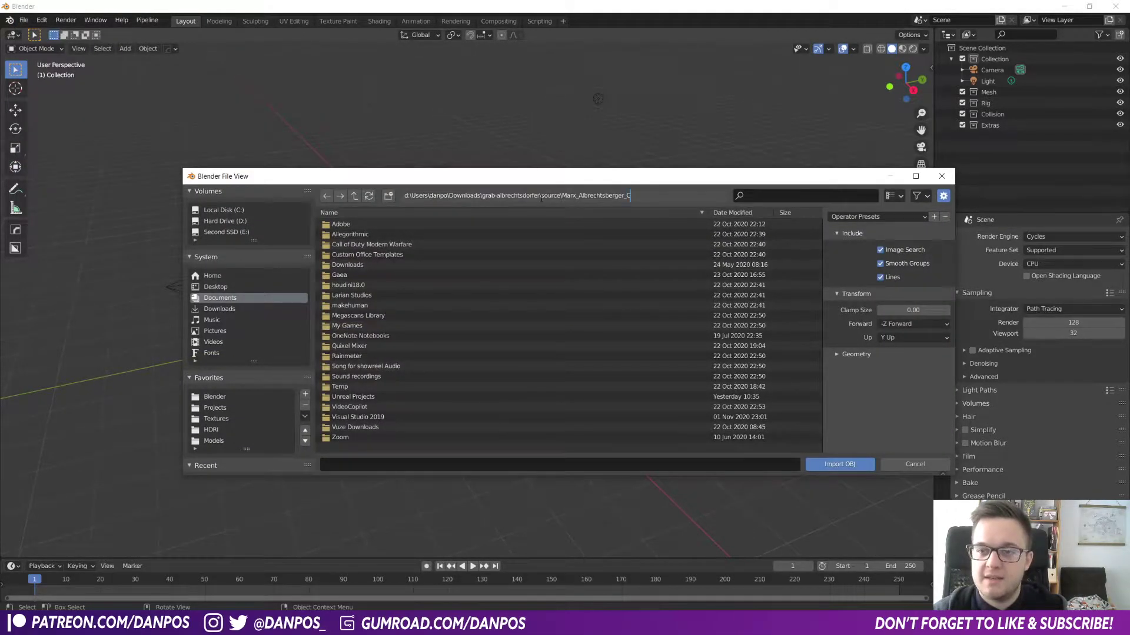
{"action": "key", "text": "Return"}
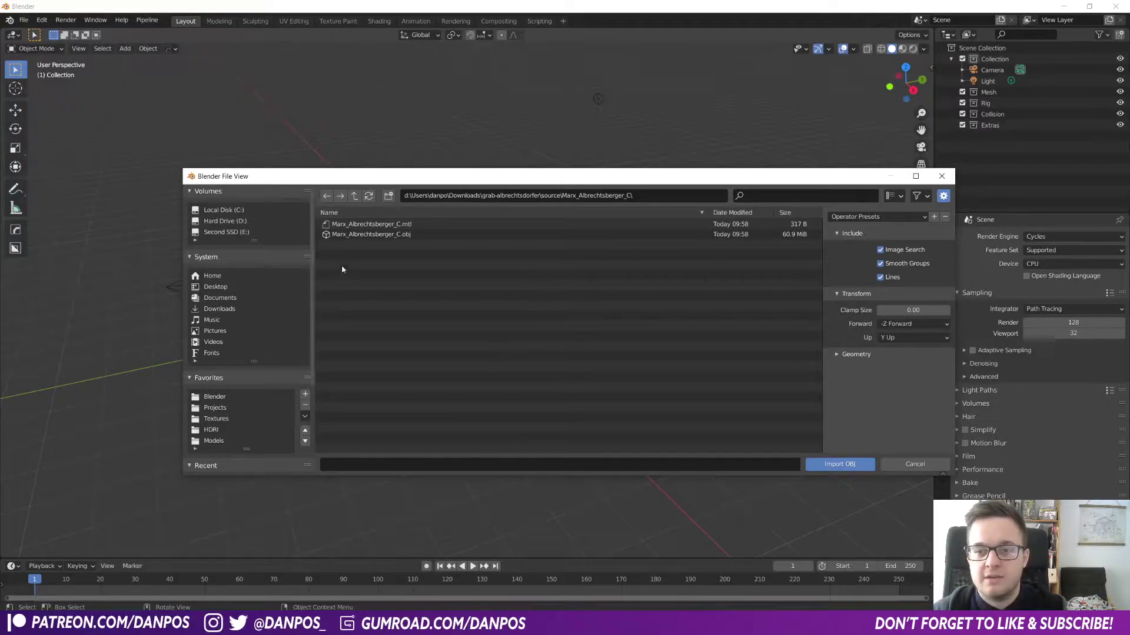
{"action": "double_click", "coordinate": [422, 235]}
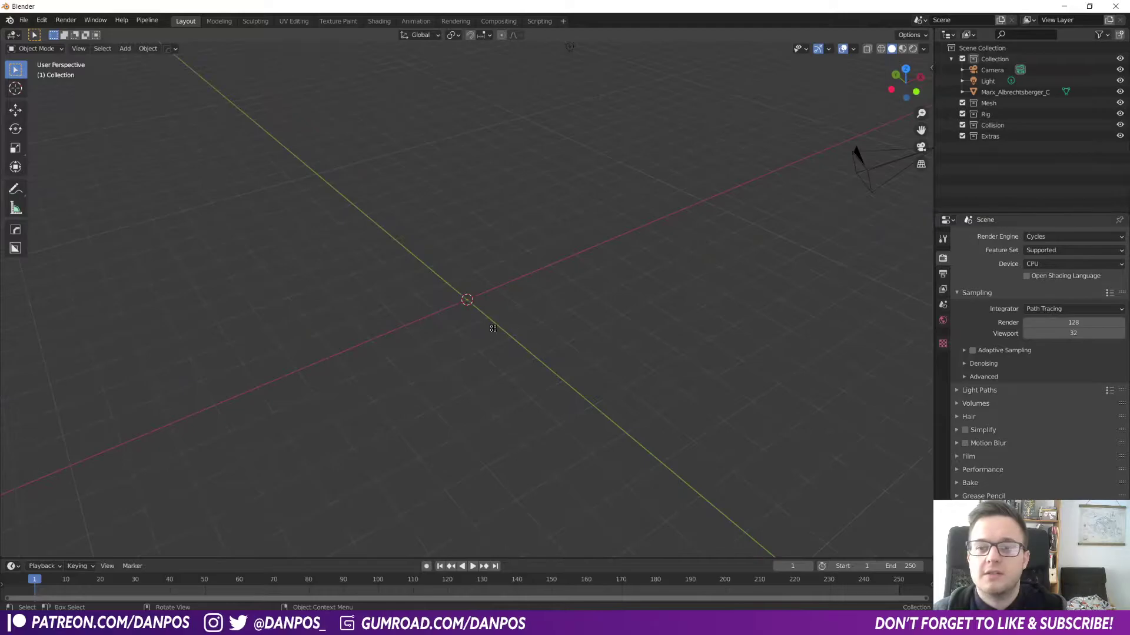
- Locate the imported angel statue in the scene, select it, and frame the whole model
{"action": "middle_click_drag", "start_coordinate": [493, 328], "coordinate": [380, 339]}
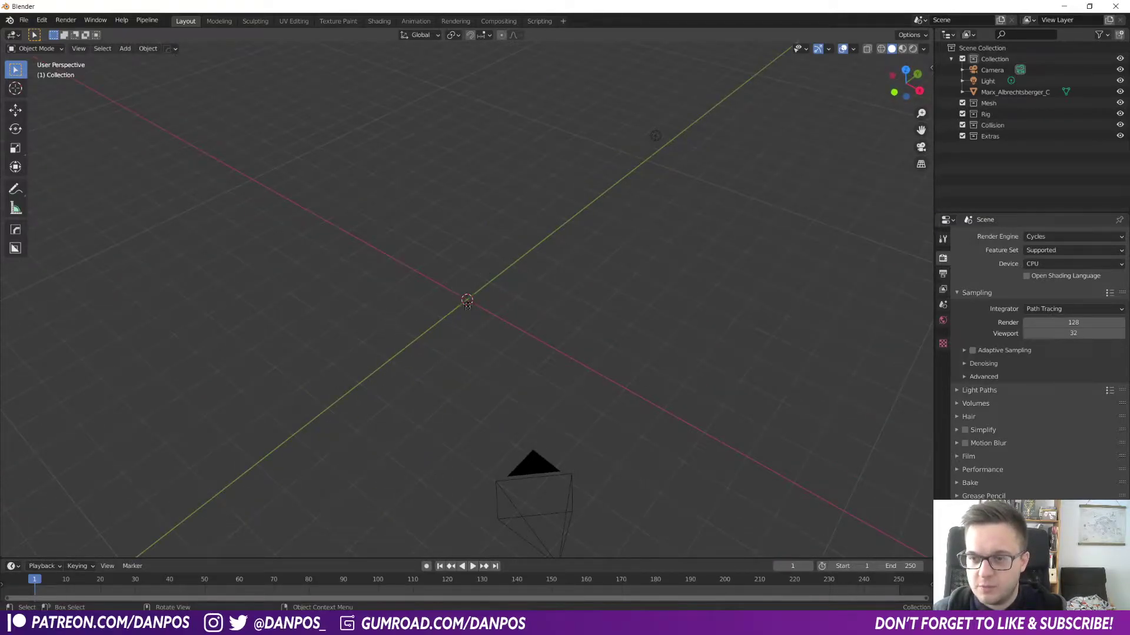
{"action": "middle_click_drag", "start_coordinate": [467, 300], "coordinate": [335, 187]}
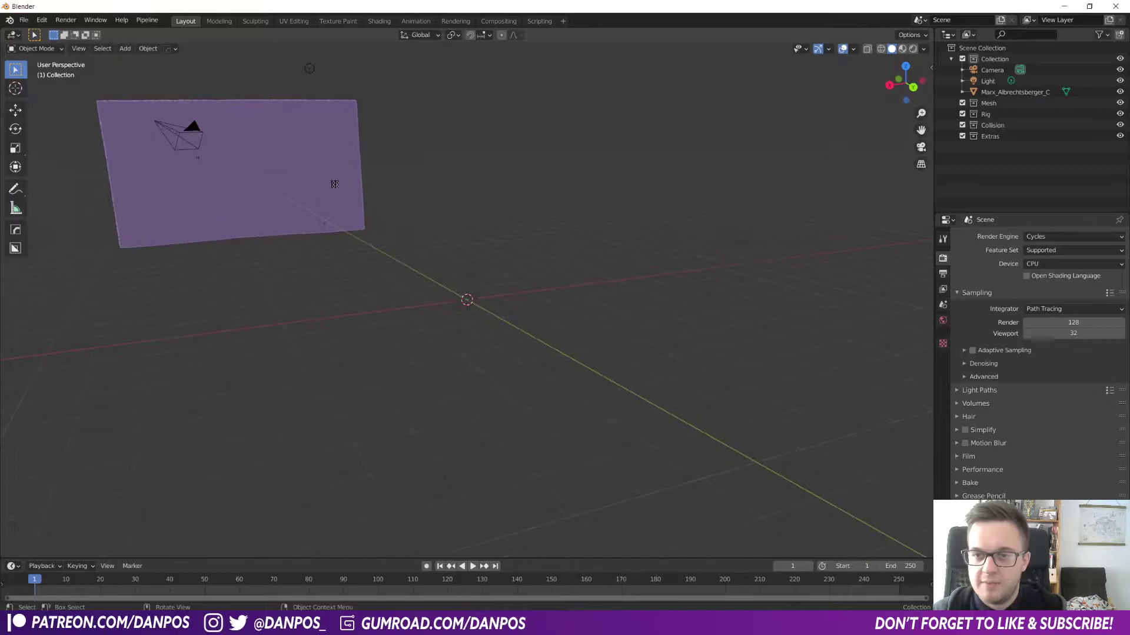
{"action": "left_click", "coordinate": [333, 180]}
{"action": "scroll", "coordinate": [225, 192], "scroll_direction": "down", "scroll_amount": 4}
{"action": "middle_click_drag", "start_coordinate": [225, 191], "coordinate": [481, 326]}
{"action": "scroll", "coordinate": [287, 279], "scroll_direction": "down", "scroll_amount": 10}
{"action": "scroll", "coordinate": [403, 284], "scroll_direction": "up", "scroll_amount": 5}
{"action": "scroll", "coordinate": [483, 328], "scroll_direction": "up", "scroll_amount": 2}
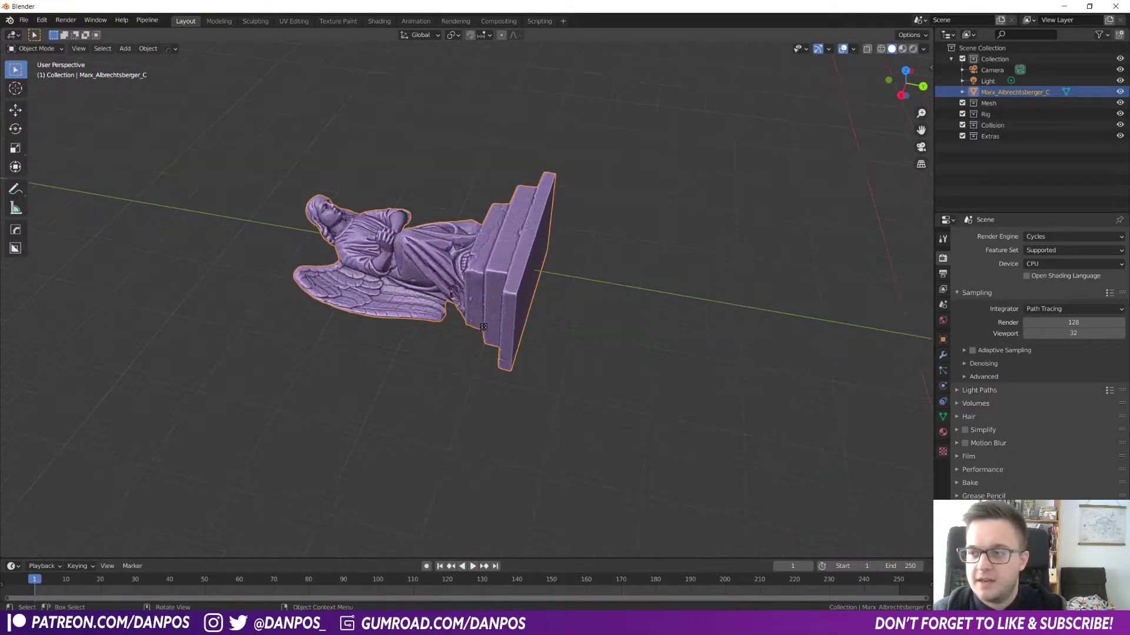
- Display the statue's transform values and examine its dimensions and its offset from the world origin
{"action": "key", "text": "n"}
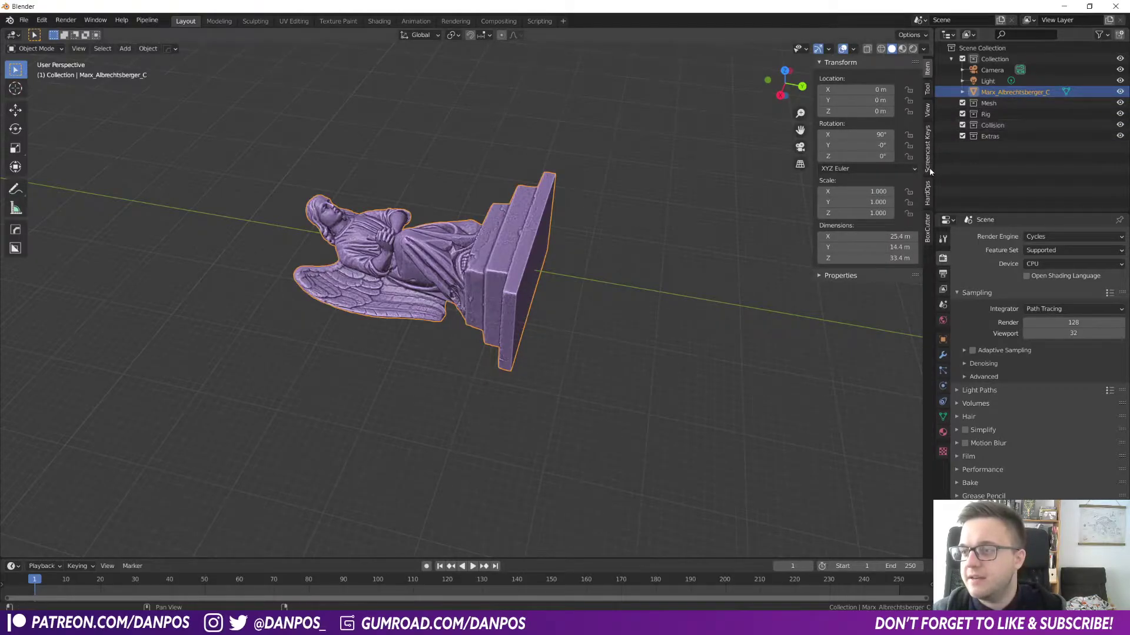
{"action": "left_click", "coordinate": [927, 148]}
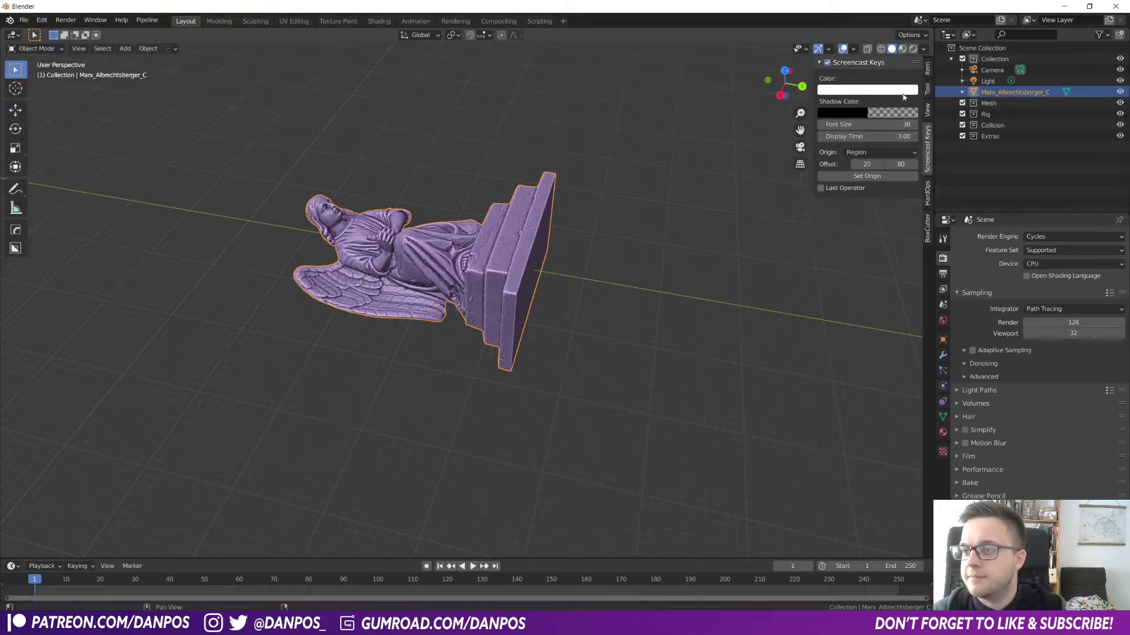
{"action": "left_click", "coordinate": [927, 70]}
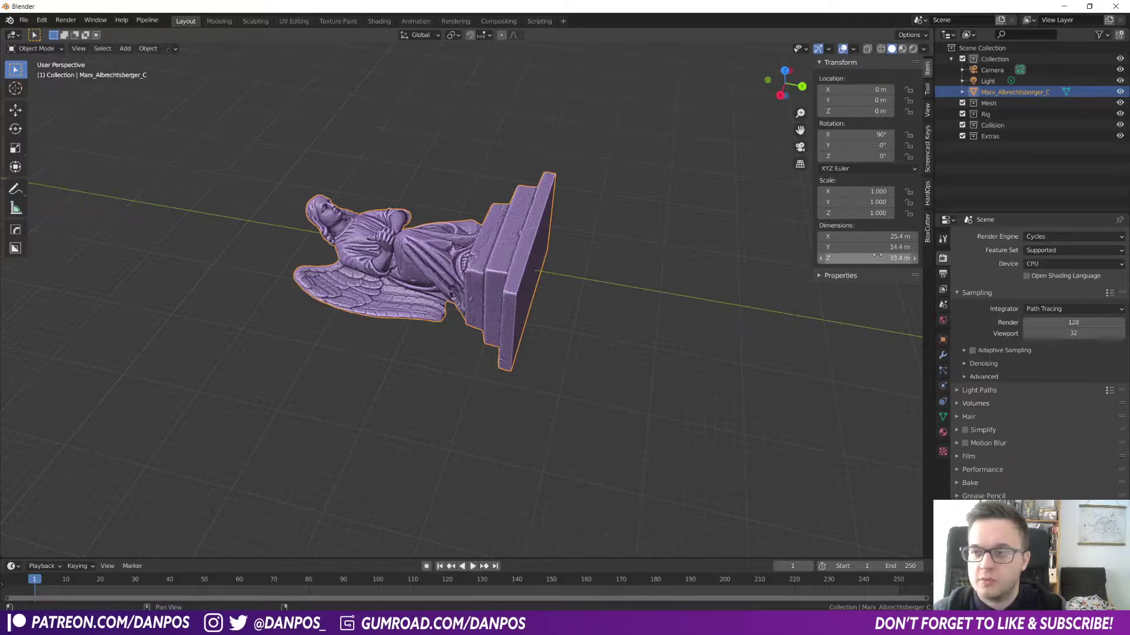
{"action": "scroll", "coordinate": [728, 330], "scroll_direction": "down", "scroll_amount": 2}
{"action": "middle_click_drag", "start_coordinate": [729, 330], "coordinate": [567, 281], "text": "shift"}
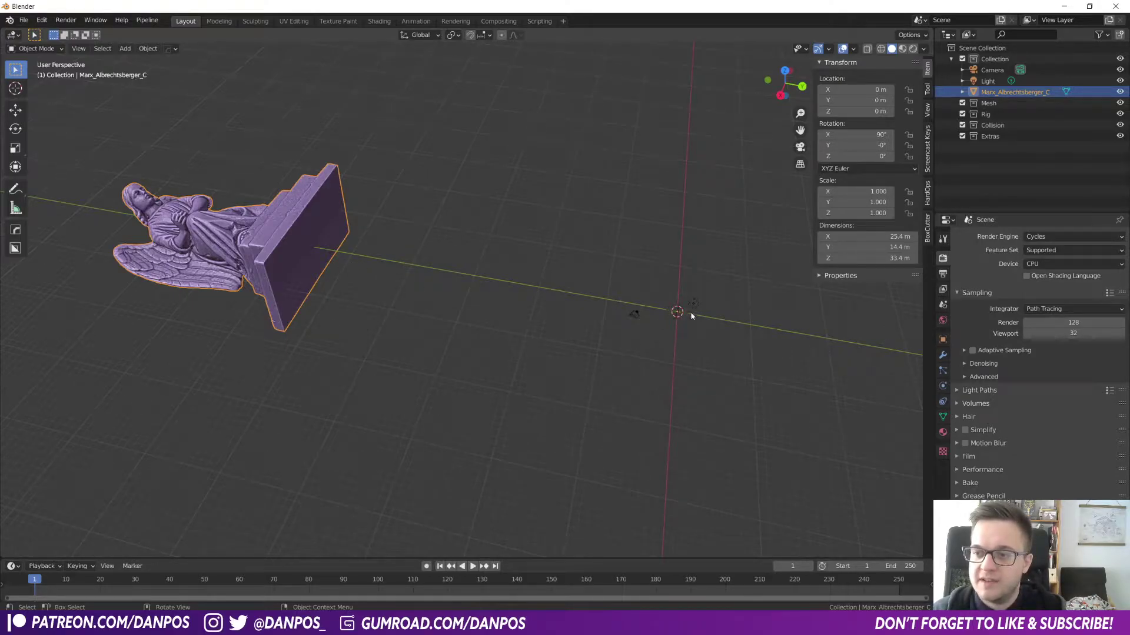
- Restrict transforms to origins only and move the statue's origin along Y to about -55.9 m, at its base
{"action": "key", "text": "r"}
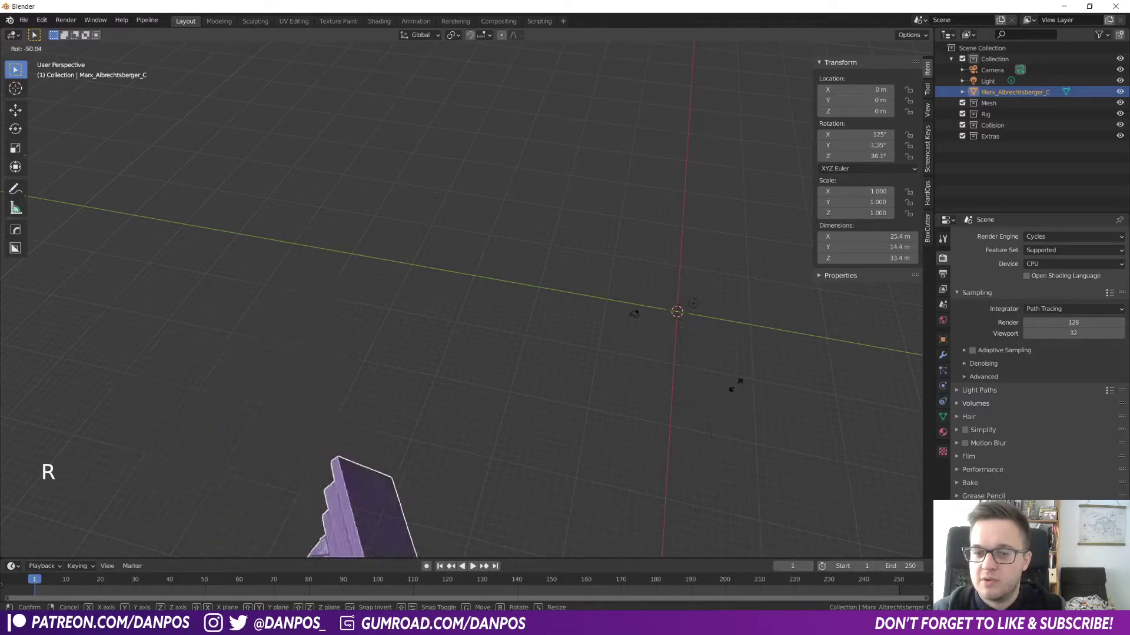
{"action": "right_click", "coordinate": [732, 386]}
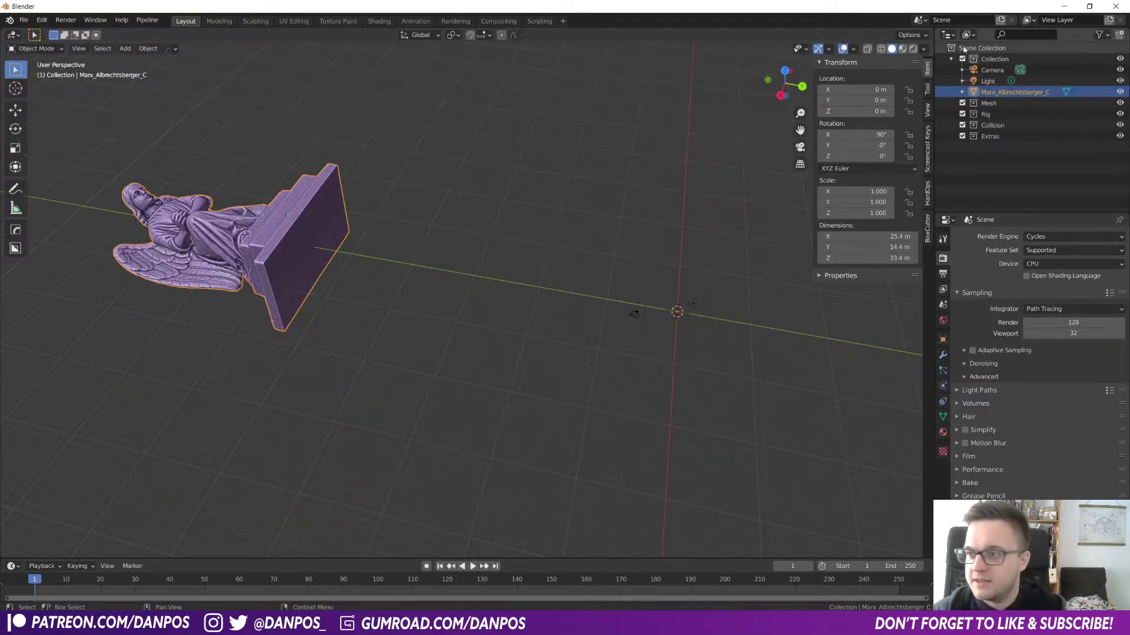
{"action": "left_click", "coordinate": [911, 36]}
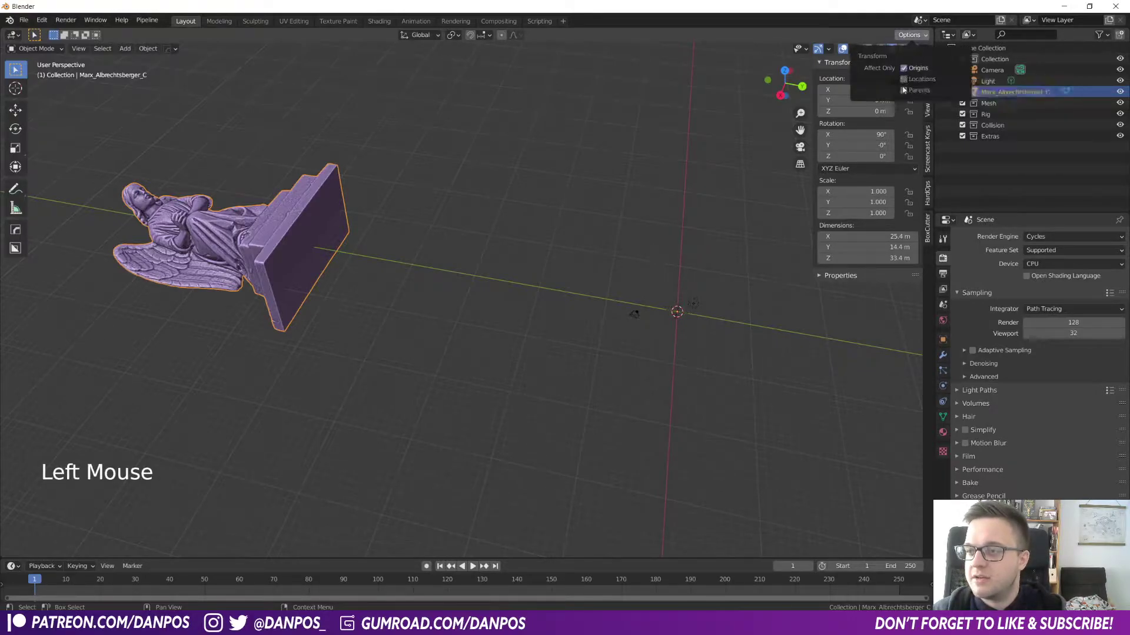
{"action": "key", "text": "g"}
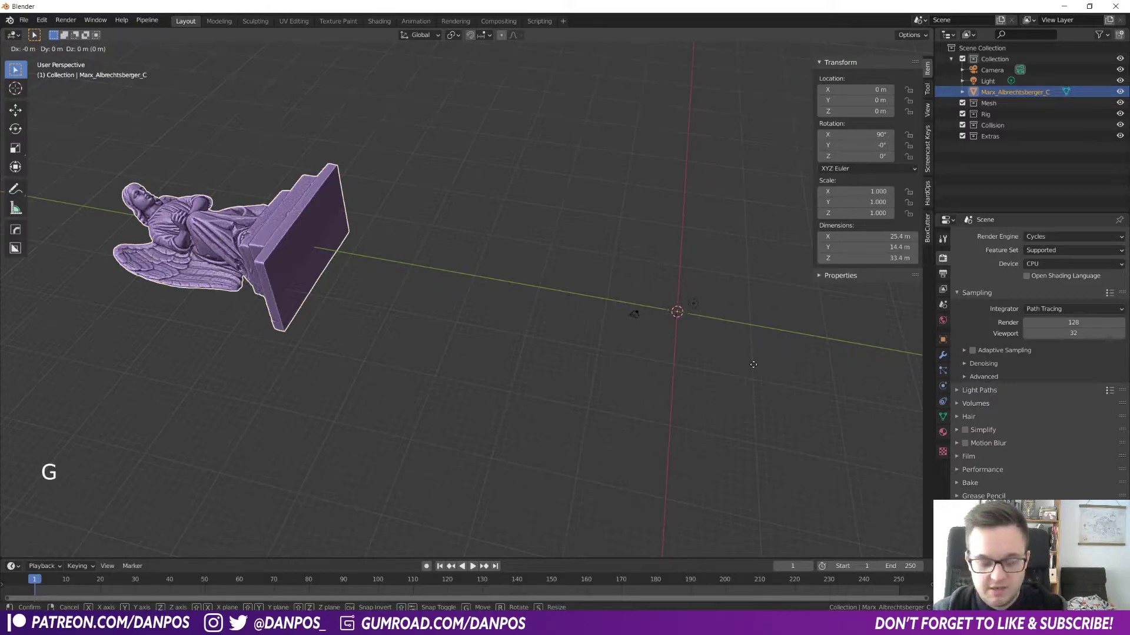
{"action": "key", "text": "y"}
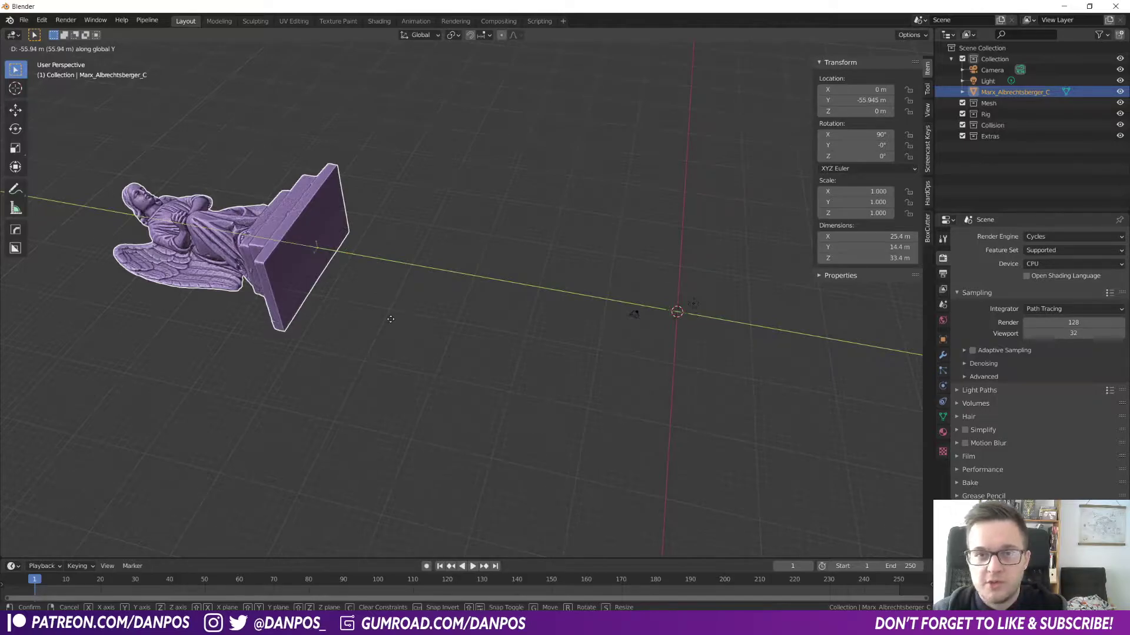
{"action": "left_click", "coordinate": [391, 319]}
- Turn off origins-only transforms and clear the statue's location so it sits at the world origin
{"action": "left_click", "coordinate": [908, 35]}
{"action": "left_click", "coordinate": [903, 68]}
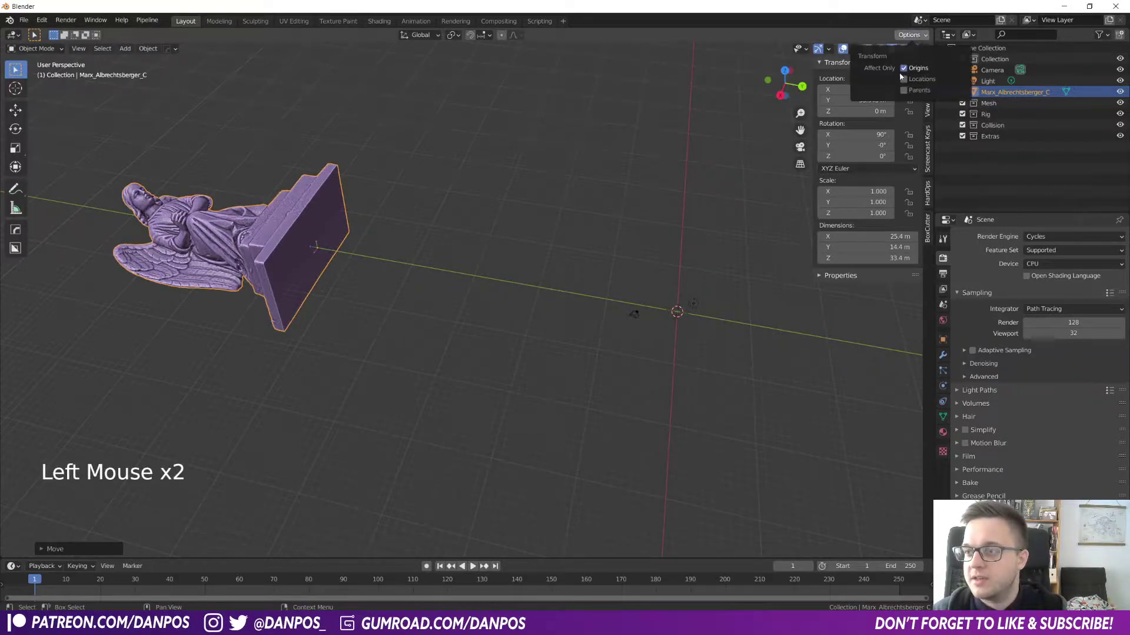
{"action": "left_click", "coordinate": [439, 340]}
{"action": "left_click", "coordinate": [324, 265]}
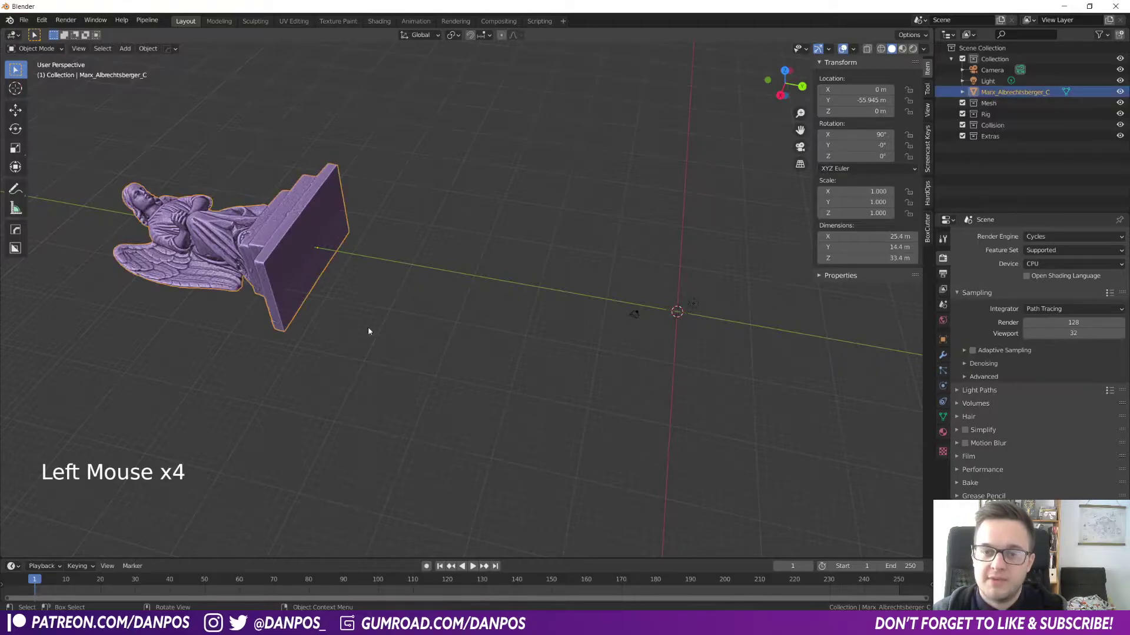
{"action": "key", "text": "alt+g"}
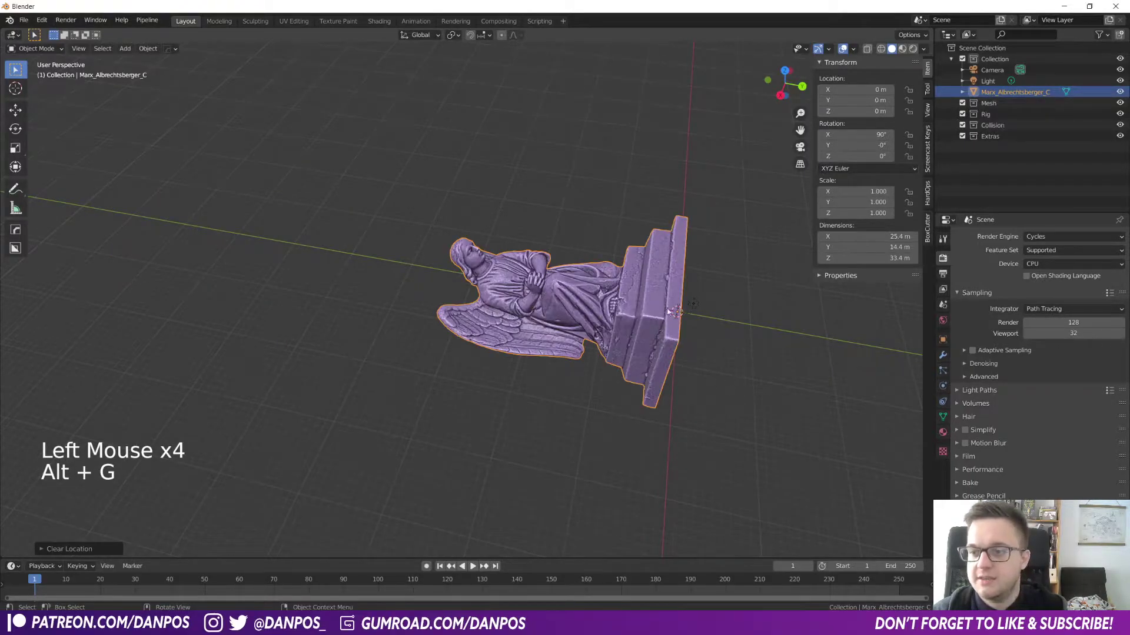
- Stand the statue upright by rotating it -90° about the global X axis in the front view
{"action": "middle_click_drag", "start_coordinate": [731, 418], "coordinate": [699, 407]}
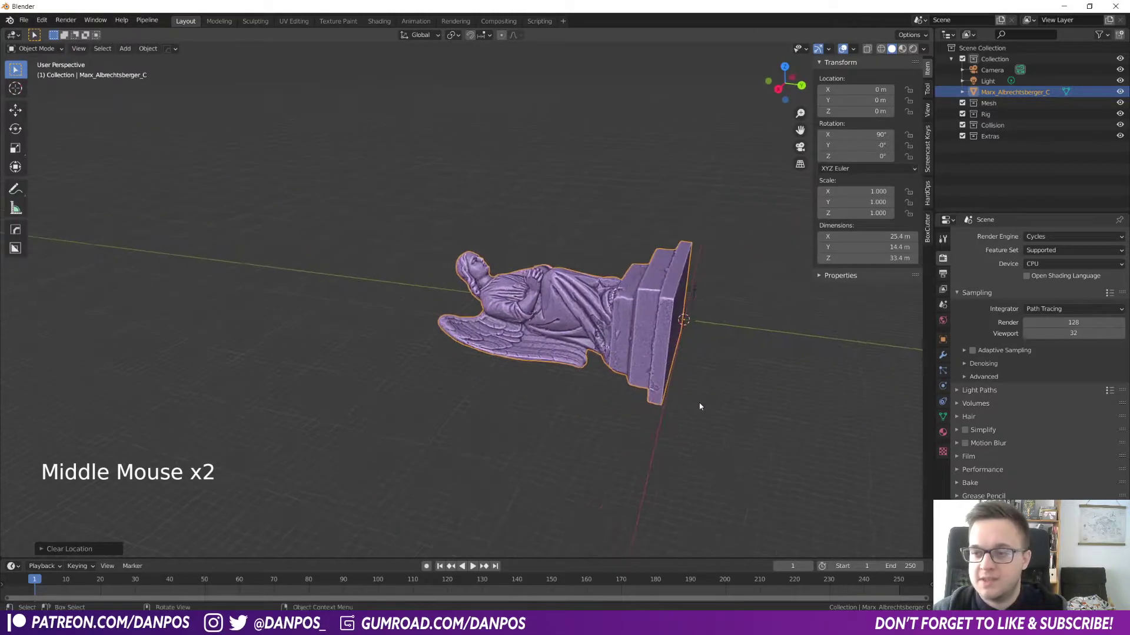
{"action": "key", "text": "KP_1"}
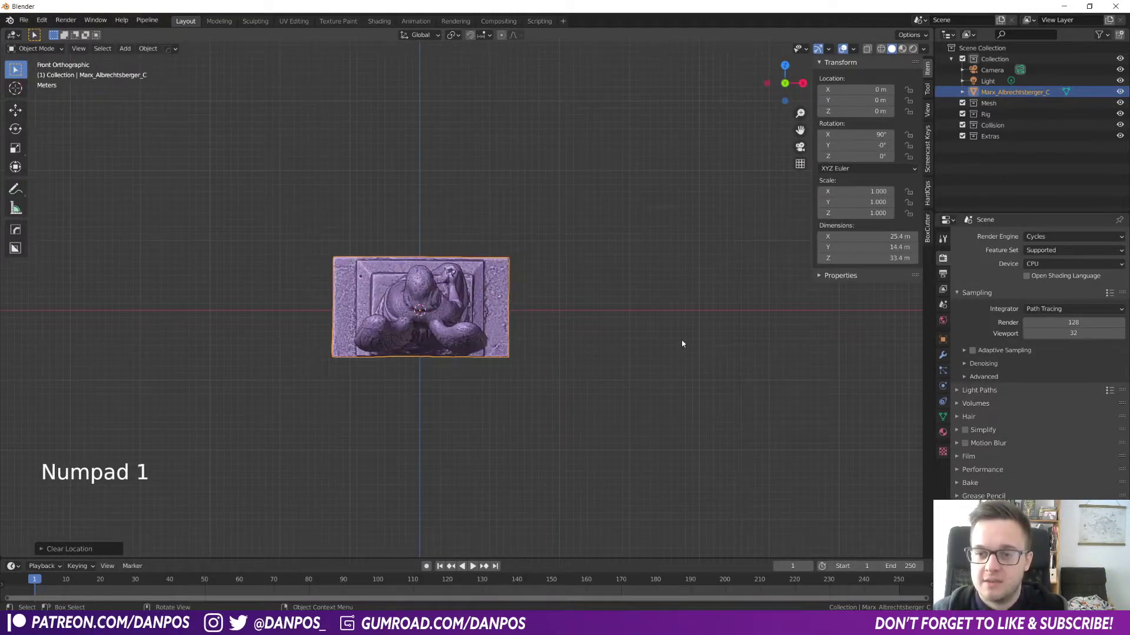
{"action": "key", "text": "r"}
{"action": "key", "text": "x"}
{"action": "key", "text": "9"}
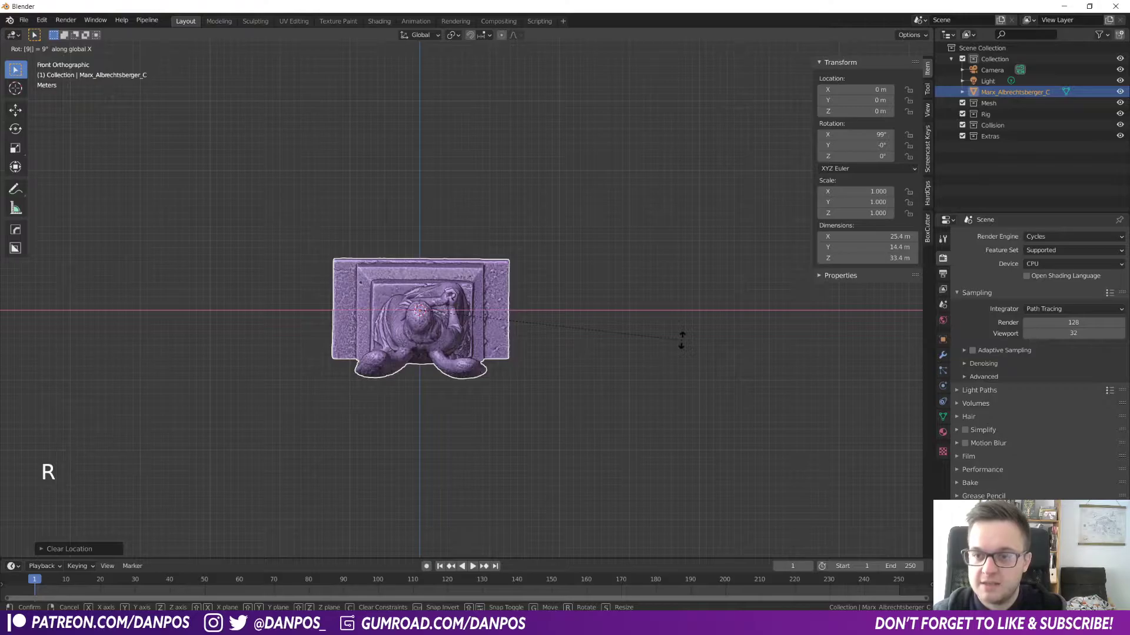
{"action": "key", "text": "0"}
{"action": "key", "text": "minus"}
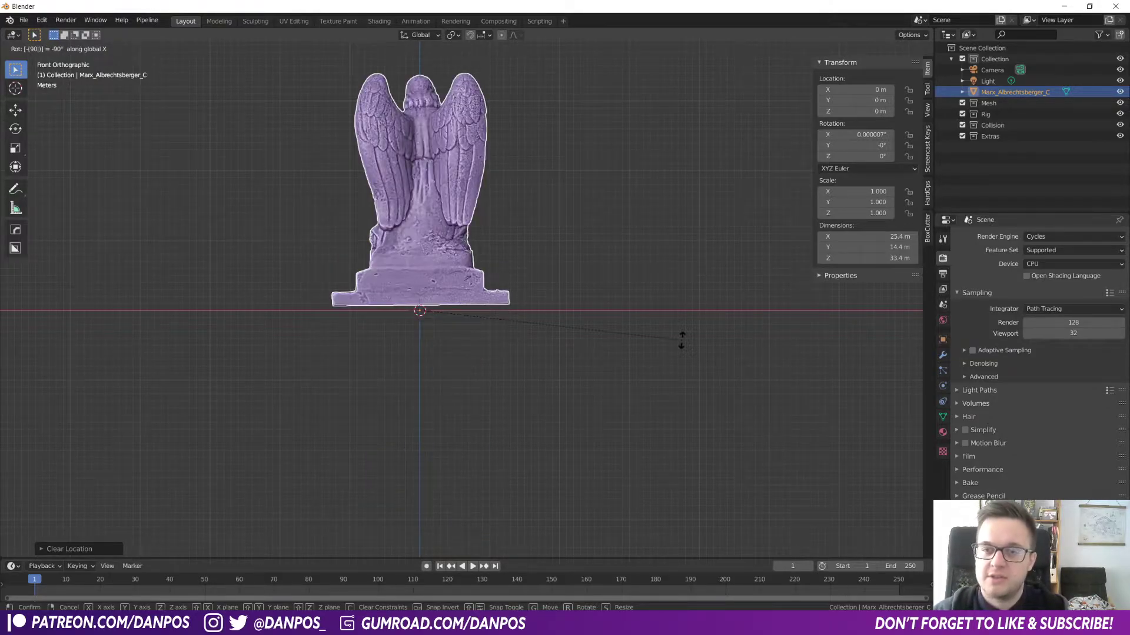
{"action": "key", "text": "Return"}
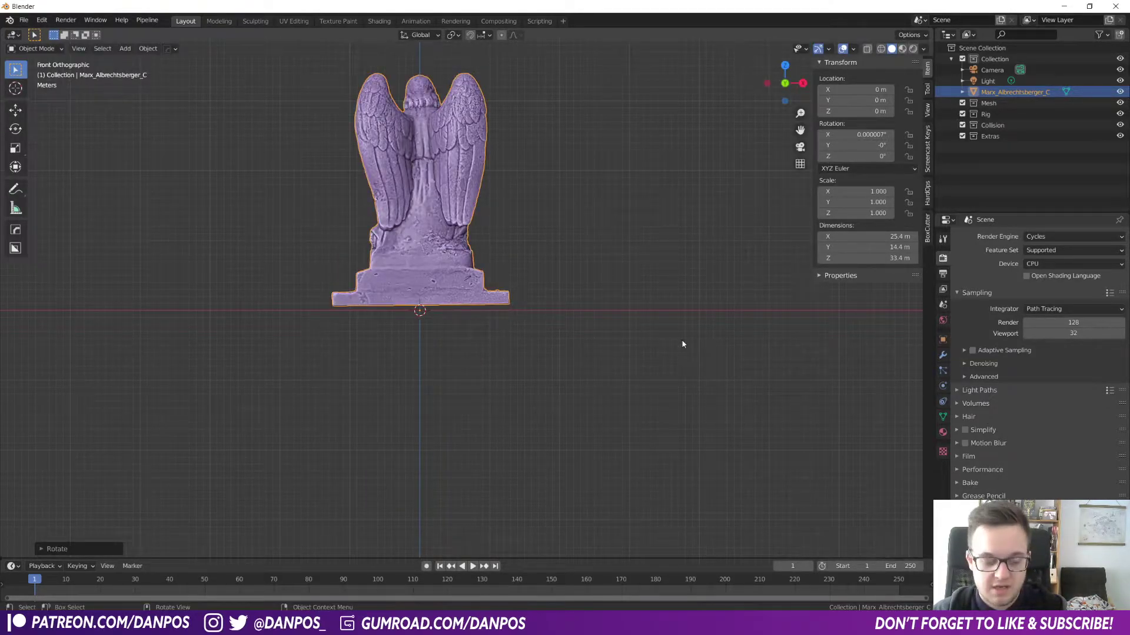
- Rotate the statue 180° about the Z axis so it faces the front, and frame it in the view
{"action": "key", "text": "r"}
{"action": "key", "text": "z"}
{"action": "key", "text": "1"}
{"action": "key", "text": "8"}
{"action": "key", "text": "0"}
{"action": "key", "text": "Return"}
{"action": "key", "text": "KP_Decimal"}
{"action": "key", "text": "KP_Decimal"}
{"action": "key", "text": "KP_Decimal"}
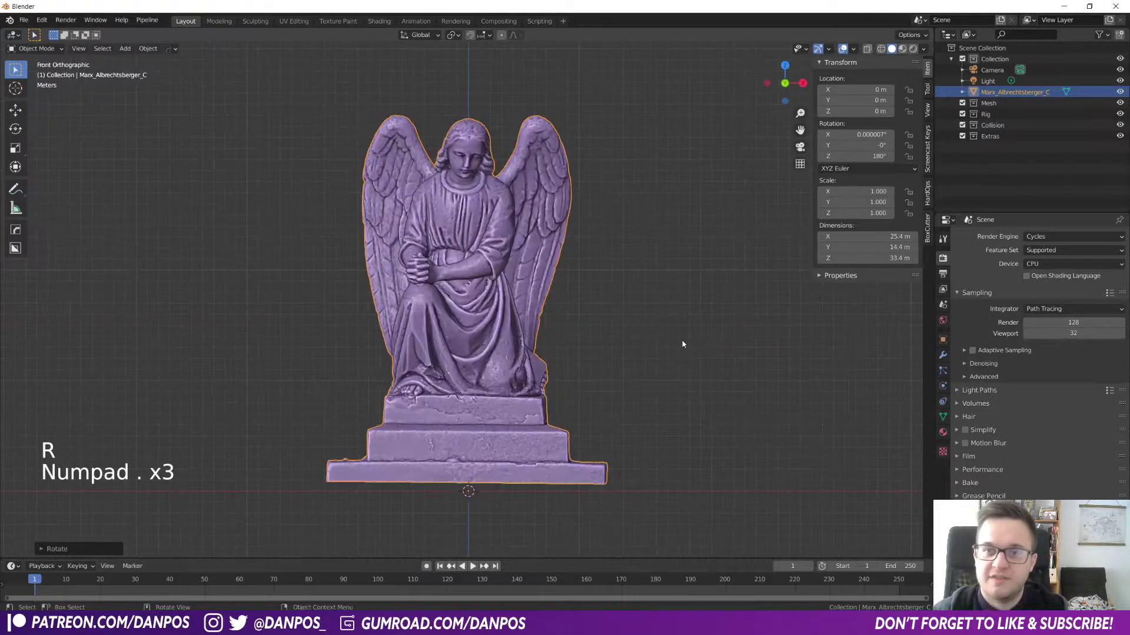
- Lower the statue about 0.77 m along Z so its plinth rests on the ground line, and deselect it
{"action": "key", "text": "g"}
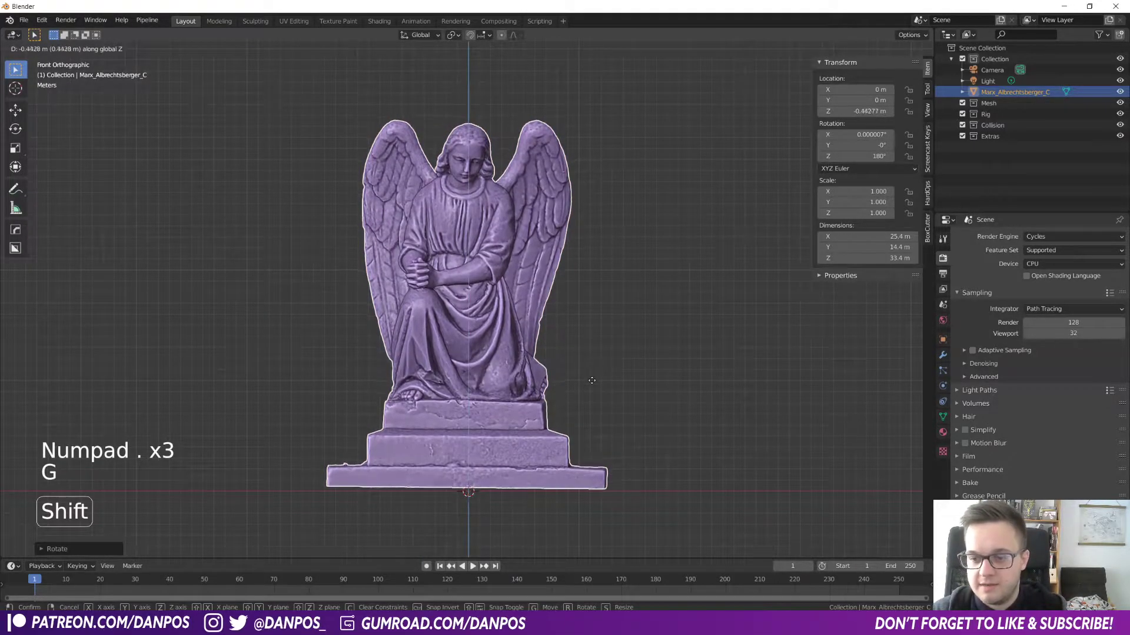
{"action": "left_click", "coordinate": [592, 416]}
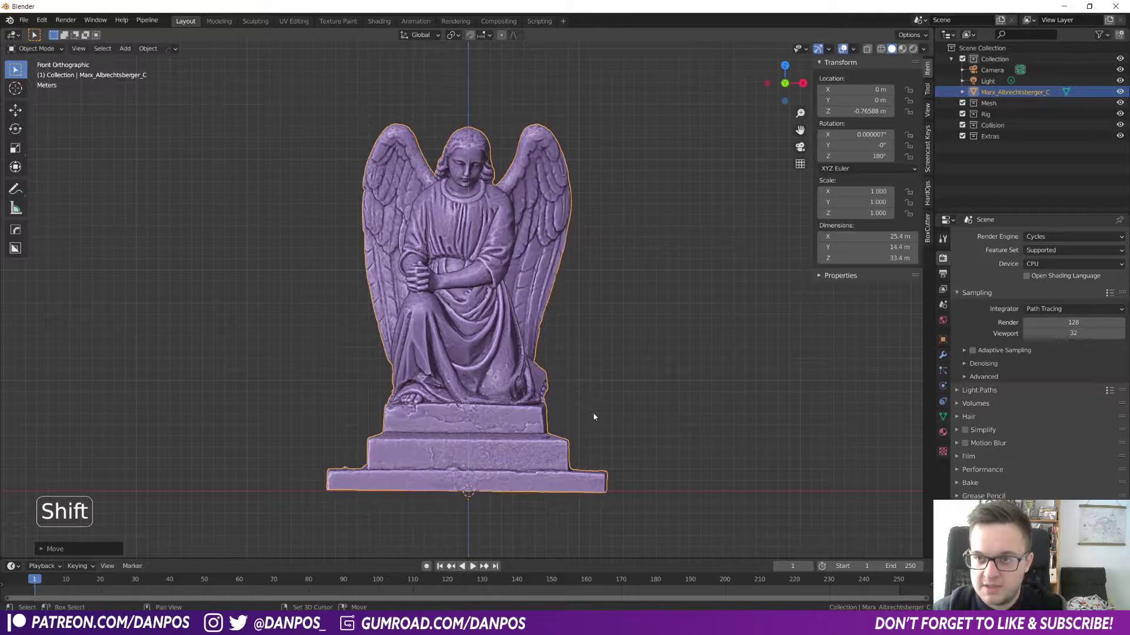
{"action": "left_click", "coordinate": [617, 355]}
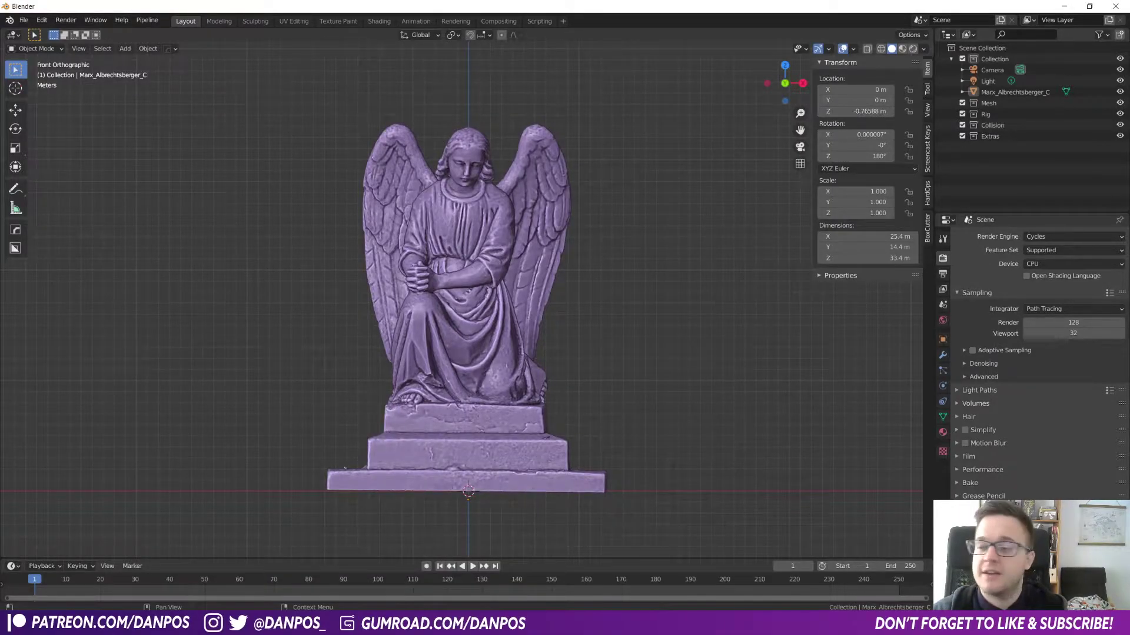
{"action": "right_click", "coordinate": [1030, 553]}
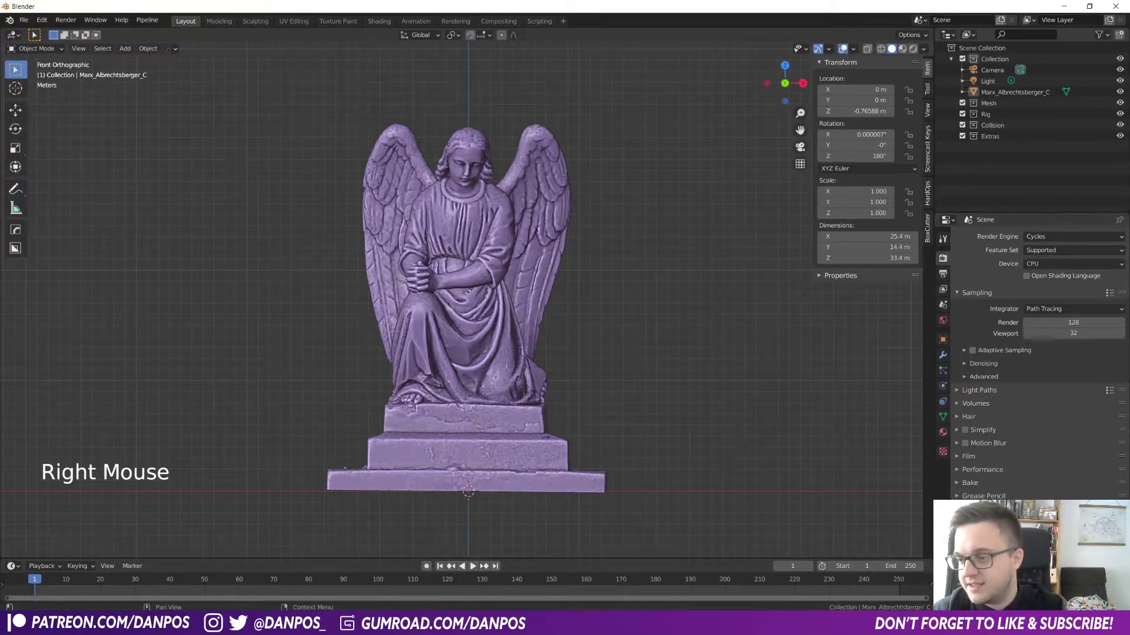
{"action": "left_click", "coordinate": [503, 381]}
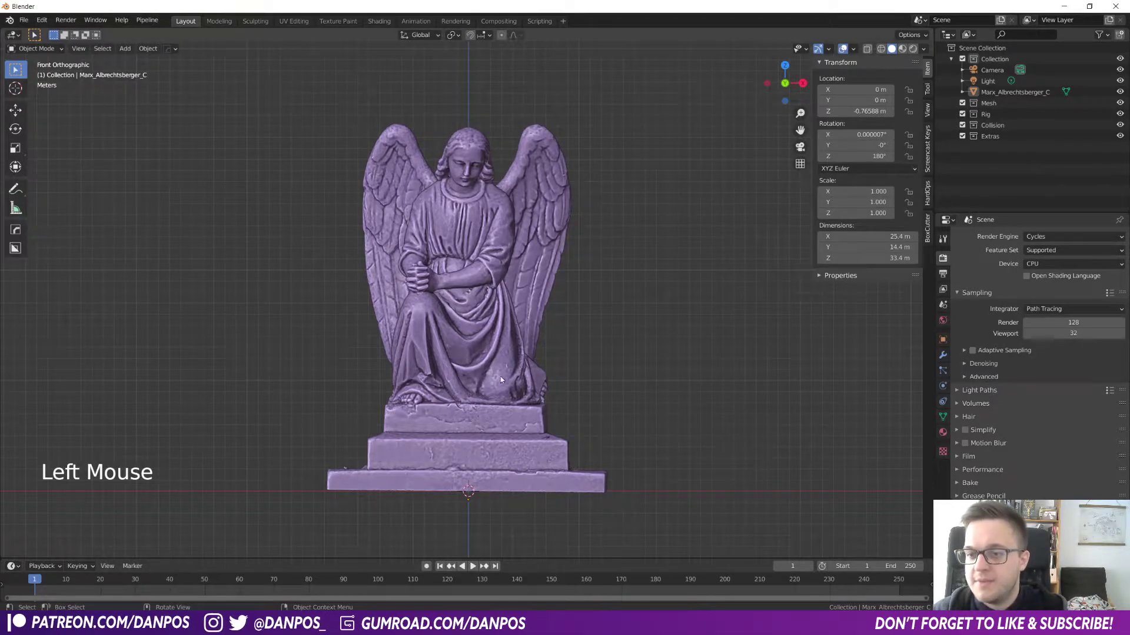
- Select the statue and add a Decimate modifier in Collapse mode with a ratio of 0.1
{"action": "middle_click_drag", "start_coordinate": [492, 306], "coordinate": [379, 265]}
{"action": "left_click", "coordinate": [501, 303]}
{"action": "middle_click_drag", "start_coordinate": [601, 445], "coordinate": [601, 420]}
{"action": "left_click", "coordinate": [943, 356]}
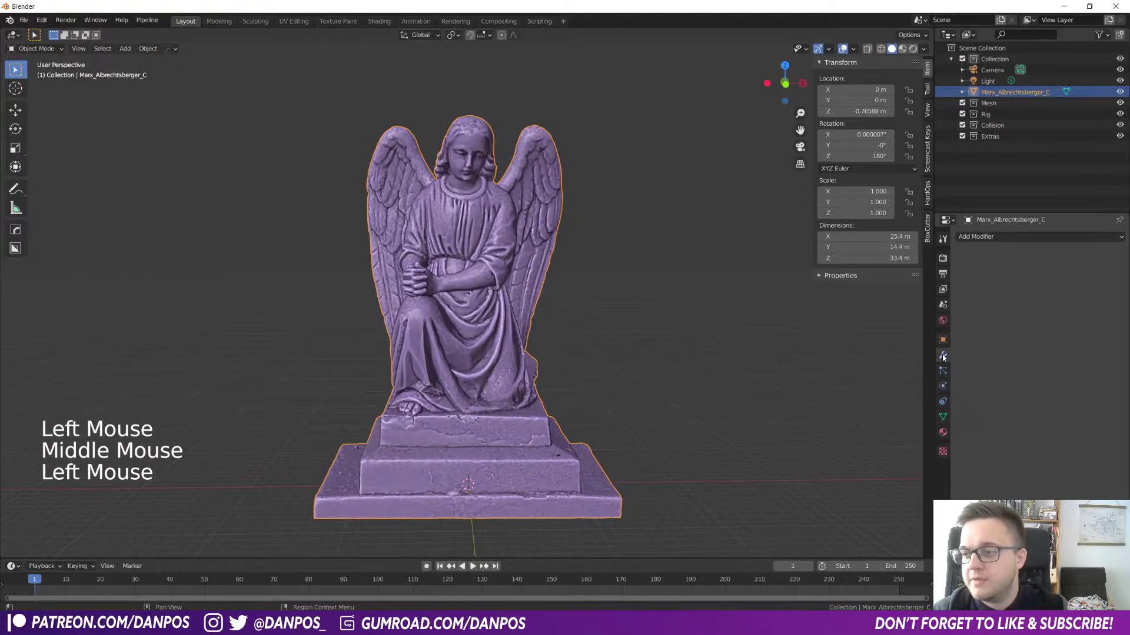
{"action": "left_click", "coordinate": [1014, 239]}
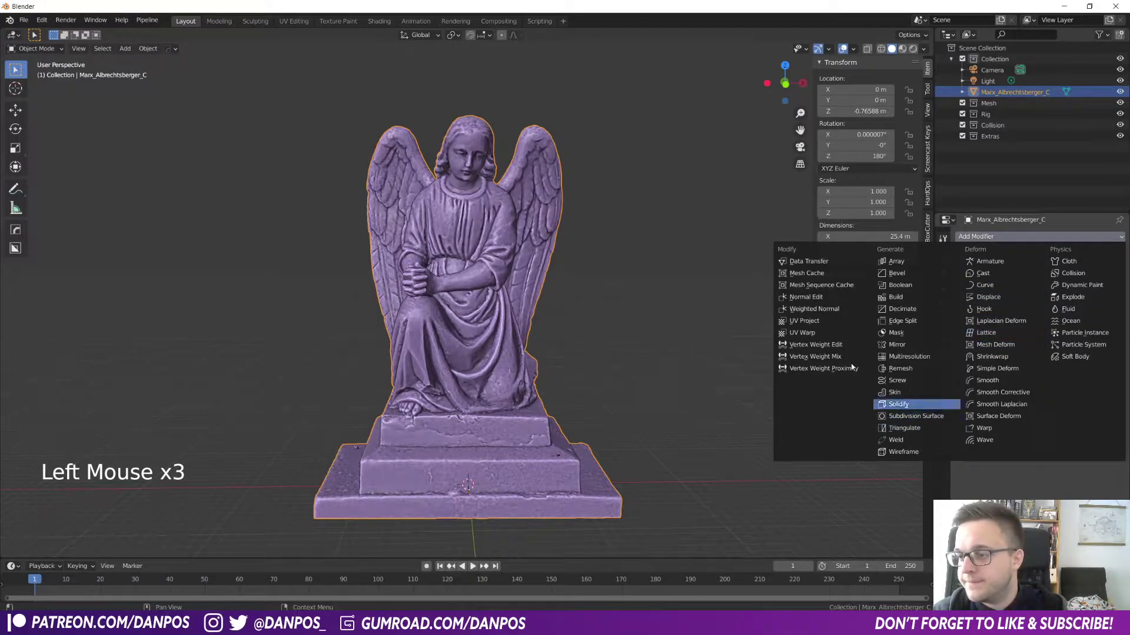
{"action": "left_click", "coordinate": [1024, 238]}
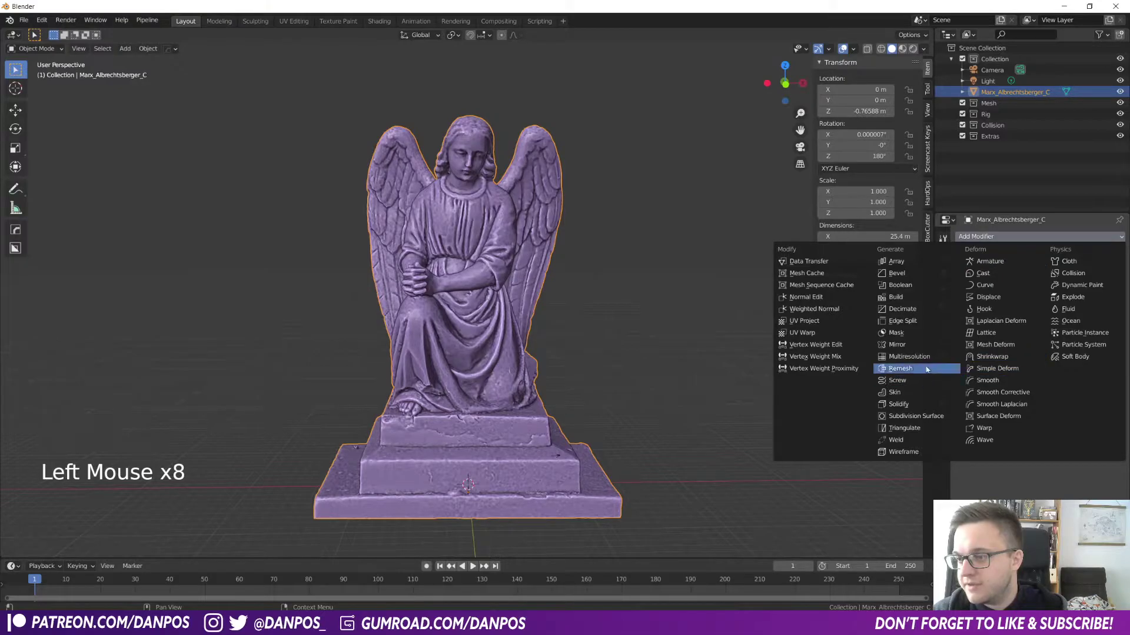
{"action": "left_click", "coordinate": [915, 309]}
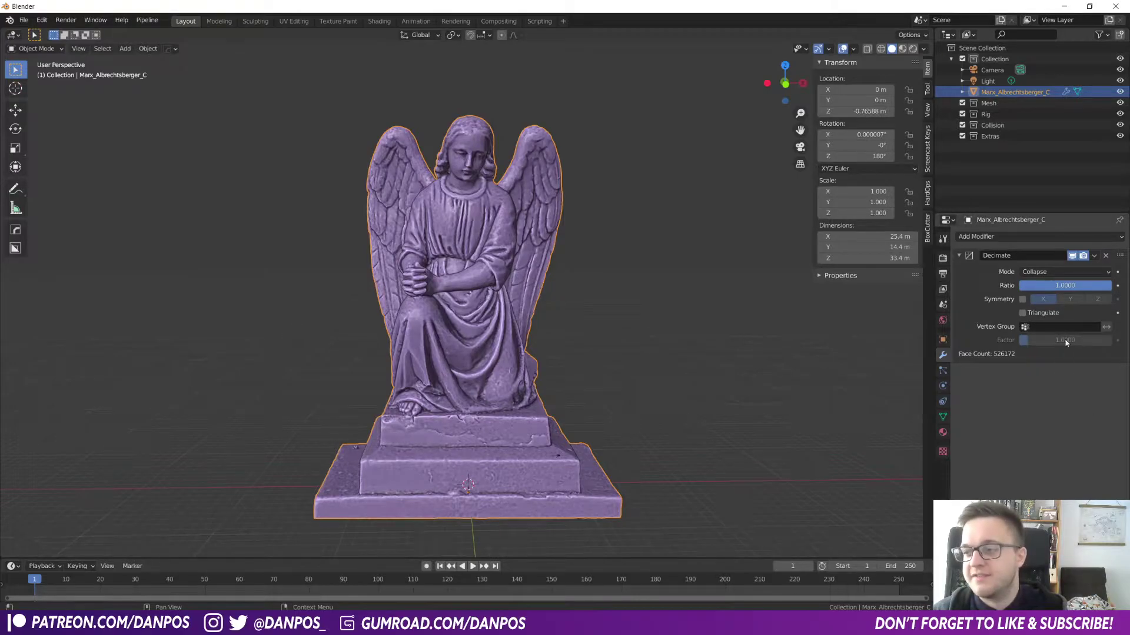
{"action": "left_click", "coordinate": [1066, 286]}
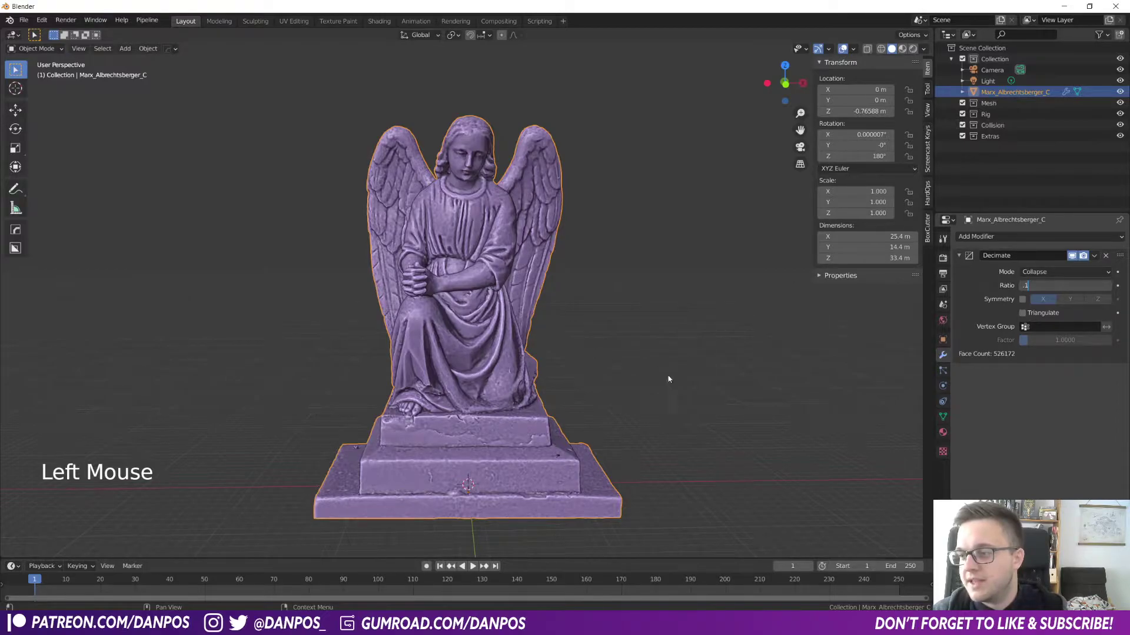
{"action": "key", "text": "Return"}
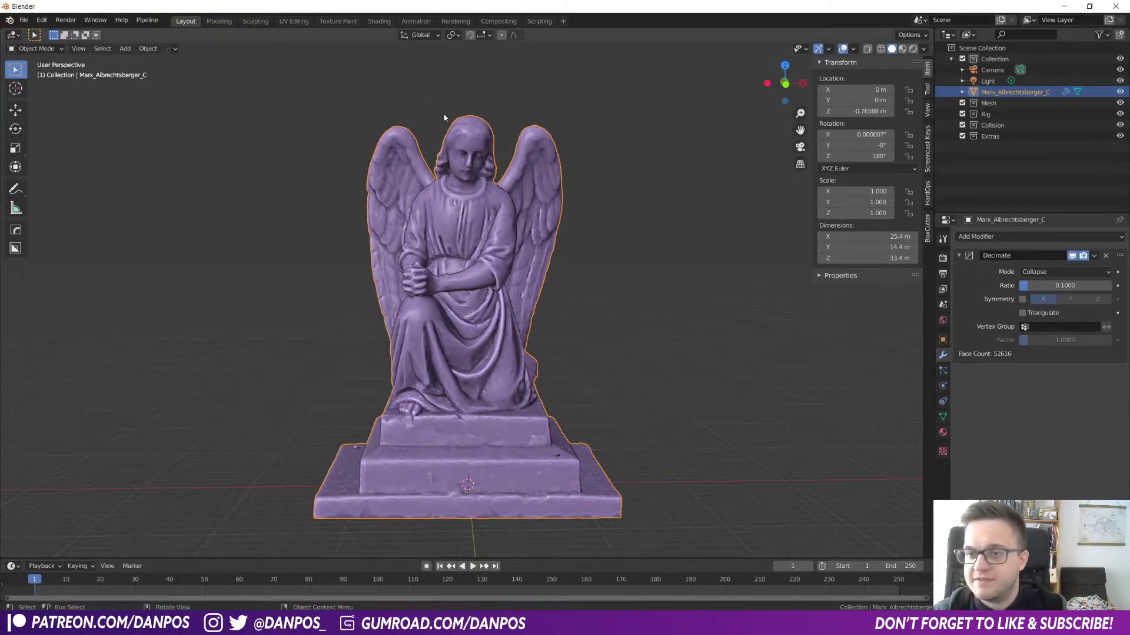
- Show the statue's face up close with its textures in Material Preview shading
{"action": "scroll", "coordinate": [516, 160], "scroll_direction": "up", "scroll_amount": 6}
{"action": "middle_click_drag", "start_coordinate": [517, 159], "coordinate": [524, 408], "text": "shift"}
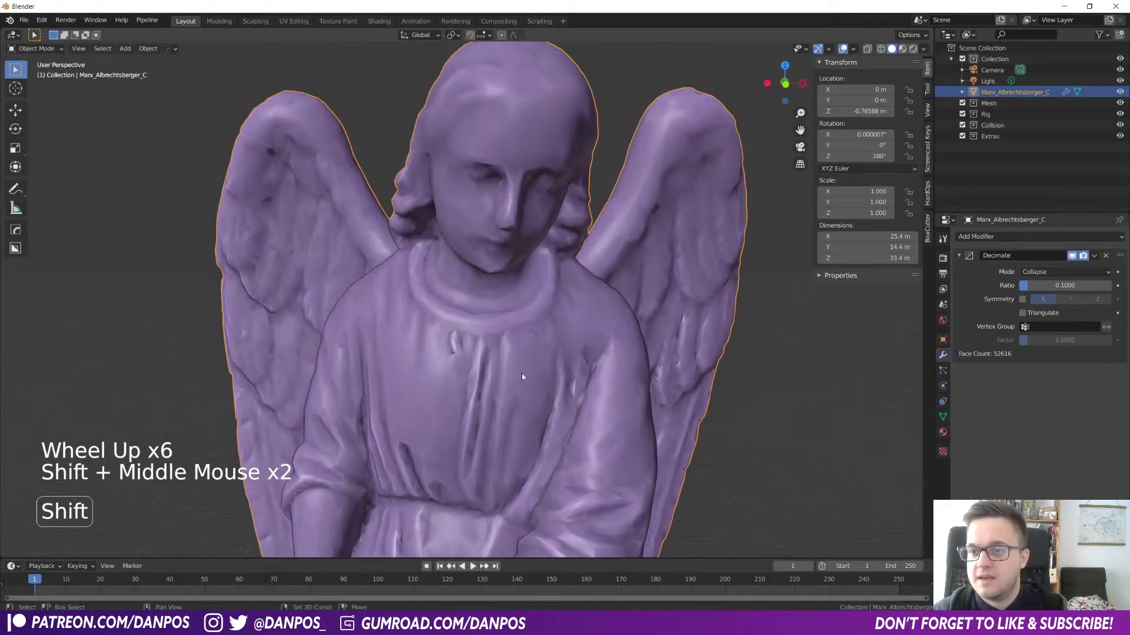
{"action": "scroll", "coordinate": [487, 199], "scroll_direction": "up", "scroll_amount": 3}
{"action": "mouse_move", "coordinate": [487, 199]}
{"action": "middle_mouse_down"}
{"action": "mouse_move", "coordinate": [492, 140]}
{"action": "mouse_move", "coordinate": [491, 313]}
{"action": "middle_mouse_up"}
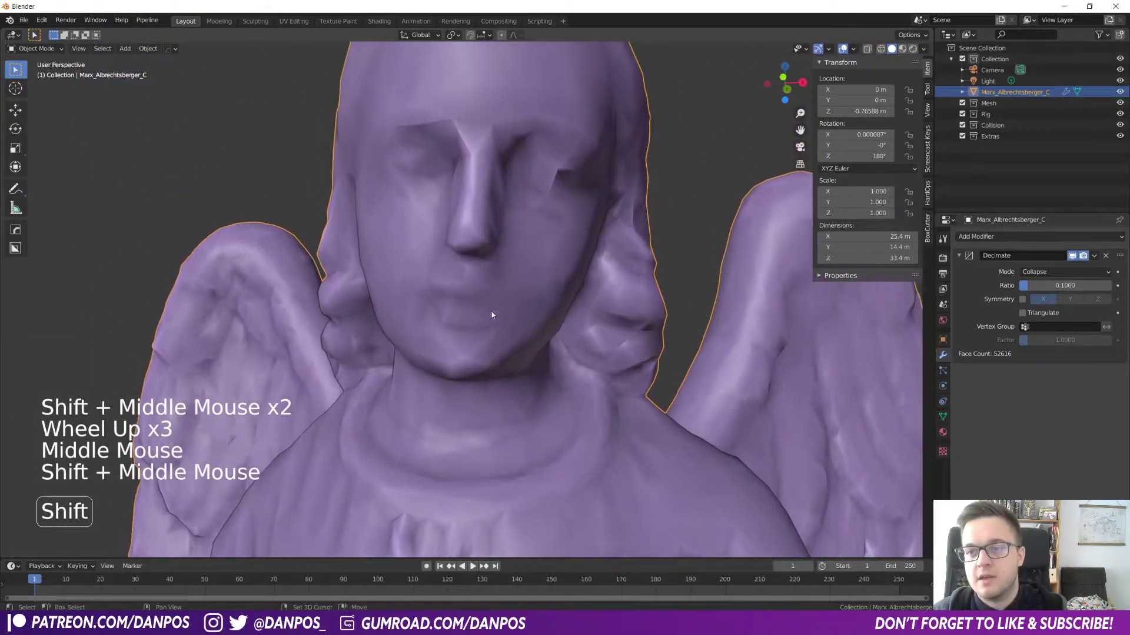
{"action": "scroll", "coordinate": [492, 263], "scroll_direction": "down", "scroll_amount": 1}
{"action": "key", "text": "z"}
{"action": "left_click", "coordinate": [494, 337]}
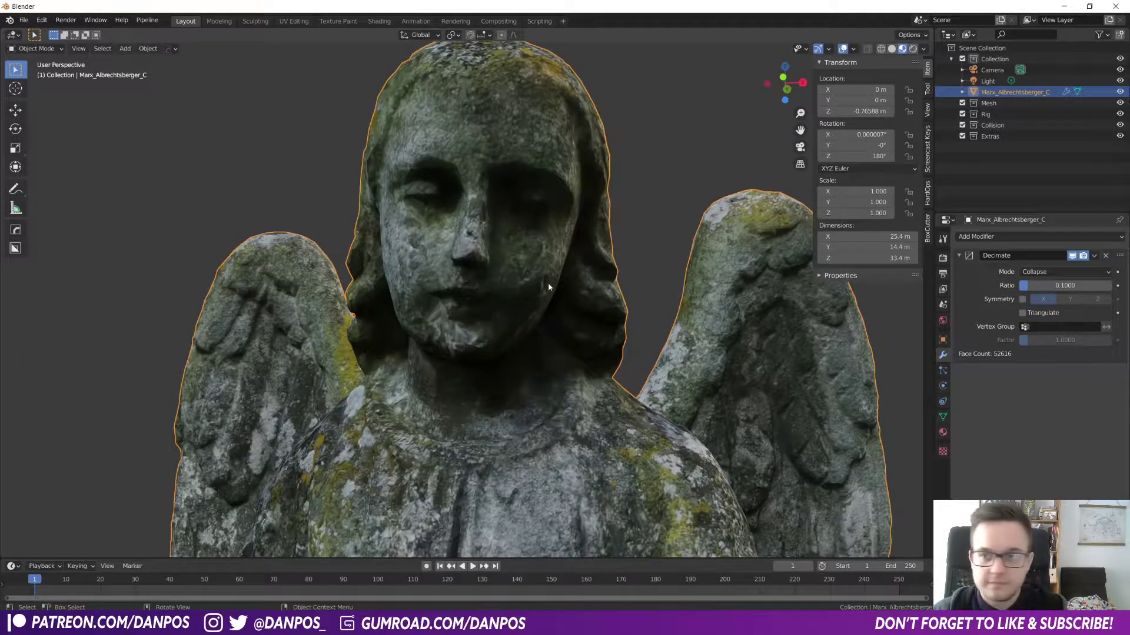
- Set the Decimate ratio to 0.4 and compare the detail of the face
{"action": "middle_click_drag", "start_coordinate": [549, 283], "coordinate": [523, 250]}
{"action": "scroll", "coordinate": [523, 249], "scroll_direction": "up", "scroll_amount": 2}
{"action": "middle_click_drag", "start_coordinate": [396, 207], "coordinate": [486, 171], "text": "shift"}
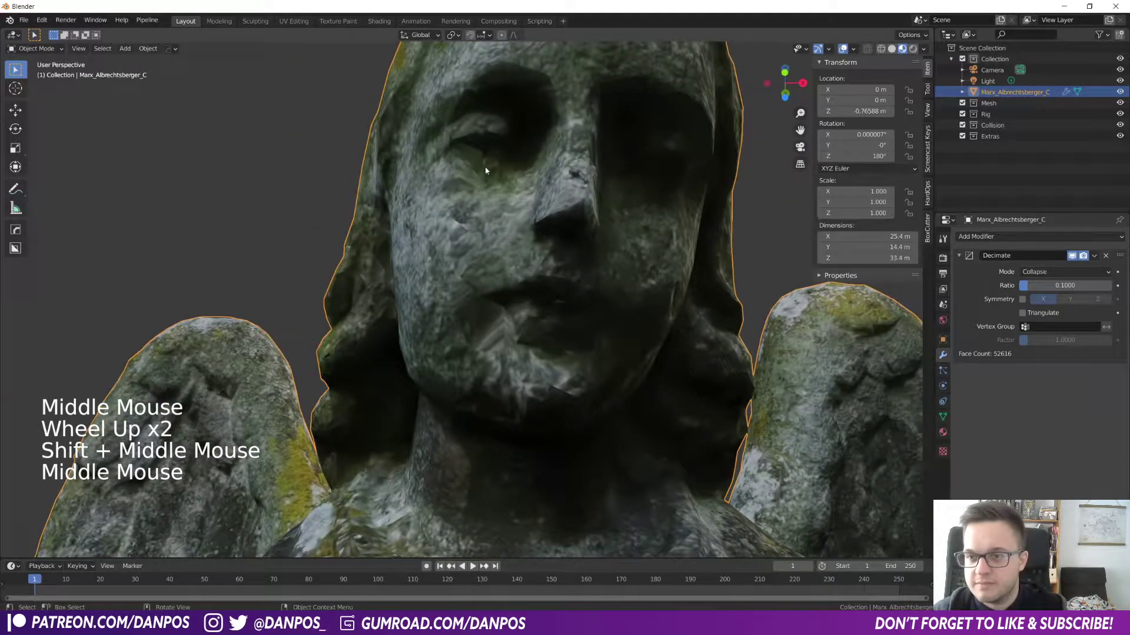
{"action": "left_click", "coordinate": [1040, 286]}
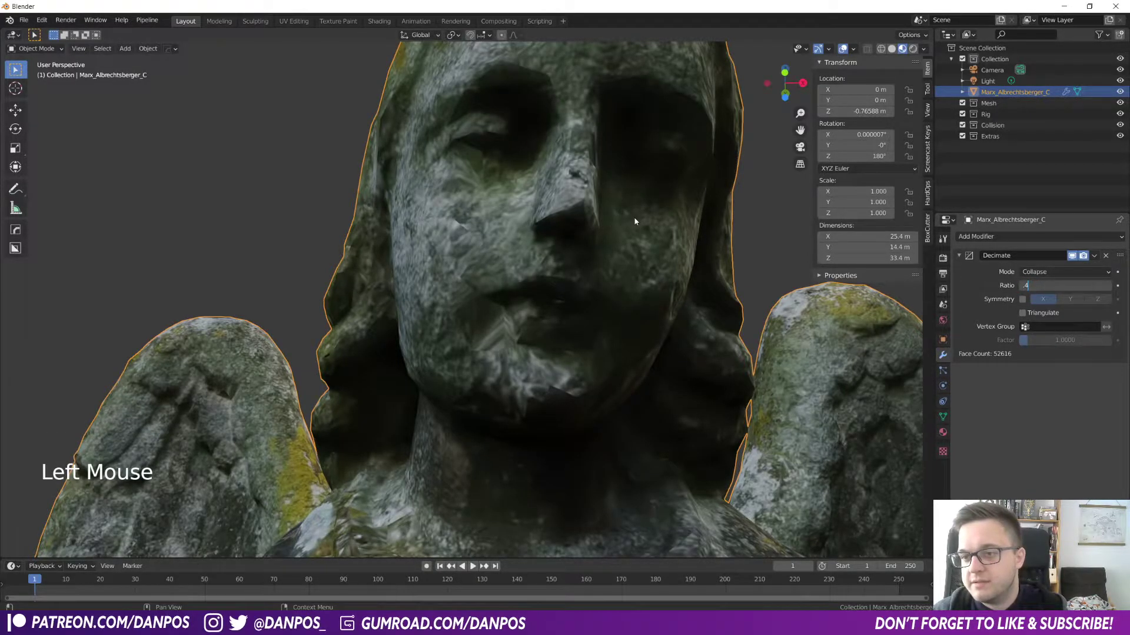
{"action": "type", "text": ".4"}
{"action": "key", "text": "Return"}
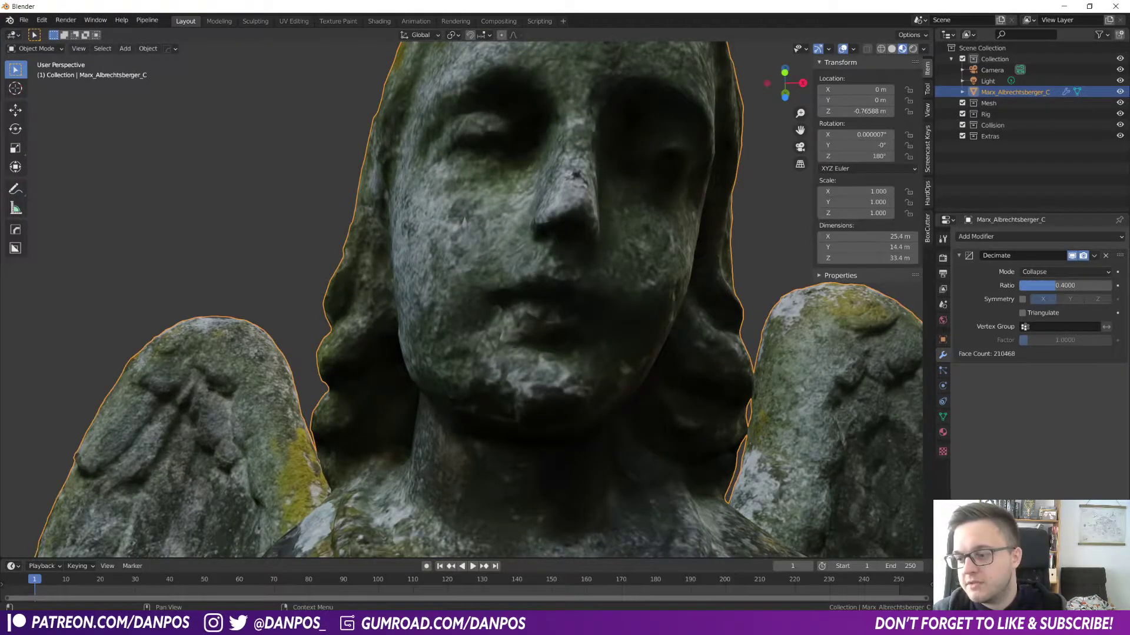
{"action": "middle_click_drag", "start_coordinate": [470, 284], "coordinate": [379, 318]}
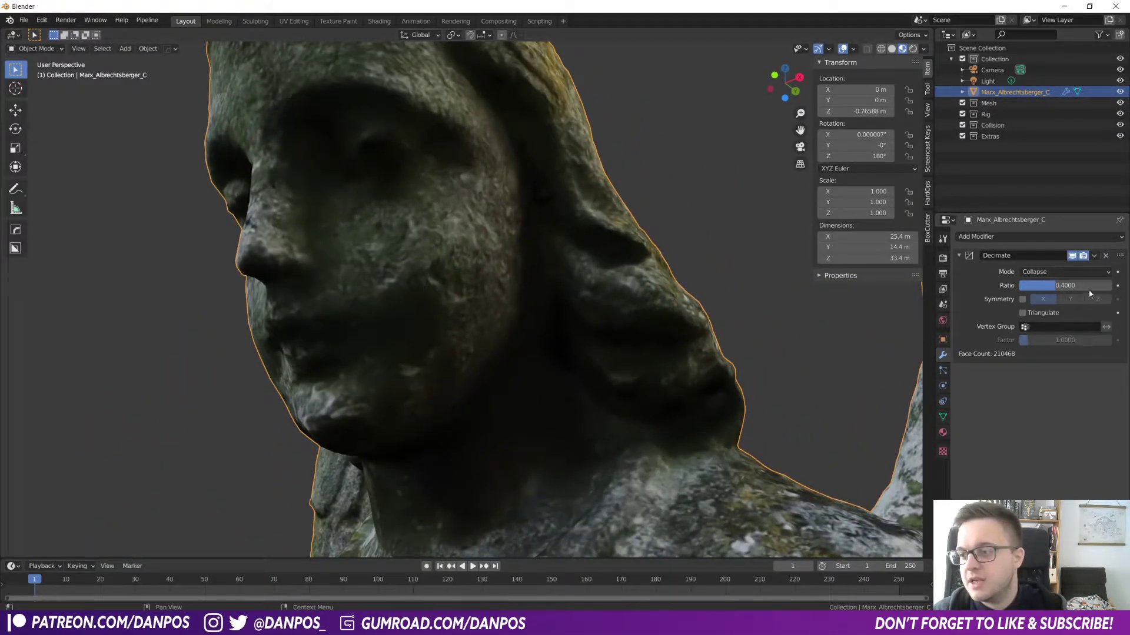
- Remove the Decimate modifier from the statue and inspect the face at full detail
{"action": "left_click", "coordinate": [1094, 257]}
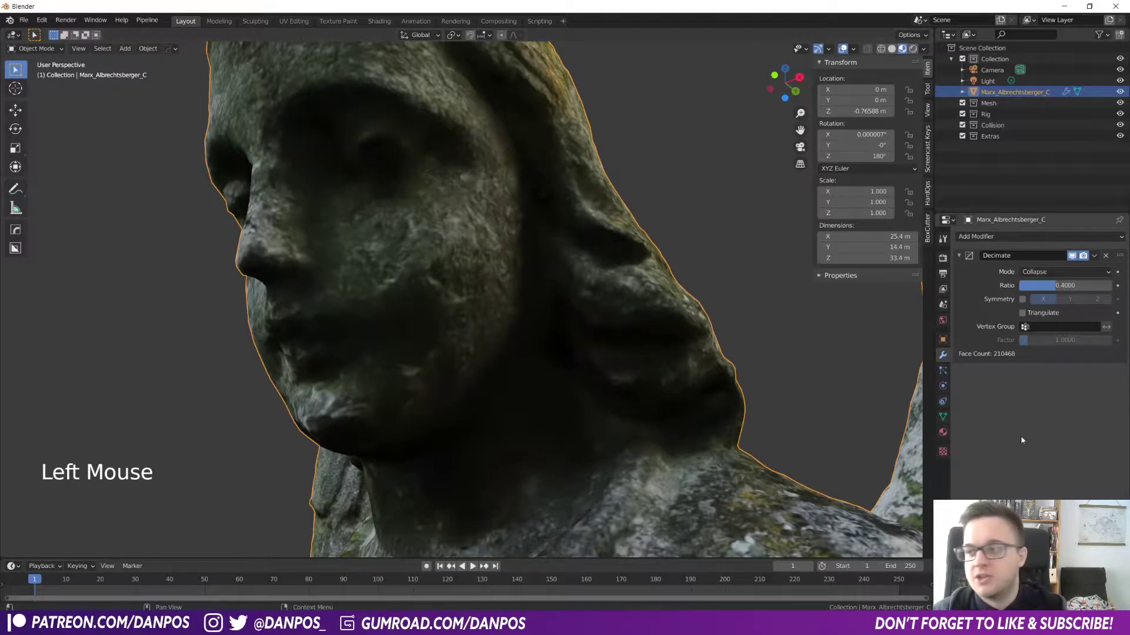
{"action": "left_click", "coordinate": [1104, 257]}
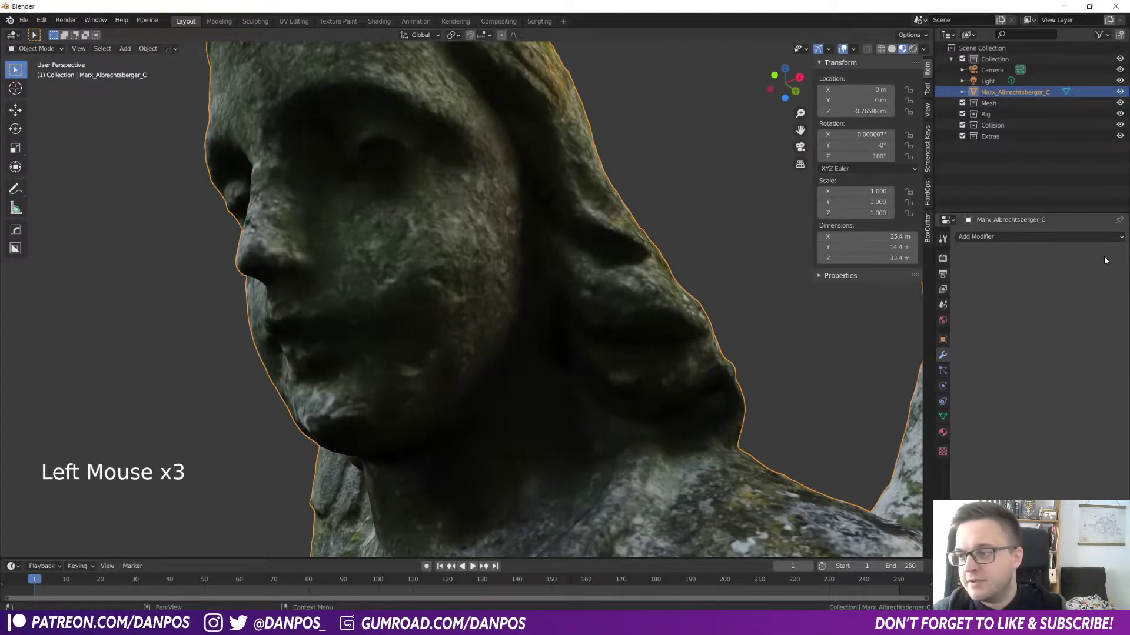
{"action": "scroll", "coordinate": [444, 458], "scroll_direction": "up", "scroll_amount": 4}
{"action": "scroll", "coordinate": [444, 458], "scroll_direction": "down", "scroll_amount": 8}
{"action": "middle_click_drag", "start_coordinate": [429, 408], "coordinate": [486, 396]}
{"action": "scroll", "coordinate": [522, 423], "scroll_direction": "up", "scroll_amount": 4}
{"action": "scroll", "coordinate": [484, 390], "scroll_direction": "up", "scroll_amount": 1}
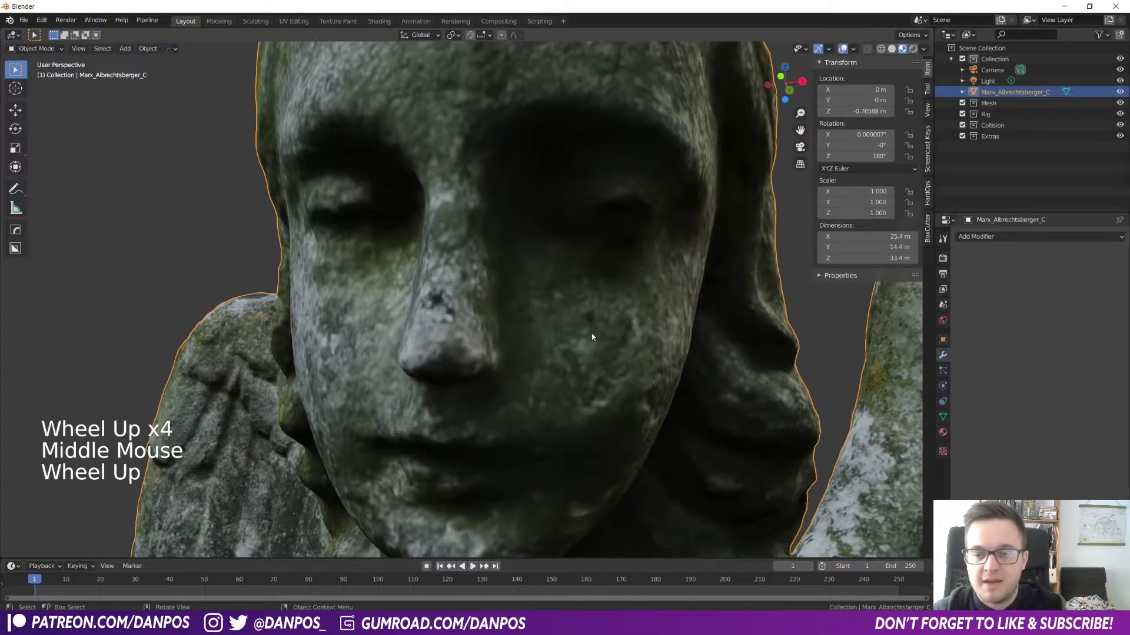
- Scale the statue down uniformly to a factor of about 0.128, making it about 4.26 m tall
{"action": "scroll", "coordinate": [562, 377], "scroll_direction": "down", "scroll_amount": 4}
{"action": "scroll", "coordinate": [547, 406], "scroll_direction": "down", "scroll_amount": 3}
{"action": "middle_click_drag", "start_coordinate": [543, 412], "coordinate": [482, 429], "text": "shift"}
{"action": "scroll", "coordinate": [468, 410], "scroll_direction": "down", "scroll_amount": 6}
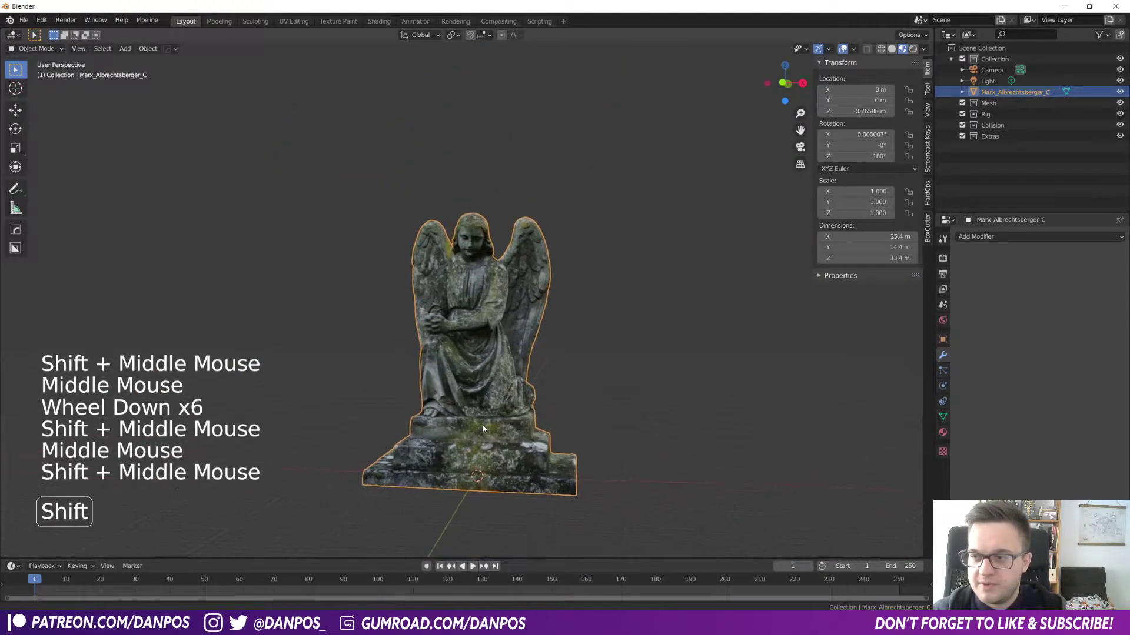
{"action": "key", "text": "s"}
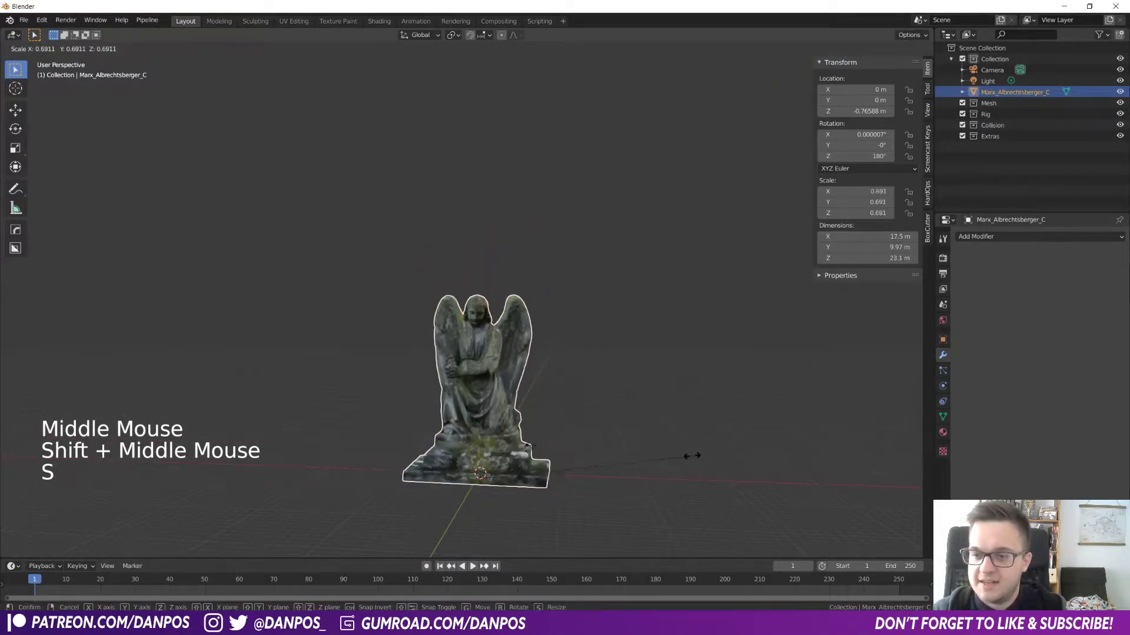
{"action": "left_click", "coordinate": [549, 479]}
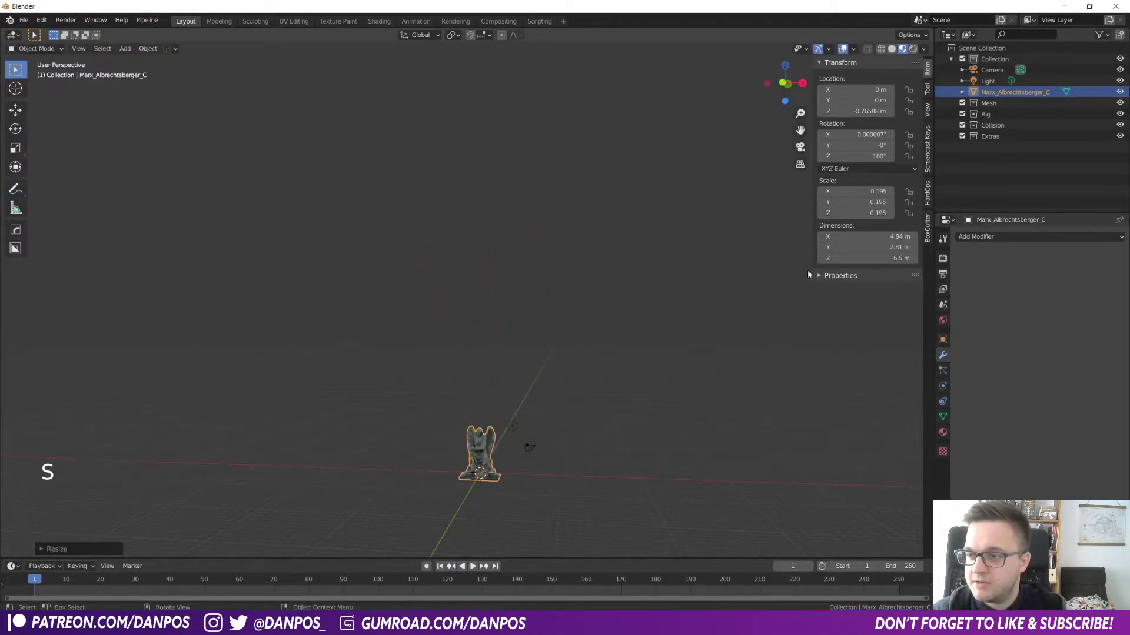
{"action": "key", "text": "s"}
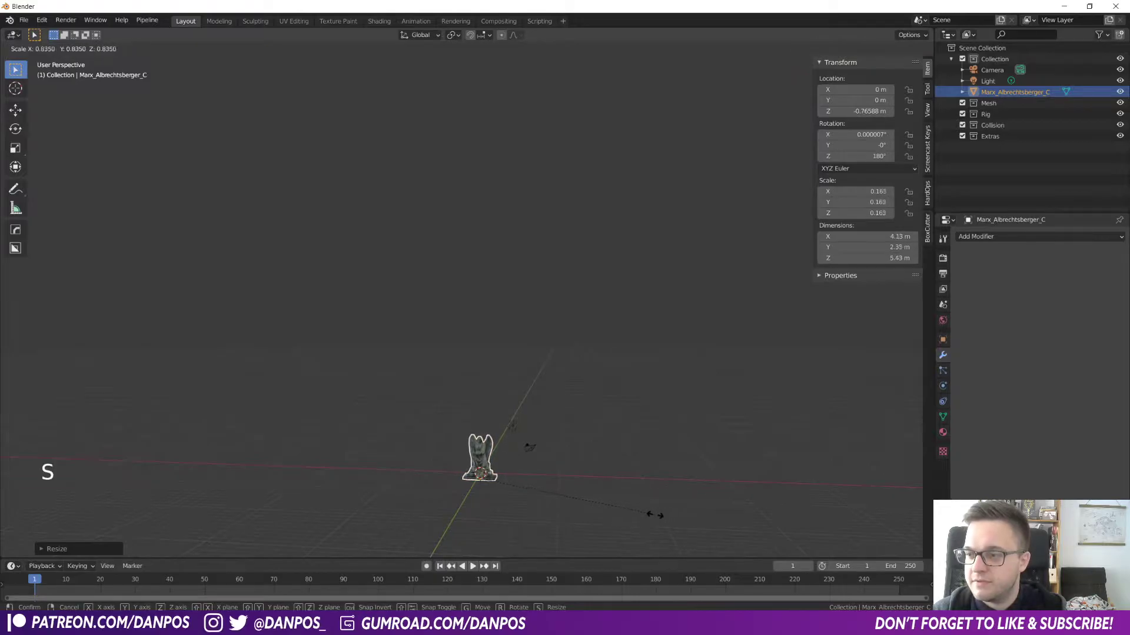
{"action": "left_click", "coordinate": [609, 514]}
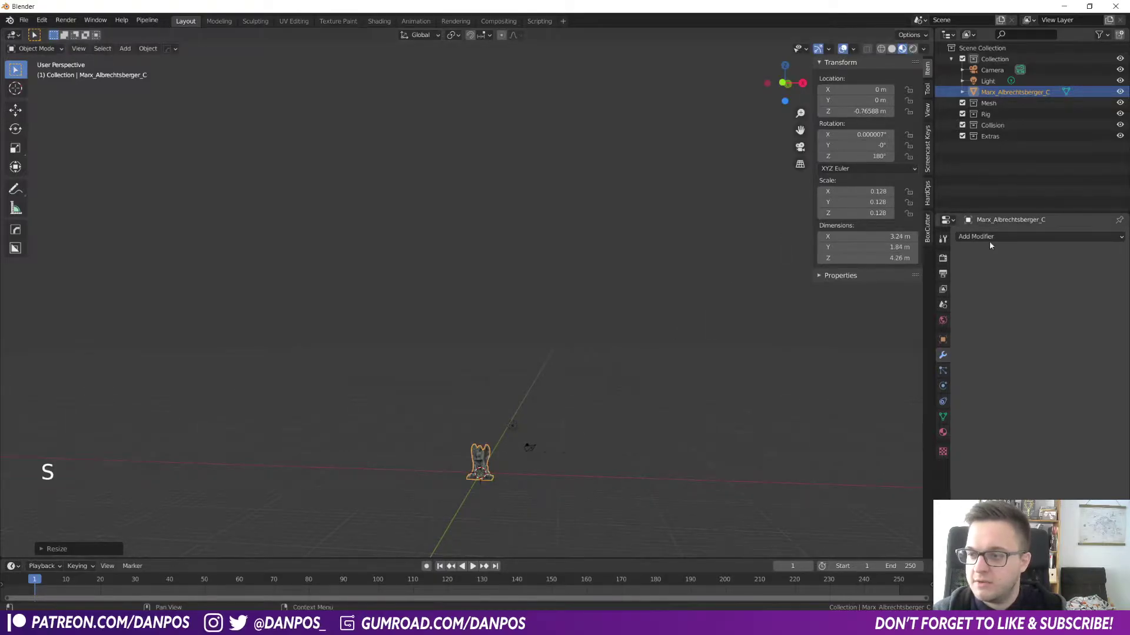
- Frame the statue in the view and apply its scale
{"action": "key", "text": "KP_Decimal"}
{"action": "key", "text": "ctrl"}
{"action": "key", "text": "ctrl+a"}
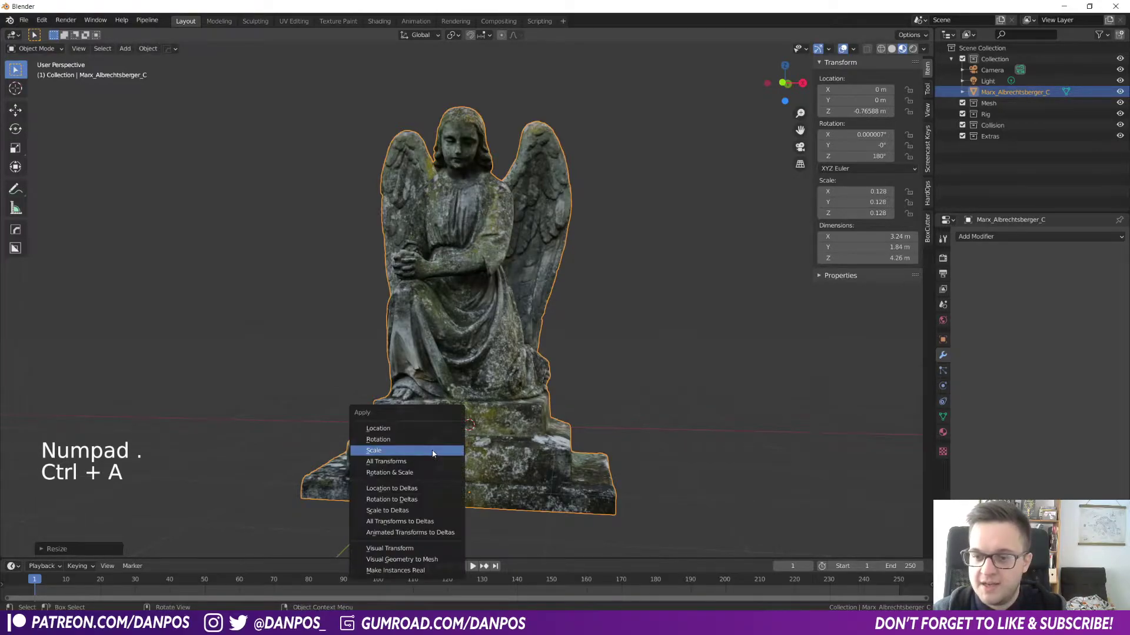
{"action": "left_click", "coordinate": [446, 459]}
- From the front view, raise the statue along Z to about -0.087 m so its base rests on the ground line, and deselect it
{"action": "key", "text": "KP_1"}
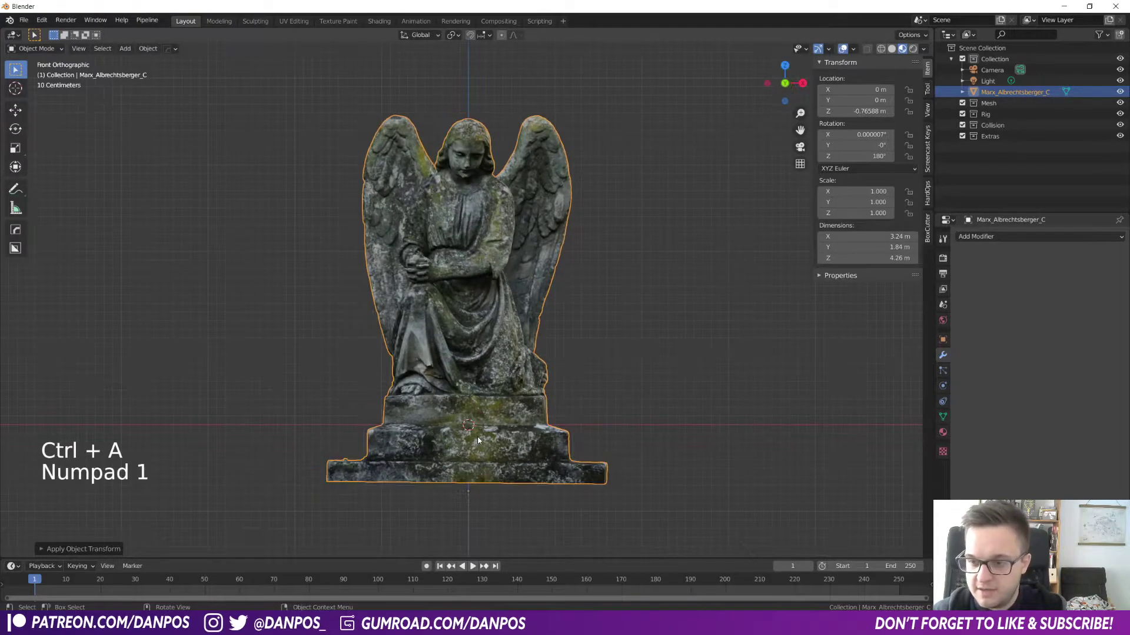
{"action": "key", "text": "g"}
{"action": "key", "text": "z"}
{"action": "key", "text": "shift"}
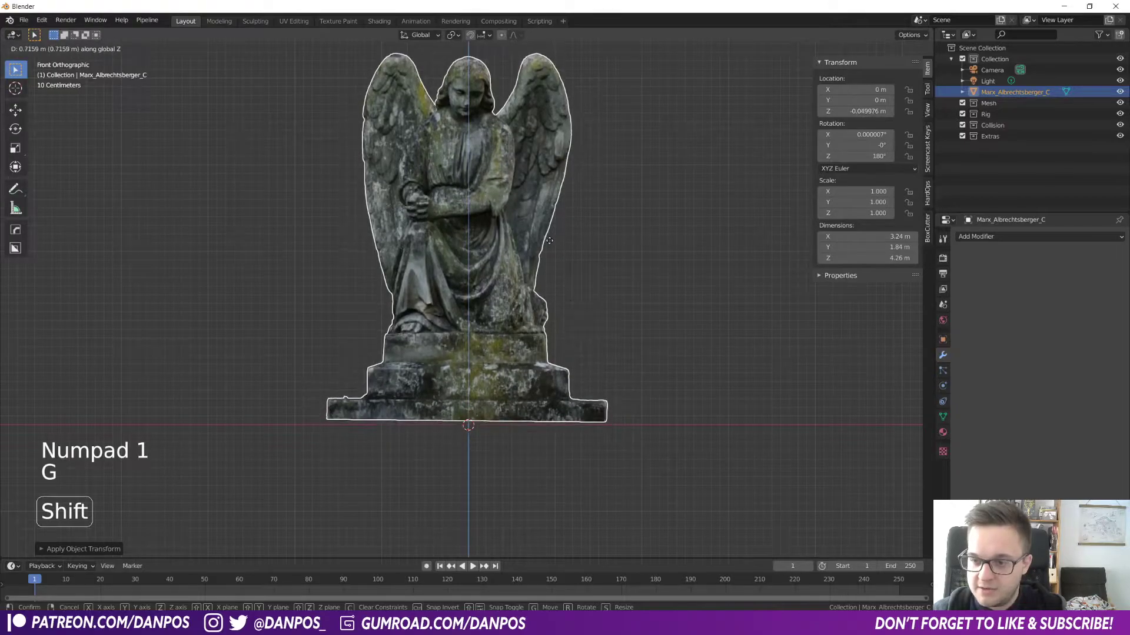
{"action": "left_click", "coordinate": [551, 272]}
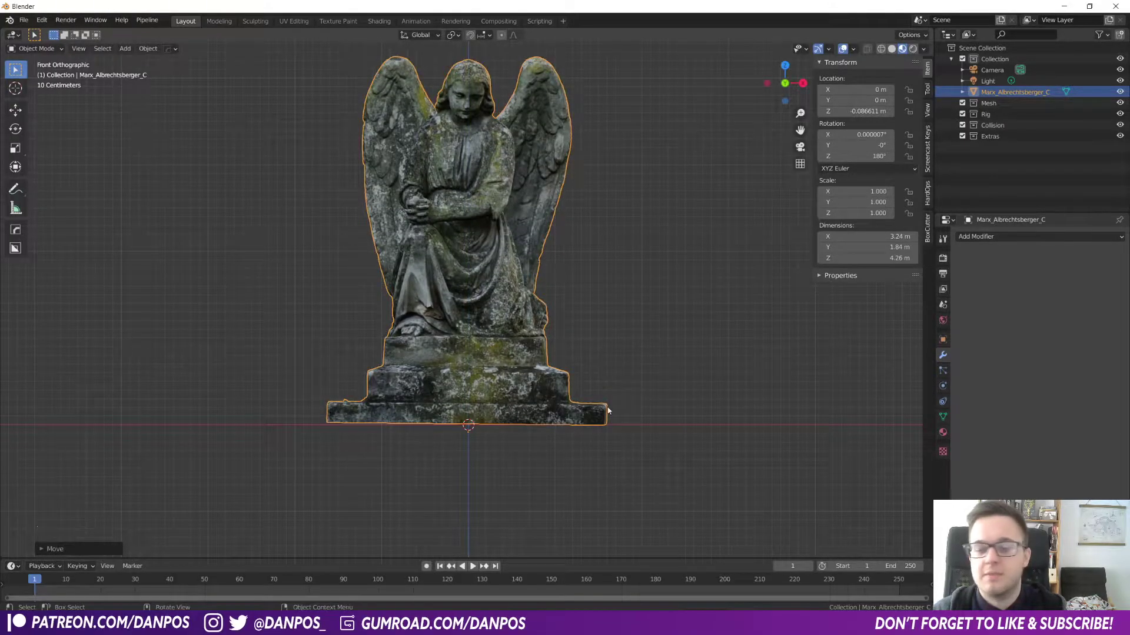
{"action": "left_click", "coordinate": [642, 359]}
- Start saving the scene under a new name and browse to the Tutorial Projects folder inside Projects
{"action": "key", "text": "ctrl"}
{"action": "left_click", "coordinate": [23, 21]}
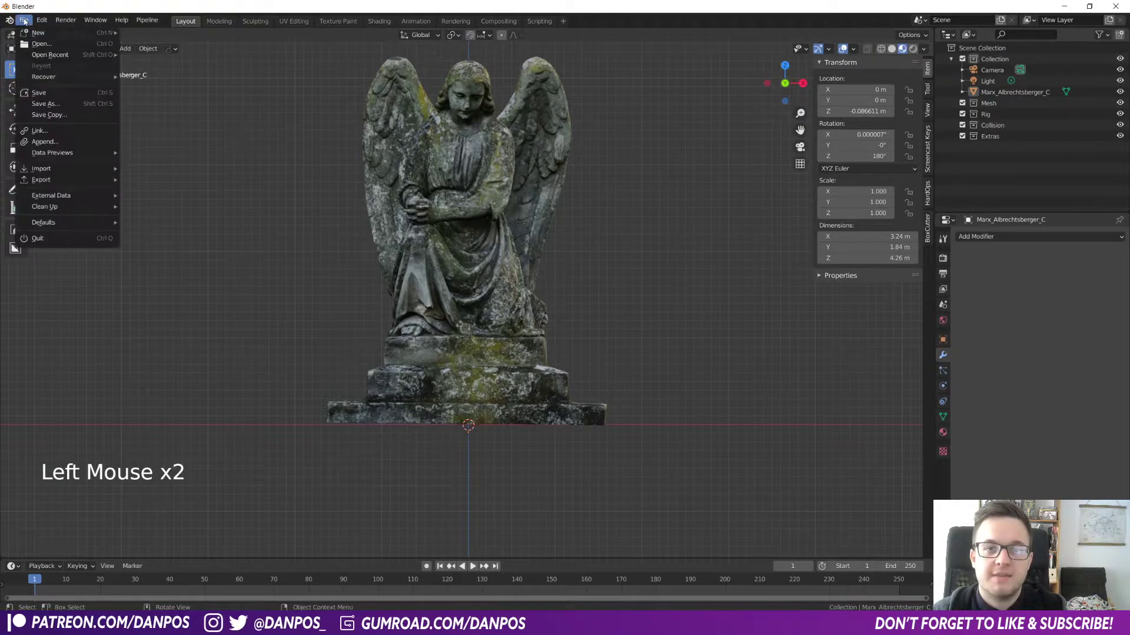
{"action": "left_click", "coordinate": [45, 104]}
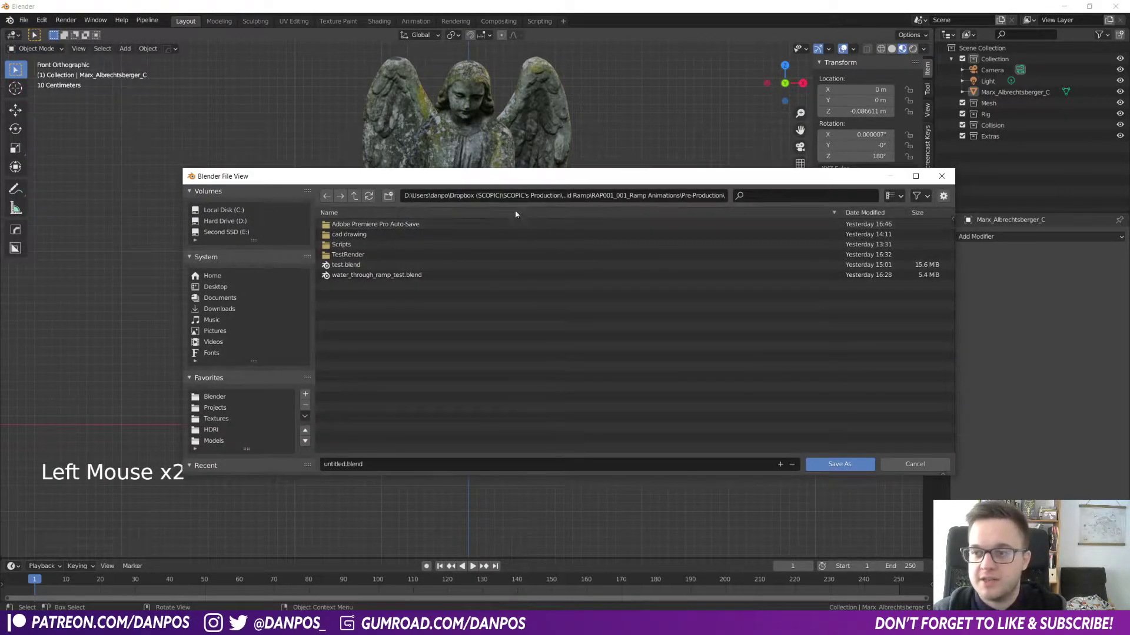
{"action": "left_click", "coordinate": [232, 405]}
{"action": "scroll", "coordinate": [400, 391], "scroll_direction": "down", "scroll_amount": 10}
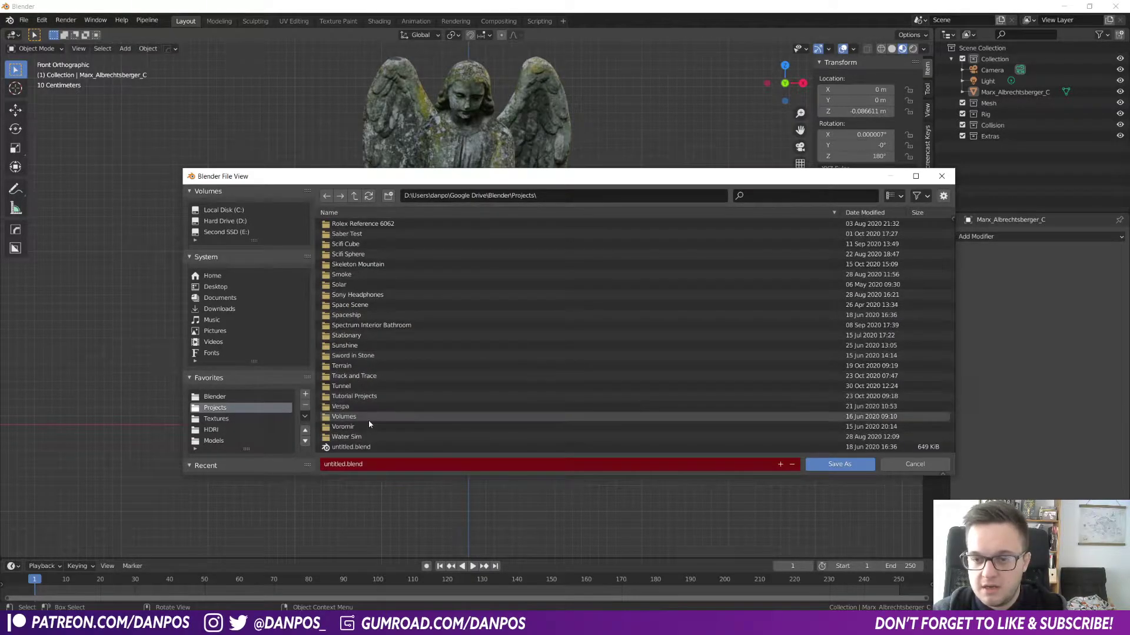
{"action": "double_click", "coordinate": [368, 396]}
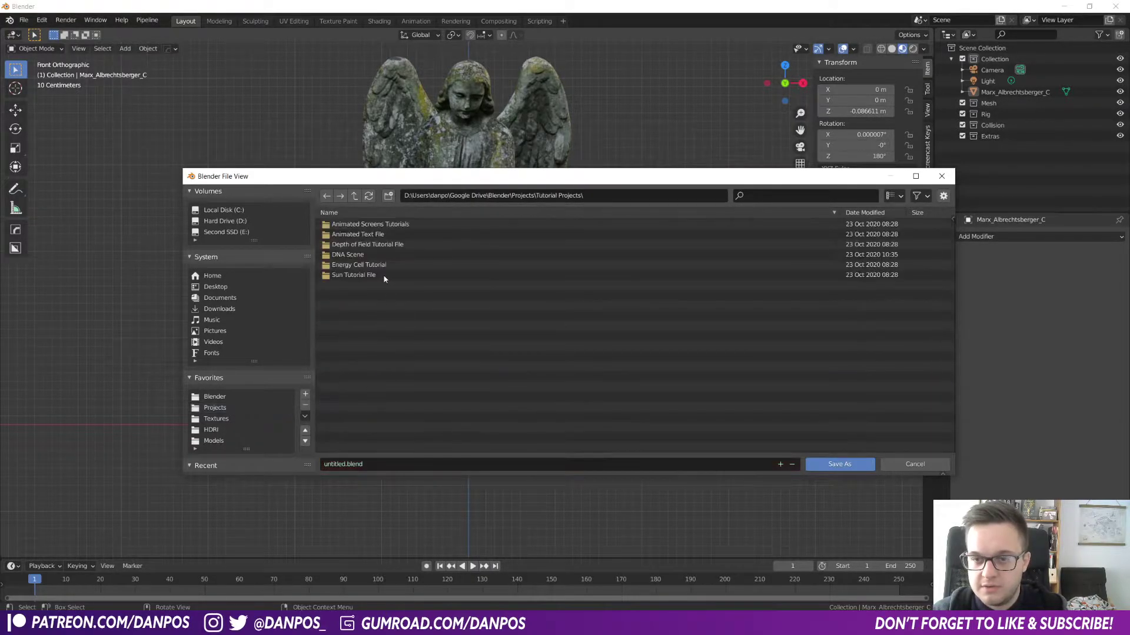
- Create a folder named CC0 Model Tutorial and save the scene as untitled.blend in the Tutorial Projects folder
{"action": "left_click", "coordinate": [388, 197]}
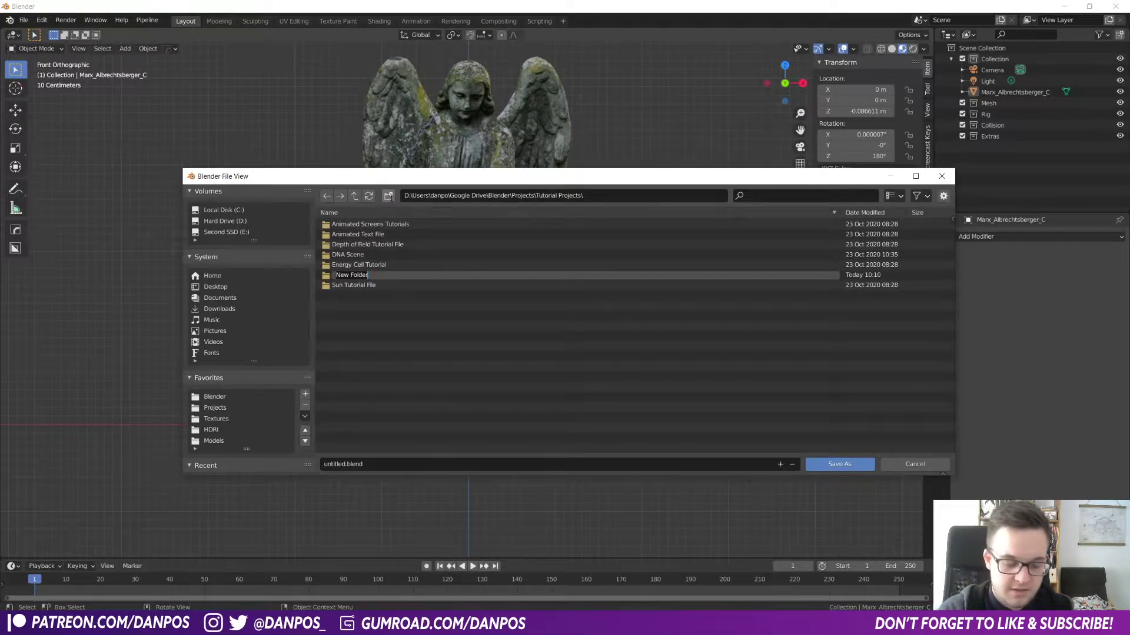
{"action": "type", "text": "CG0 Model Tuto"}
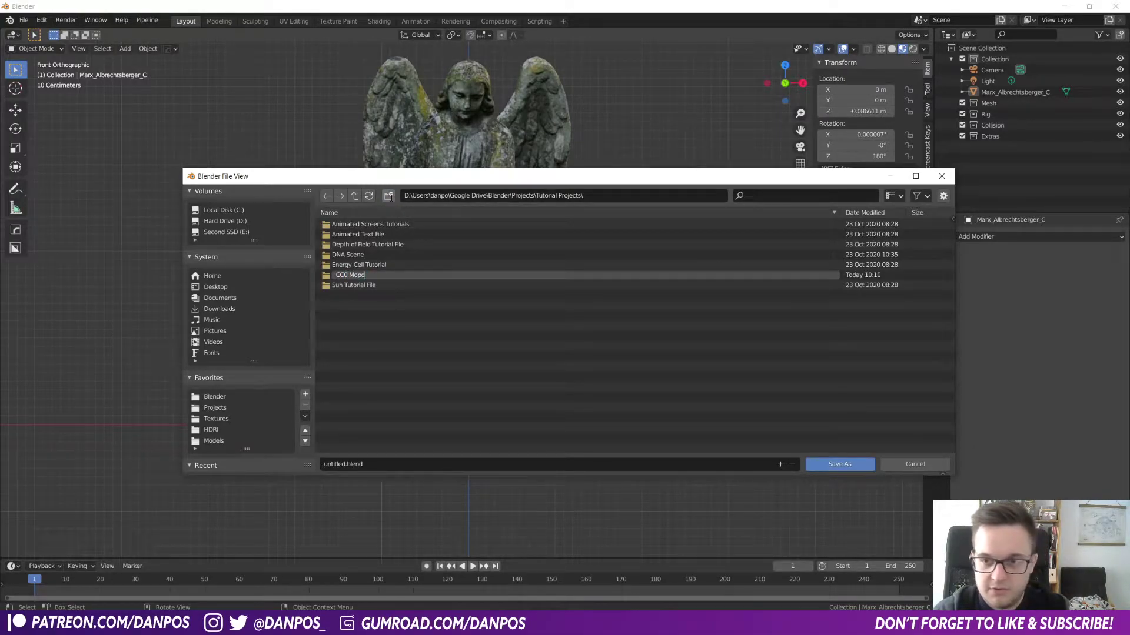
{"action": "type", "text": "rial"}
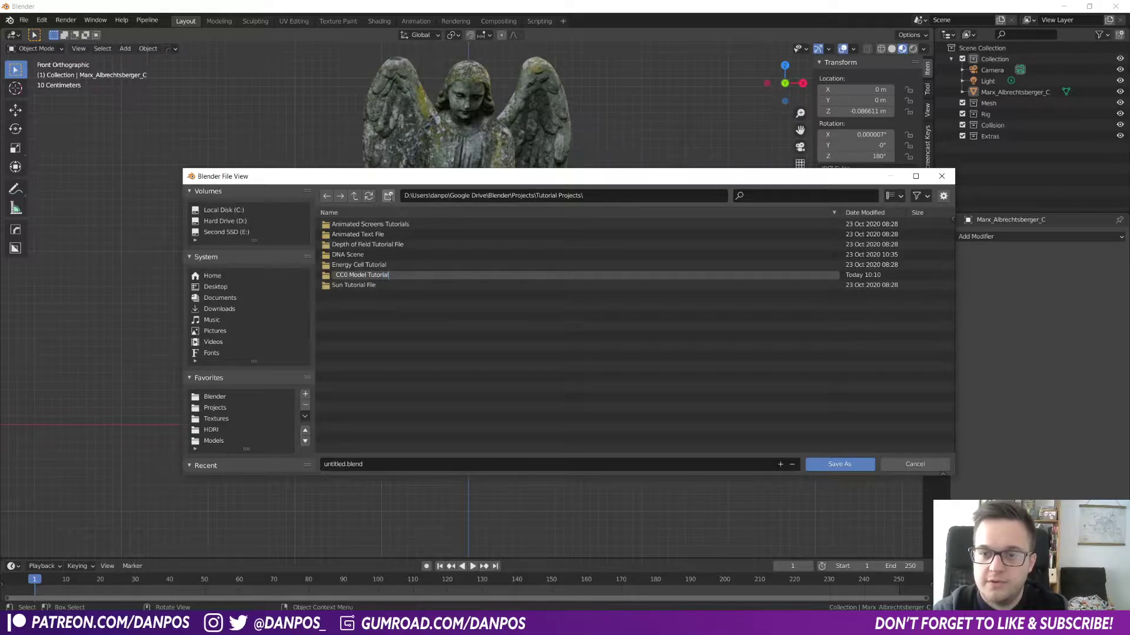
{"action": "key", "text": "Return"}
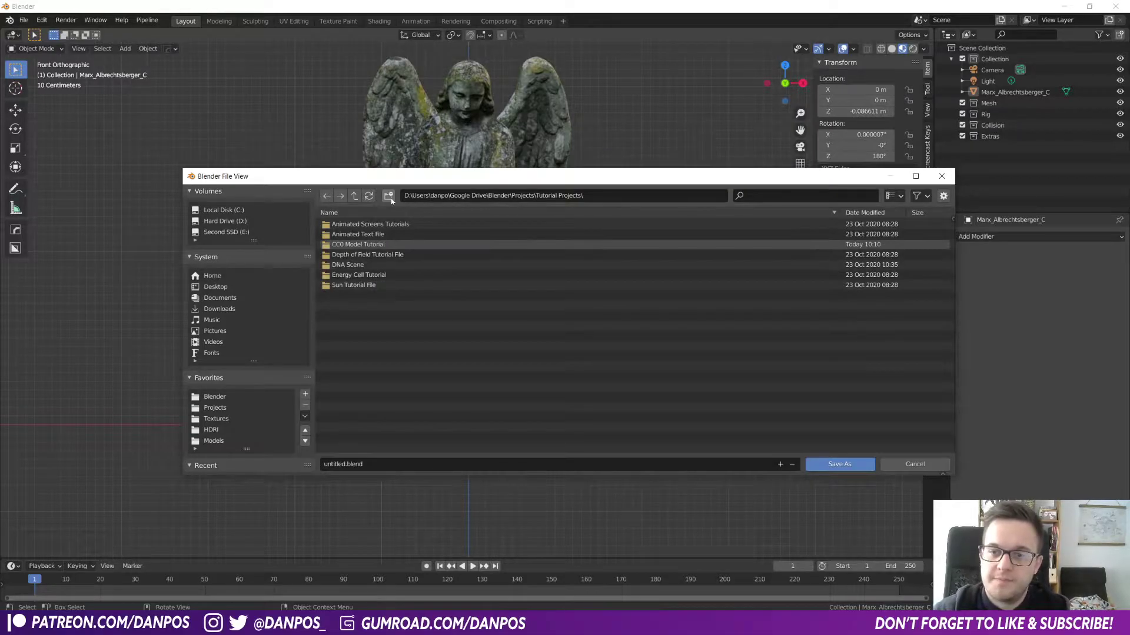
{"action": "left_click", "coordinate": [850, 464]}
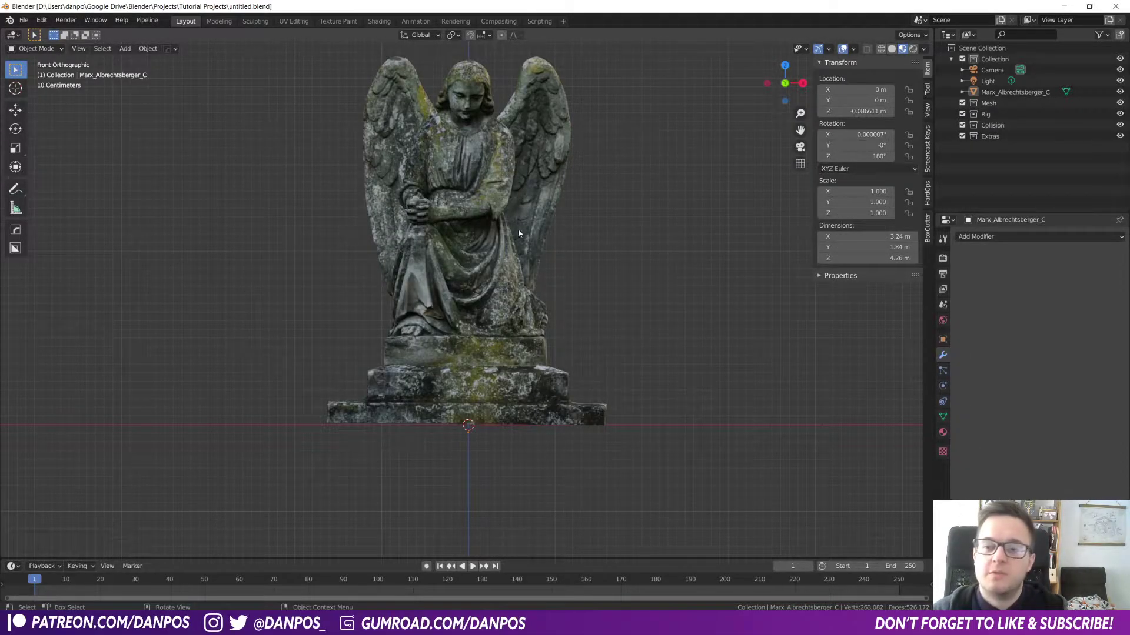
{"action": "middle_click_drag", "start_coordinate": [547, 194], "coordinate": [548, 247]}
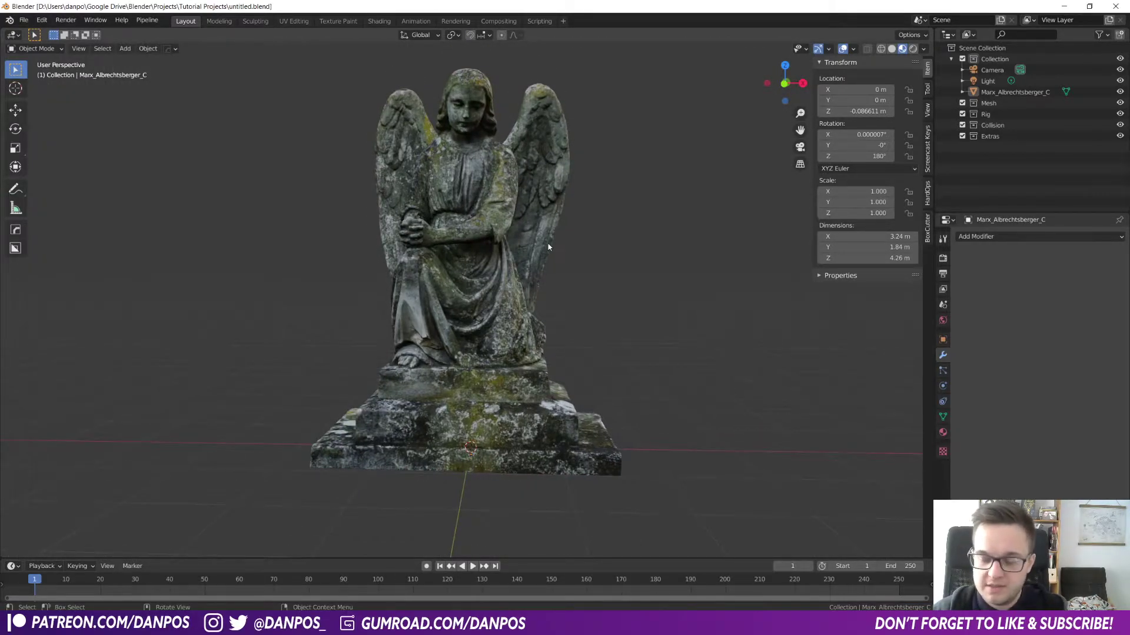
{"action": "key", "text": "shift"}
{"action": "key", "text": "shift+a"}
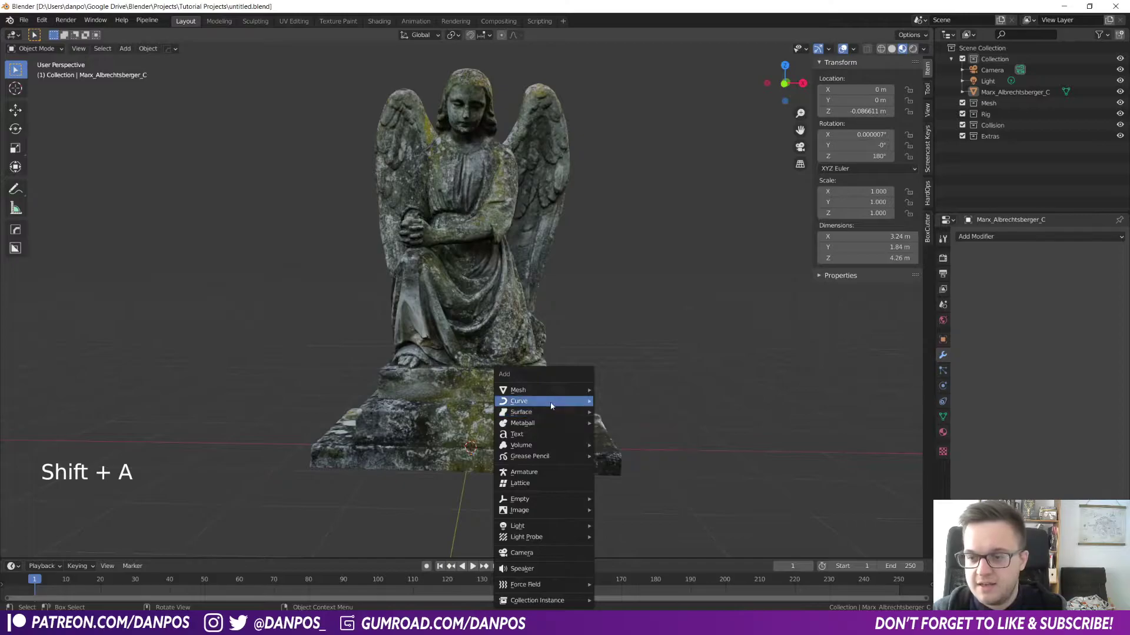
- Look through the scene camera and fly it to frame the statue frontally, at about X -0.06, Y -8.43, Z 3.36 m
{"action": "left_click", "coordinate": [994, 71]}
{"action": "key", "text": "KP_0"}
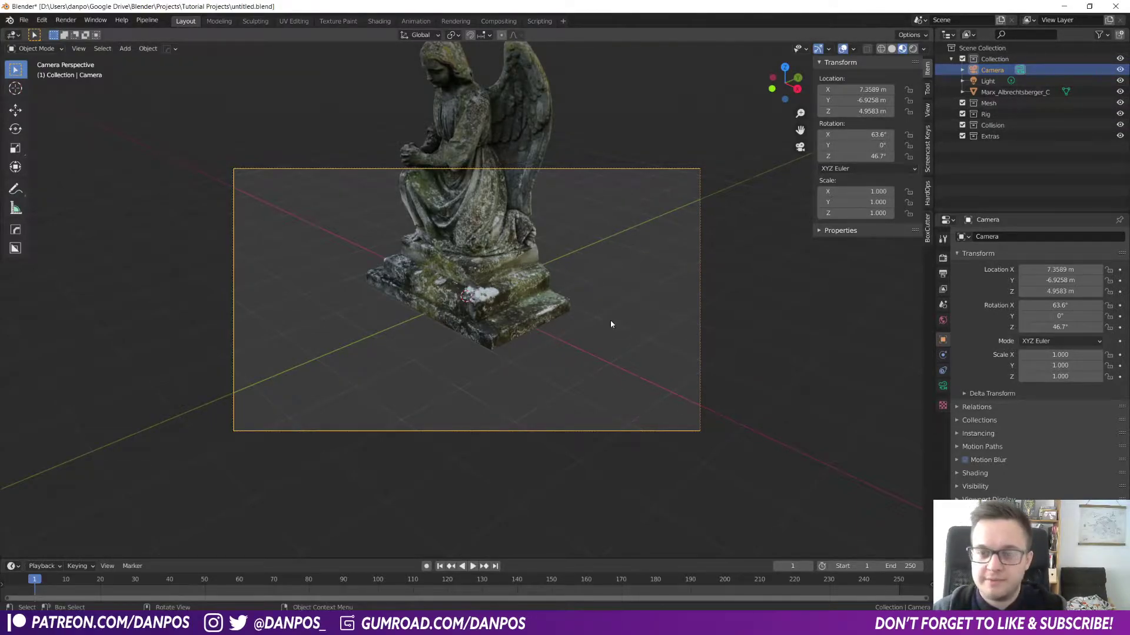
{"action": "key", "text": "shift"}
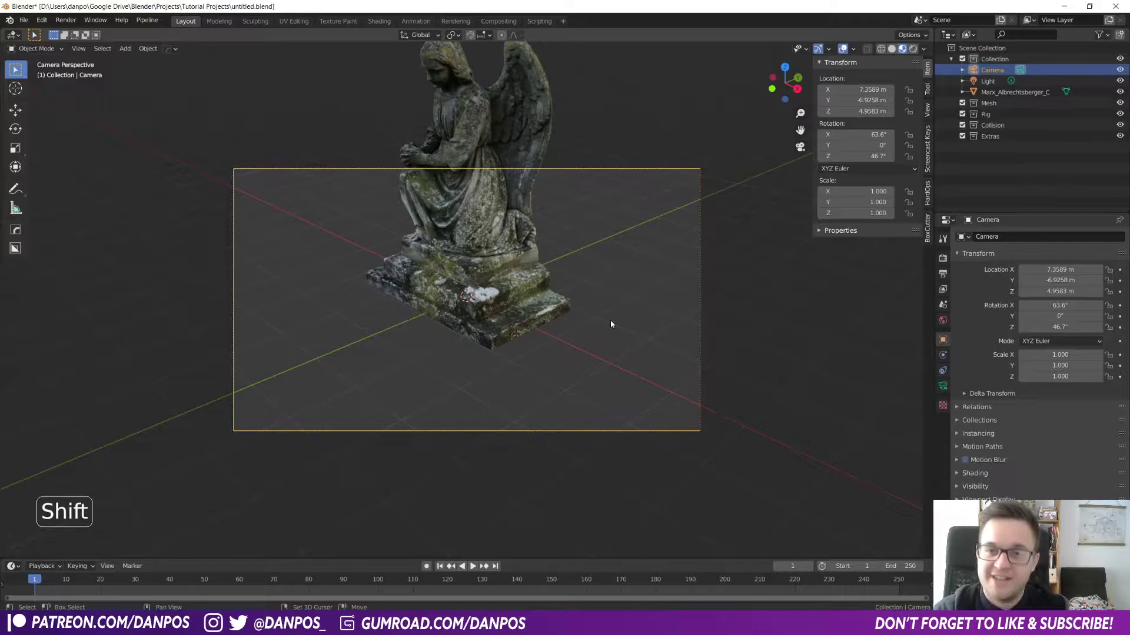
{"action": "key", "text": "shift+grave"}
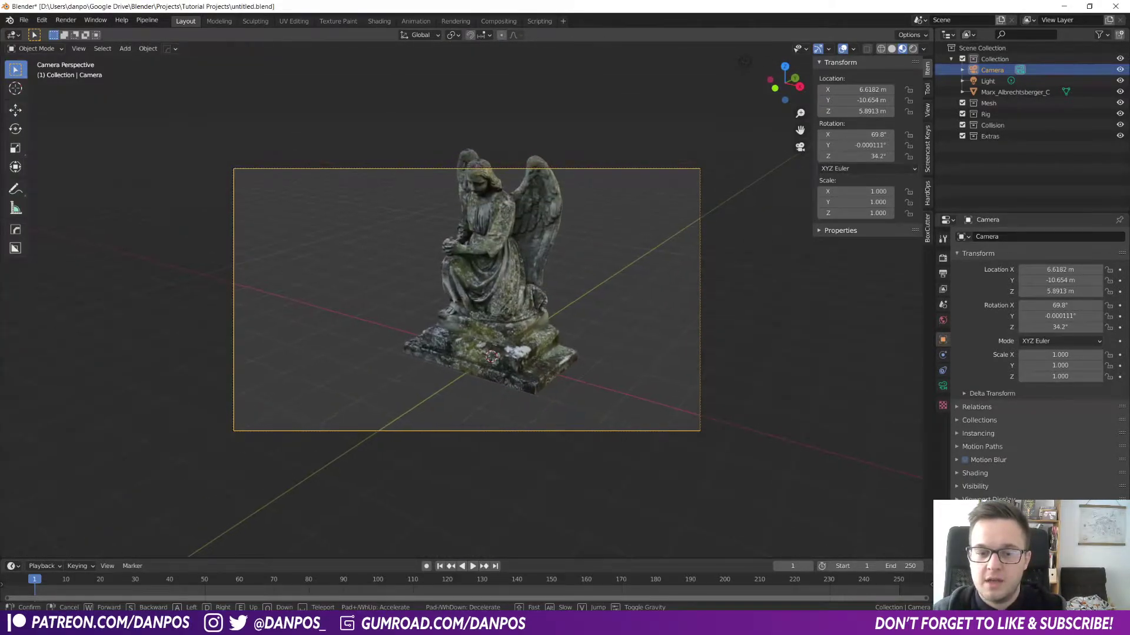
{"action": "key", "text": "a"}
{"action": "key", "text": "w"}
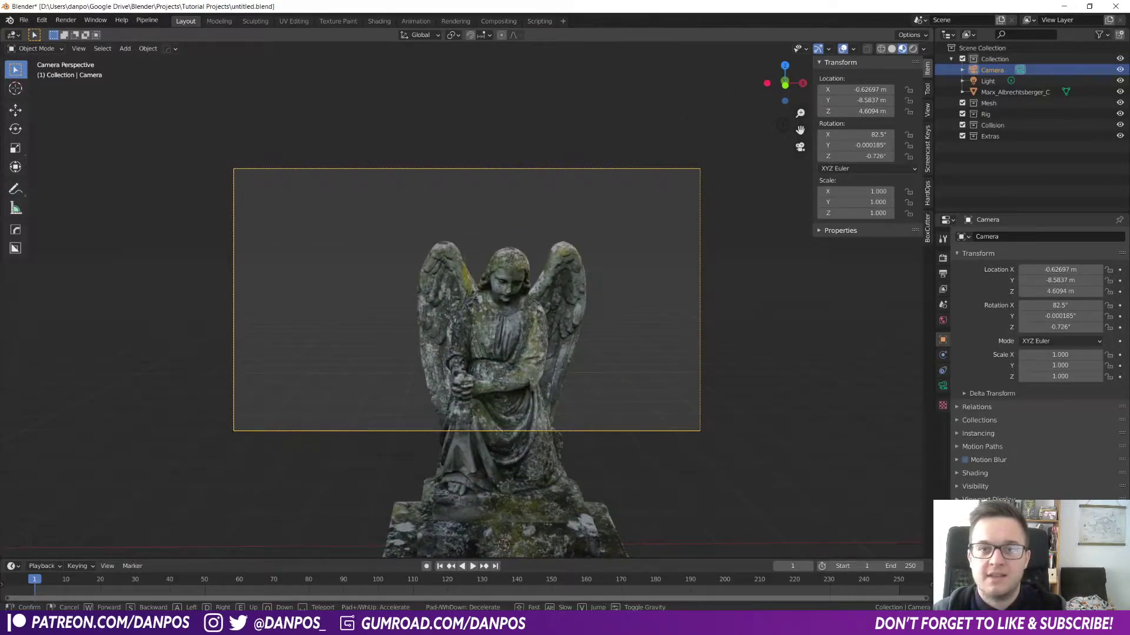
{"action": "key", "text": "s"}
{"action": "key", "text": "w"}
{"action": "key", "text": "a"}
{"action": "key", "text": "q"}
{"action": "key", "text": "e"}
{"action": "key", "text": "s"}
{"action": "key", "text": "d"}
{"action": "key", "text": "q"}
{"action": "key", "text": "w"}
{"action": "key", "text": "s"}
{"action": "key", "text": "s"}
{"action": "key", "text": "q"}
{"action": "key", "text": "w"}
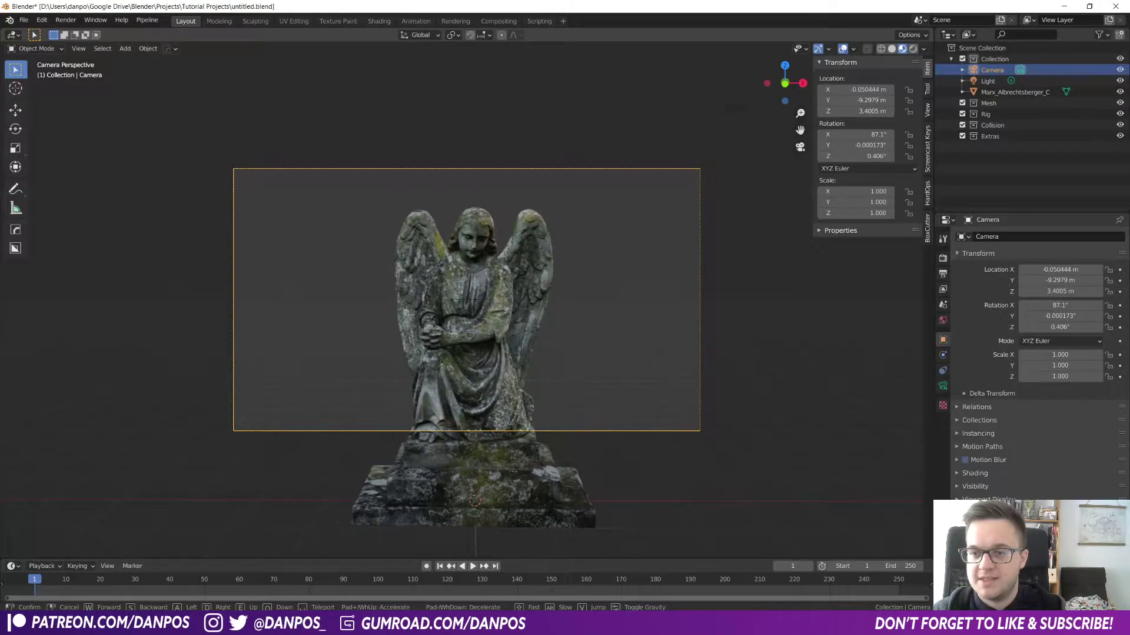
{"action": "key", "text": "w"}
{"action": "left_click", "coordinate": [466, 300]}
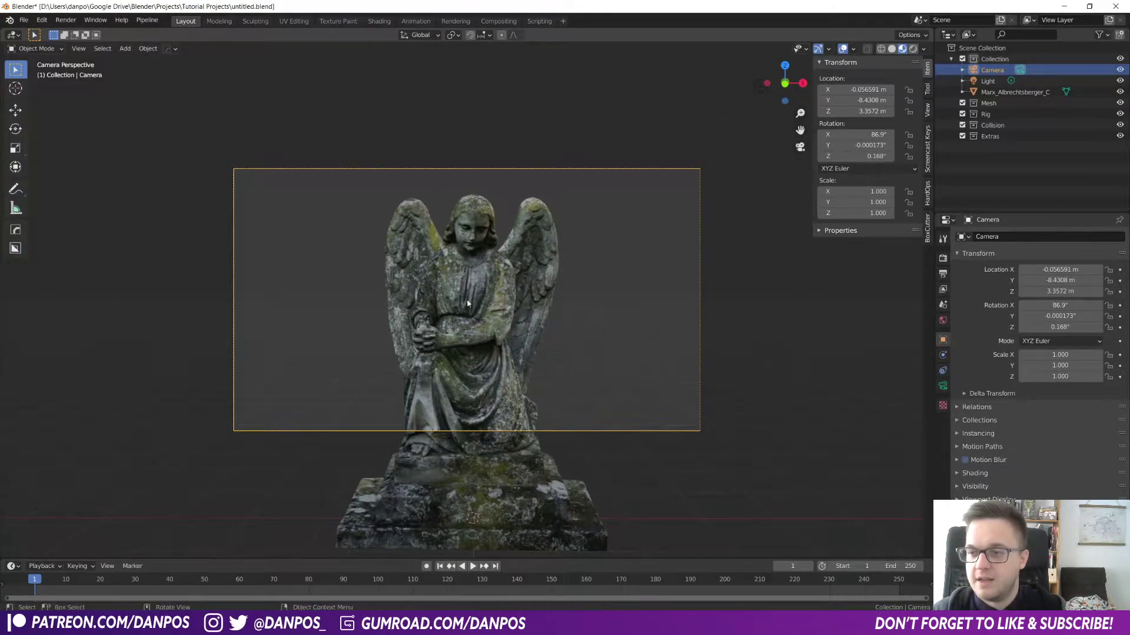
- Set the render resolution to a portrait format of 1080 by 1920 px
{"action": "left_click", "coordinate": [942, 289]}
{"action": "left_click", "coordinate": [943, 275]}
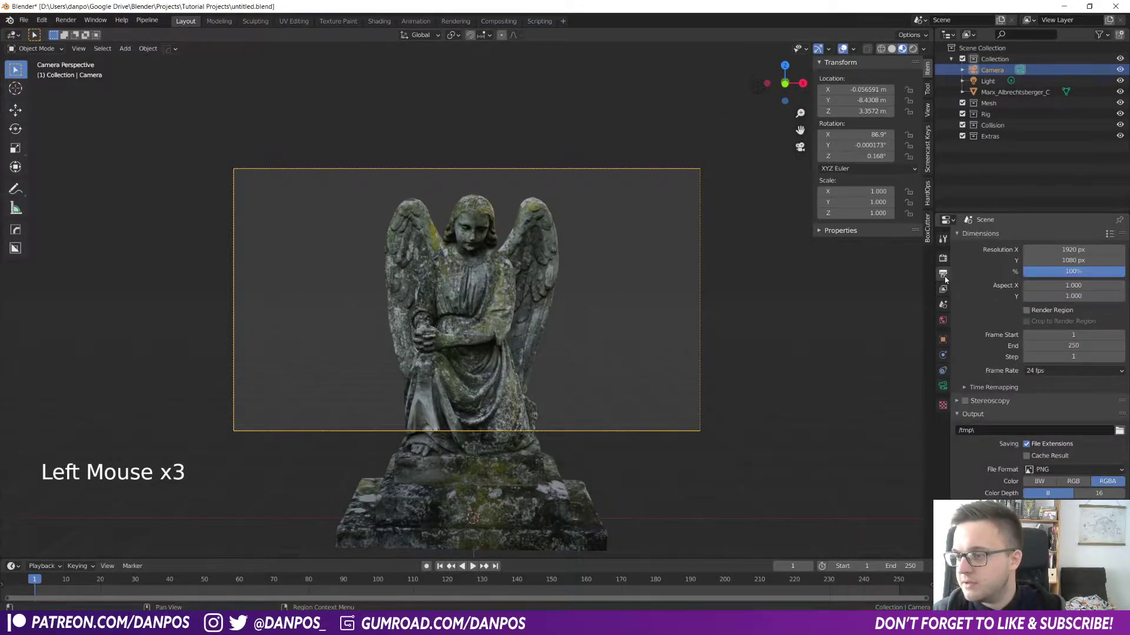
{"action": "left_click", "coordinate": [1096, 249]}
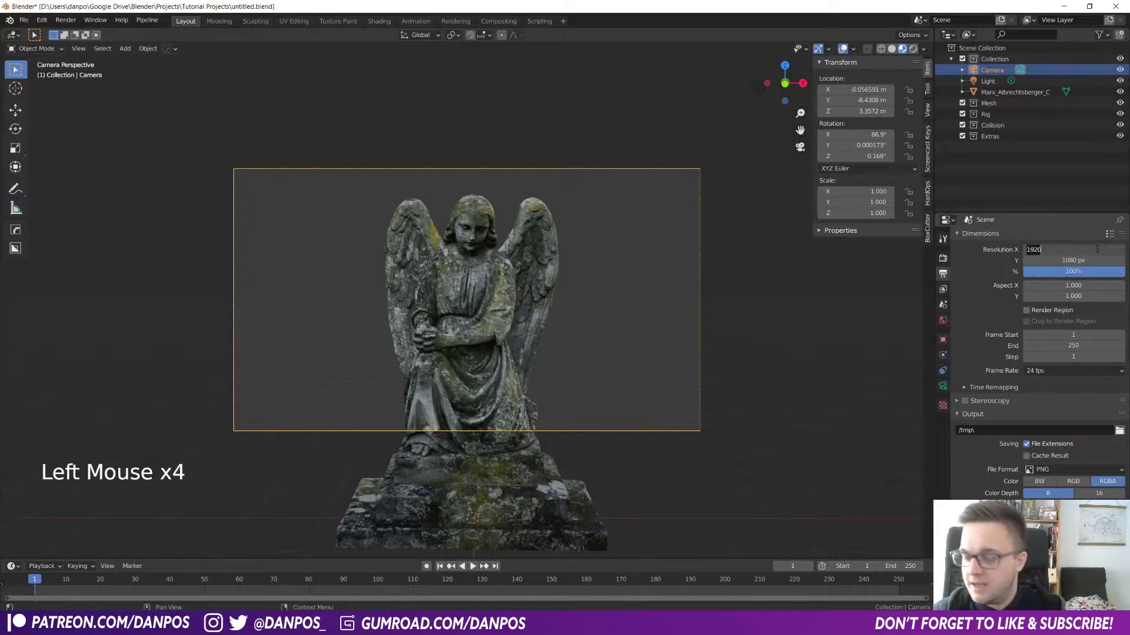
{"action": "type", "text": "1080"}
{"action": "key", "text": "Tab"}
{"action": "type", "text": "1"}
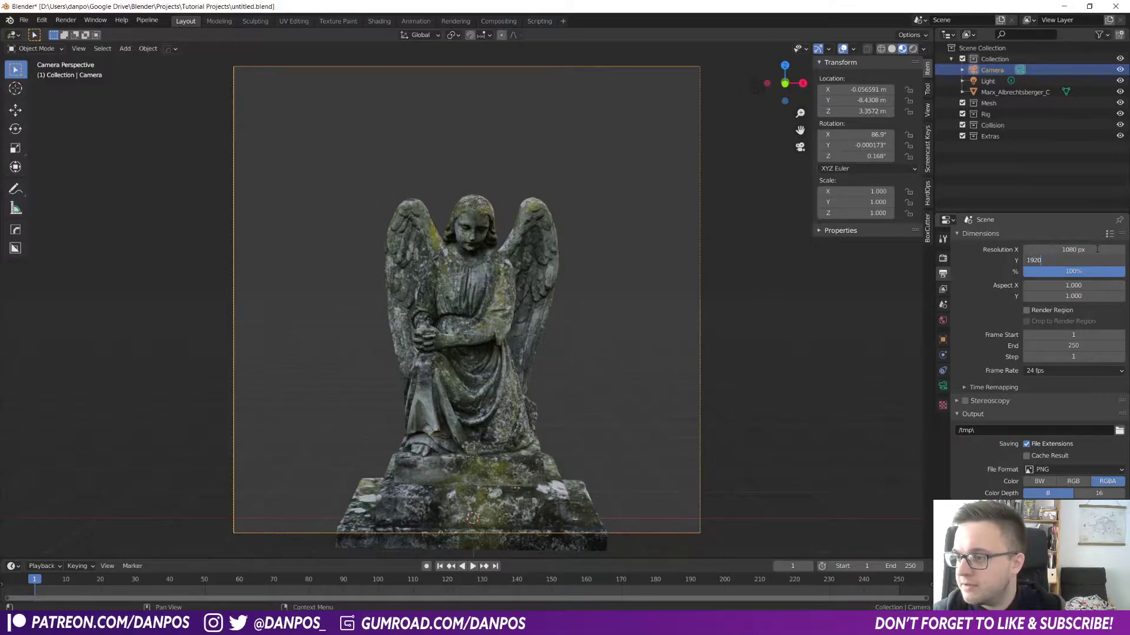
{"action": "key", "text": "Return"}
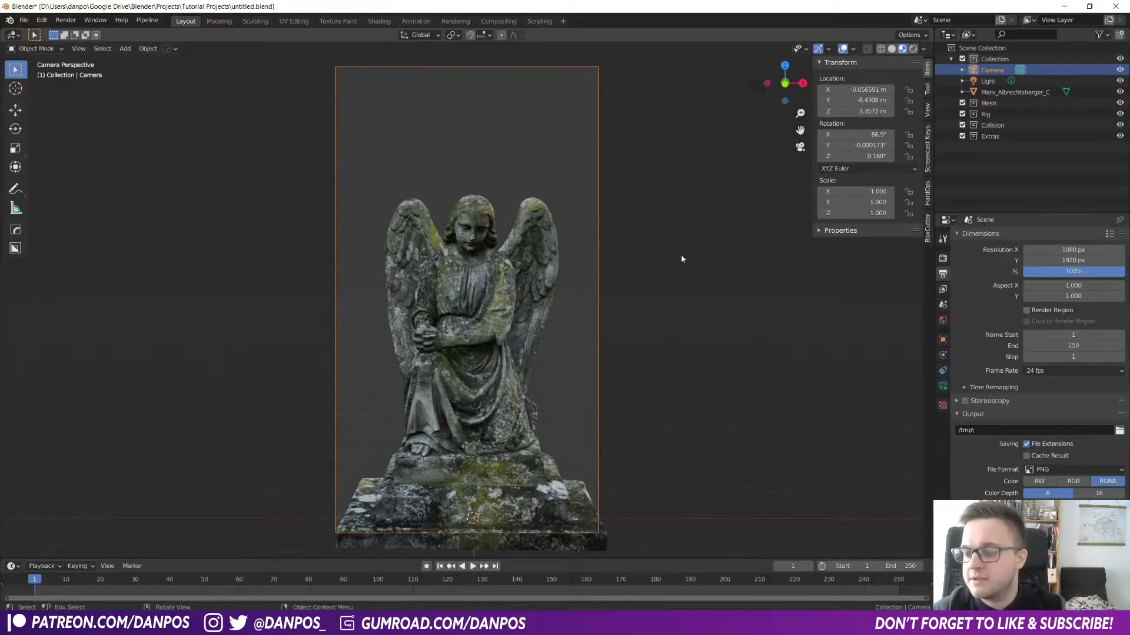
- Raise the camera's passepartout to full opacity so the area outside the frame is solid black
{"action": "left_click", "coordinate": [943, 386]}
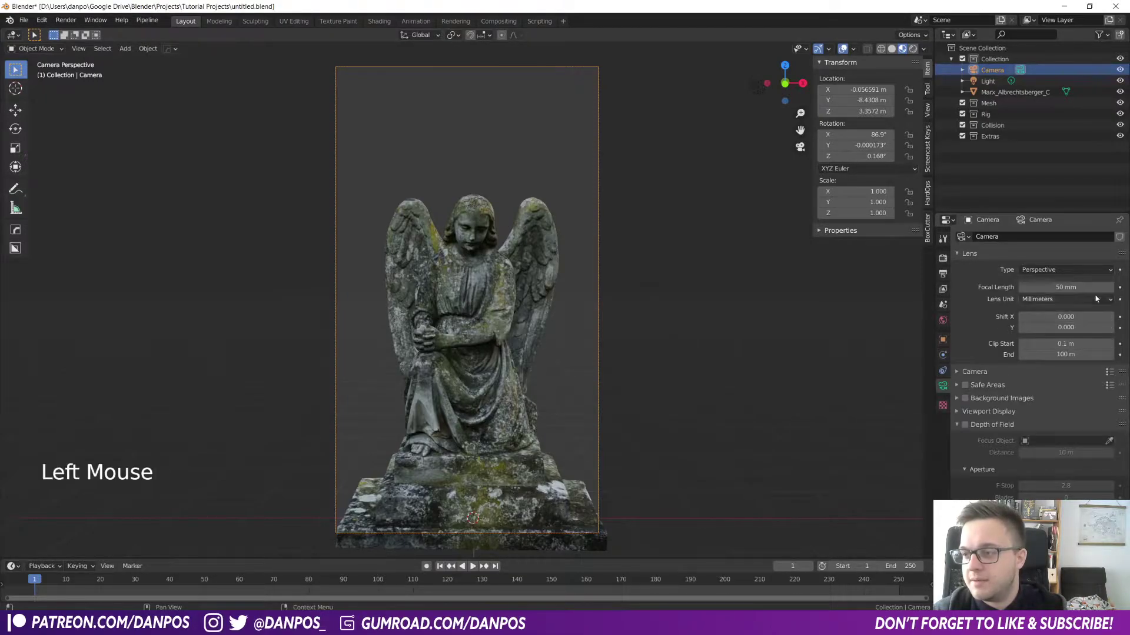
{"action": "left_click", "coordinate": [956, 412]}
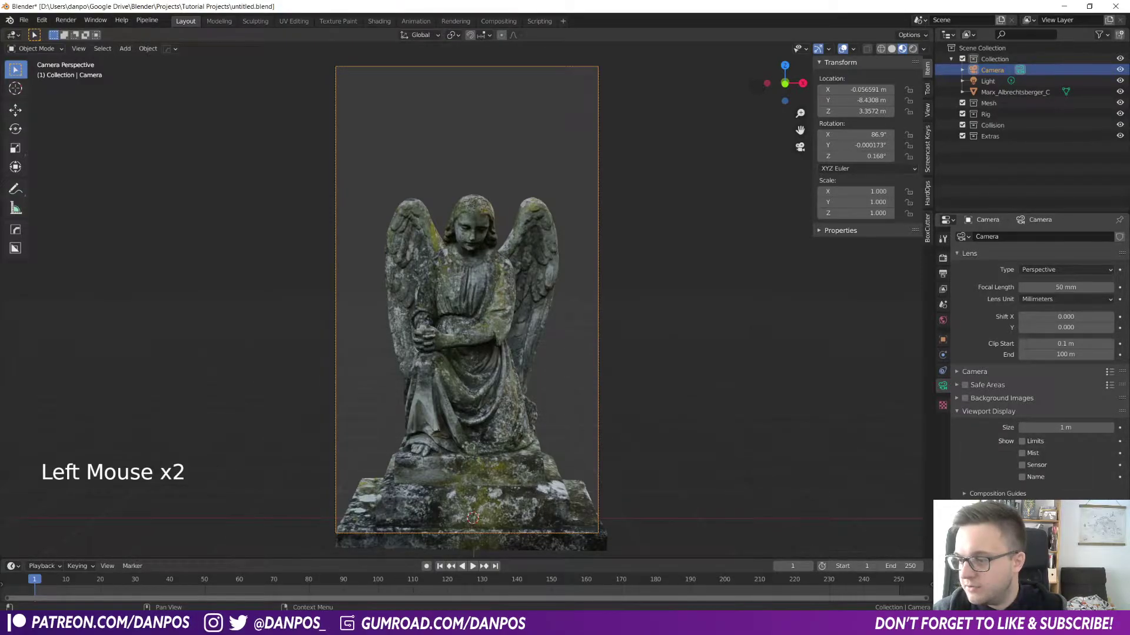
{"action": "left_click_drag", "start_coordinate": [1065, 521], "coordinate": [1113, 521]}
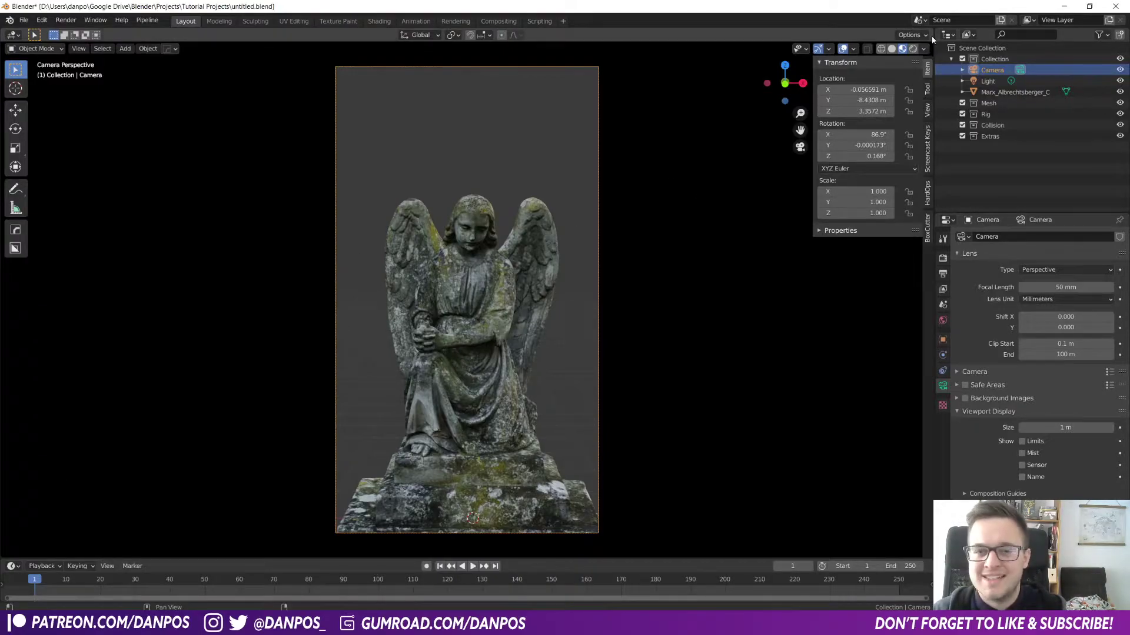
- Split the 3D viewport into two side-by-side views and hide the sidebar in the new narrow one
{"action": "left_click_drag", "start_coordinate": [929, 41], "coordinate": [686, 48]}
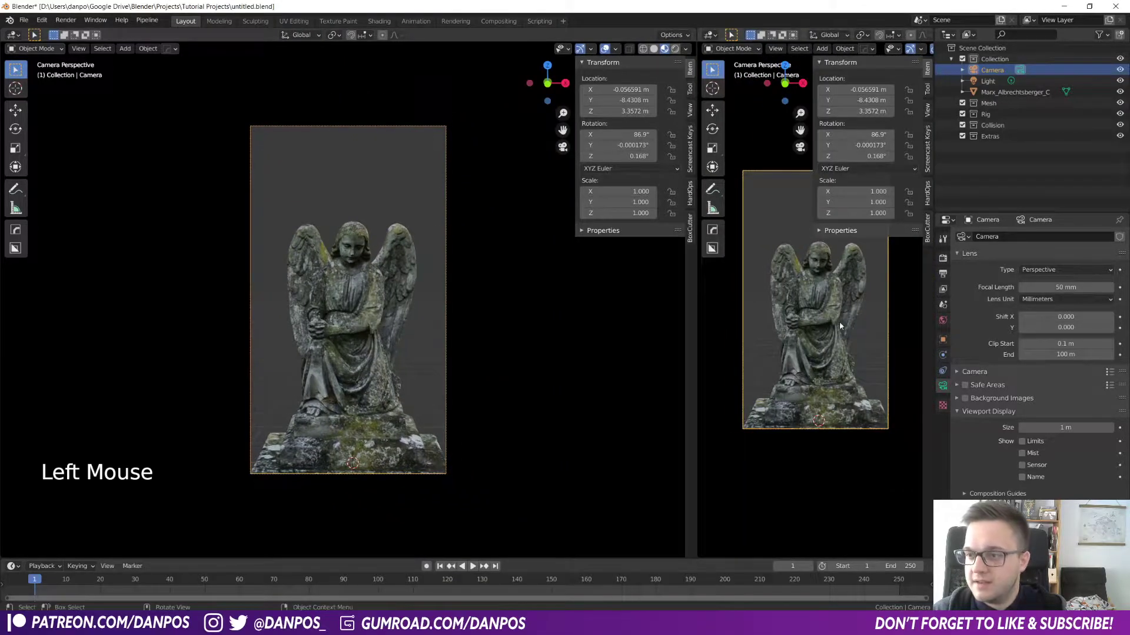
{"action": "key", "text": "n"}
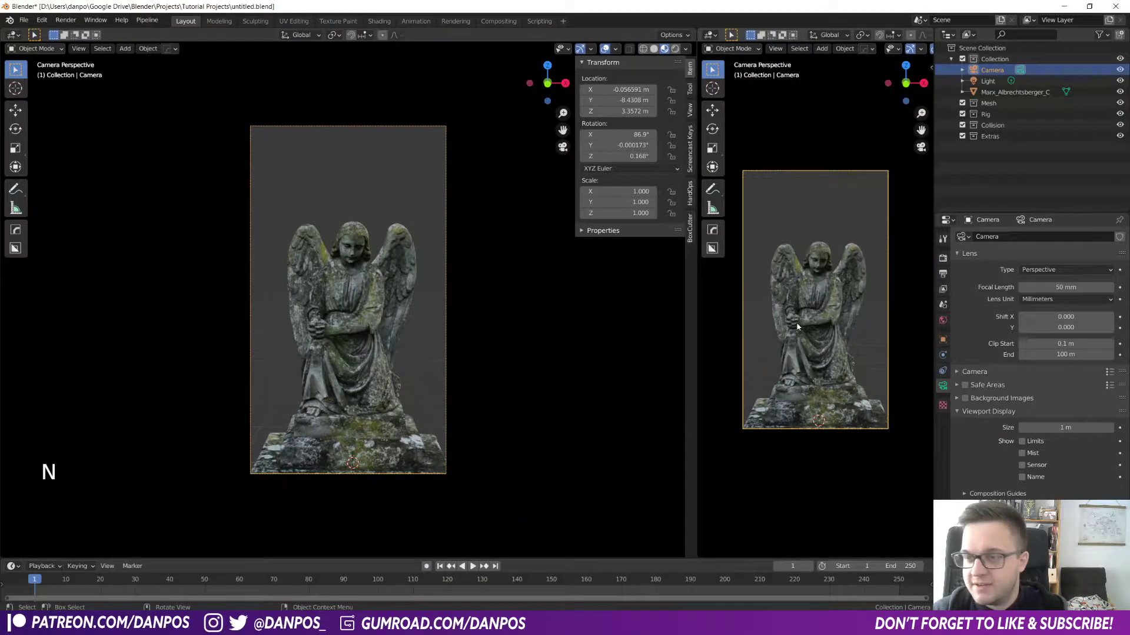
- Hide the toolbar, gizmos and overlays in the narrow camera view and fit the camera frame to it
{"action": "key", "text": "t"}
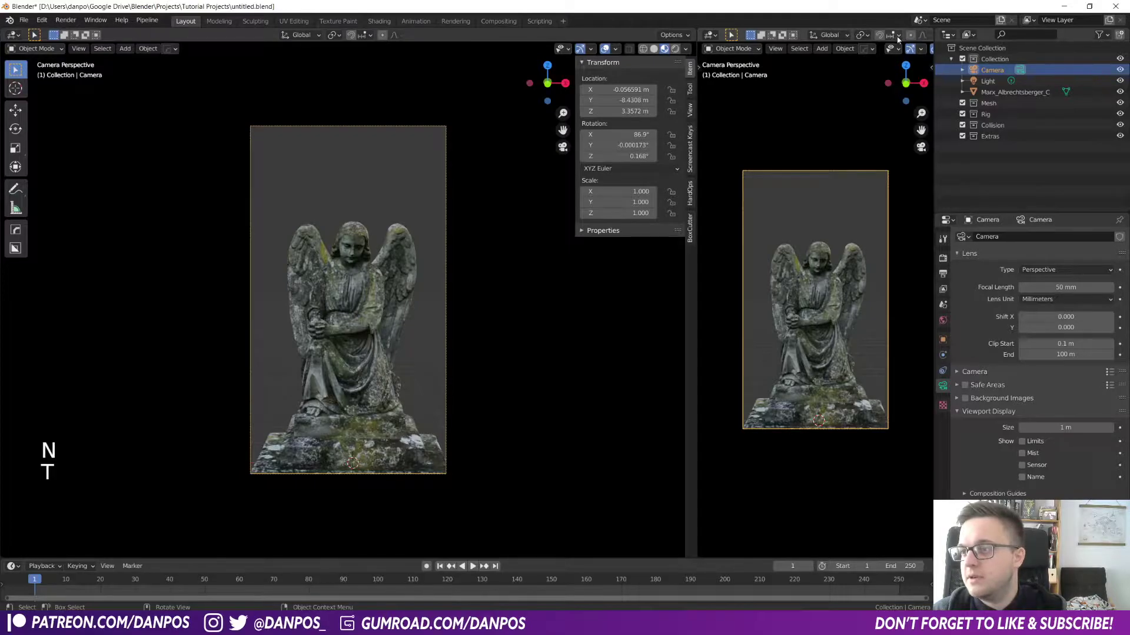
{"action": "key", "text": "Home"}
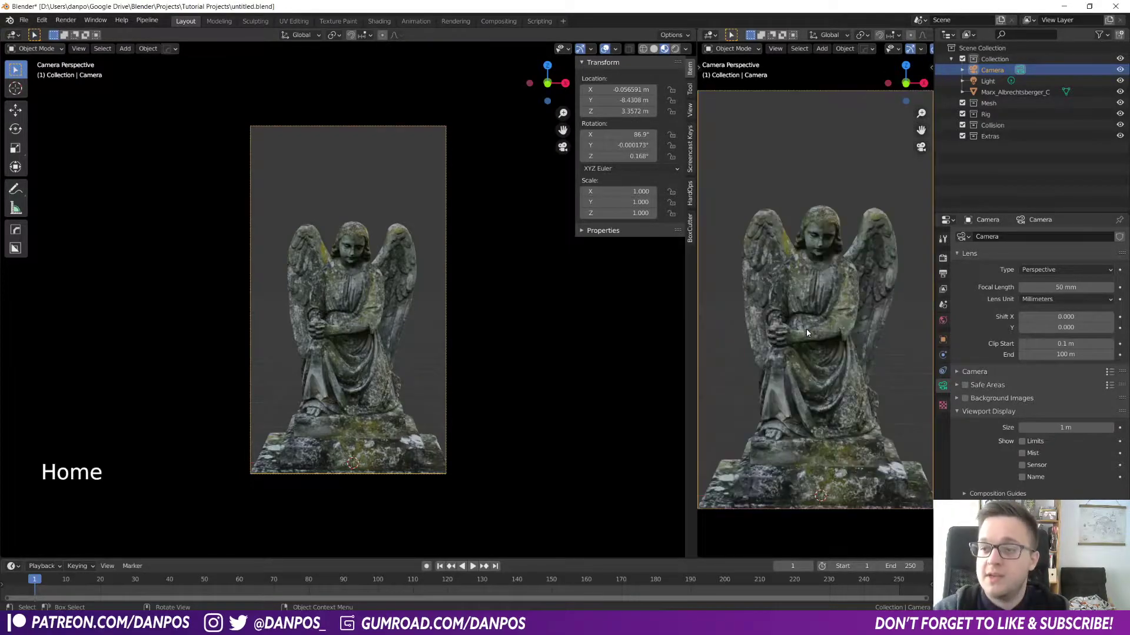
{"action": "left_click", "coordinate": [907, 51]}
{"action": "scroll", "coordinate": [908, 52], "scroll_direction": "down", "scroll_amount": 2}
{"action": "left_click", "coordinate": [899, 51]}
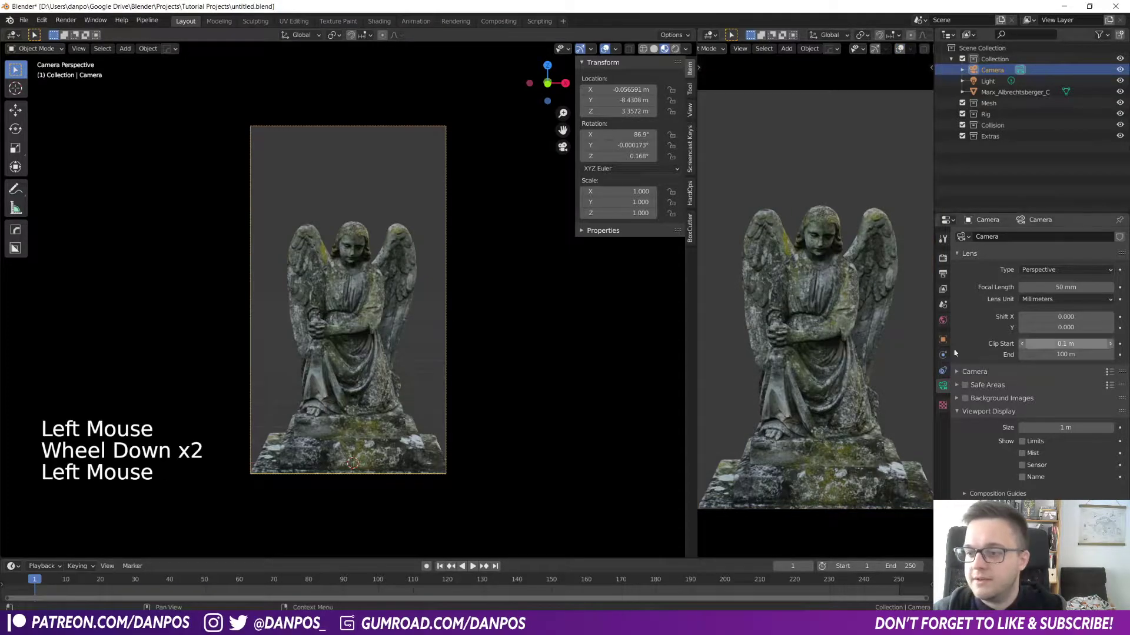
- Leave the camera view in the large viewport and lower the camera along Z to about 2.65 m
{"action": "middle_click_drag", "start_coordinate": [488, 252], "coordinate": [230, 214]}
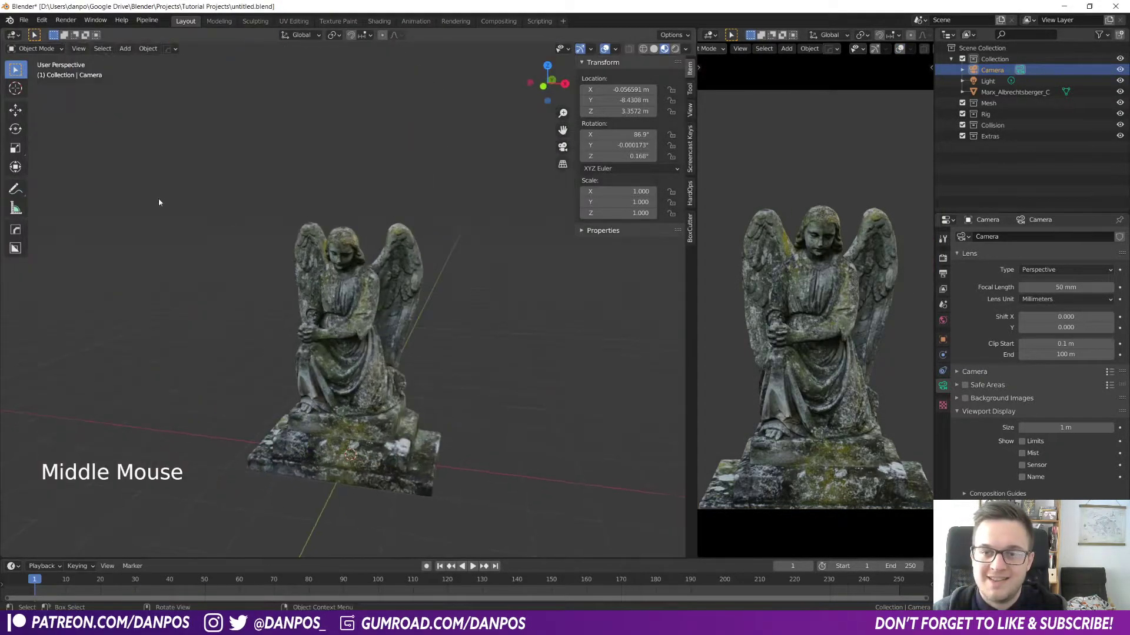
{"action": "middle_click_drag", "start_coordinate": [377, 281], "coordinate": [391, 271], "text": "shift"}
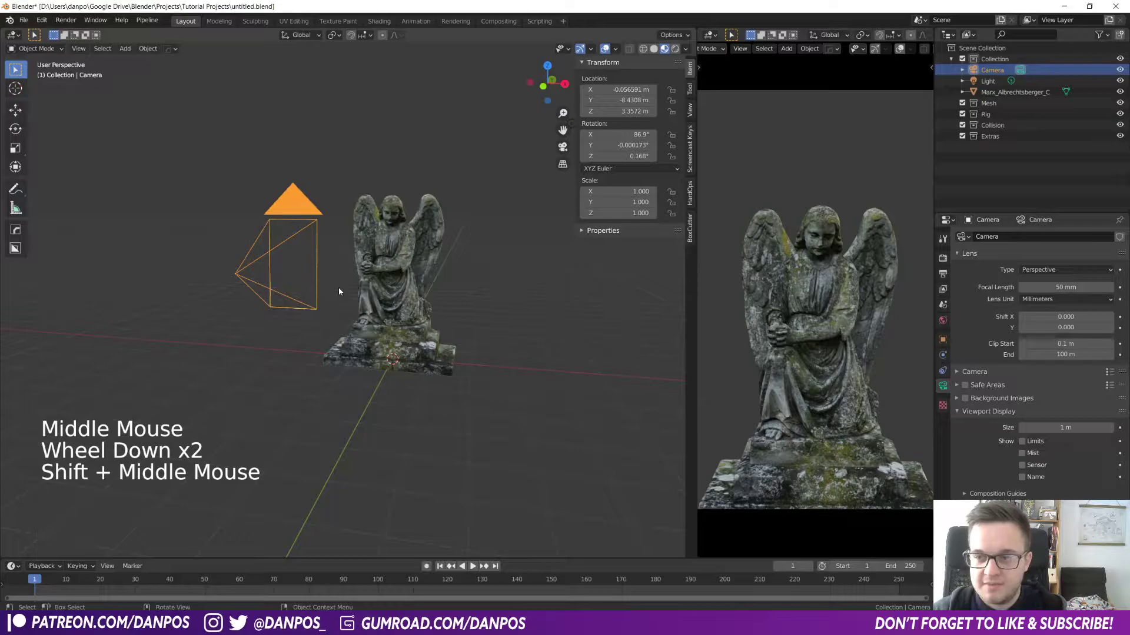
{"action": "key", "text": "g"}
{"action": "key", "text": "z"}
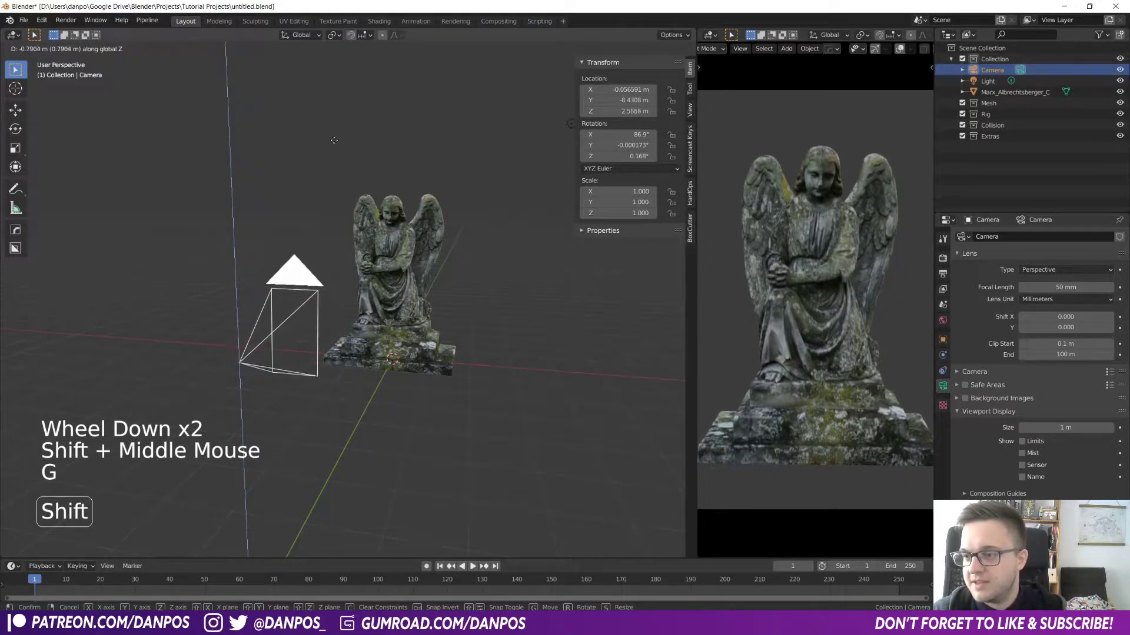
{"action": "left_click", "coordinate": [354, 57], "text": "shift"}
- Widen the narrow camera view and pull the camera back from the statue along Y to about -39.6 m
{"action": "scroll", "coordinate": [451, 276], "scroll_direction": "down", "scroll_amount": 5}
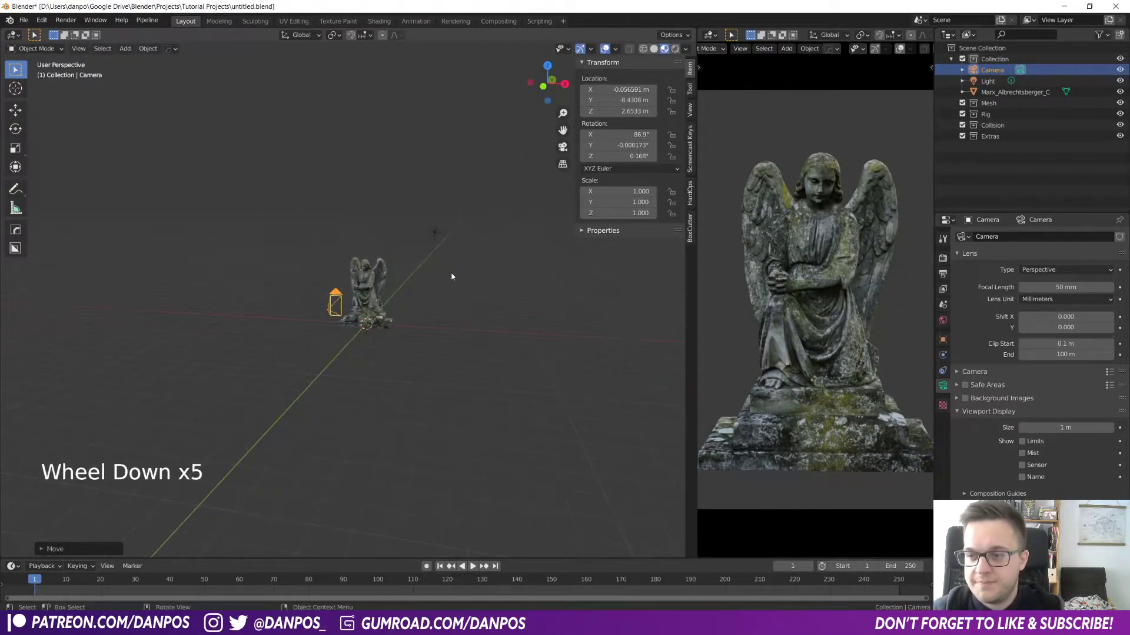
{"action": "left_click_drag", "start_coordinate": [699, 284], "coordinate": [657, 284]}
{"action": "middle_click_drag", "start_coordinate": [347, 364], "coordinate": [305, 403]}
{"action": "scroll", "coordinate": [305, 403], "scroll_direction": "down", "scroll_amount": 3}
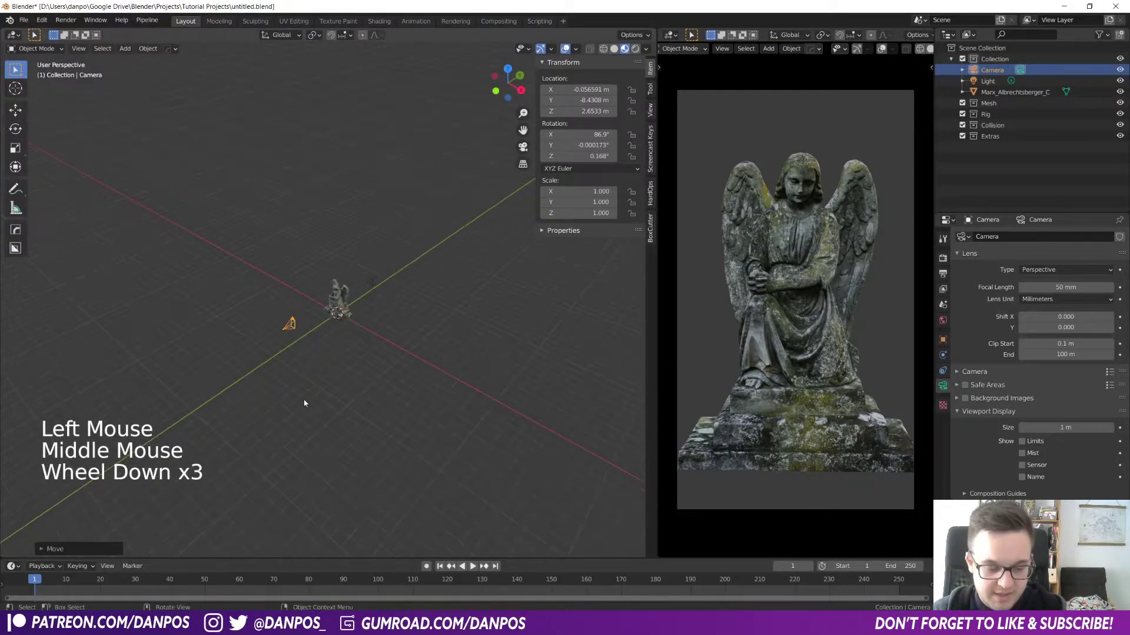
{"action": "key", "text": "g"}
{"action": "key", "text": "y"}
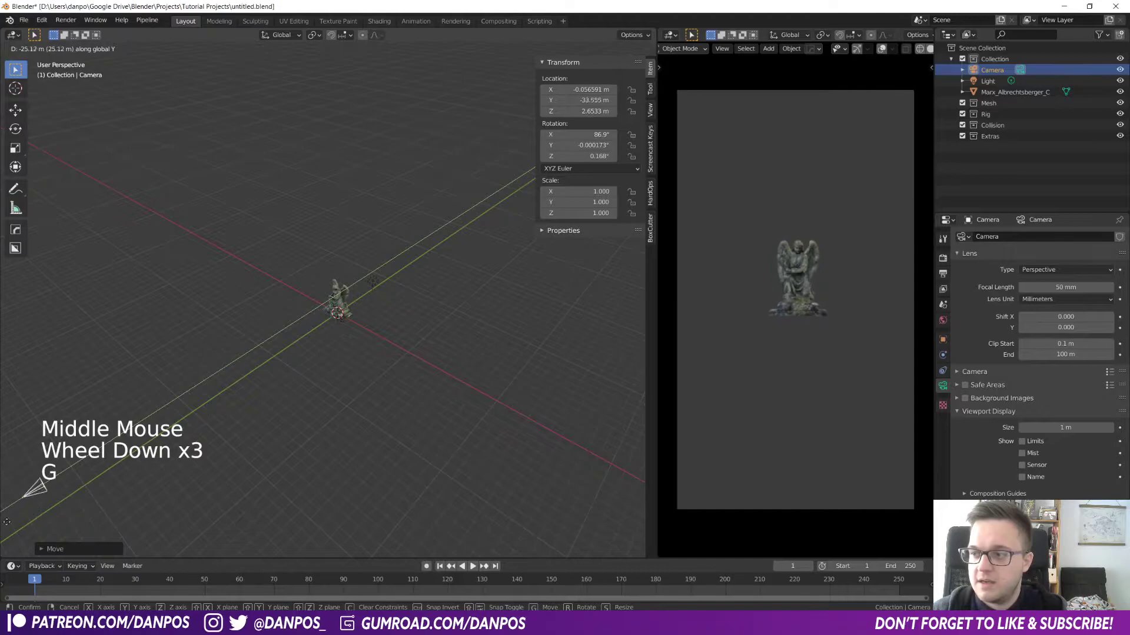
{"action": "left_click", "coordinate": [547, 47]}
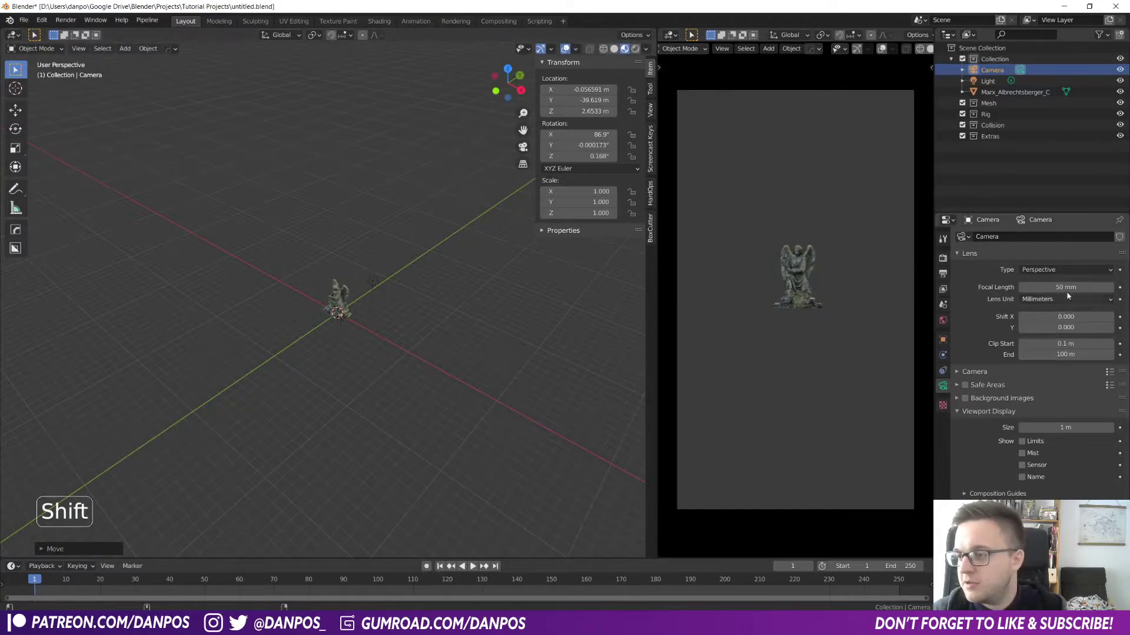
- Try a camera focal length of 150 mm, and settle on 175 mm
{"action": "left_click", "coordinate": [1057, 287]}
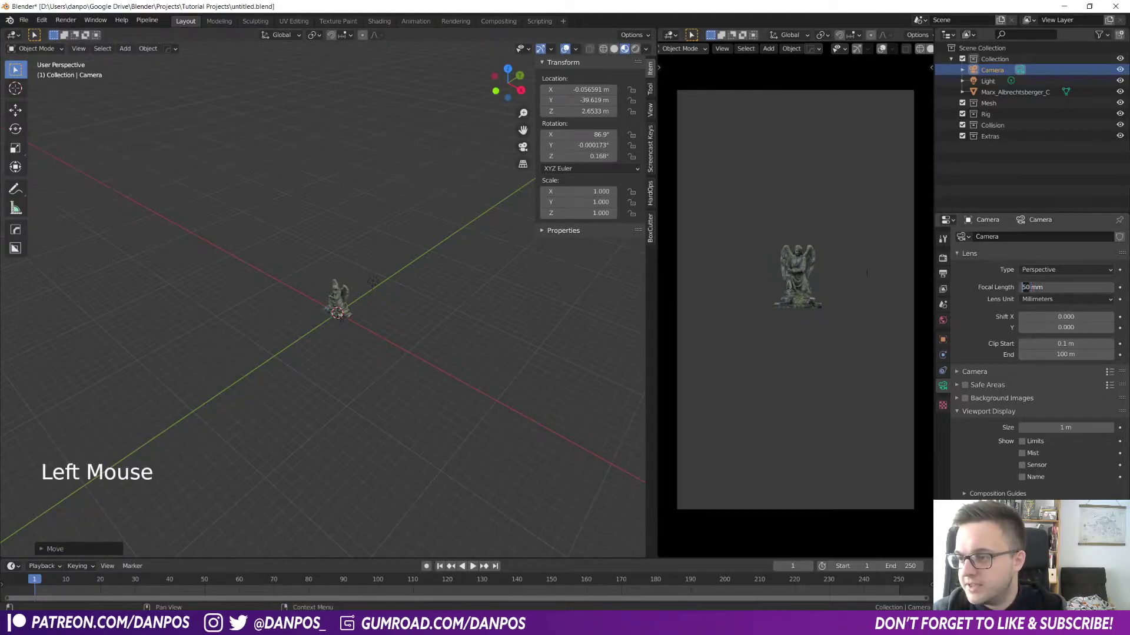
{"action": "type", "text": "150"}
{"action": "key", "text": "Return"}
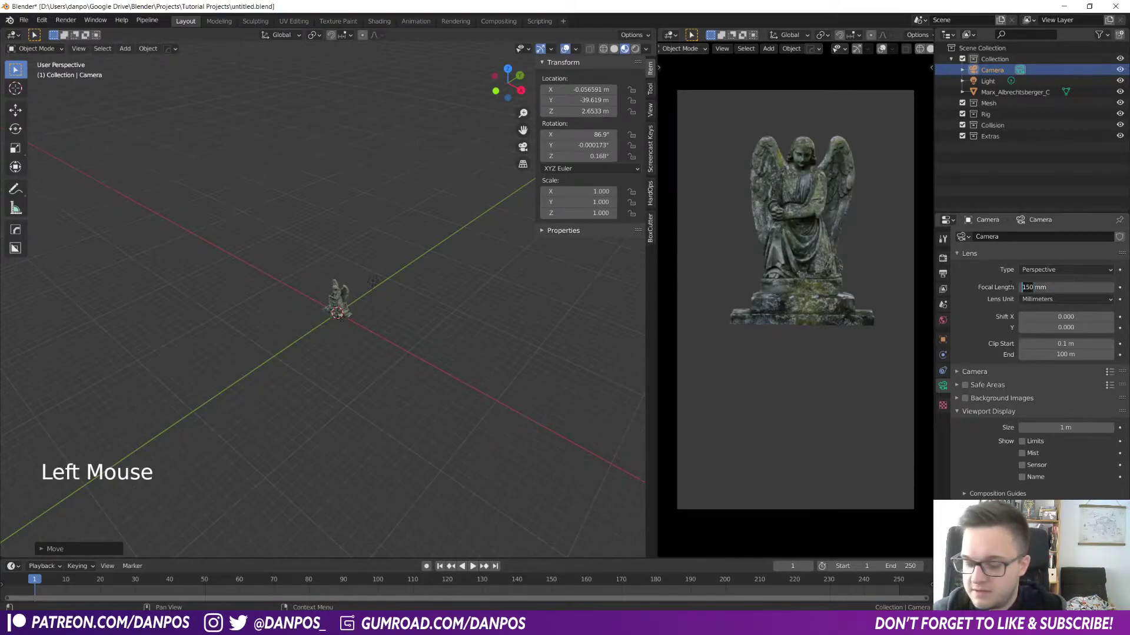
{"action": "type", "text": "175"}
{"action": "key", "text": "Return"}
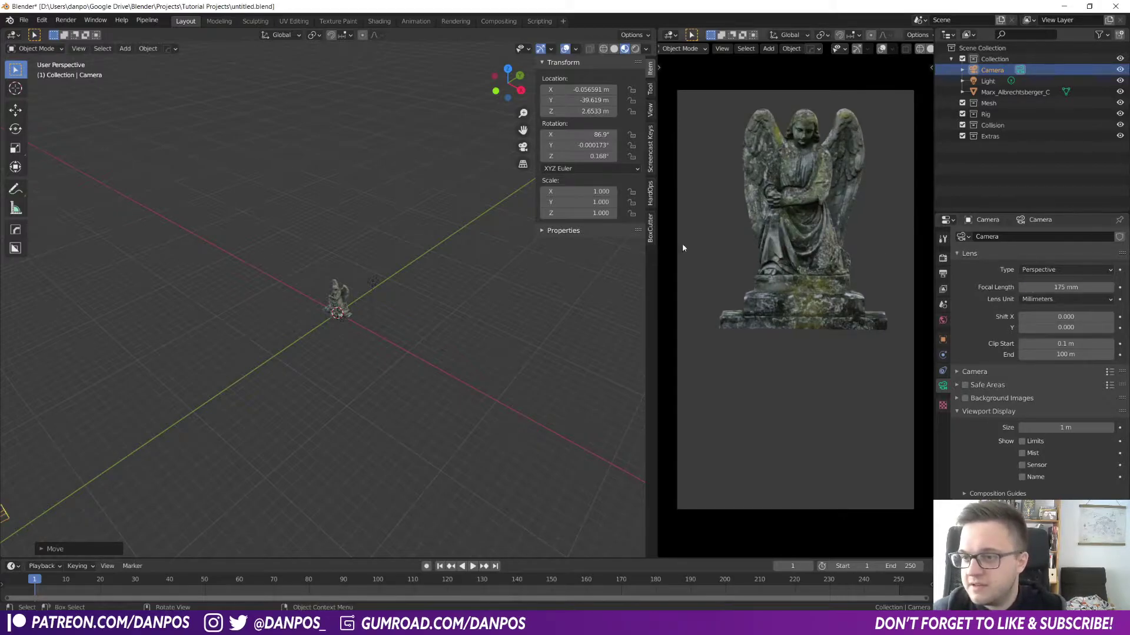
- Reposition the camera to about Y -33.97 m and Z 3.55 m, and adjust it along X to centre the statue in the frame
{"action": "key", "text": "g"}
{"action": "key", "text": "y"}
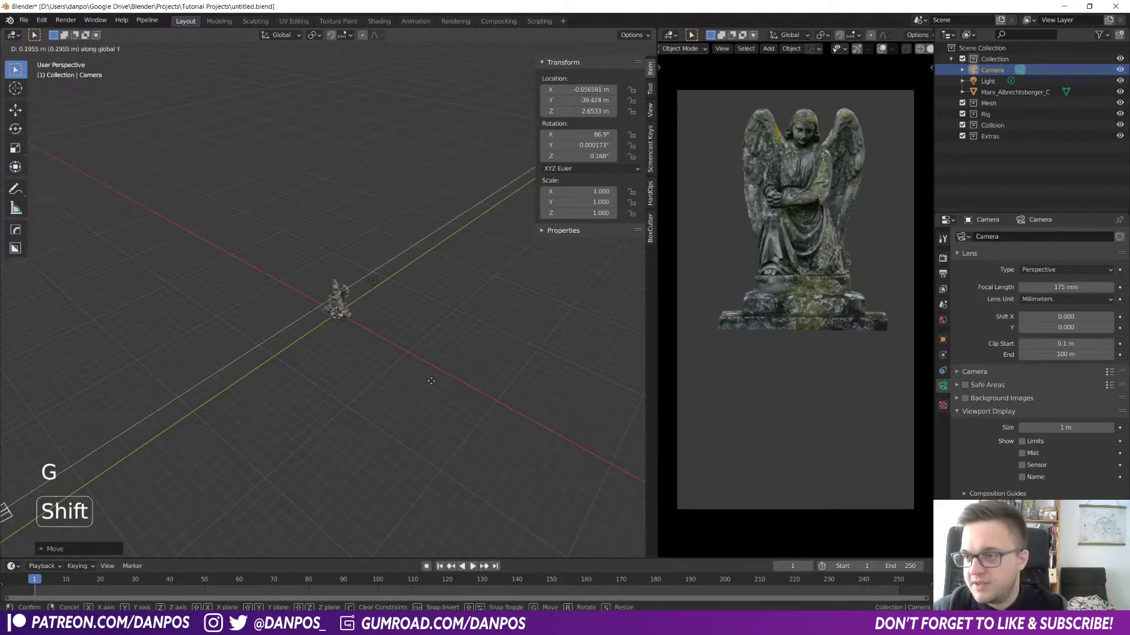
{"action": "left_click", "coordinate": [394, 354]}
{"action": "key", "text": "g"}
{"action": "key", "text": "z"}
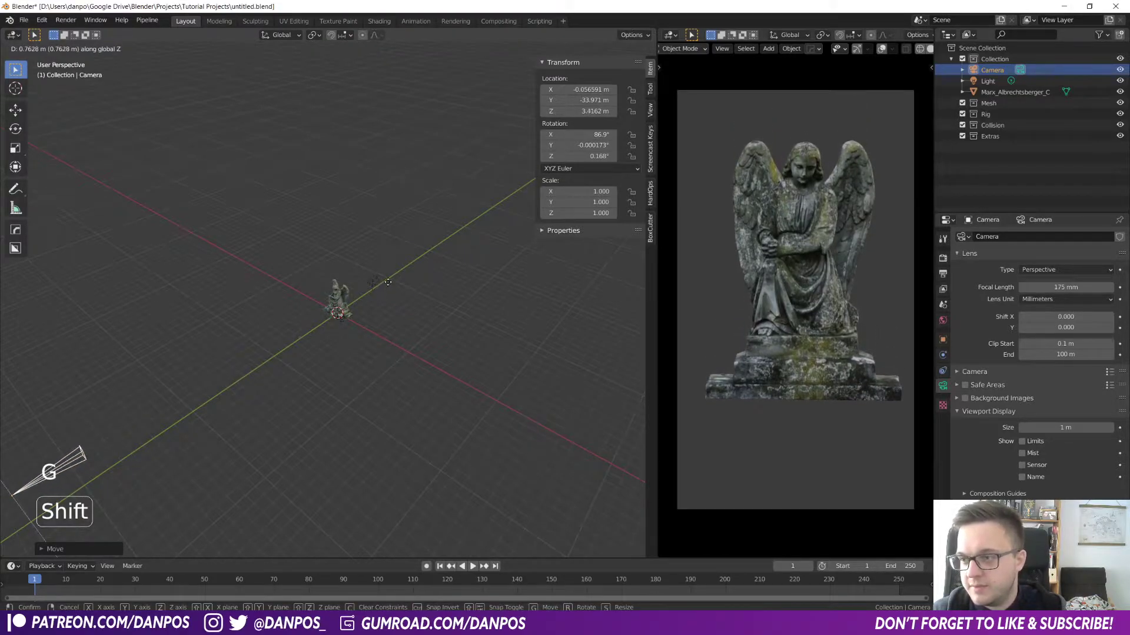
{"action": "left_click", "coordinate": [398, 263]}
{"action": "key", "text": "g"}
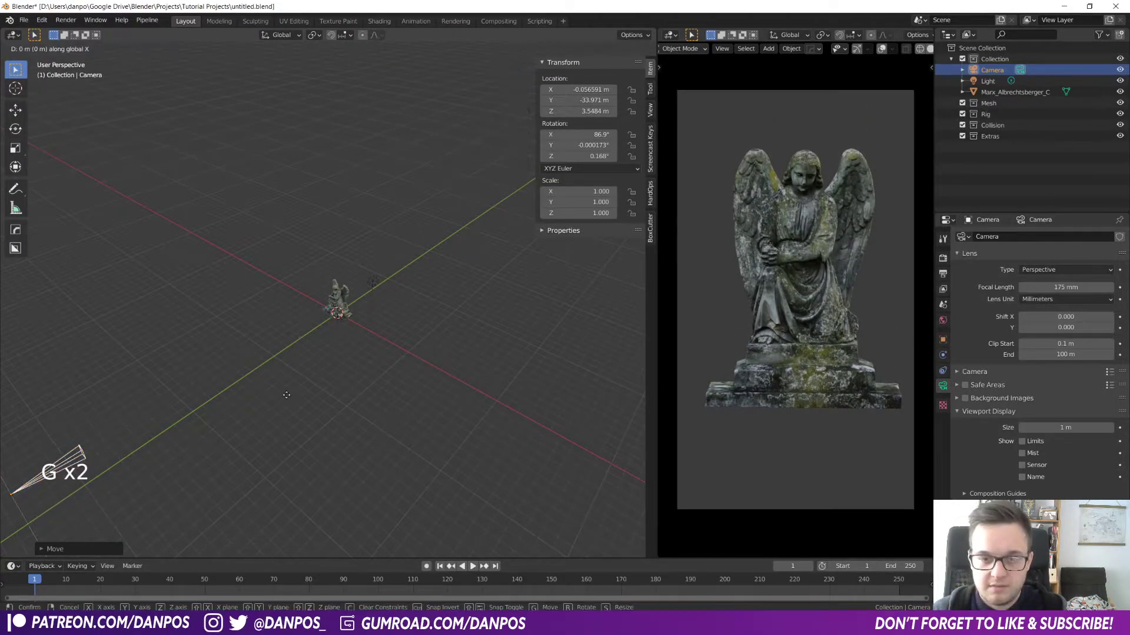
{"action": "key", "text": "x"}
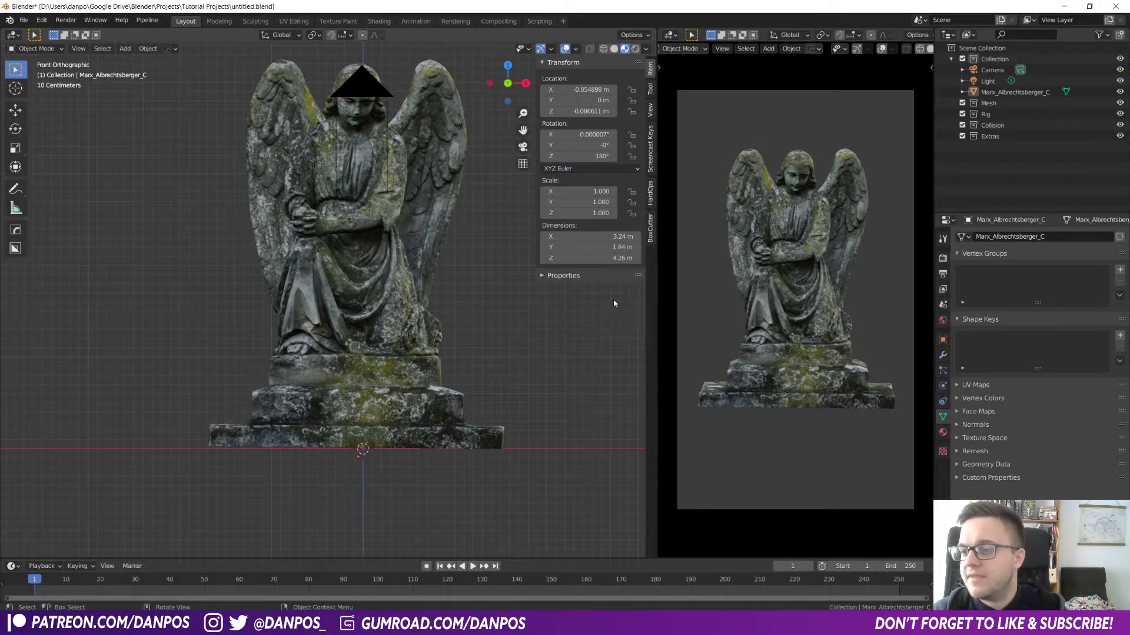
- Change the render engine to Eevee and display the narrow camera view in rendered shading
{"action": "left_click", "coordinate": [943, 320]}
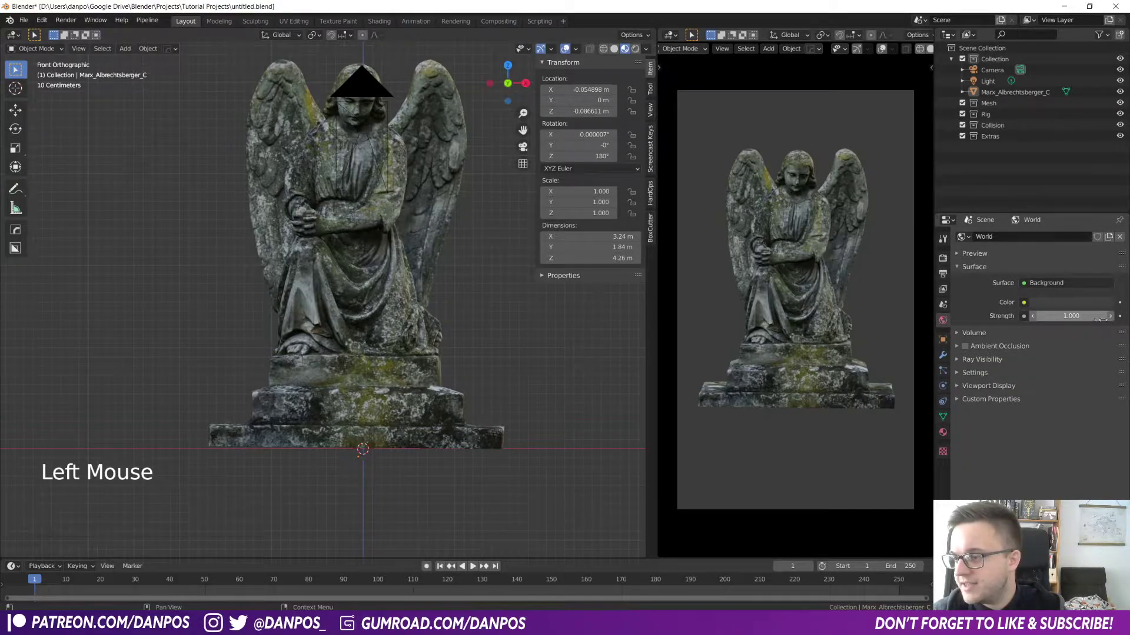
{"action": "left_click", "coordinate": [942, 259]}
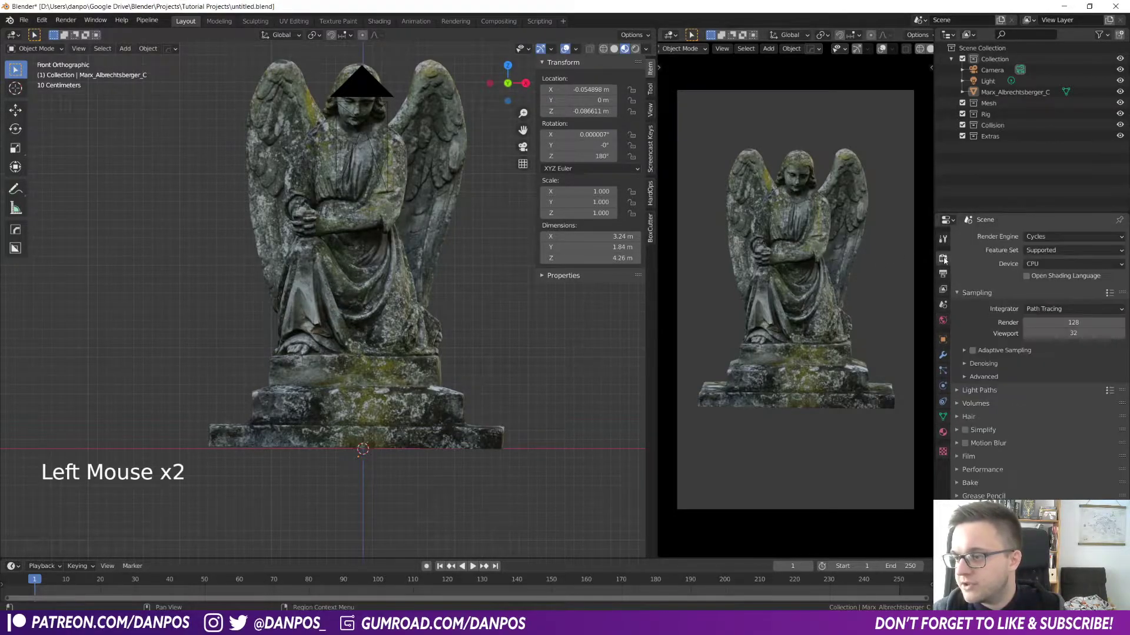
{"action": "left_click", "coordinate": [1060, 238]}
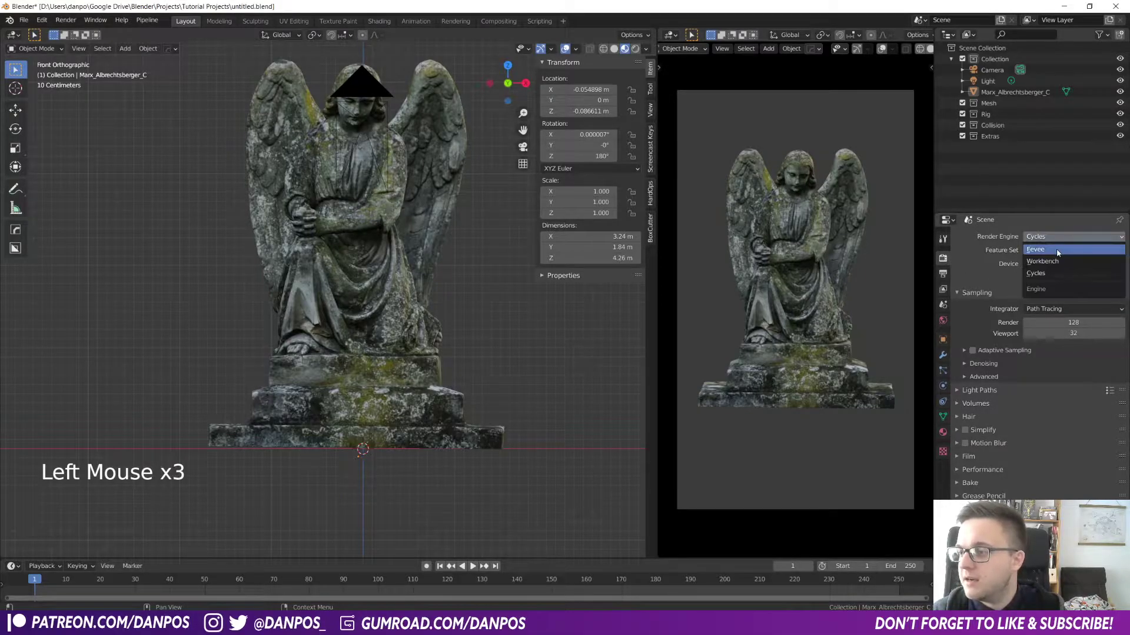
{"action": "left_click", "coordinate": [1057, 249]}
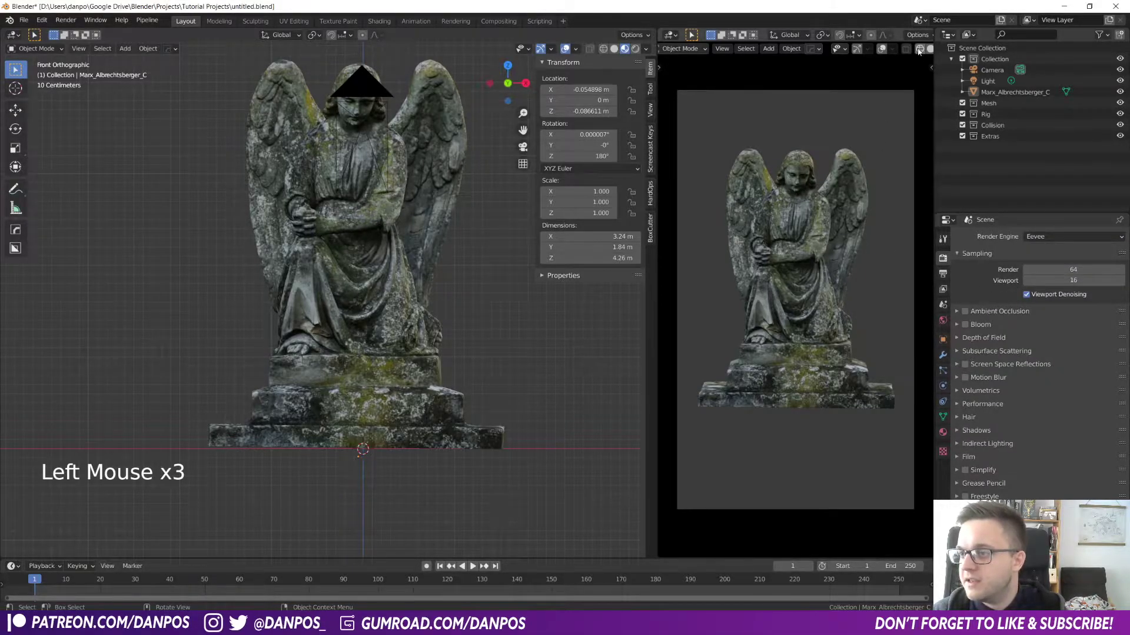
{"action": "scroll", "coordinate": [917, 52], "scroll_direction": "down", "scroll_amount": 7}
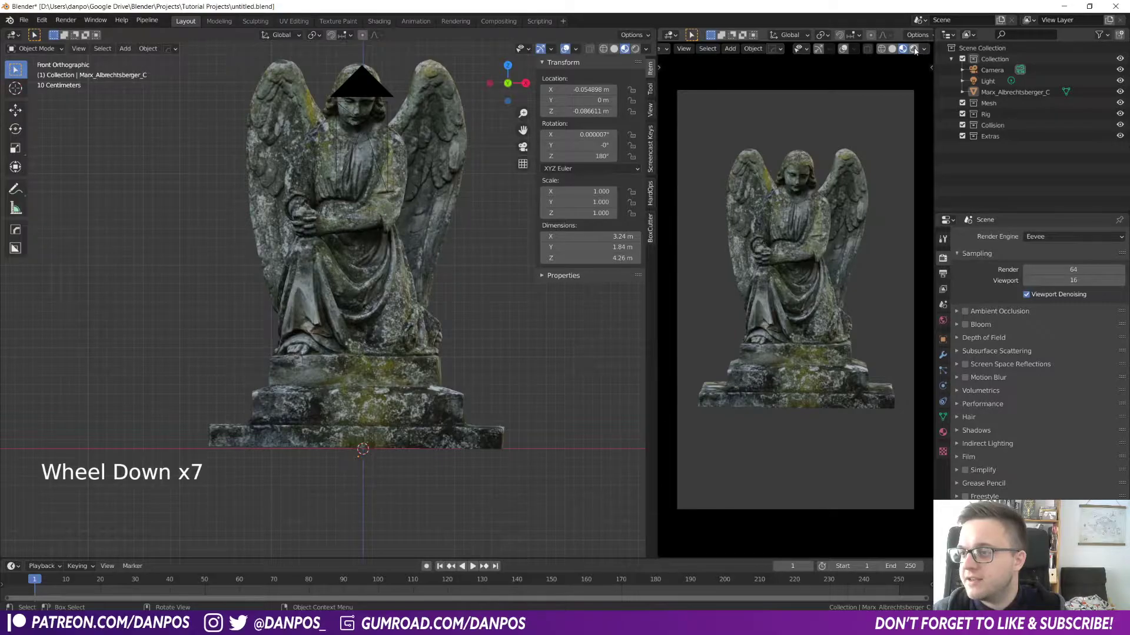
{"action": "left_click", "coordinate": [914, 50]}
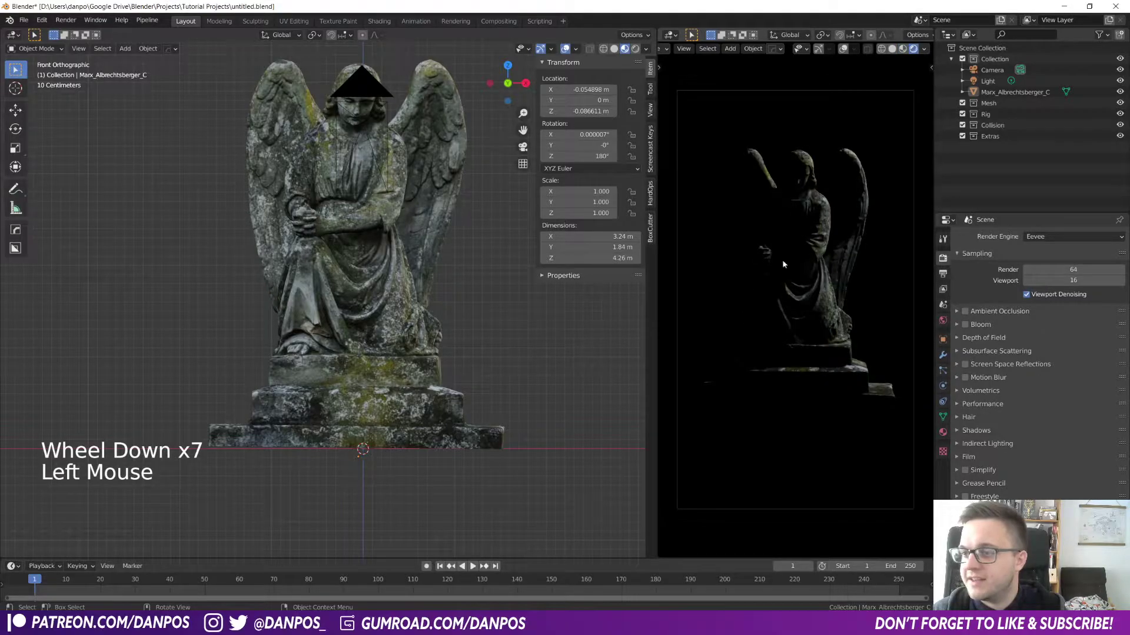
- Enable Bloom with an intensity of 0.1, and compare the render with Ambient Occlusion on and off, leaving it off
{"action": "left_click", "coordinate": [956, 325]}
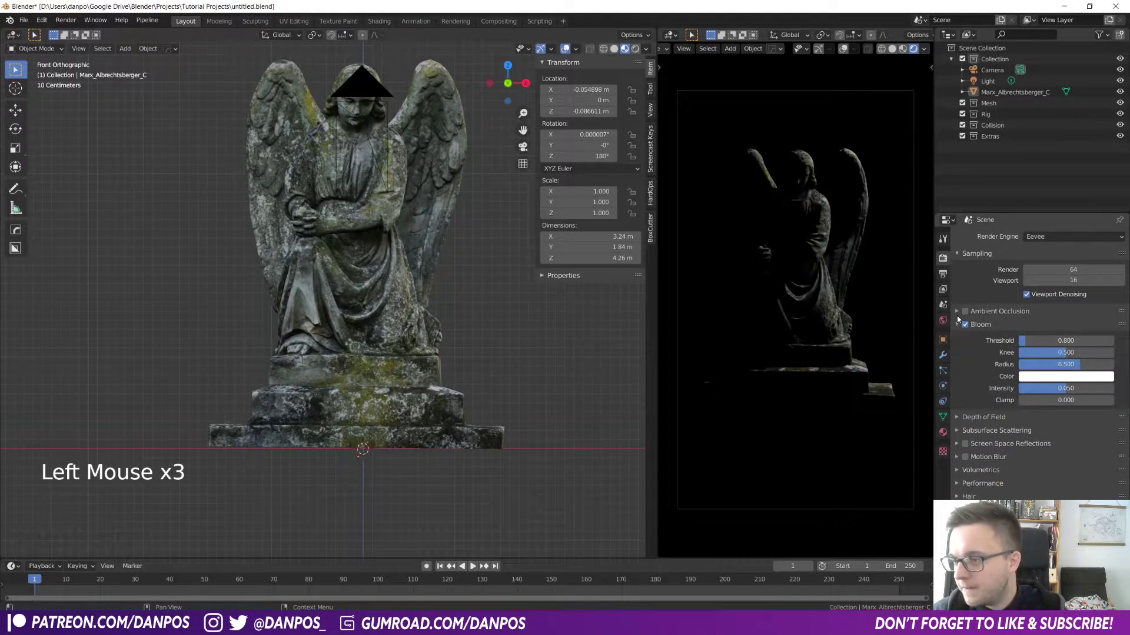
{"action": "left_click", "coordinate": [964, 312]}
{"action": "left_click", "coordinate": [964, 311]}
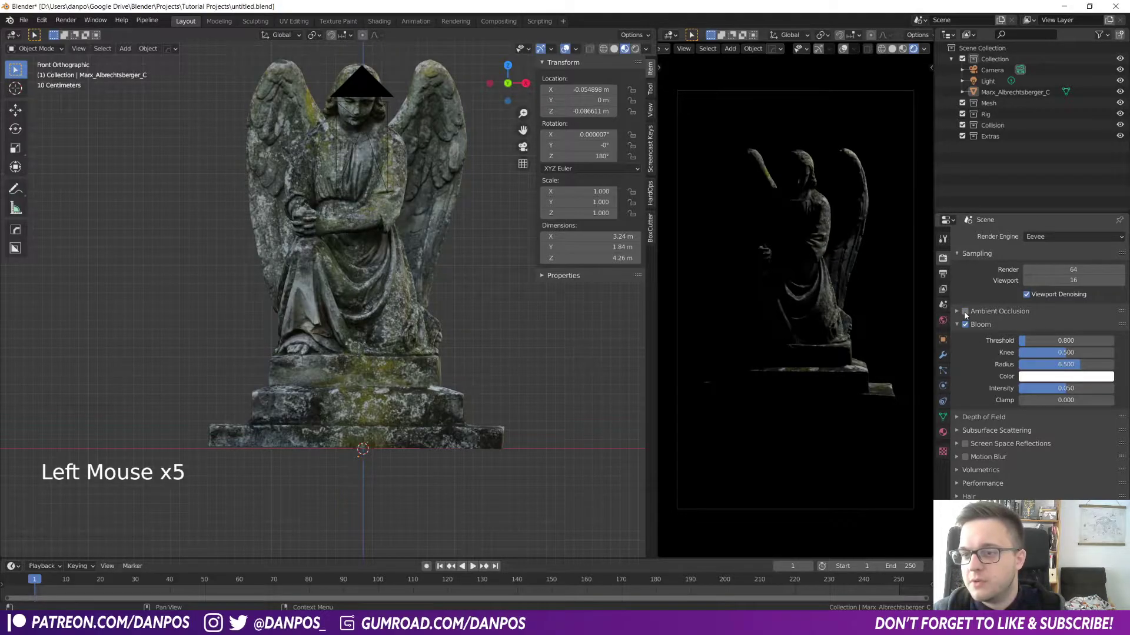
{"action": "left_click", "coordinate": [965, 311]}
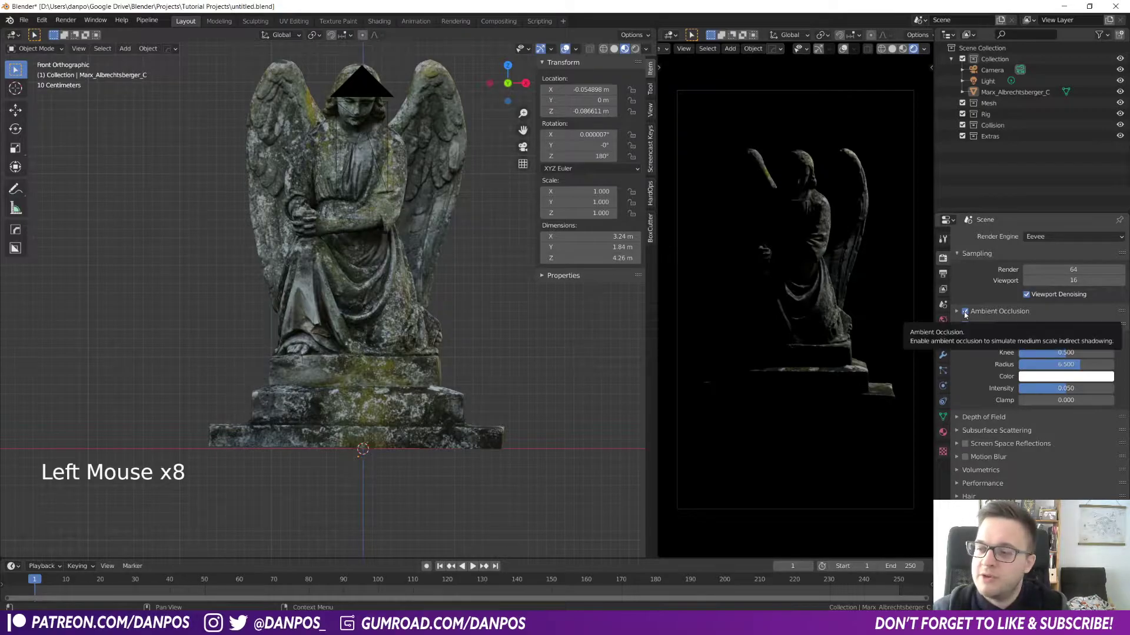
{"action": "left_click", "coordinate": [965, 312]}
{"action": "left_click", "coordinate": [963, 312]}
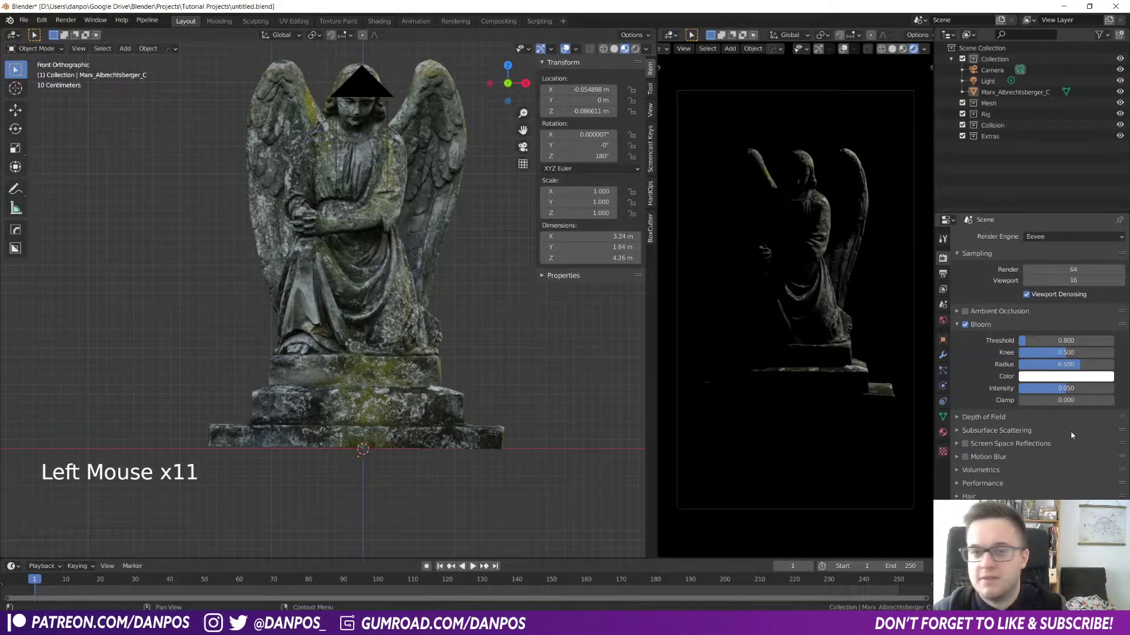
{"action": "left_click", "coordinate": [1062, 383], "text": "shift"}
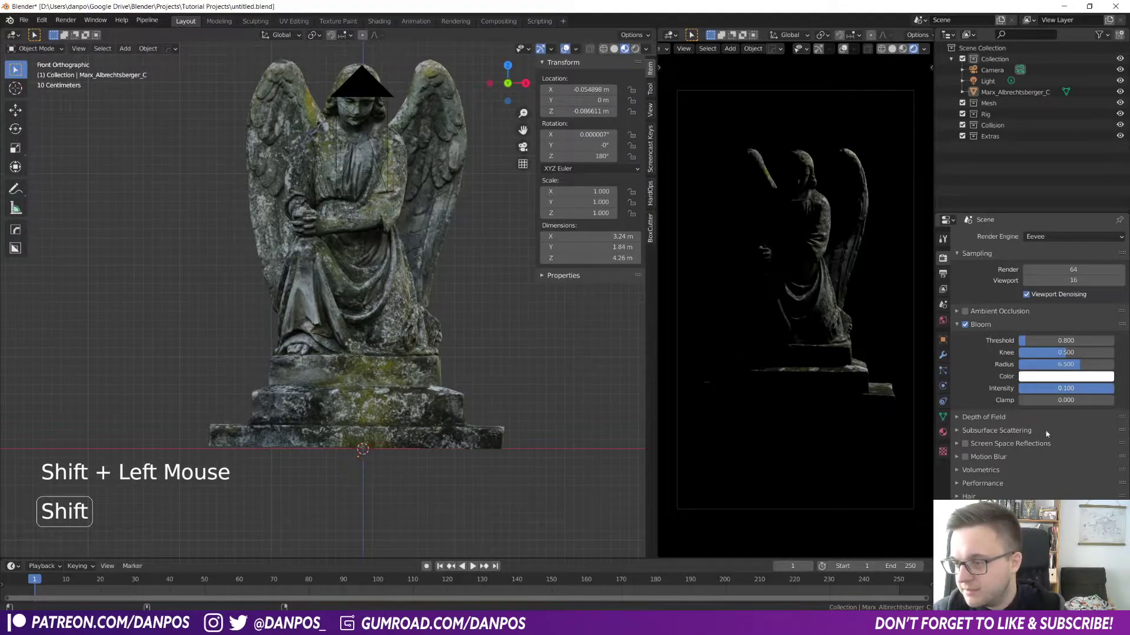
- Enable Screen Space Reflections in the Eevee render settings and collapse its options
{"action": "left_click", "coordinate": [957, 445]}
{"action": "left_click", "coordinate": [965, 445]}
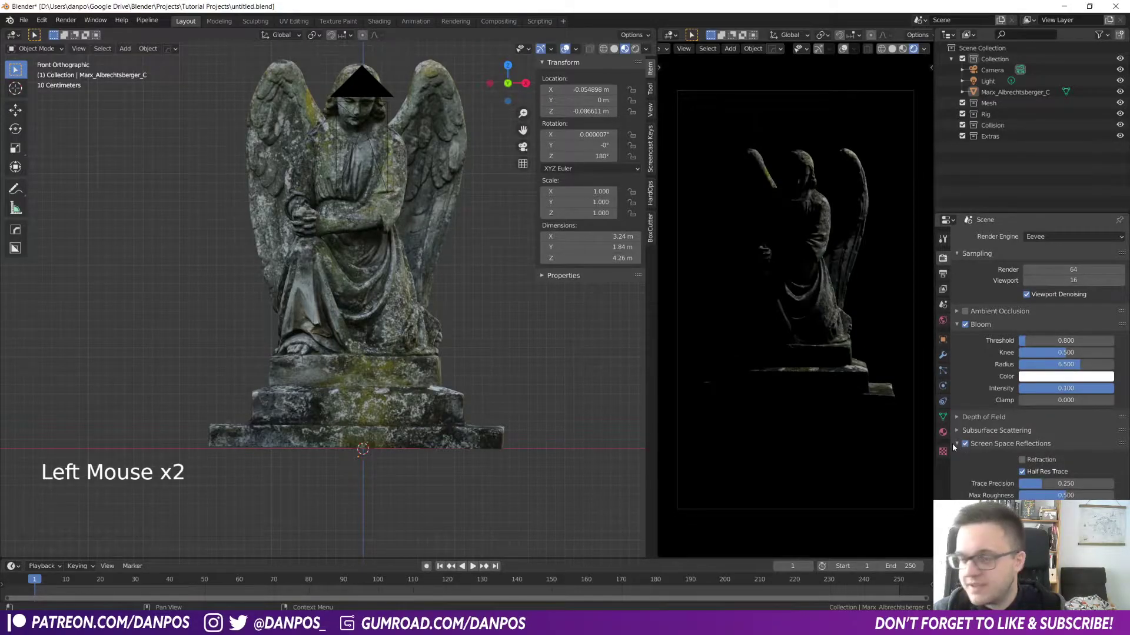
{"action": "left_click", "coordinate": [957, 444]}
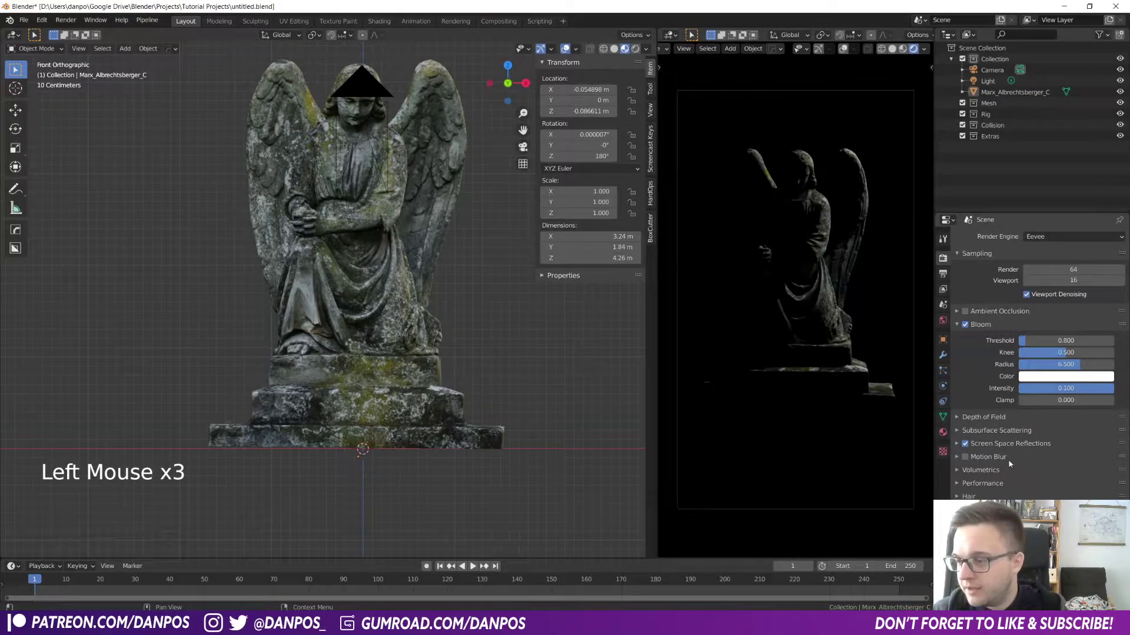
- Set the Cube Size of the Eevee shadows to 1024 px
{"action": "scroll", "coordinate": [1010, 465], "scroll_direction": "down", "scroll_amount": 2}
{"action": "left_click", "coordinate": [957, 589]}
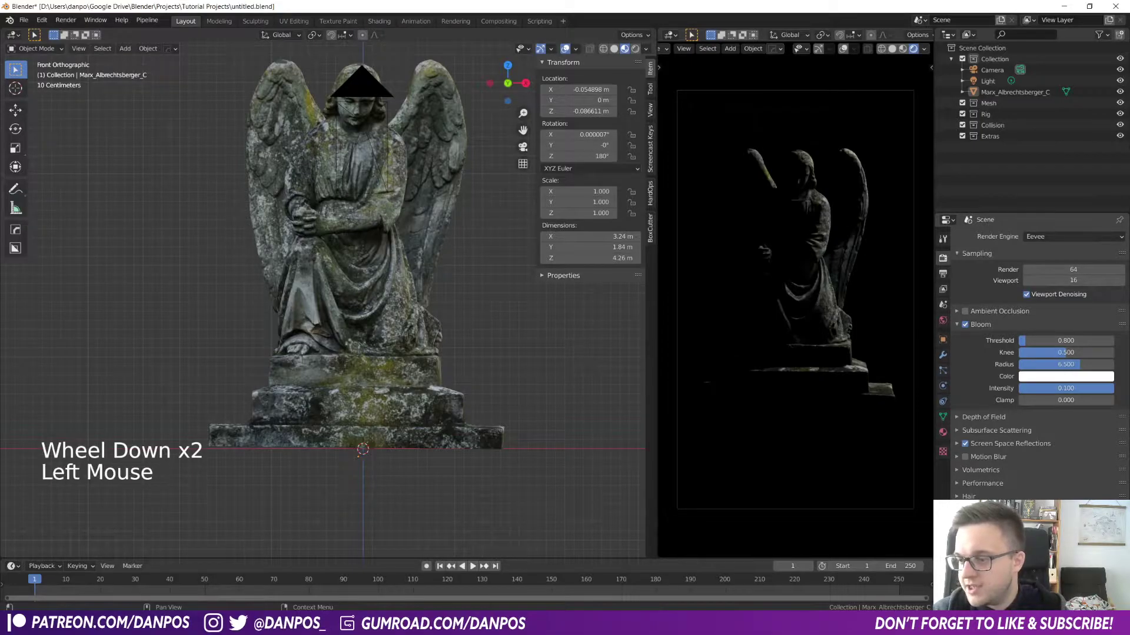
{"action": "left_click", "coordinate": [971, 510]}
{"action": "left_click", "coordinate": [1053, 525]}
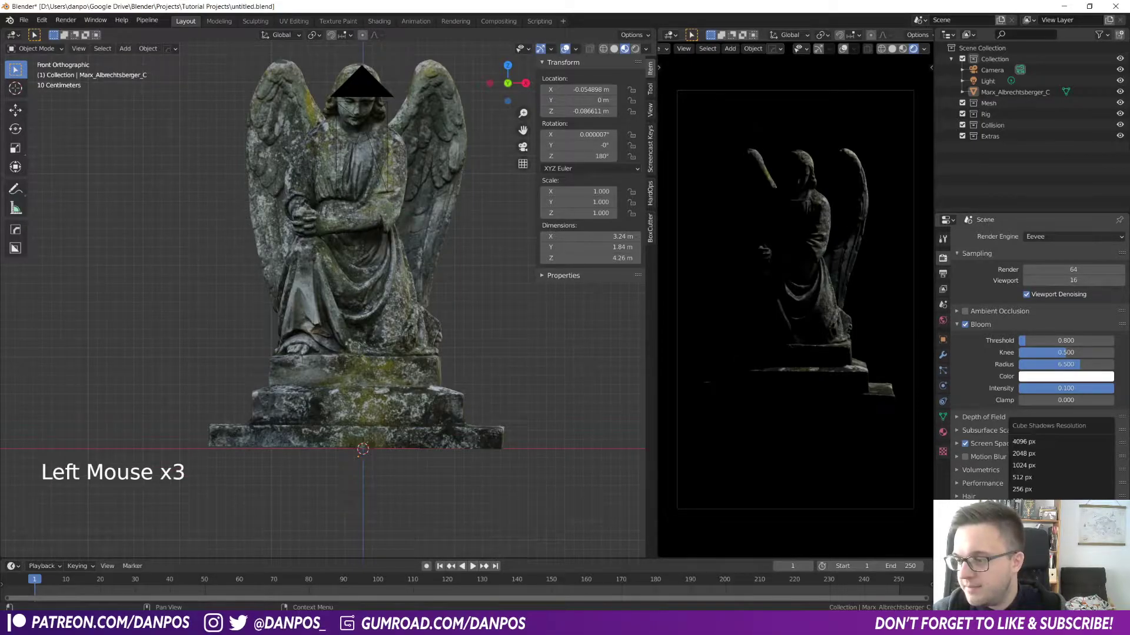
{"action": "left_click", "coordinate": [1040, 470]}
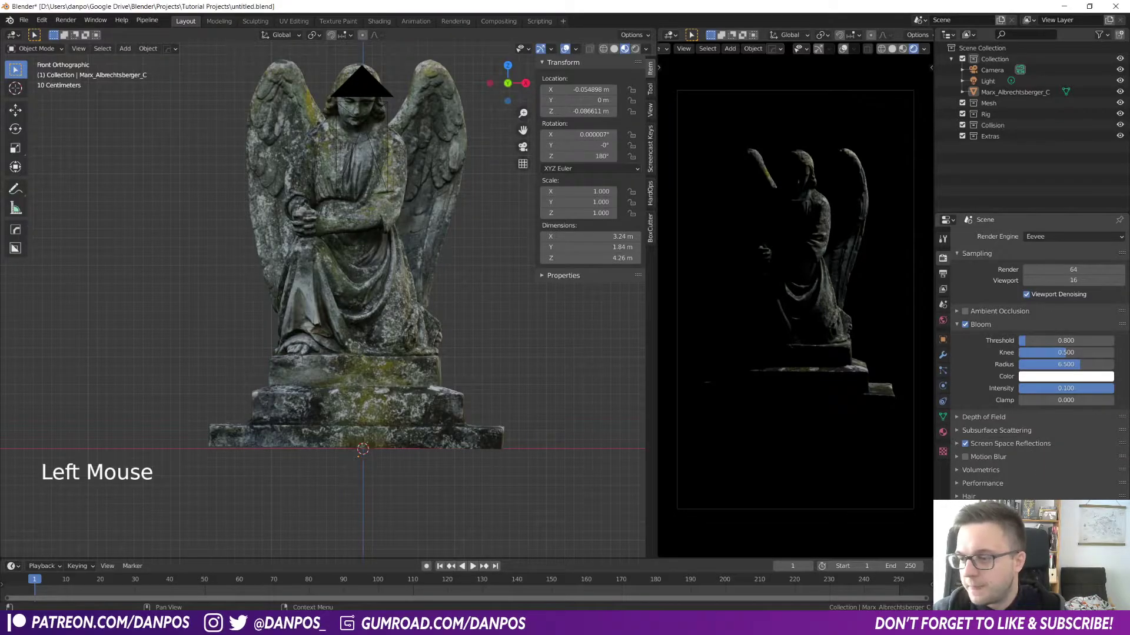
{"action": "left_click", "coordinate": [1053, 521]}
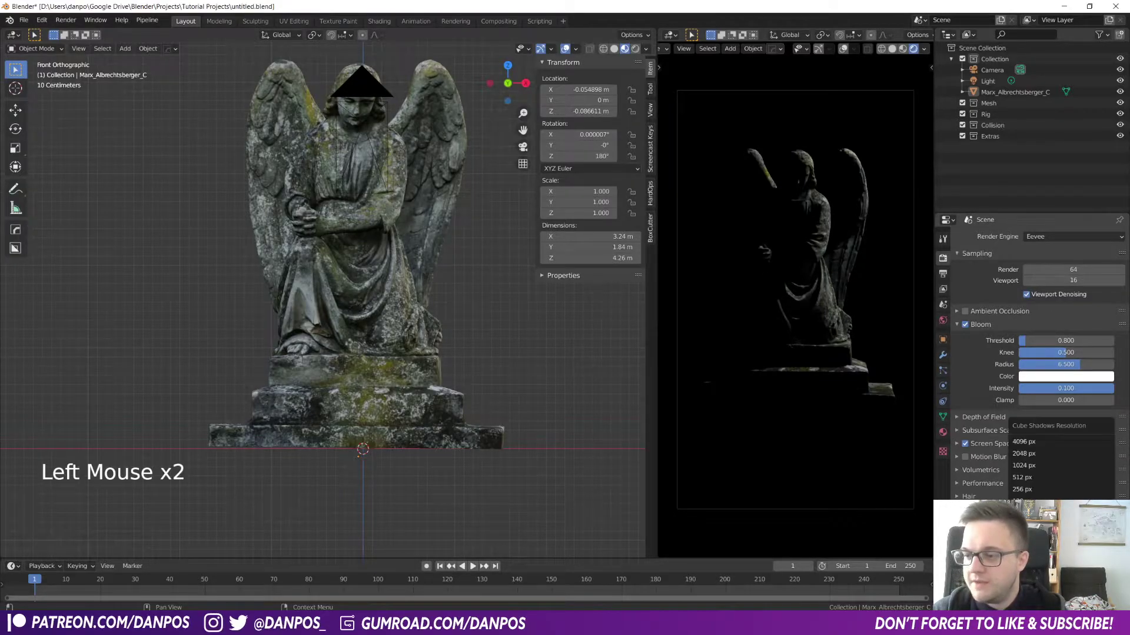
{"action": "left_click", "coordinate": [1041, 466]}
{"action": "scroll", "coordinate": [1040, 465], "scroll_direction": "down", "scroll_amount": 3}
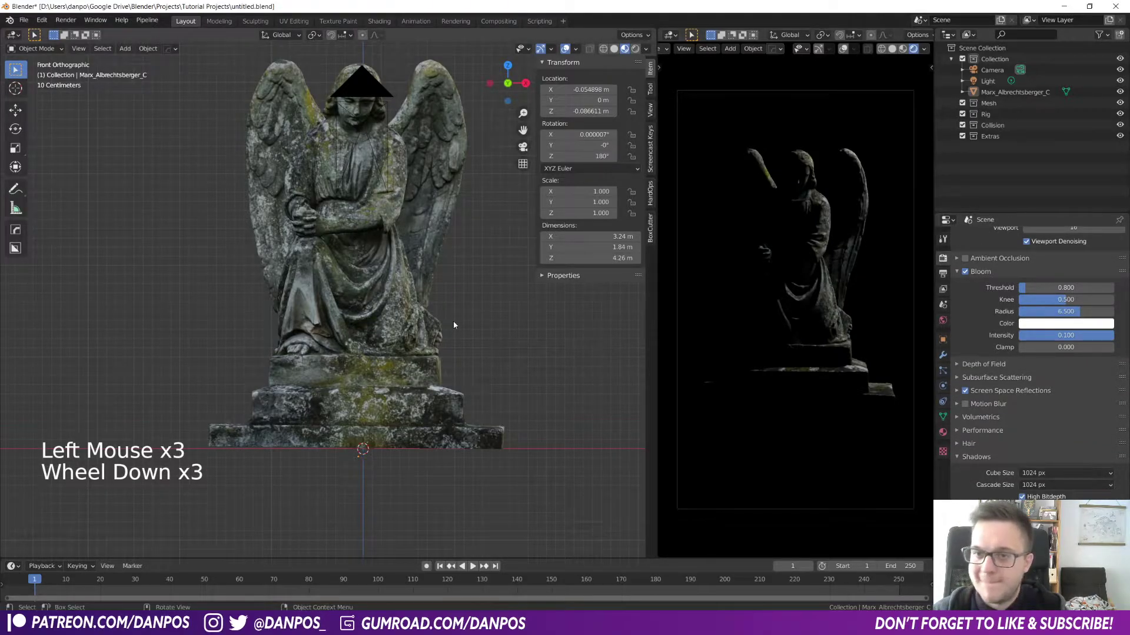
- Delete the default point light above the angel statue
{"action": "scroll", "coordinate": [424, 141], "scroll_direction": "down", "scroll_amount": 4}
{"action": "middle_click_drag", "start_coordinate": [434, 202], "coordinate": [405, 267], "text": "shift"}
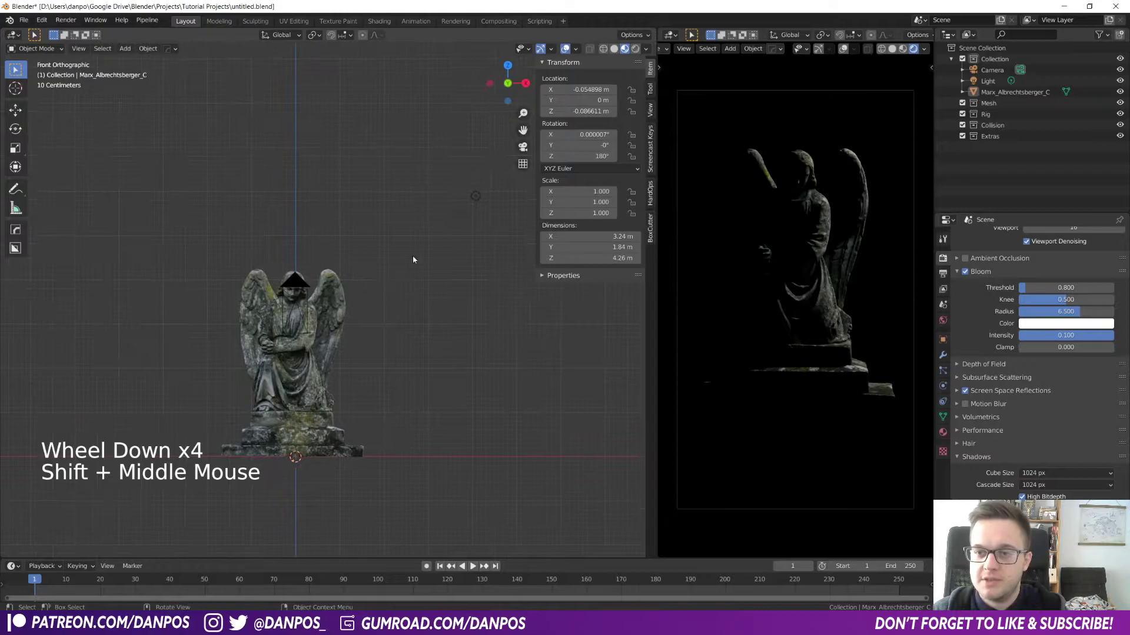
{"action": "left_click", "coordinate": [476, 195]}
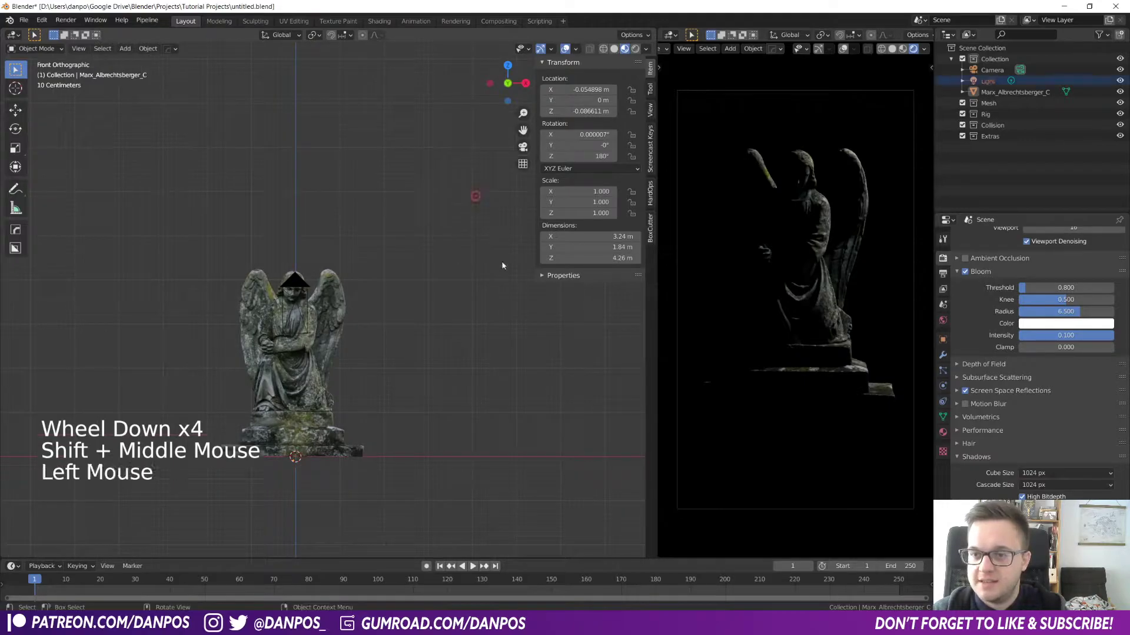
{"action": "key", "text": "x"}
{"action": "left_click", "coordinate": [467, 186]}
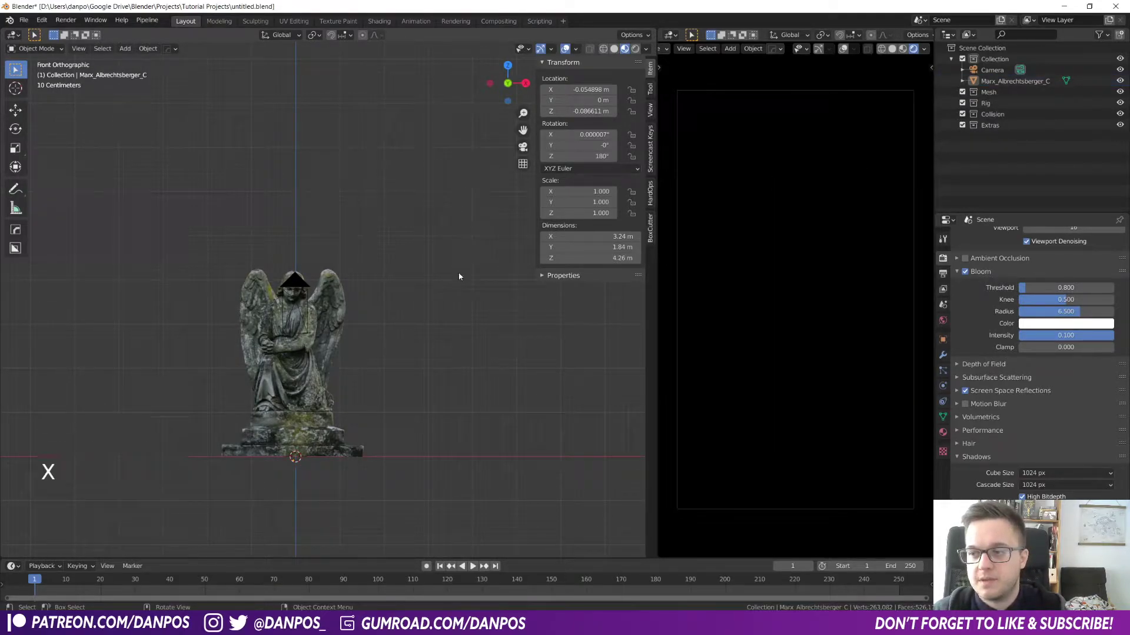
{"action": "left_click", "coordinate": [453, 333]}
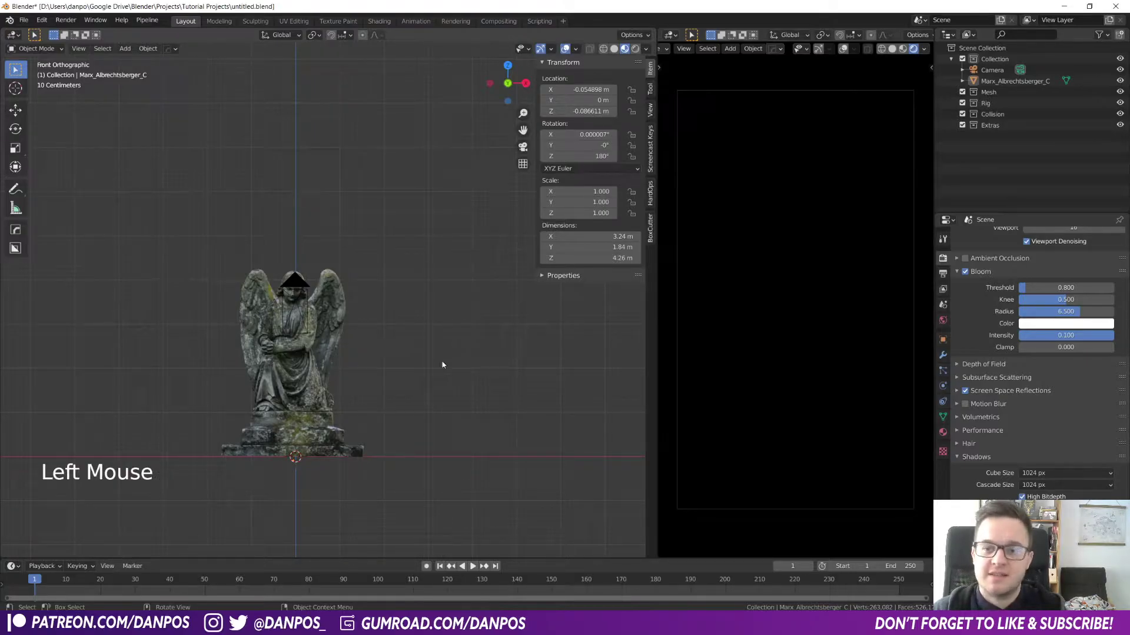
- Add an area light at the origin and raise it along Z to about 3.6 m
{"action": "left_click", "coordinate": [323, 430]}
{"action": "left_click", "coordinate": [369, 418]}
{"action": "key", "text": "shift+a"}
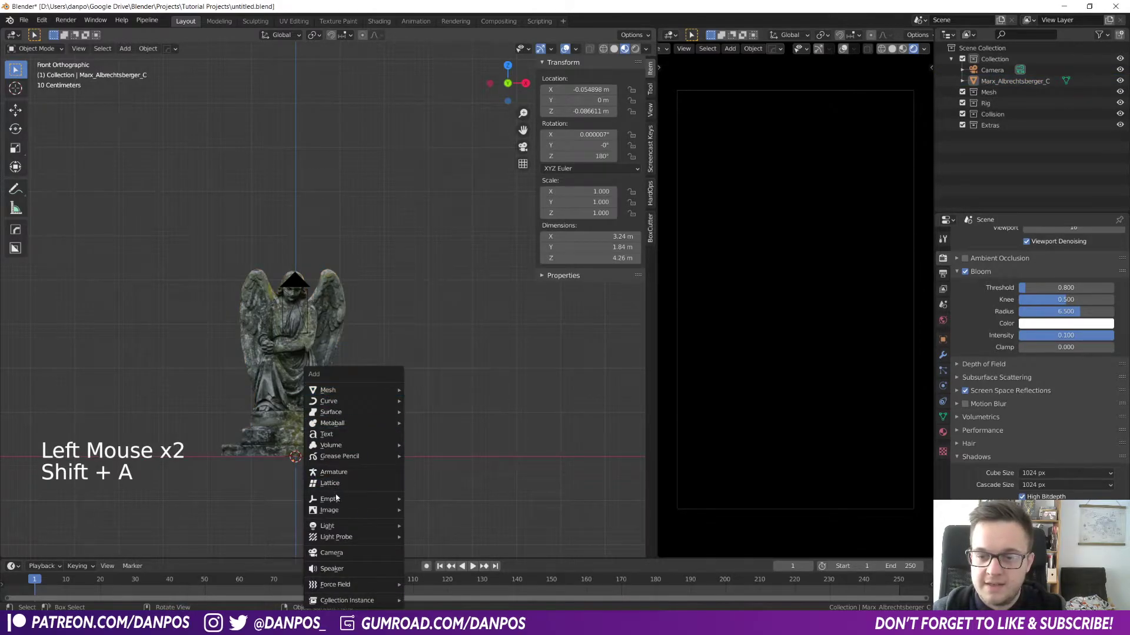
{"action": "mouse_move", "coordinate": [383, 530]}
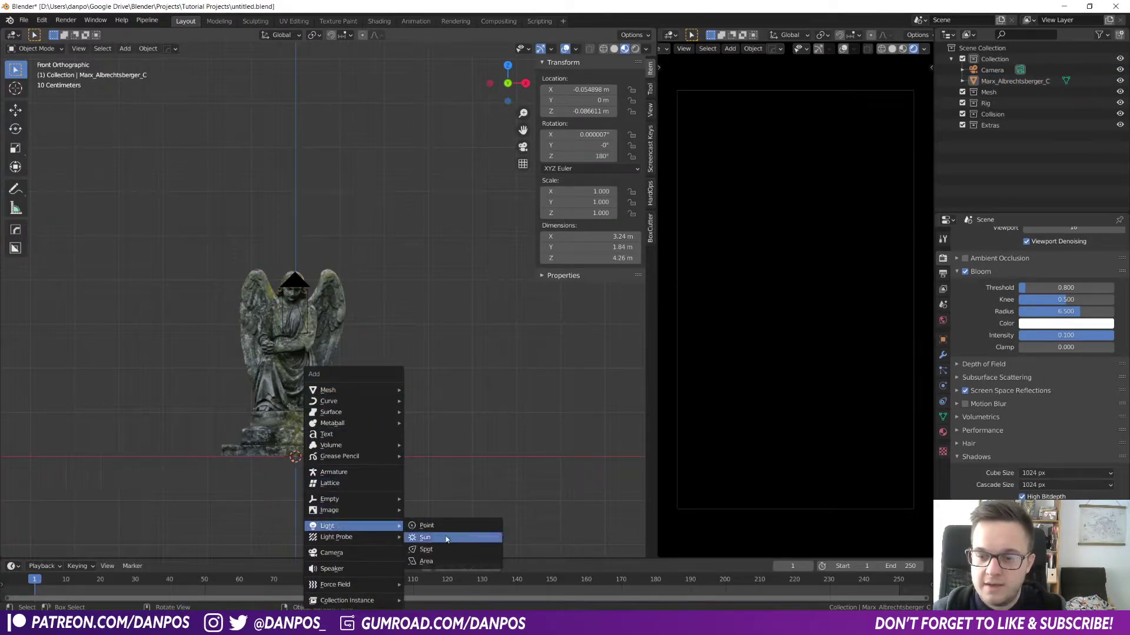
{"action": "left_click", "coordinate": [426, 561]}
{"action": "key", "text": "g"}
{"action": "key", "text": "z"}
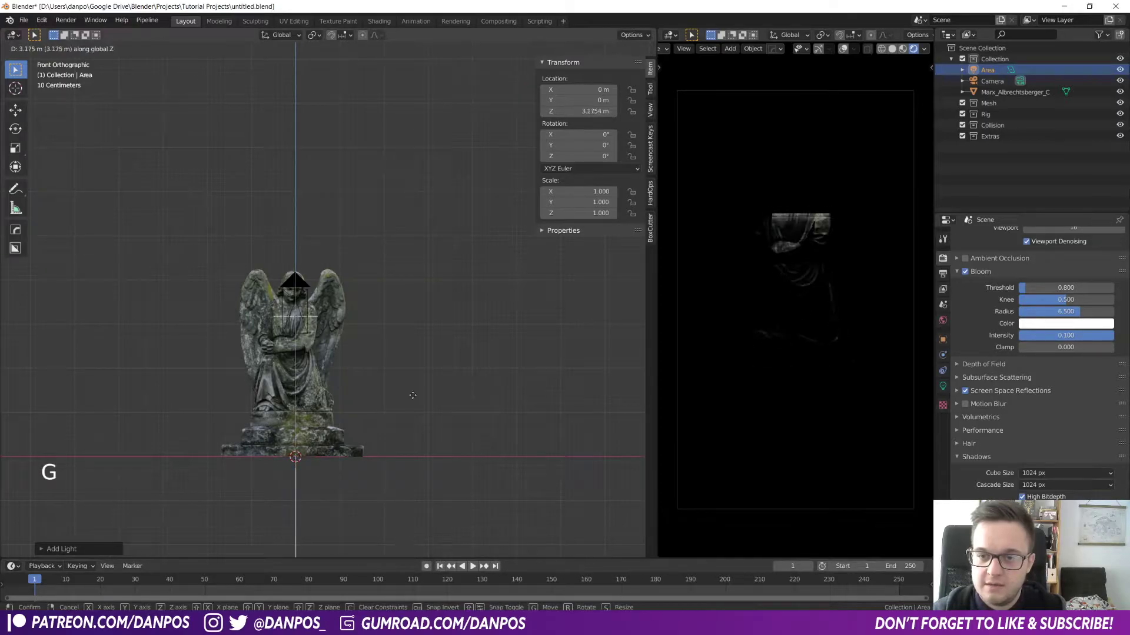
{"action": "left_click", "coordinate": [415, 383]}
- Move the area light horizontally to about X 1.87 m, Y -2.13 m, and rotate it freely to face the statue
{"action": "middle_click_drag", "start_coordinate": [416, 383], "coordinate": [376, 405]}
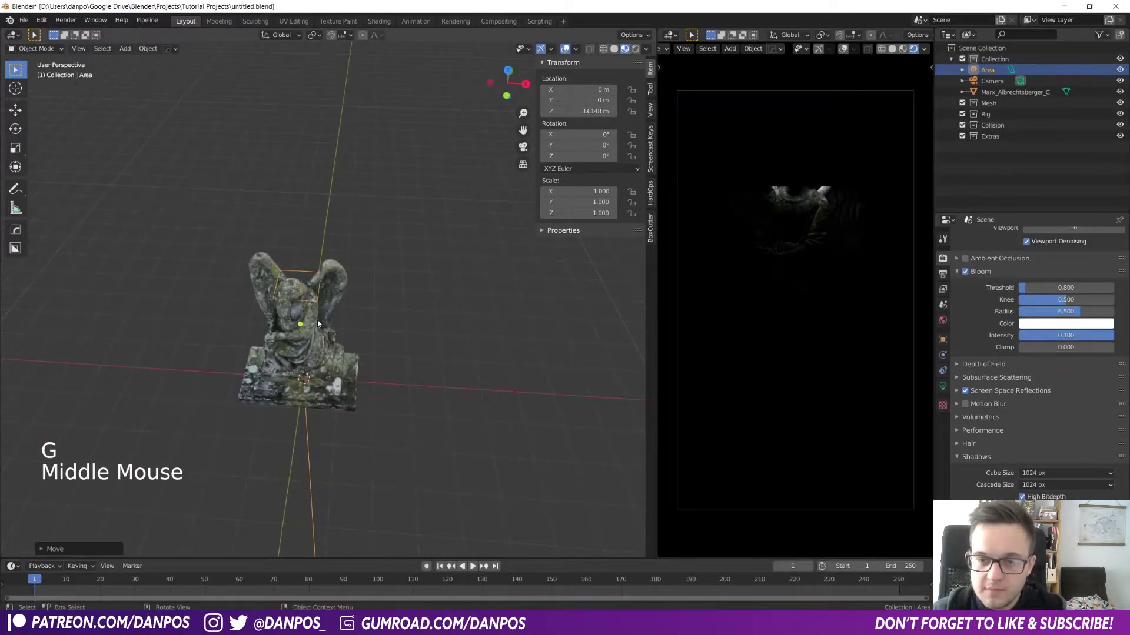
{"action": "middle_click_drag", "start_coordinate": [318, 325], "coordinate": [321, 353]}
{"action": "key", "text": "g"}
{"action": "key", "text": "shift+z"}
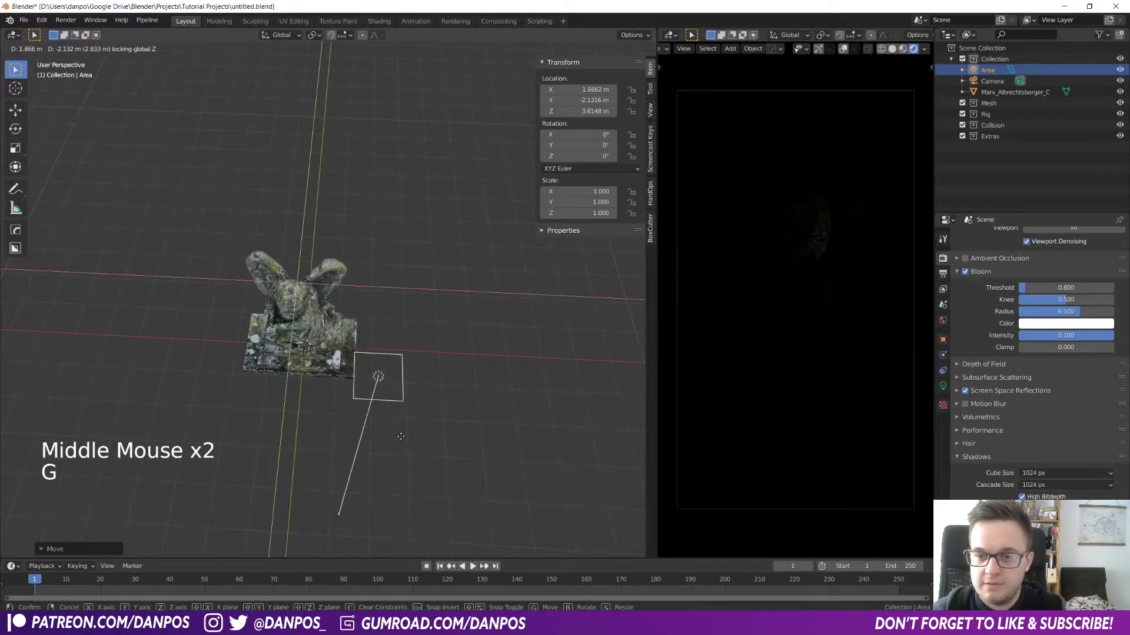
{"action": "left_click", "coordinate": [401, 436]}
{"action": "middle_click_drag", "start_coordinate": [400, 437], "coordinate": [391, 396]}
{"action": "key", "text": "r"}
{"action": "key", "text": "r"}
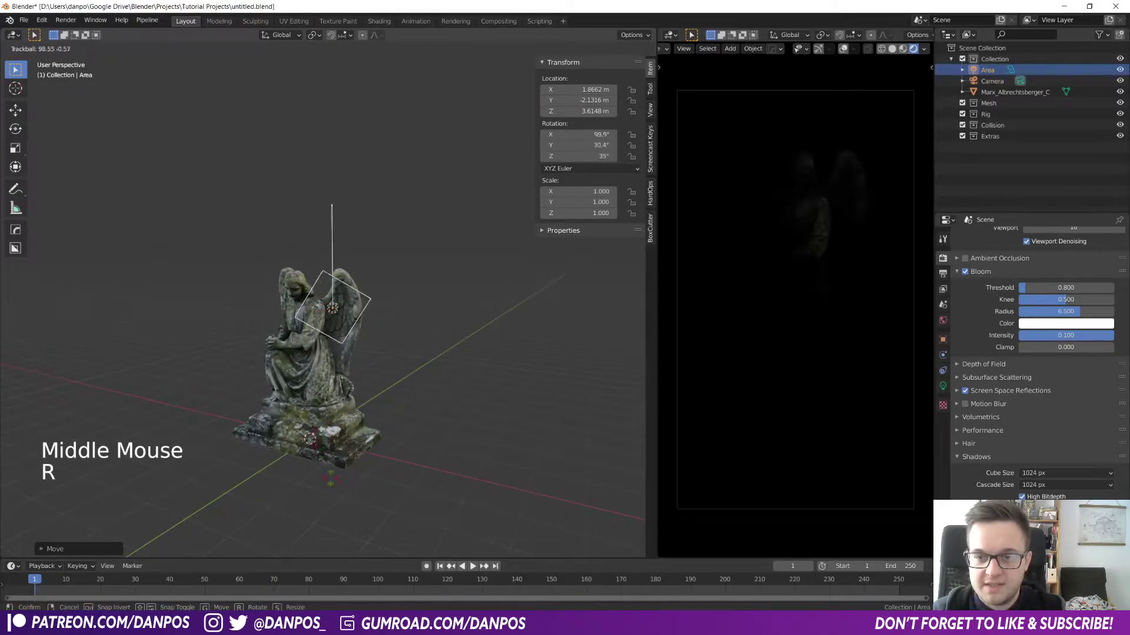
{"action": "left_click", "coordinate": [373, 414]}
- Scale the area light to about 3.07 and move it horizontally to about X 2.52 m, Y -4.13 m
{"action": "middle_click_drag", "start_coordinate": [374, 413], "coordinate": [422, 406]}
{"action": "key", "text": "s"}
{"action": "left_click", "coordinate": [31, 471]}
{"action": "scroll", "coordinate": [52, 390], "scroll_direction": "down", "scroll_amount": 3}
{"action": "middle_click_drag", "start_coordinate": [52, 390], "coordinate": [376, 359]}
{"action": "key", "text": "g"}
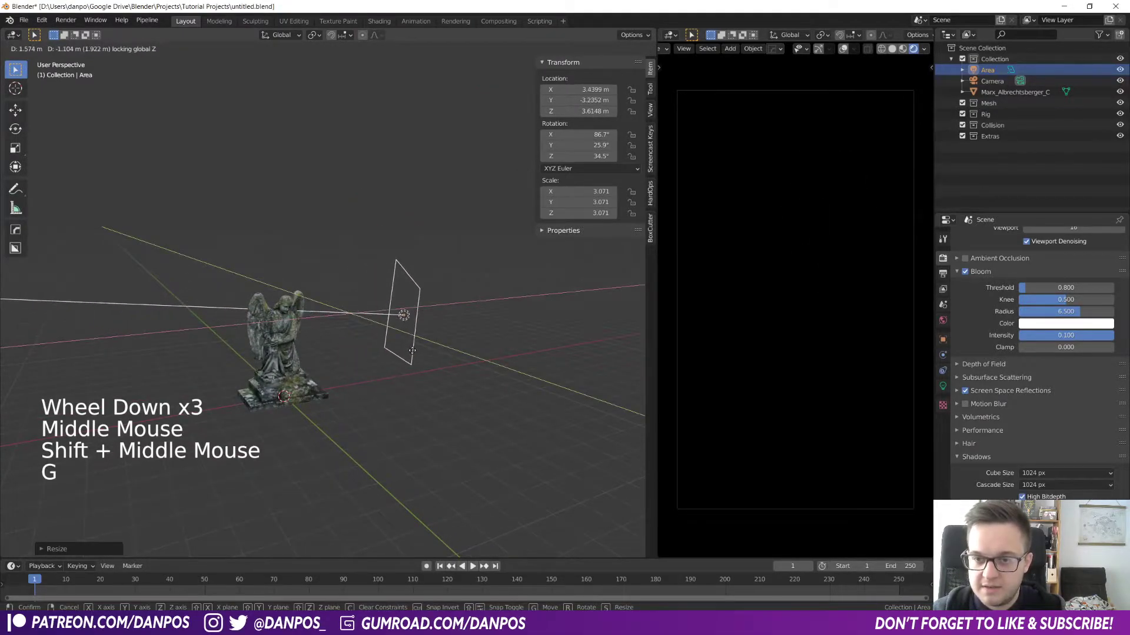
{"action": "left_click", "coordinate": [406, 360]}
- Give the area light a pale orange color, about hue 0.092 and saturation 0.518, and raise its power to about 81 W
{"action": "left_click", "coordinate": [948, 385]}
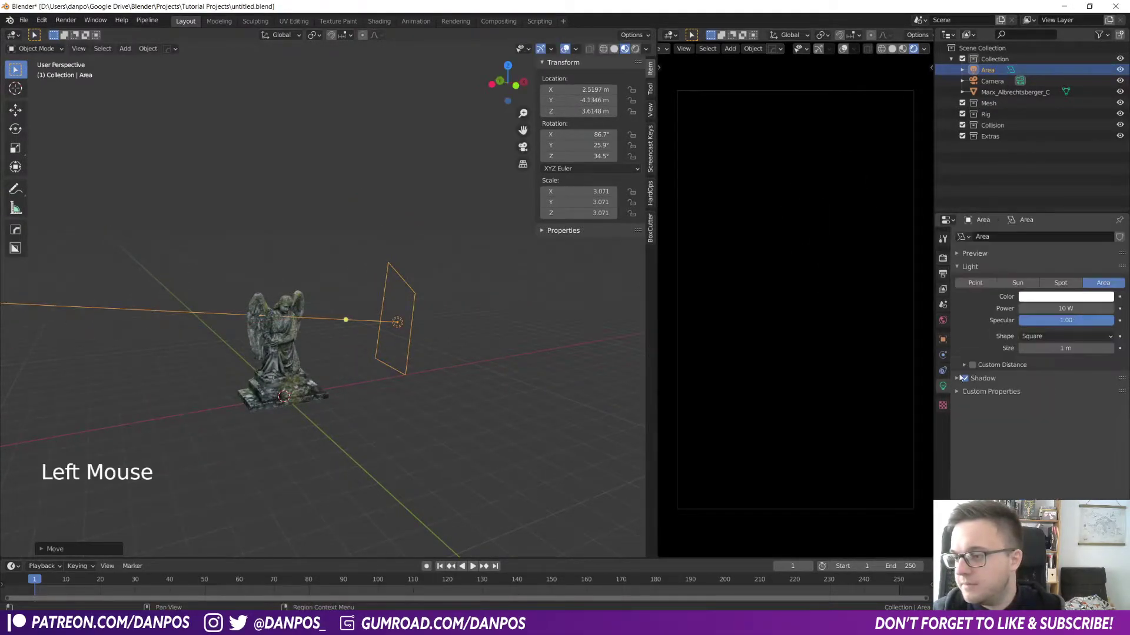
{"action": "left_click", "coordinate": [1050, 299]}
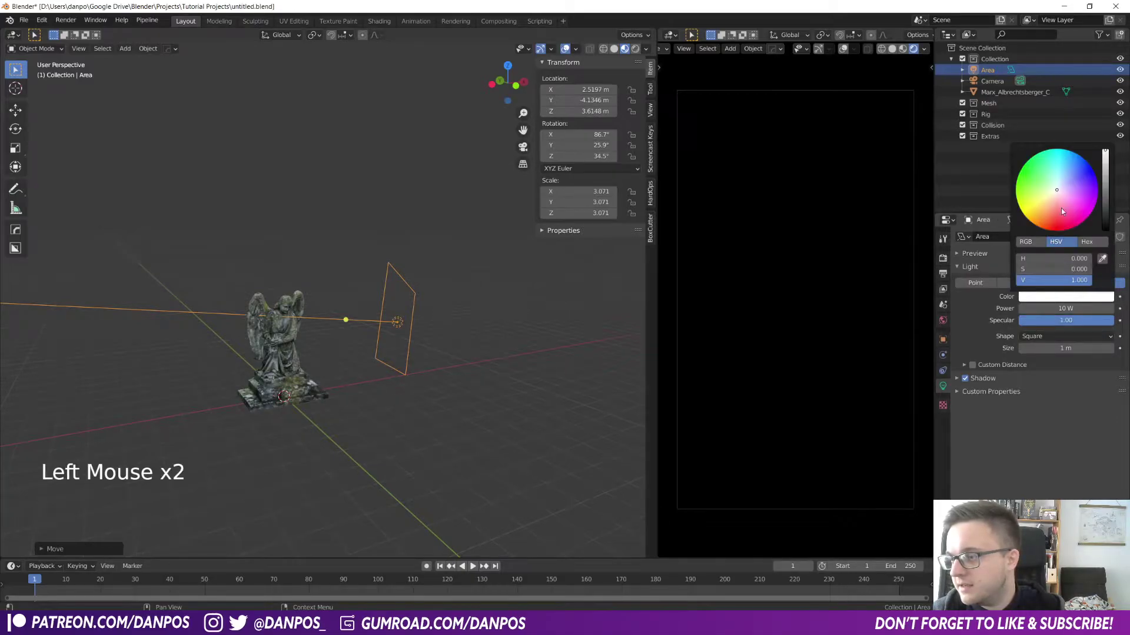
{"action": "left_click_drag", "start_coordinate": [1057, 190], "coordinate": [1047, 208]}
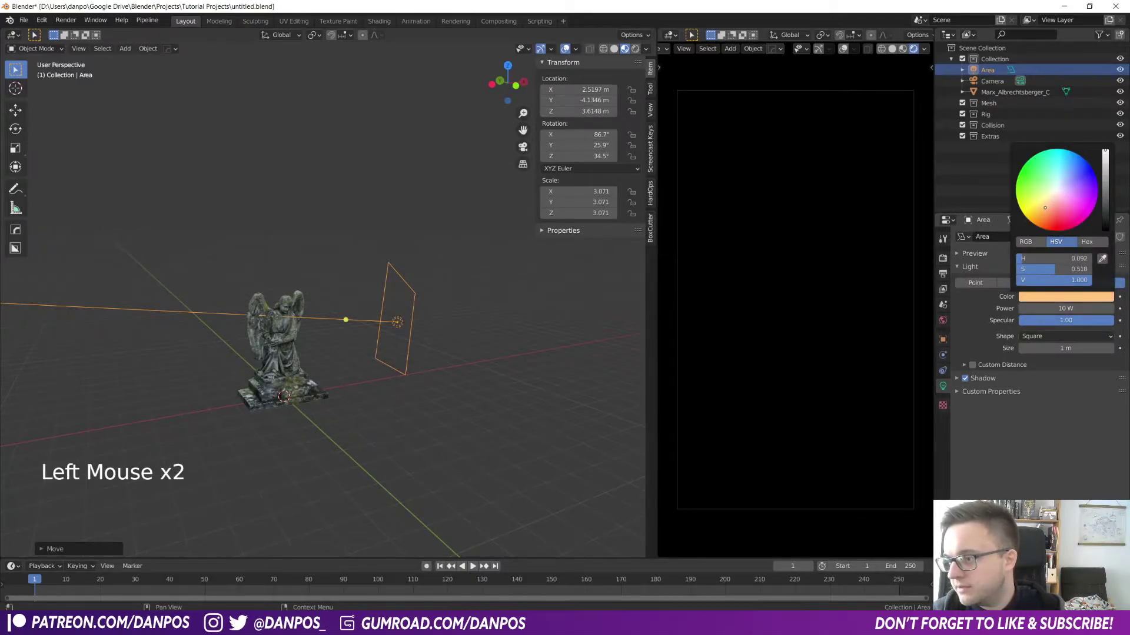
{"action": "left_click", "coordinate": [1067, 309]}
{"action": "left_click_drag", "start_coordinate": [1066, 309], "coordinate": [1098, 308]}
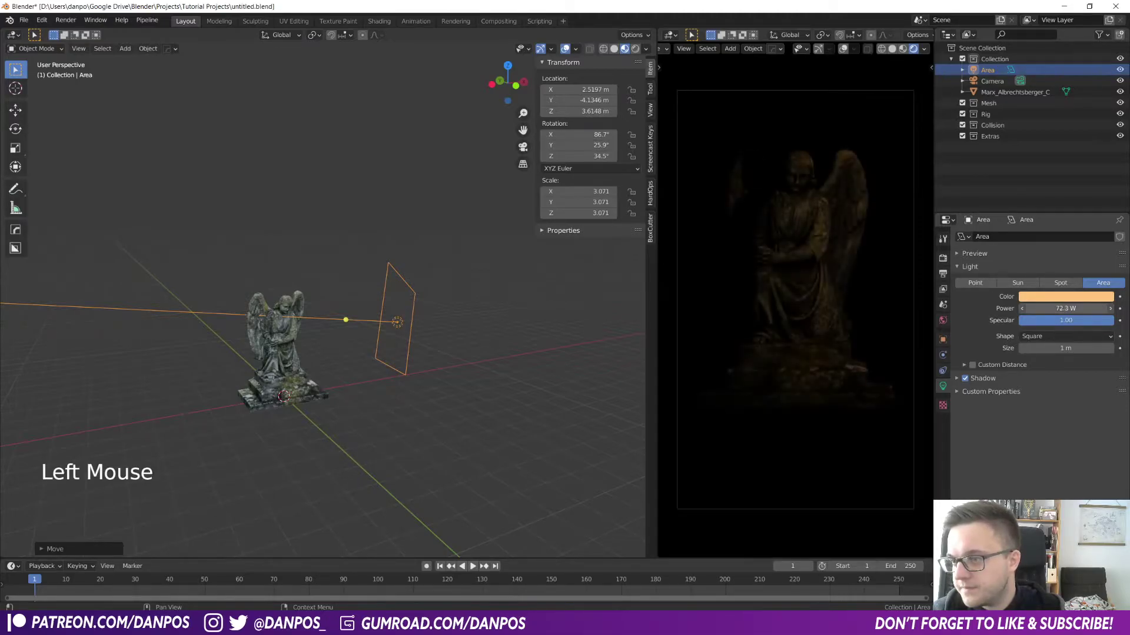
- Enable Contact Shadows for the area light and raise its power to about 100.4 W
{"action": "left_click", "coordinate": [956, 377]}
{"action": "left_click", "coordinate": [972, 423]}
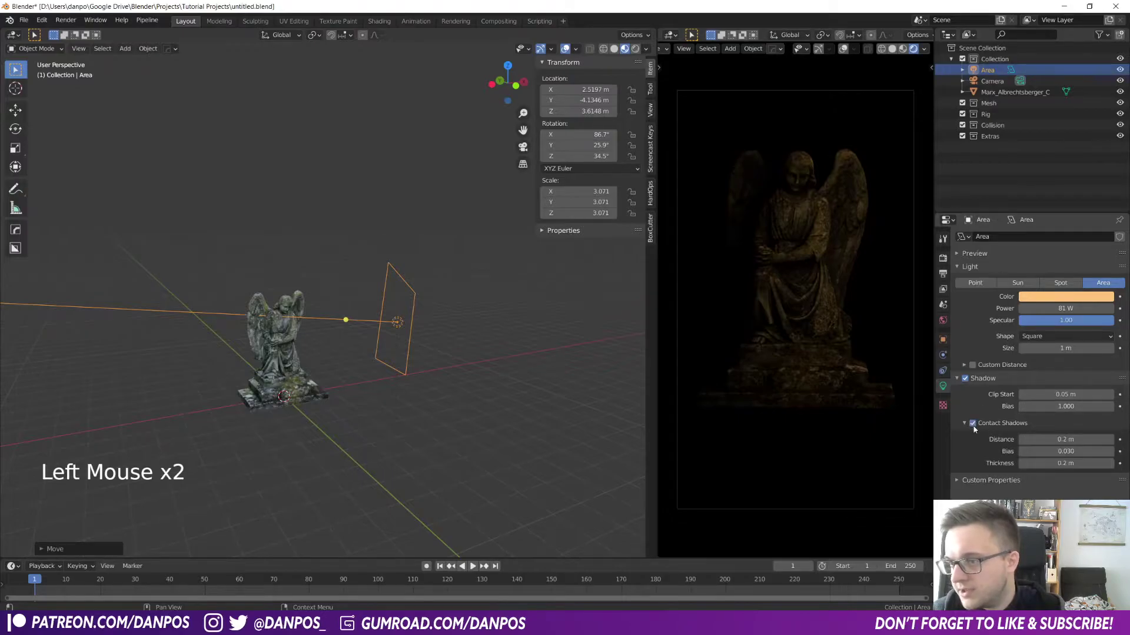
{"action": "left_click_drag", "start_coordinate": [1051, 308], "coordinate": [1062, 308]}
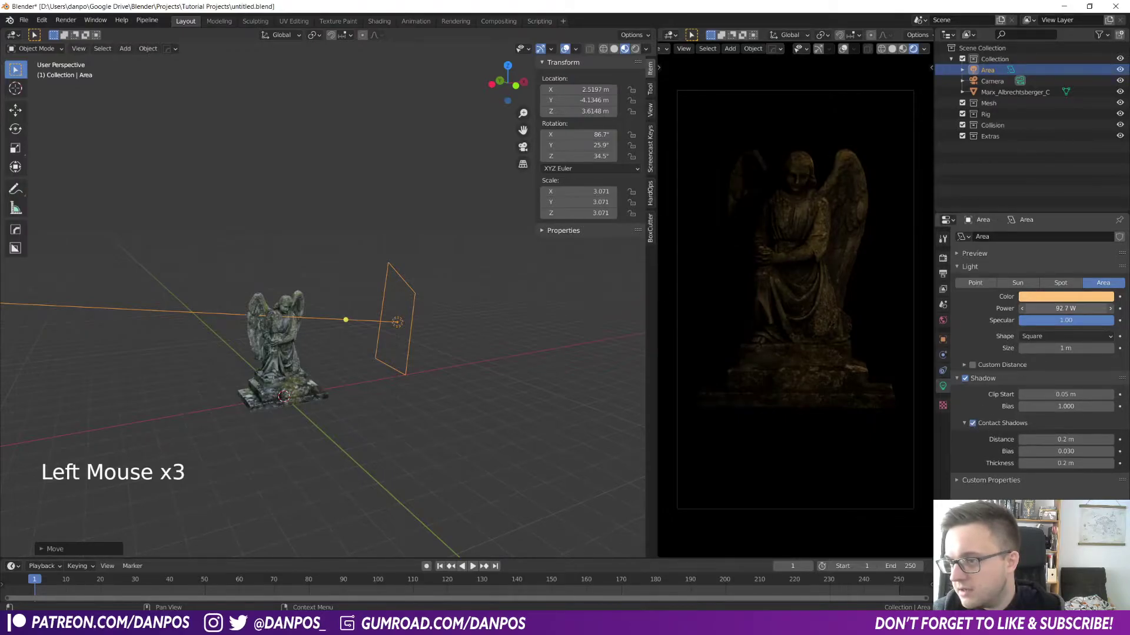
- Deepen the area light's color to a stronger orange, about hue 0.075 and saturation 0.691
{"action": "left_click", "coordinate": [1066, 298]}
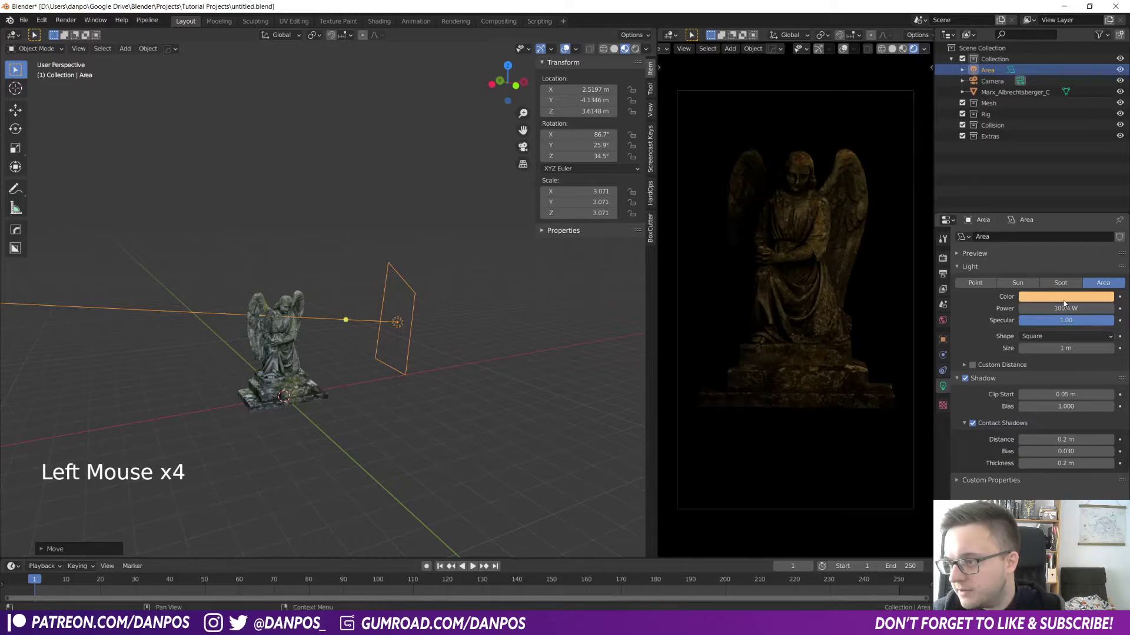
{"action": "left_click_drag", "start_coordinate": [1047, 207], "coordinate": [1043, 210]}
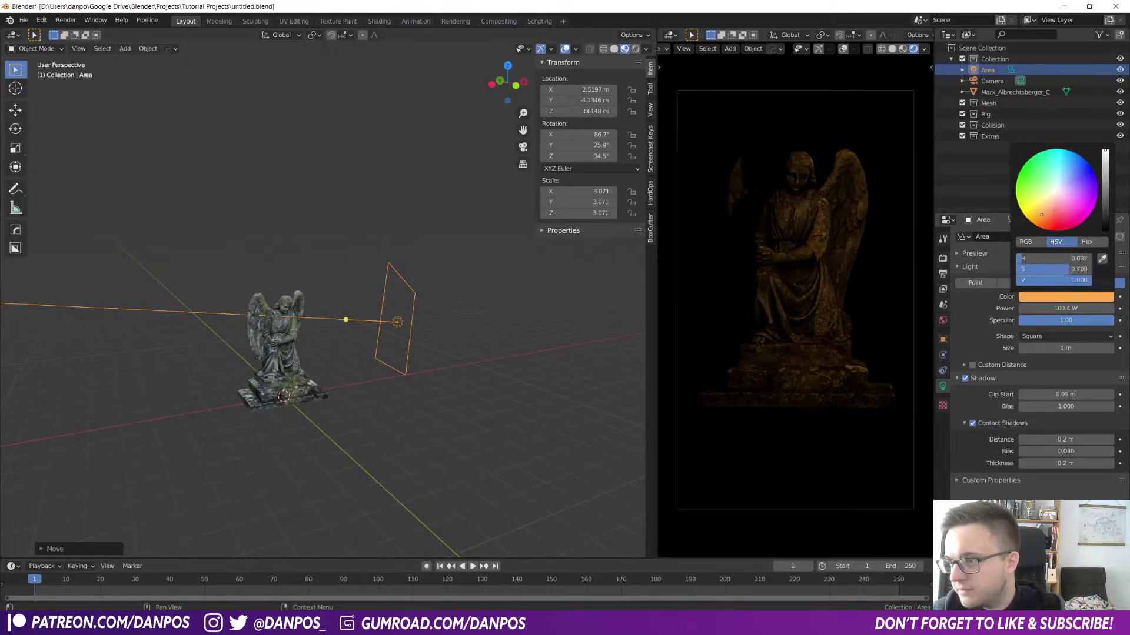
{"action": "left_click_drag", "start_coordinate": [1045, 208], "coordinate": [1046, 213]}
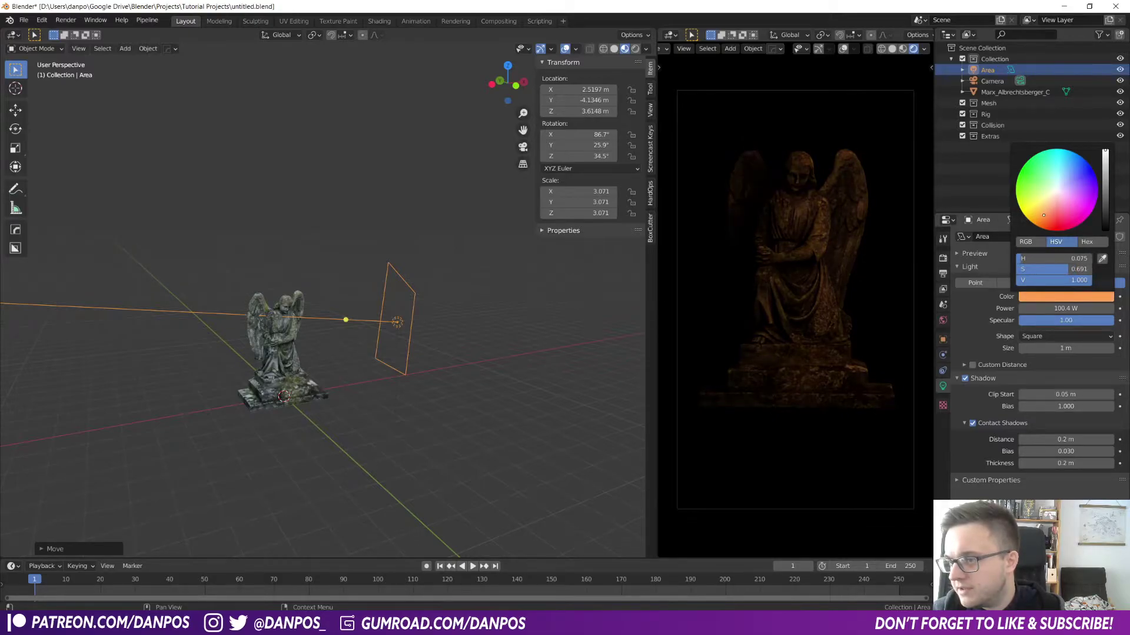
- From the top view, move the area light to about X 2.21 m, Y -2.24 m, and rotate it to about Z 49.2°
{"action": "middle_click_drag", "start_coordinate": [447, 351], "coordinate": [408, 395]}
{"action": "key", "text": "KP_7"}
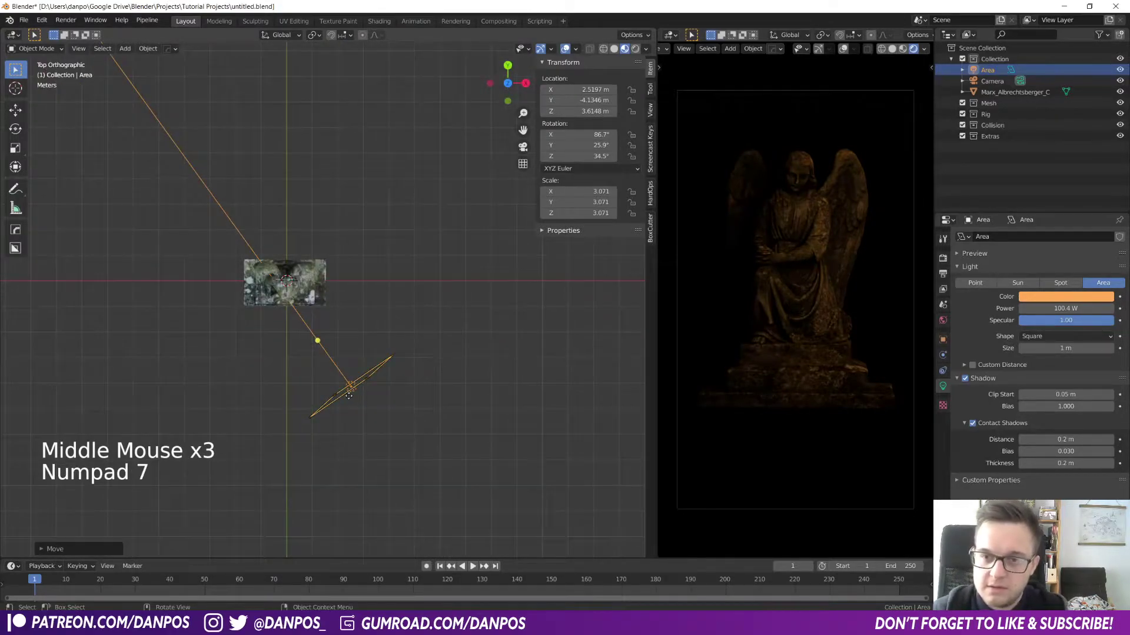
{"action": "key", "text": "g"}
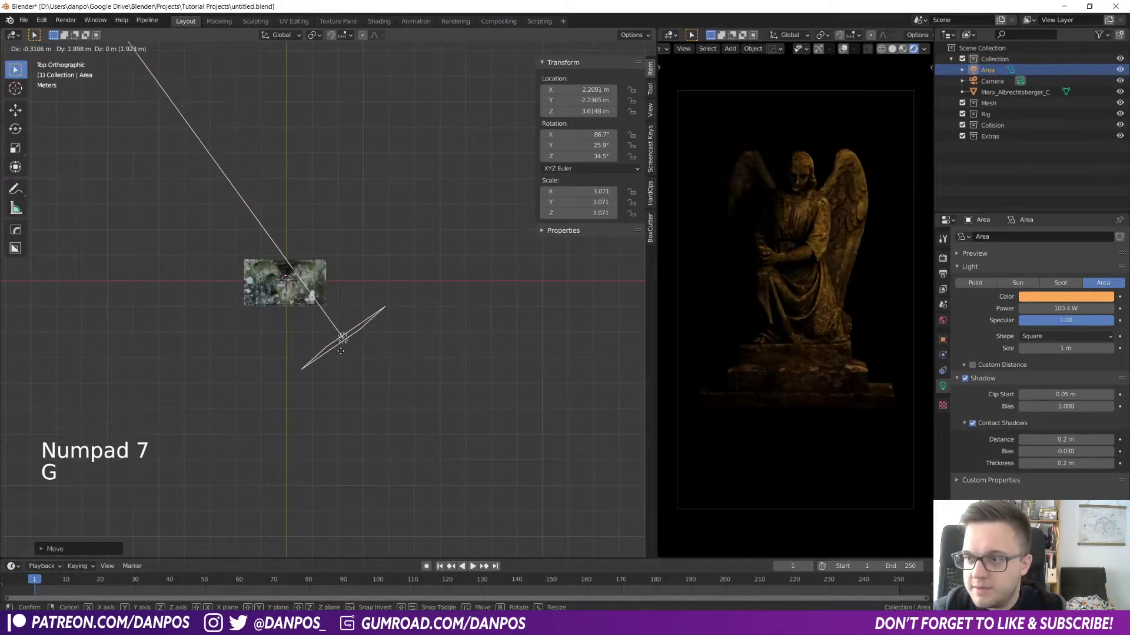
{"action": "left_click", "coordinate": [342, 349]}
{"action": "key", "text": "r"}
{"action": "left_click", "coordinate": [471, 409]}
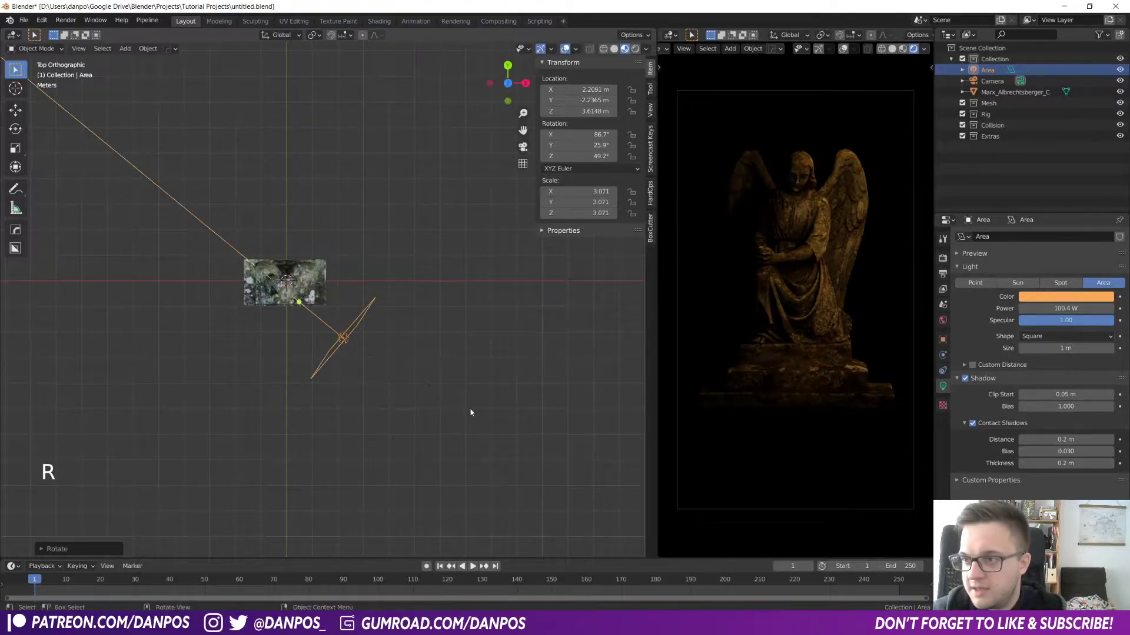
- Move the area light beside the statue, to about X 3.81 m, Y -0.61 m, and turn it to about Z 68.4°
{"action": "key", "text": "g"}
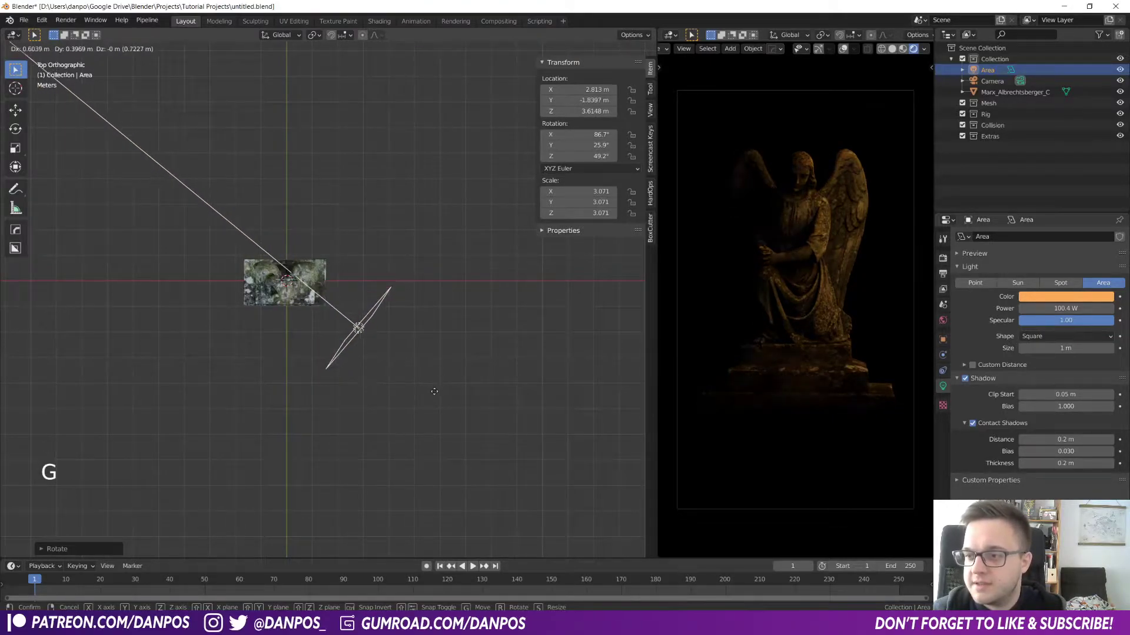
{"action": "left_click", "coordinate": [439, 418]}
{"action": "key", "text": "r"}
{"action": "left_click", "coordinate": [463, 389]}
{"action": "key", "text": "g"}
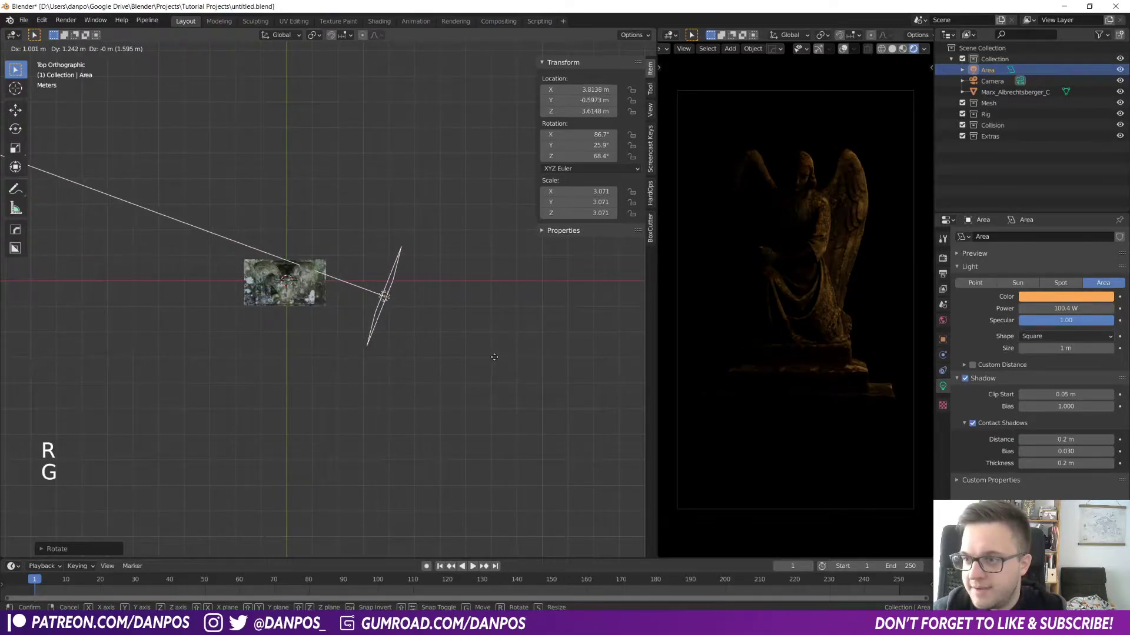
{"action": "left_click", "coordinate": [461, 369]}
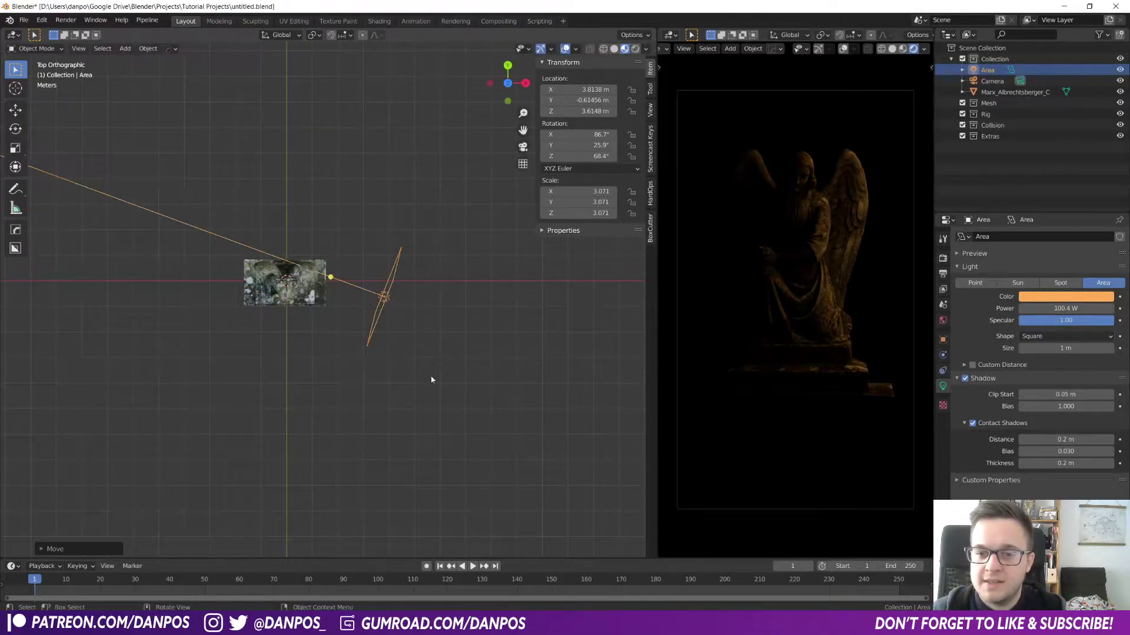
- Shift the area light horizontally toward the statue's front, to about X 3.24 m, Y -1.17 m
{"action": "middle_click_drag", "start_coordinate": [461, 369], "coordinate": [320, 217]}
{"action": "scroll", "coordinate": [319, 217], "scroll_direction": "up", "scroll_amount": 9}
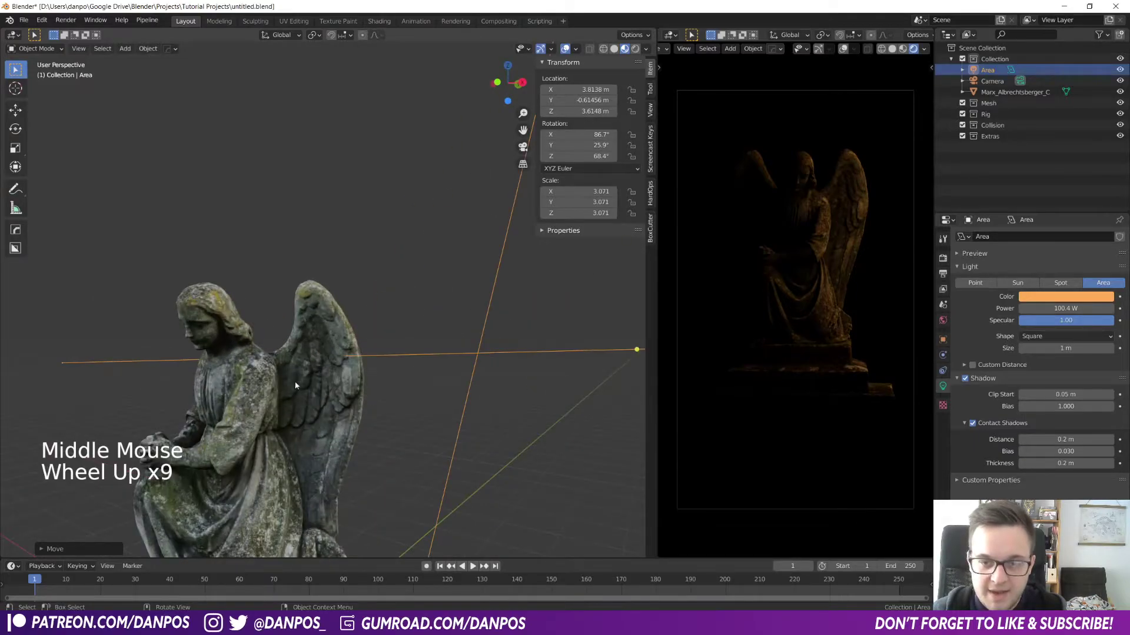
{"action": "middle_click_drag", "start_coordinate": [266, 412], "coordinate": [324, 233], "text": "shift"}
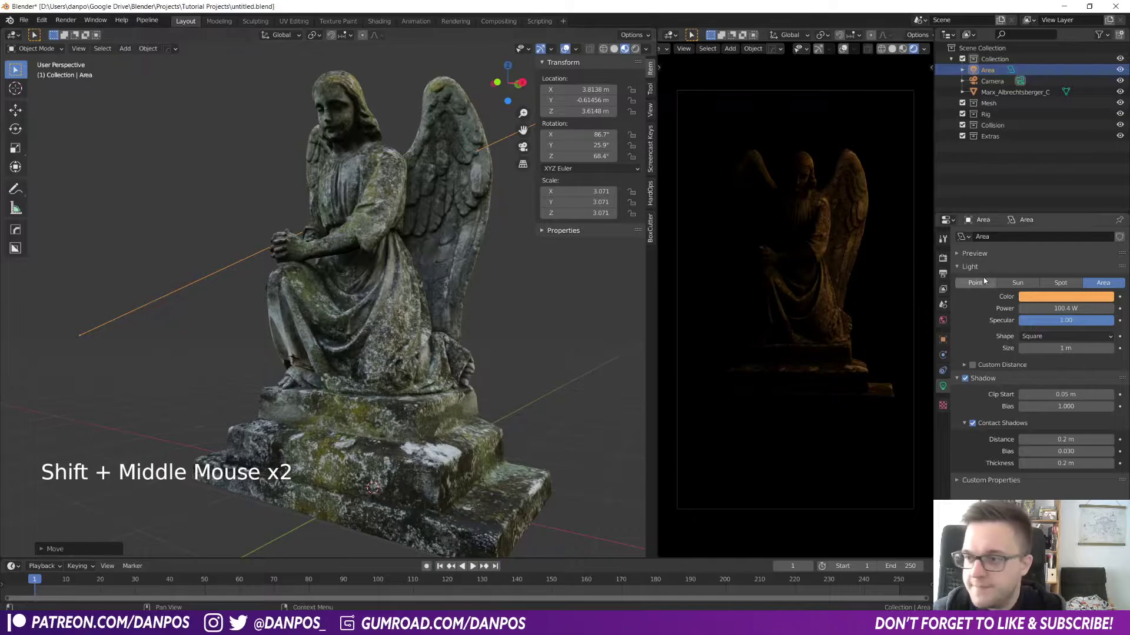
{"action": "scroll", "coordinate": [393, 301], "scroll_direction": "down", "scroll_amount": 5}
{"action": "middle_click_drag", "start_coordinate": [393, 301], "coordinate": [500, 383]}
{"action": "key", "text": "g"}
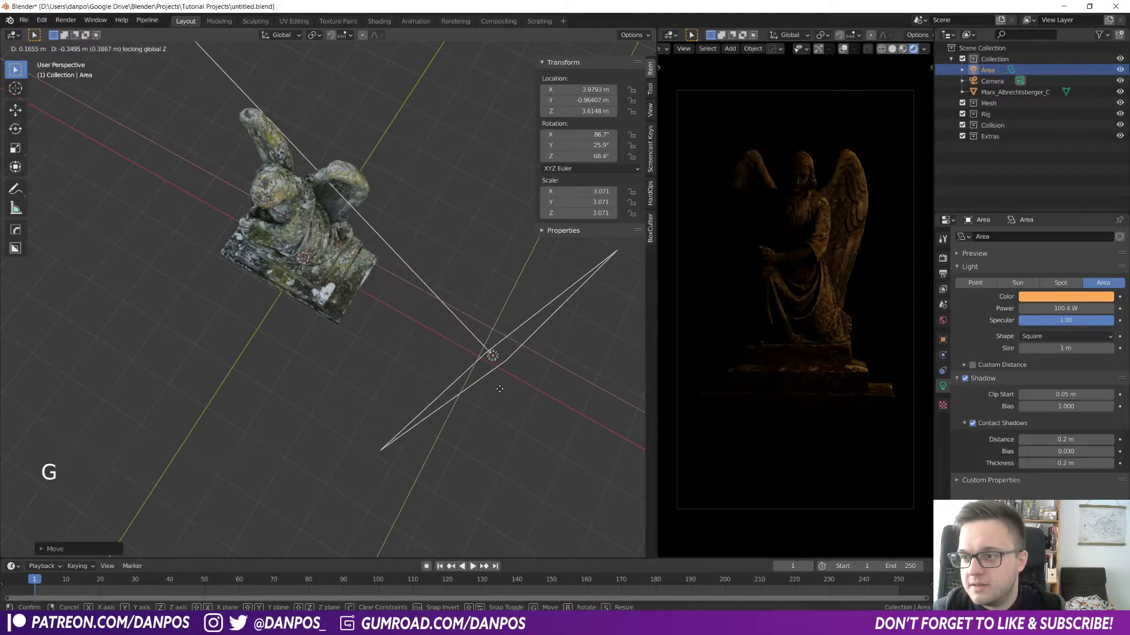
- Rotate the area light around global Z to about 51.6° and move it to about X 3.29 m, Y -1.24 m, Z 3.42 m
{"action": "key", "text": "r"}
{"action": "key", "text": "z"}
{"action": "right_click", "coordinate": [555, 424]}
{"action": "key", "text": "r"}
{"action": "key", "text": "z"}
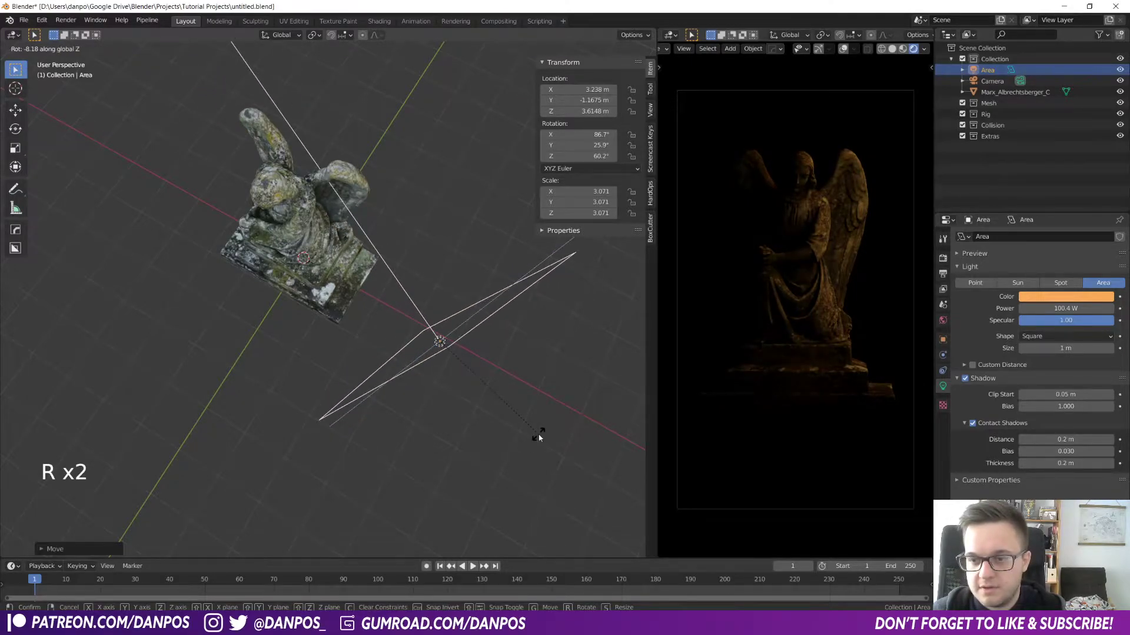
{"action": "middle_click_drag", "start_coordinate": [537, 433], "coordinate": [487, 335]}
{"action": "key", "text": "r"}
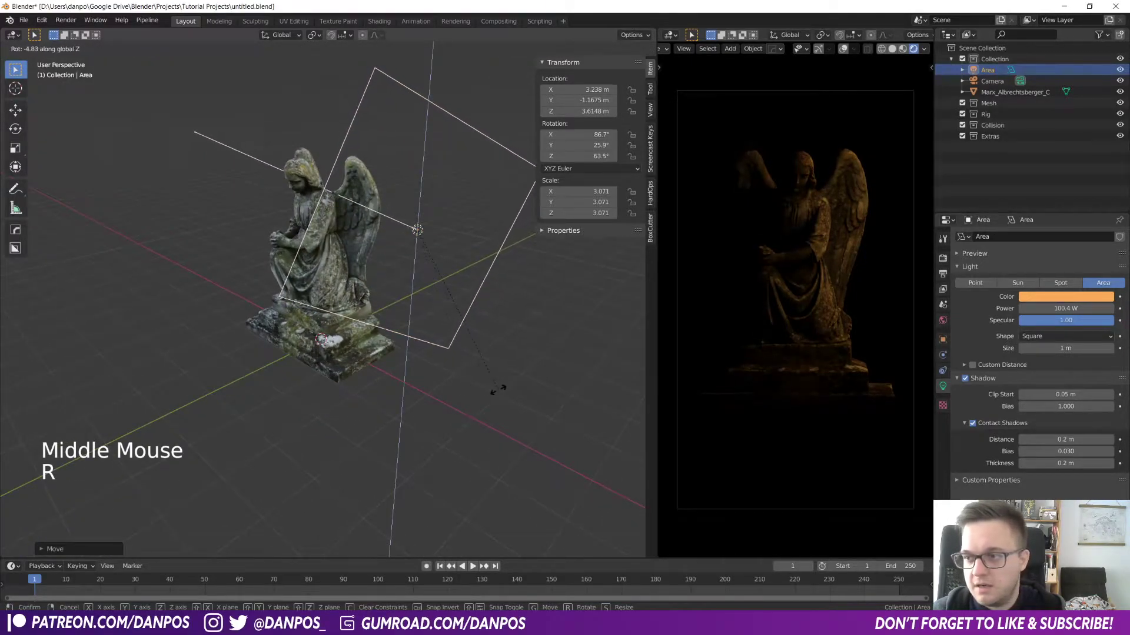
{"action": "key", "text": "g"}
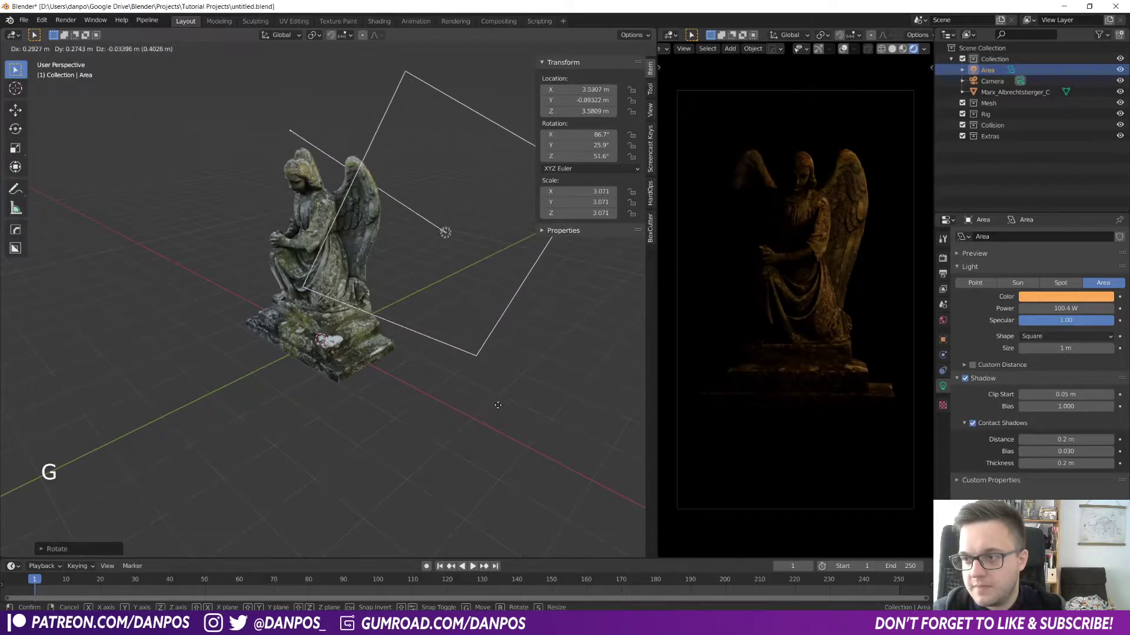
{"action": "left_click", "coordinate": [463, 419]}
- Duplicate the area light to the statue's opposite side at about X -2.44 m, Y -1.64 m, Z 3.07 m, rotated around Z to about -65.5°
{"action": "scroll", "coordinate": [462, 419], "scroll_direction": "down", "scroll_amount": 2}
{"action": "middle_click_drag", "start_coordinate": [463, 419], "coordinate": [427, 295]}
{"action": "scroll", "coordinate": [427, 295], "scroll_direction": "down", "scroll_amount": 2}
{"action": "key", "text": "shift+d"}
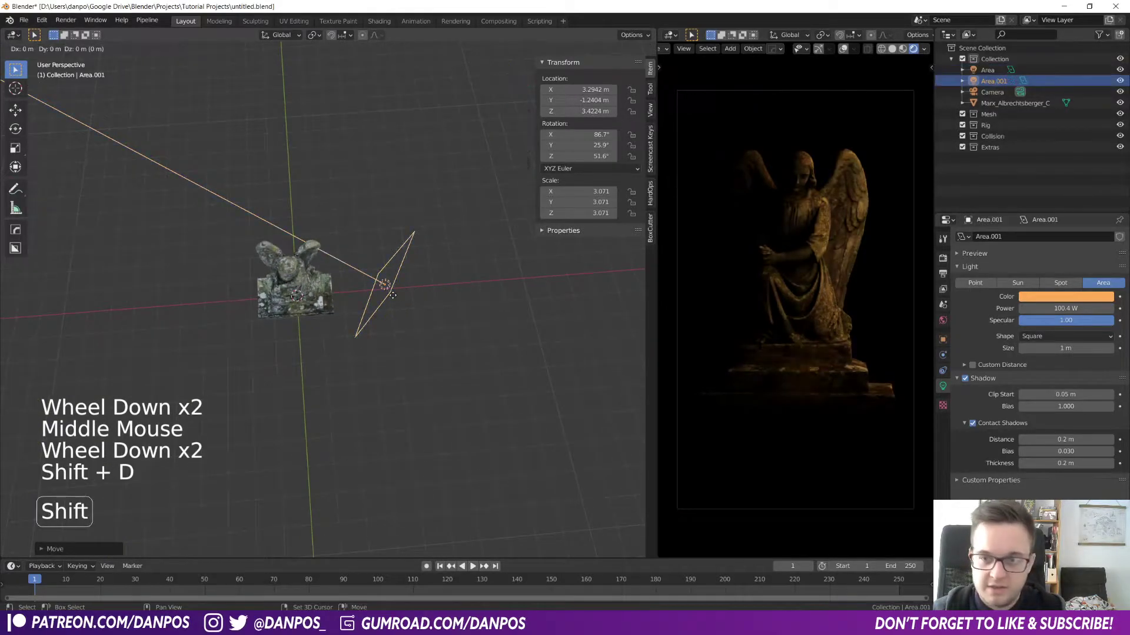
{"action": "left_click", "coordinate": [234, 321]}
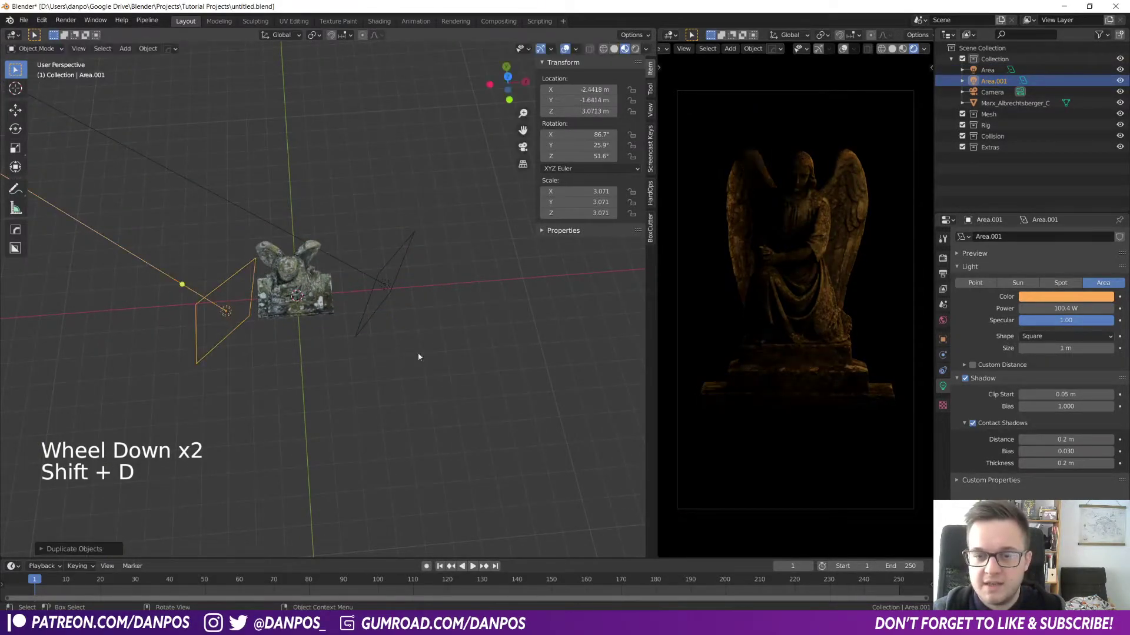
{"action": "key", "text": "r"}
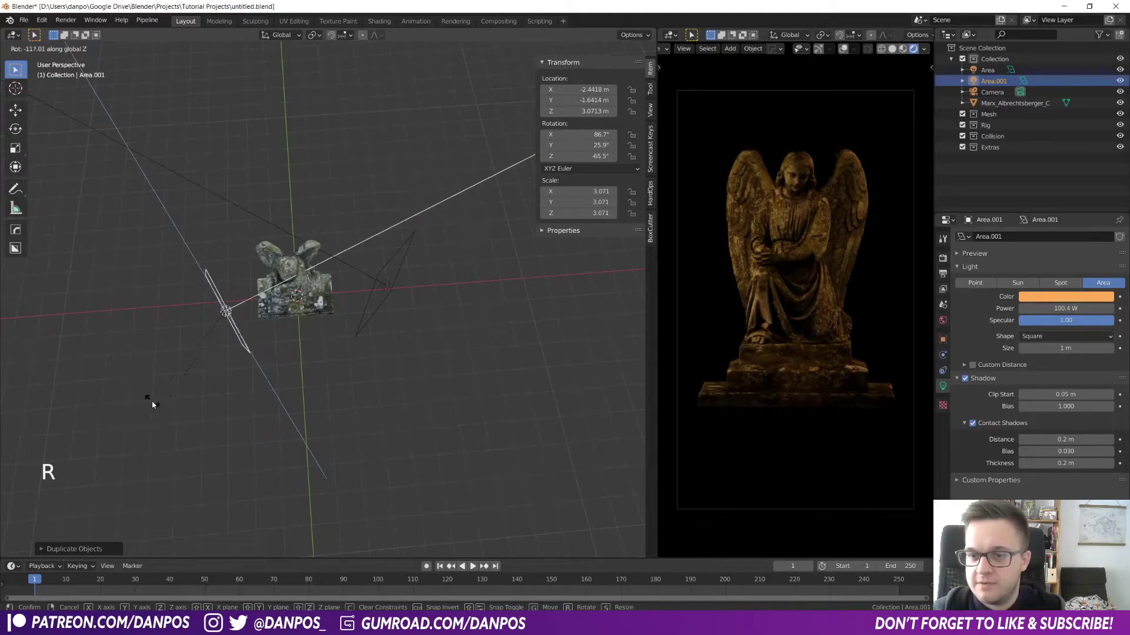
{"action": "left_click", "coordinate": [151, 399]}
- Set the duplicated area light's power to 50 W and change its colour to blue
{"action": "left_click", "coordinate": [1061, 306]}
{"action": "type", "text": "50"}
{"action": "key", "text": "Return"}
{"action": "left_click", "coordinate": [1067, 300]}
{"action": "left_click_drag", "start_coordinate": [1081, 180], "coordinate": [1069, 172]}
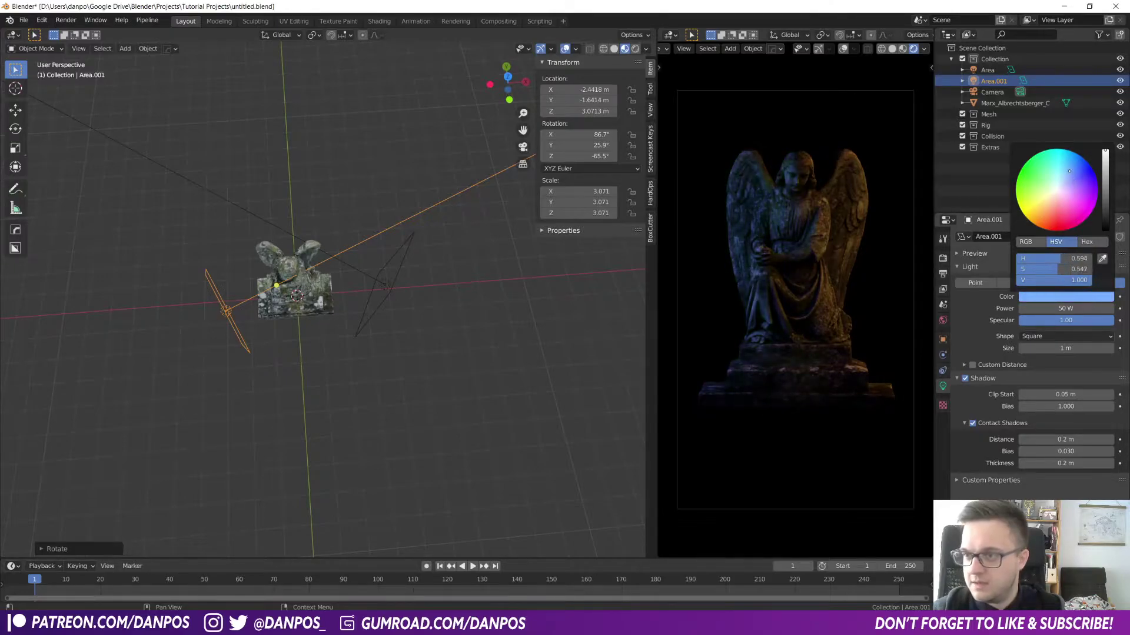
- Move the blue area light horizontally to about X -3.85 m, Y -1.72 m and rotate it around global Z to about -73.5°
{"action": "key", "text": "g"}
{"action": "key", "text": "shift+z"}
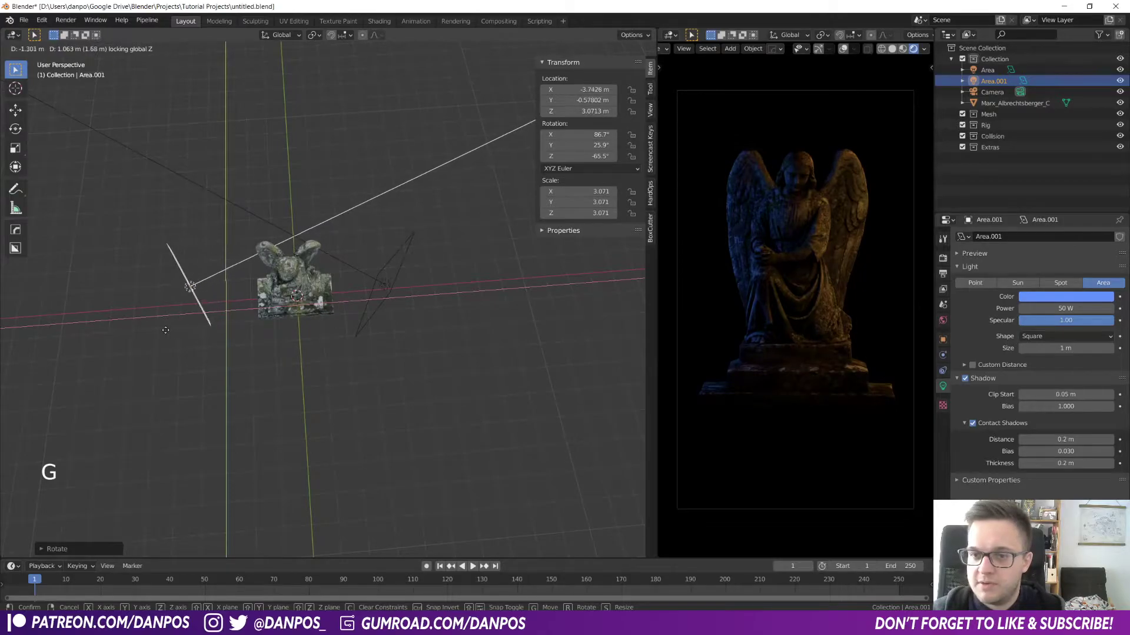
{"action": "key", "text": "z"}
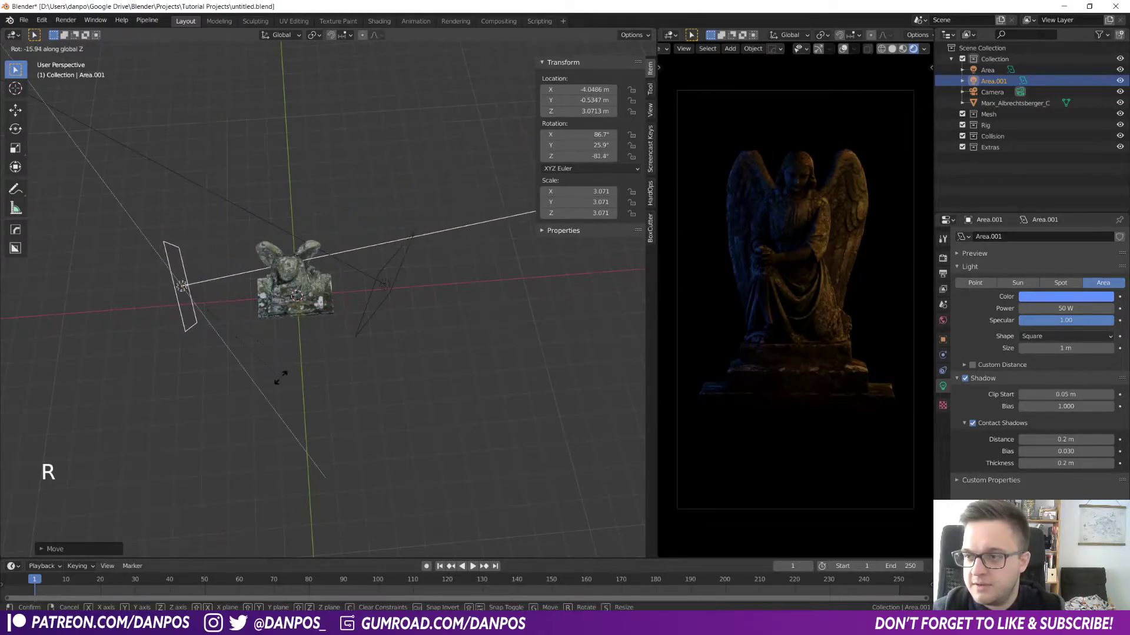
{"action": "left_click", "coordinate": [284, 360]}
{"action": "key", "text": "g"}
{"action": "key", "text": "shift+z"}
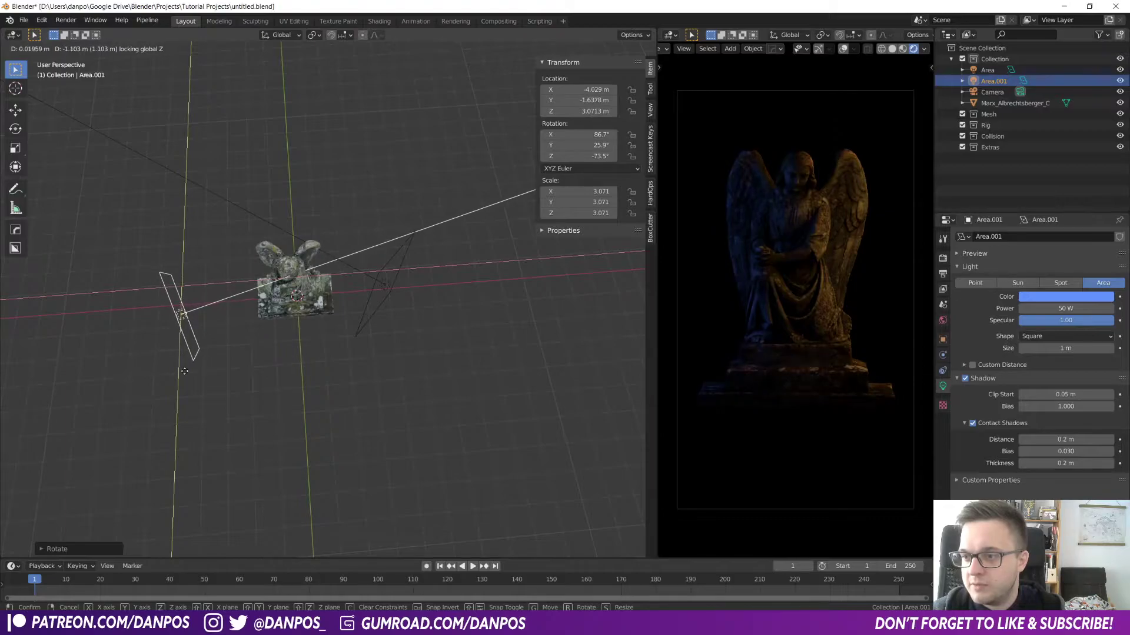
{"action": "left_click", "coordinate": [190, 377]}
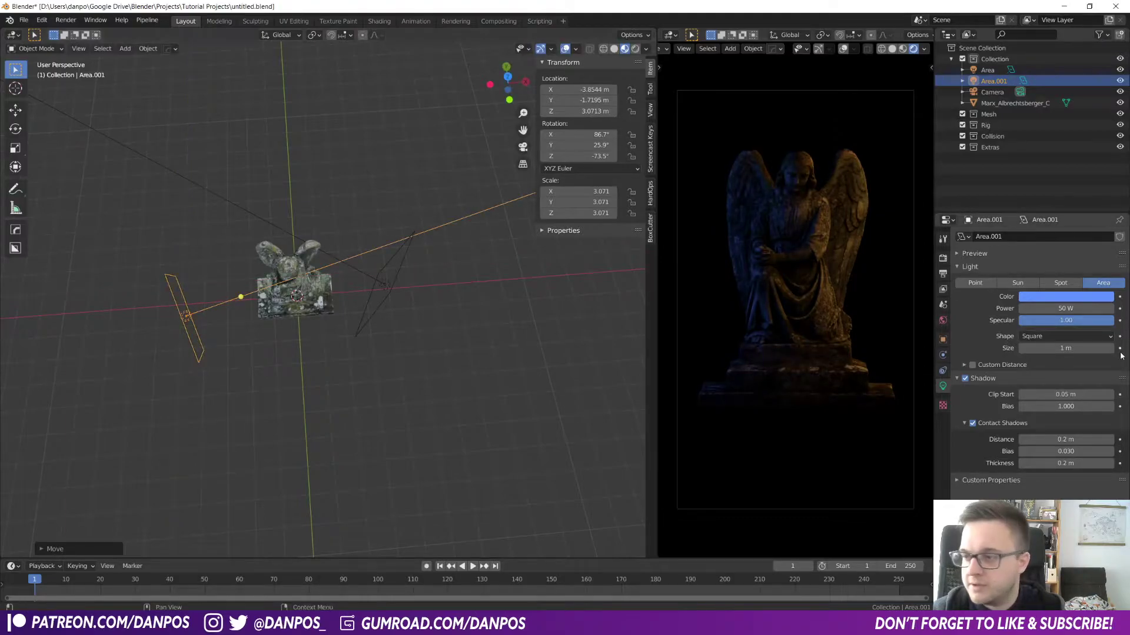
- Set the orange light's power to about 148.5 W, and tilt the blue light to about X 147°, Z -36.5° at a lower height
{"action": "left_click", "coordinate": [388, 290]}
{"action": "left_click_drag", "start_coordinate": [1065, 309], "coordinate": [1071, 310], "text": "shift"}
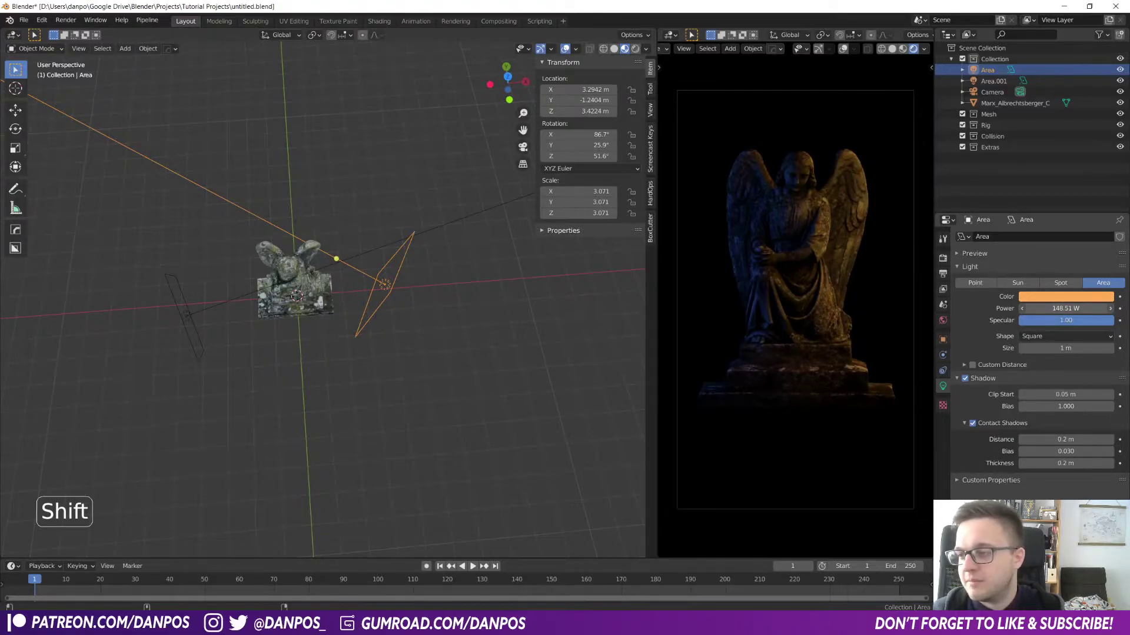
{"action": "left_click", "coordinate": [183, 318]}
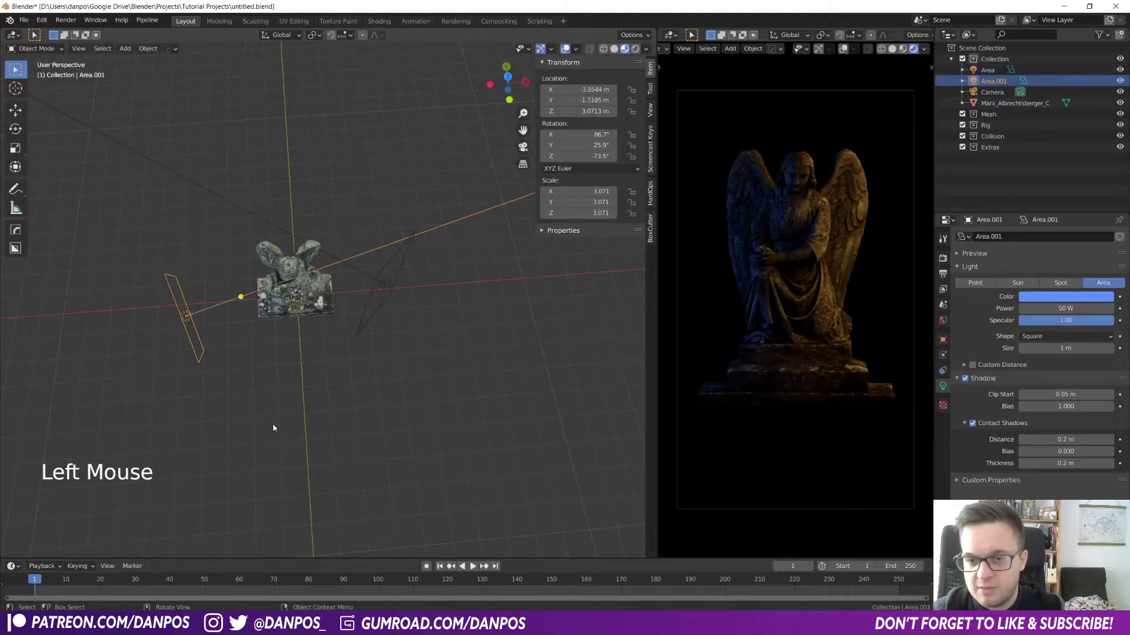
{"action": "key", "text": "r"}
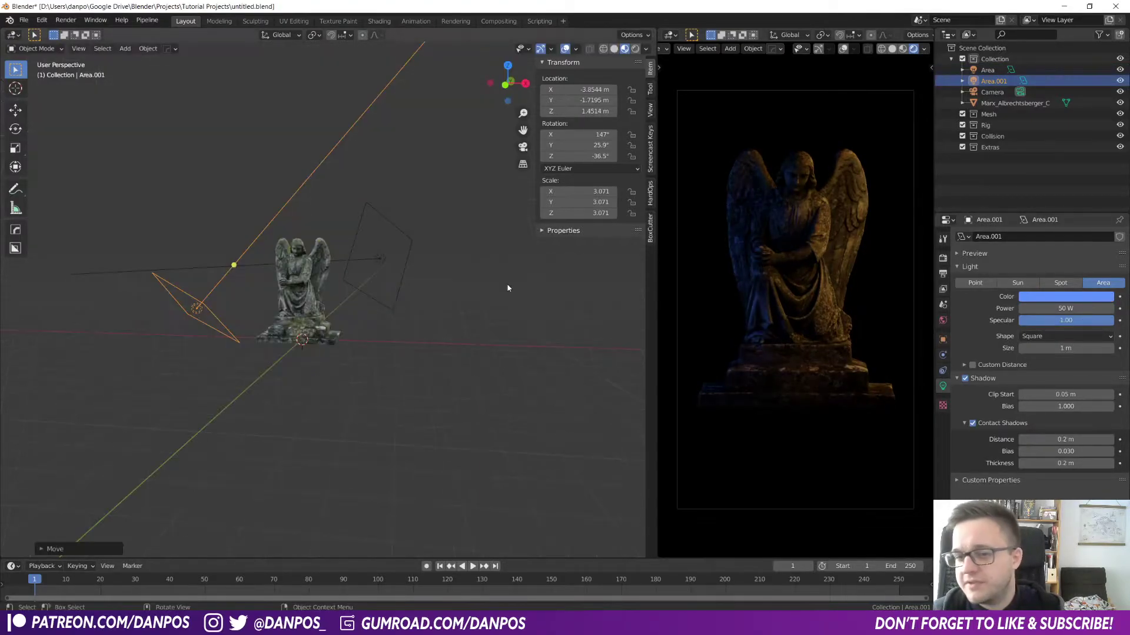
- Add a cube at the world origin and scale it uniformly to about 5.33
{"action": "left_click", "coordinate": [386, 267]}
{"action": "left_click", "coordinate": [382, 263]}
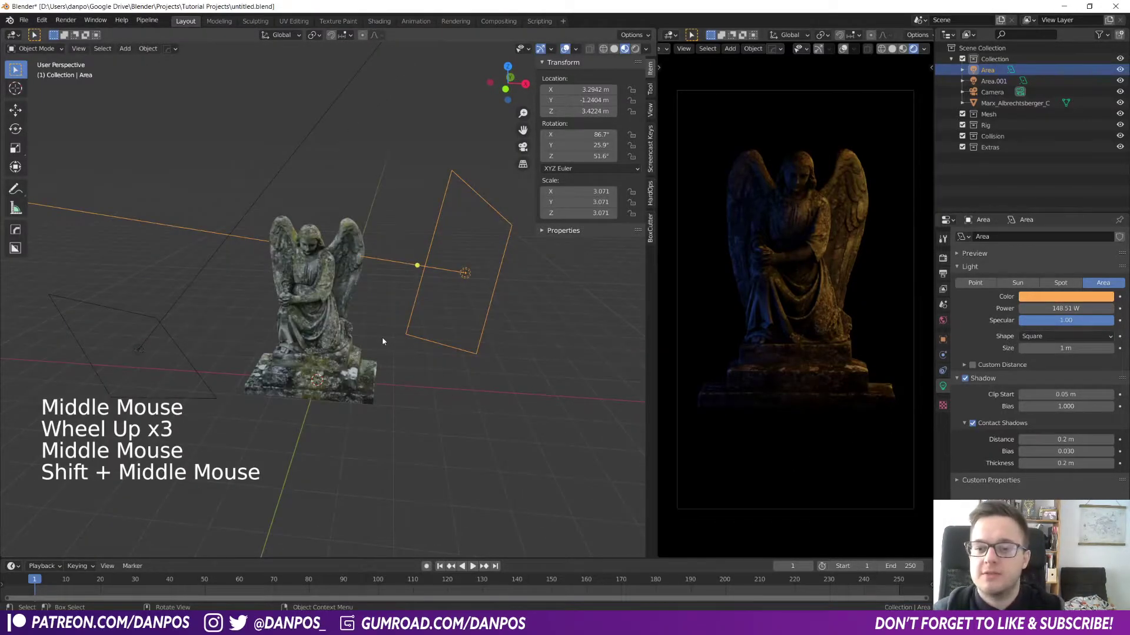
{"action": "middle_click_drag", "start_coordinate": [383, 341], "coordinate": [510, 331]}
{"action": "mouse_move", "coordinate": [316, 356]}
{"action": "middle_mouse_down"}
{"action": "mouse_move", "coordinate": [330, 405]}
{"action": "mouse_move", "coordinate": [327, 370]}
{"action": "middle_mouse_up"}
{"action": "key", "text": "shift+a"}
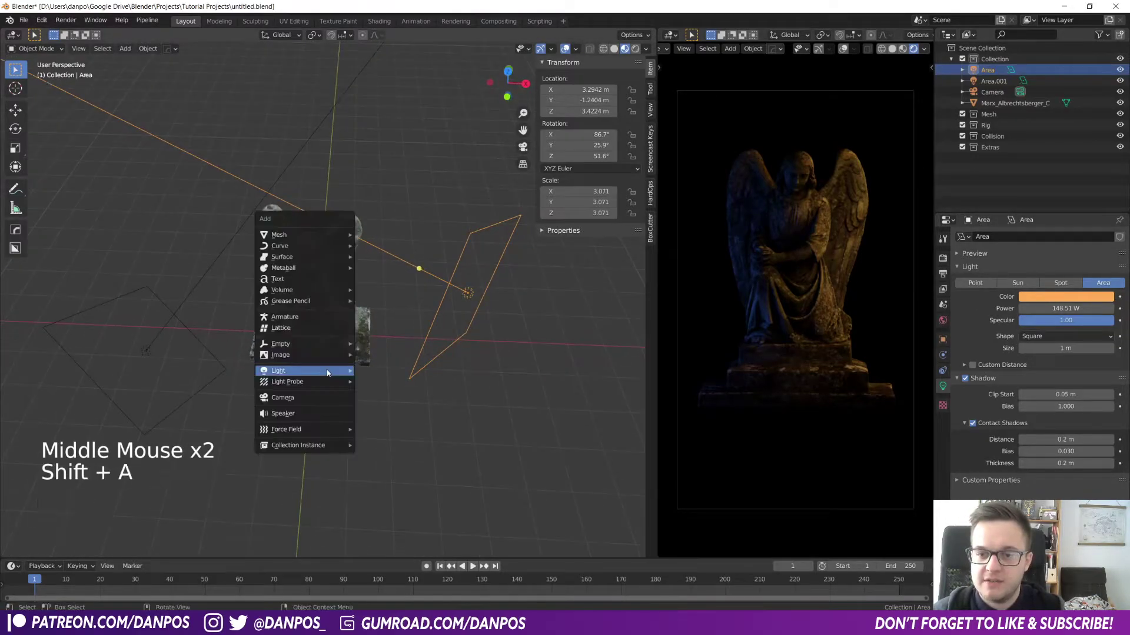
{"action": "mouse_move", "coordinate": [324, 237]}
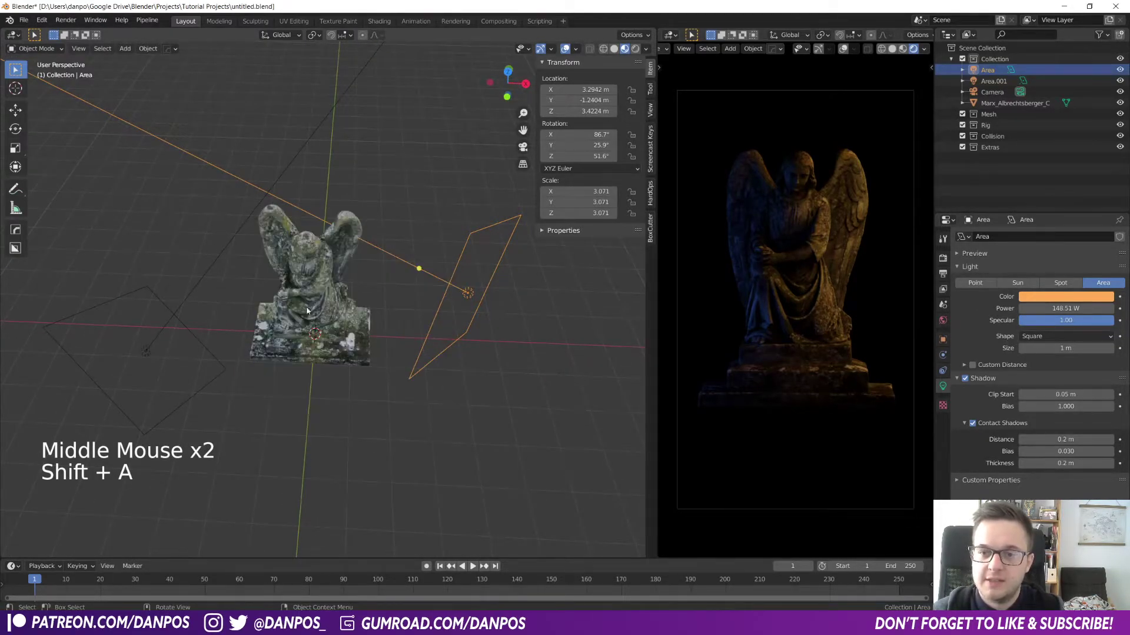
{"action": "key", "text": "shift+a"}
{"action": "mouse_move", "coordinate": [299, 205]}
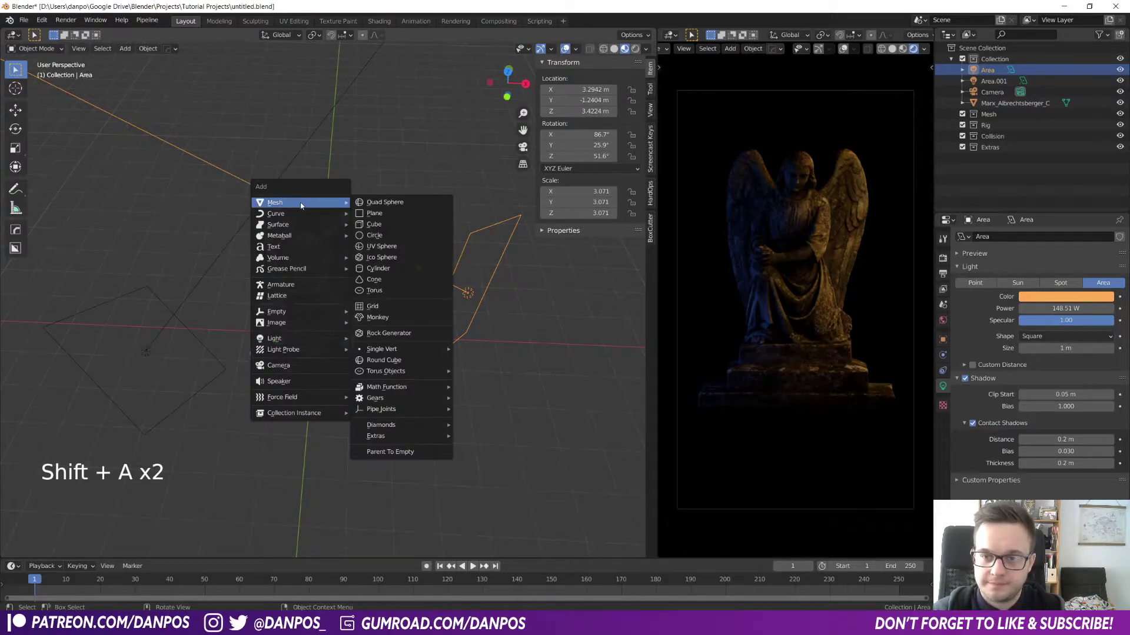
{"action": "left_click", "coordinate": [370, 227]}
{"action": "scroll", "coordinate": [406, 358], "scroll_direction": "down", "scroll_amount": 5}
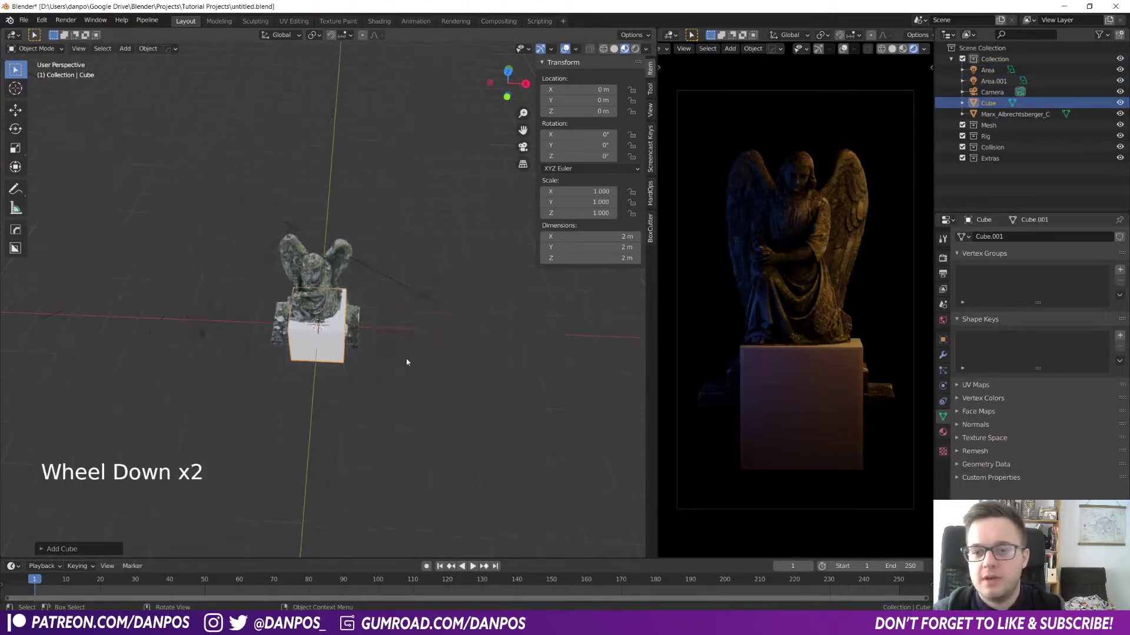
{"action": "key", "text": "s"}
{"action": "left_click", "coordinate": [118, 410]}
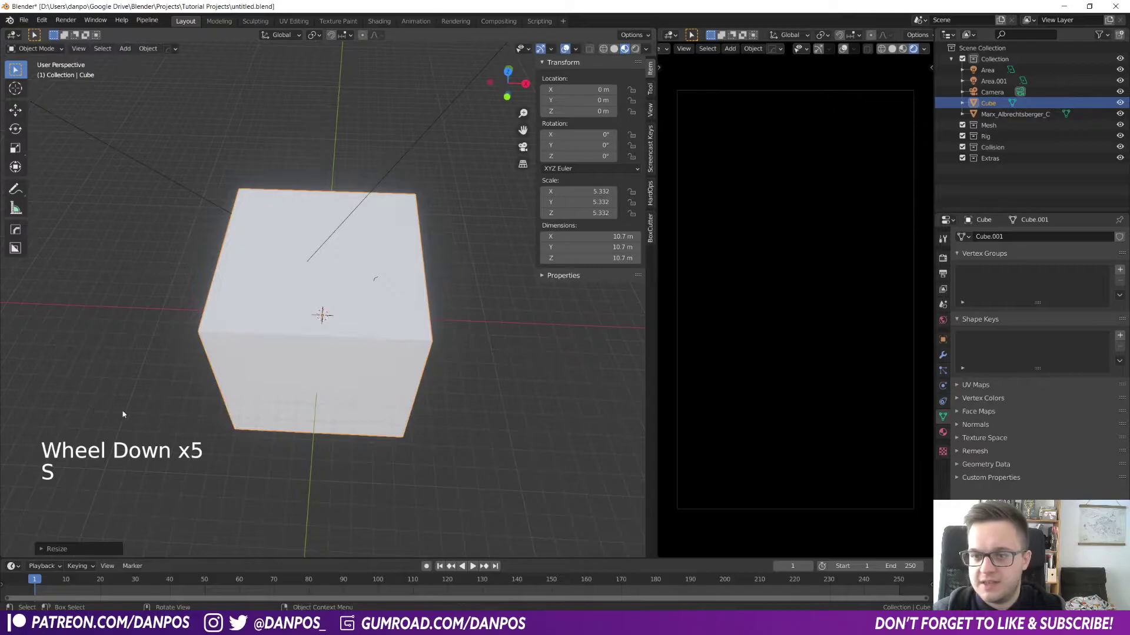
- Stretch the cube vertically to a Z scale of about 11.06 and raise it to about Z 3.32 m
{"action": "key", "text": "g"}
{"action": "right_click", "coordinate": [467, 394]}
{"action": "key", "text": "s"}
{"action": "middle_click_drag", "start_coordinate": [466, 394], "coordinate": [345, 406]}
{"action": "key", "text": "z"}
{"action": "left_click", "coordinate": [580, 413]}
{"action": "key", "text": "g"}
{"action": "key", "text": "z"}
{"action": "left_click", "coordinate": [449, 369]}
- Scale the cube horizontally, excluding Z, to about 11.14 so it surrounds the statue and lights
{"action": "scroll", "coordinate": [345, 406], "scroll_direction": "down", "scroll_amount": 5}
{"action": "key", "text": "s"}
{"action": "key", "text": "shift+z"}
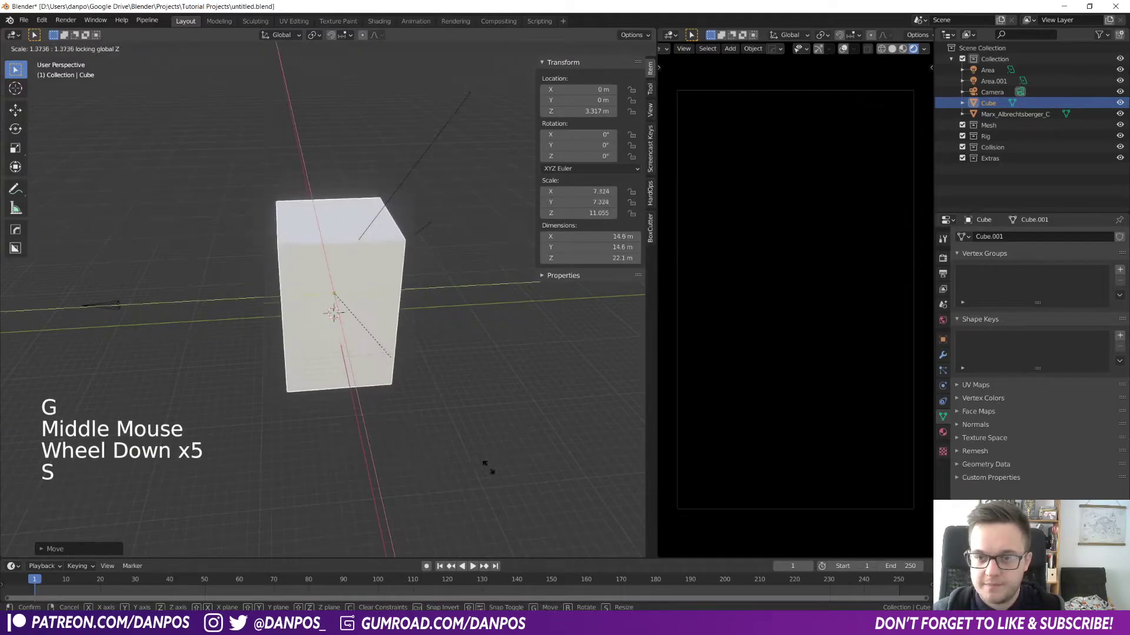
{"action": "left_click", "coordinate": [627, 480]}
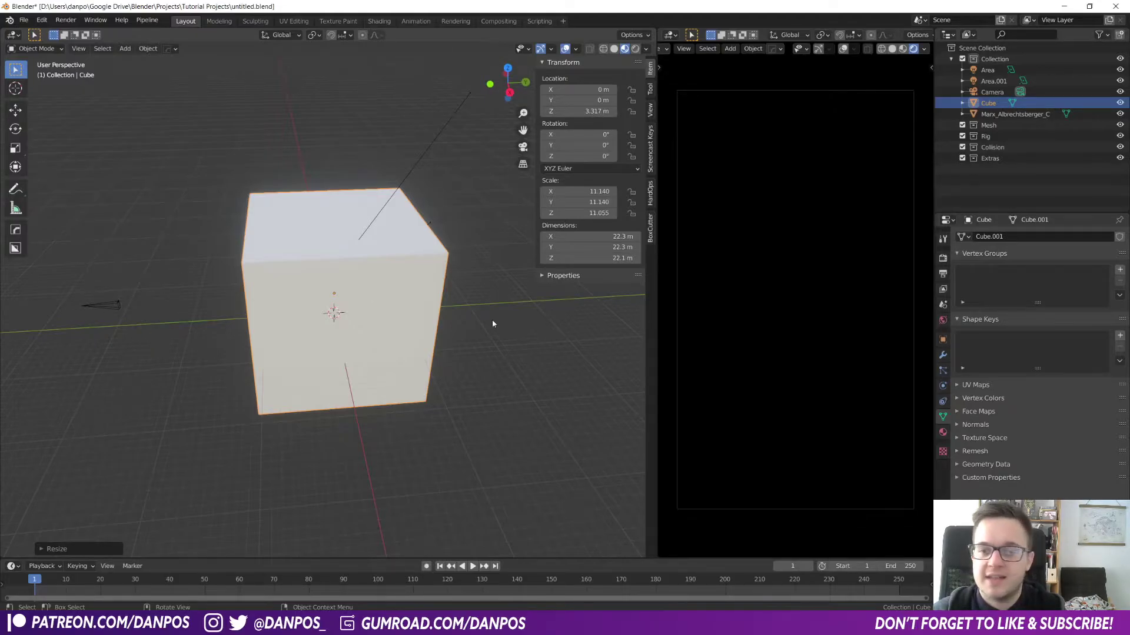
{"action": "left_click", "coordinate": [489, 417]}
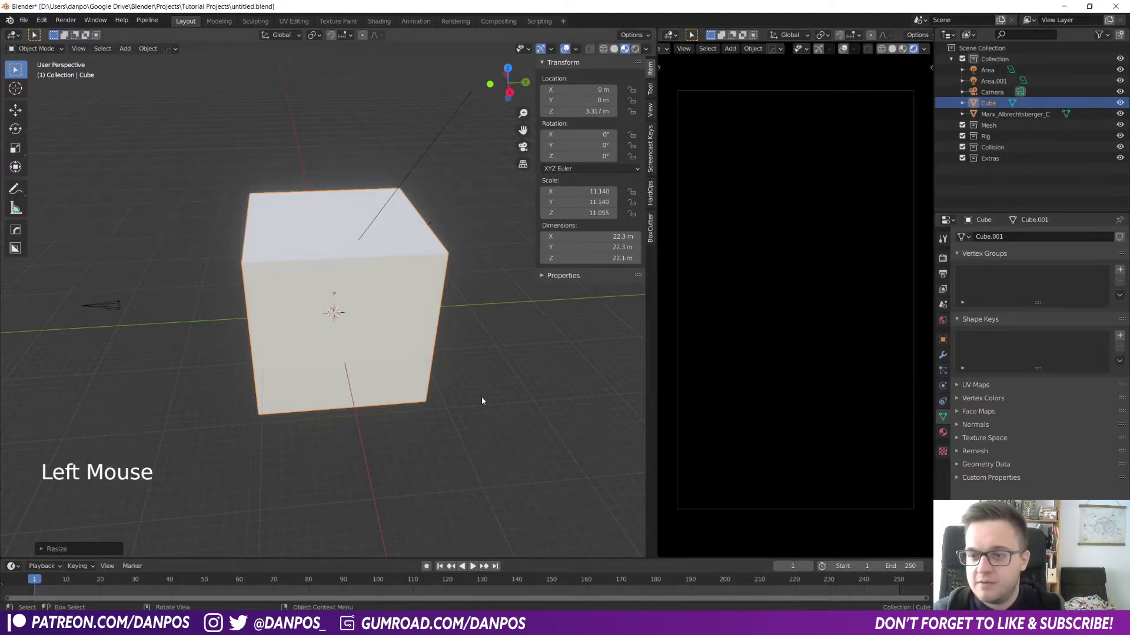
{"action": "left_click", "coordinate": [399, 256]}
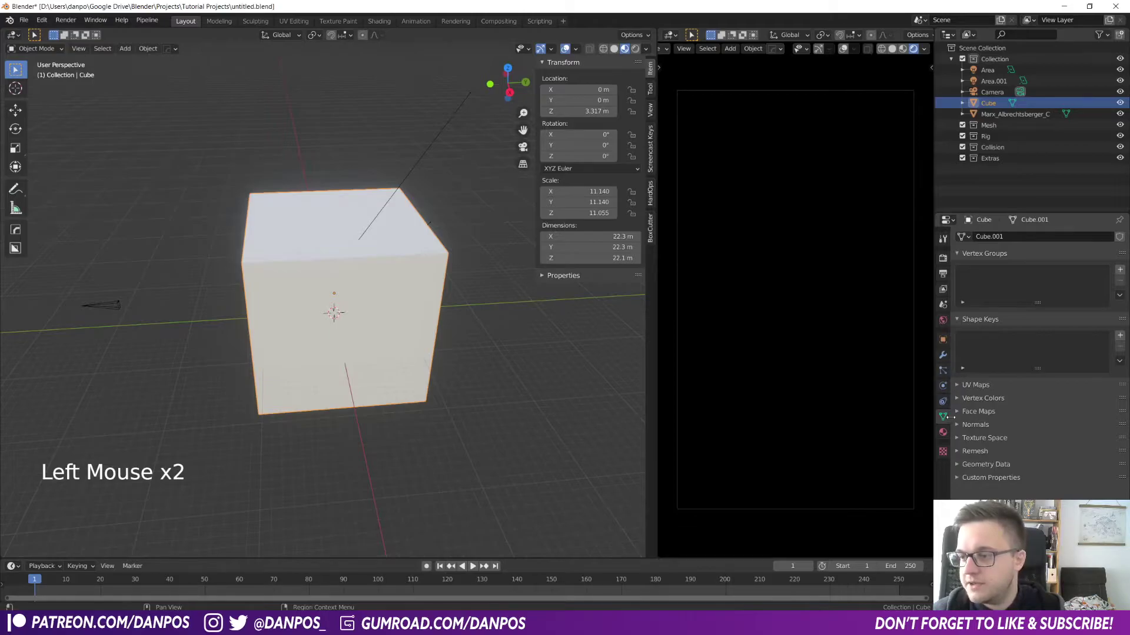
- Change the cube's viewport display type so that only its outline is drawn
{"action": "left_click", "coordinate": [942, 340]}
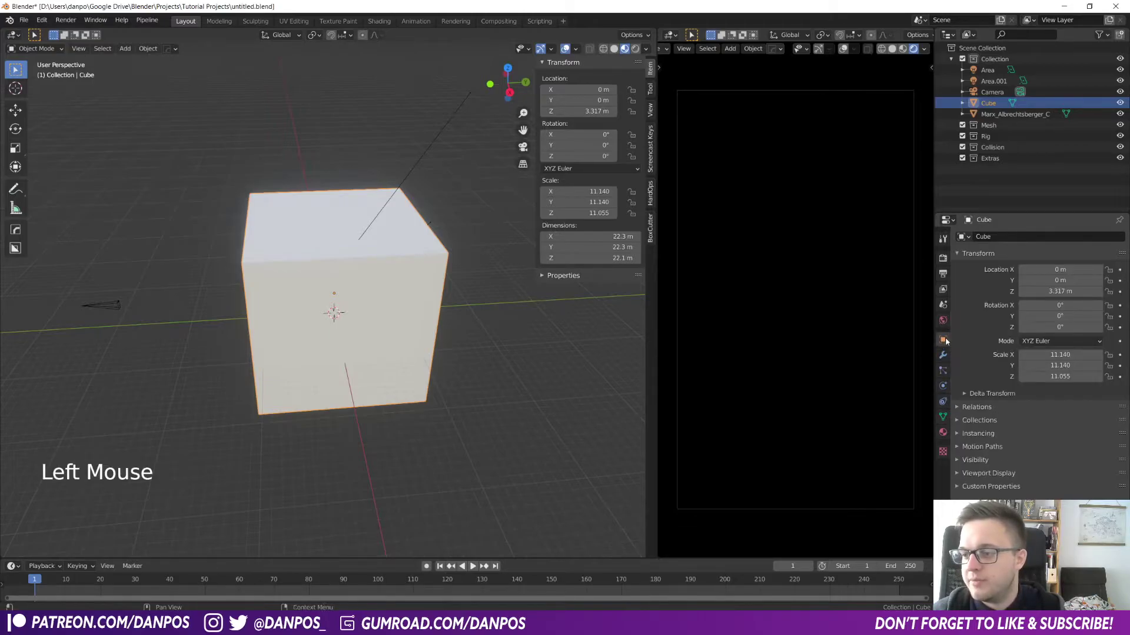
{"action": "left_click", "coordinate": [959, 473]}
{"action": "scroll", "coordinate": [959, 506], "scroll_direction": "down", "scroll_amount": 3}
{"action": "left_click", "coordinate": [1062, 564]}
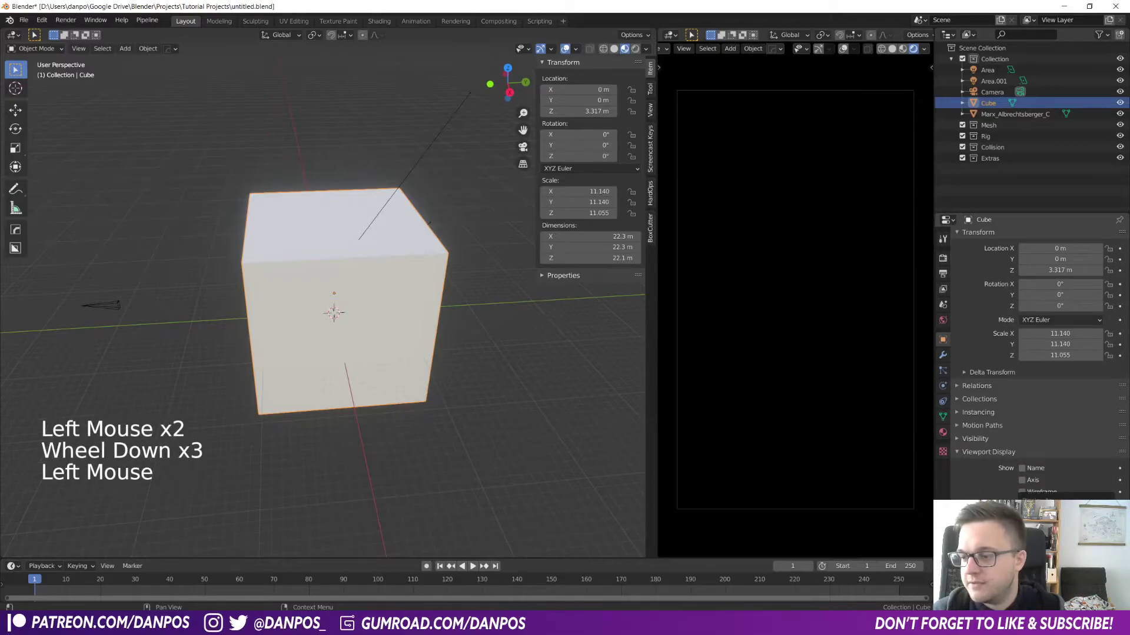
{"action": "left_click", "coordinate": [1059, 528]}
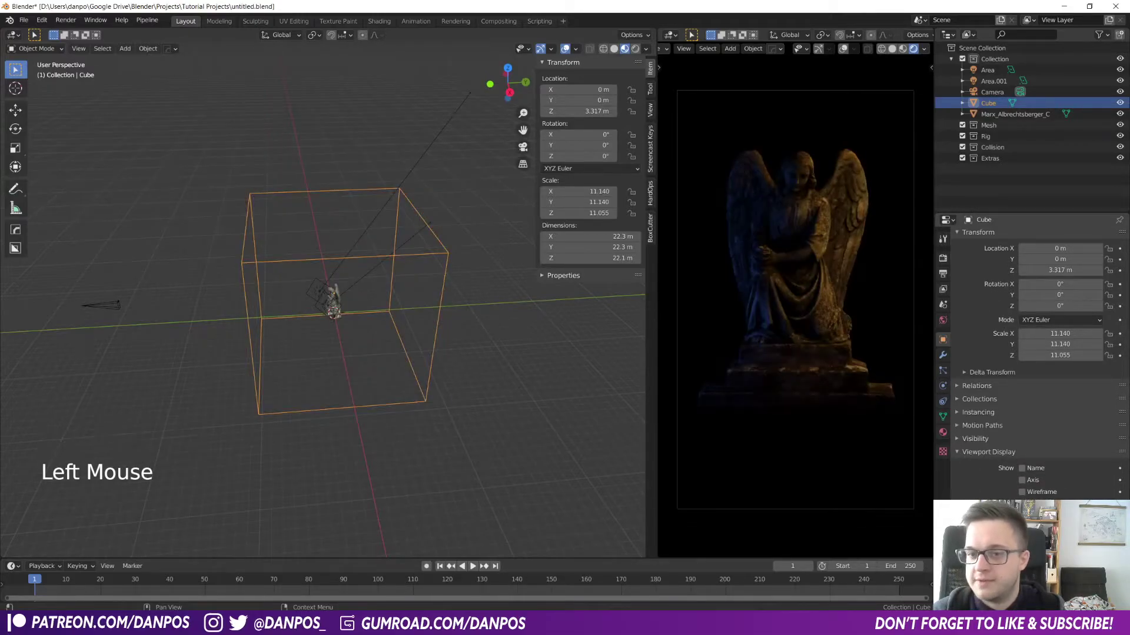
{"action": "middle_click_drag", "start_coordinate": [446, 456], "coordinate": [509, 415]}
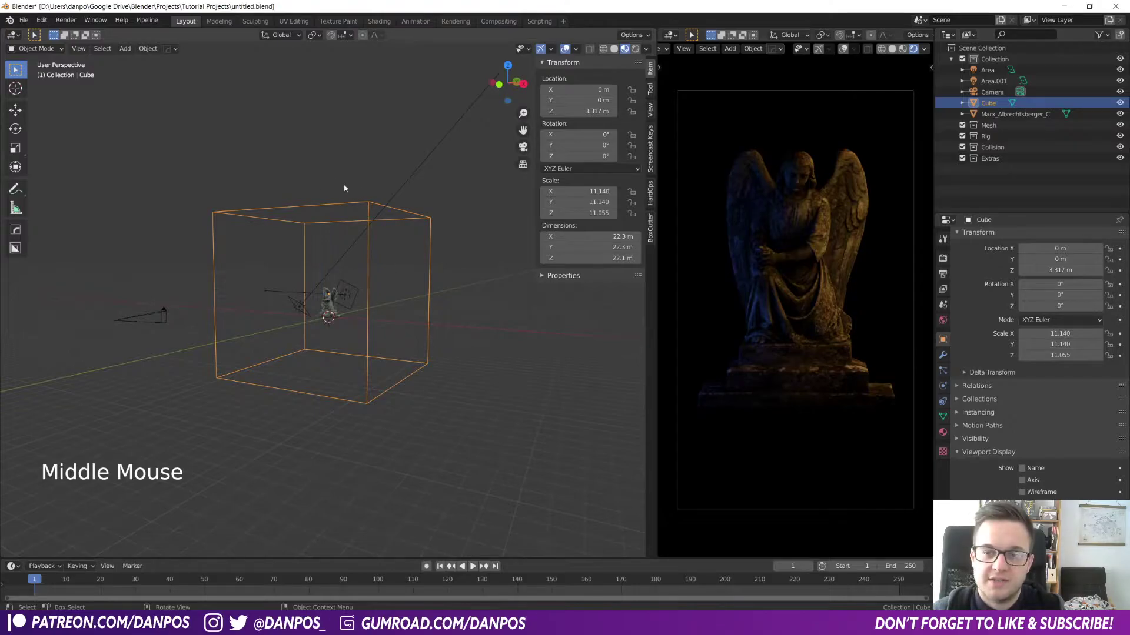
- Create a new material on the cube and remove its Principled BSDF surface shader
{"action": "left_click", "coordinate": [943, 434]}
{"action": "left_click", "coordinate": [943, 433]}
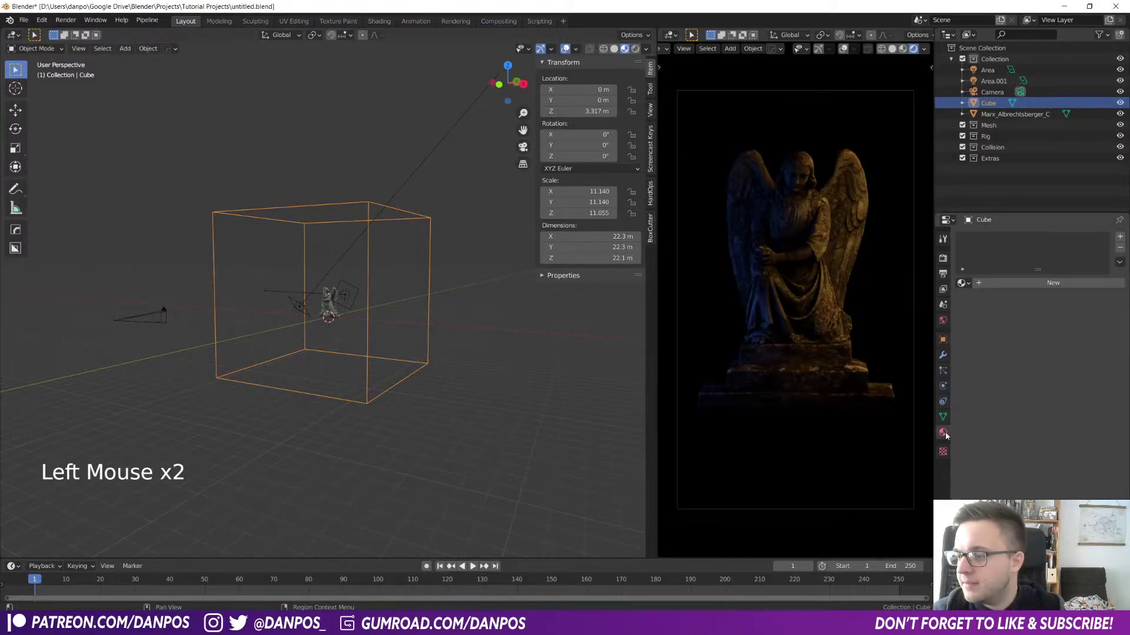
{"action": "left_click", "coordinate": [1056, 283]}
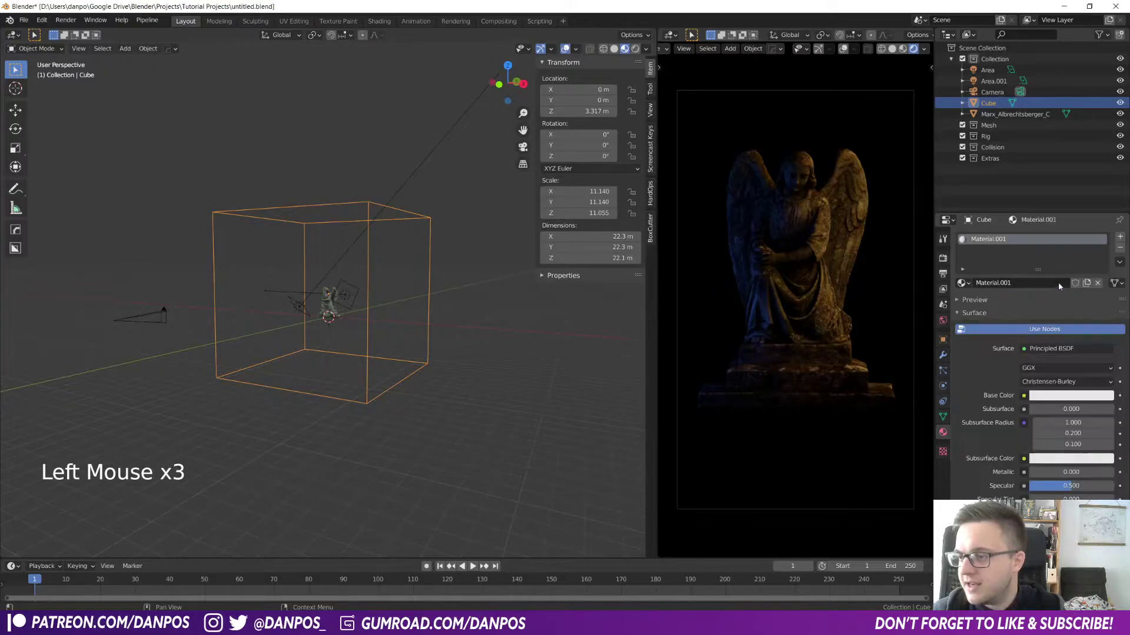
{"action": "left_click", "coordinate": [1047, 349]}
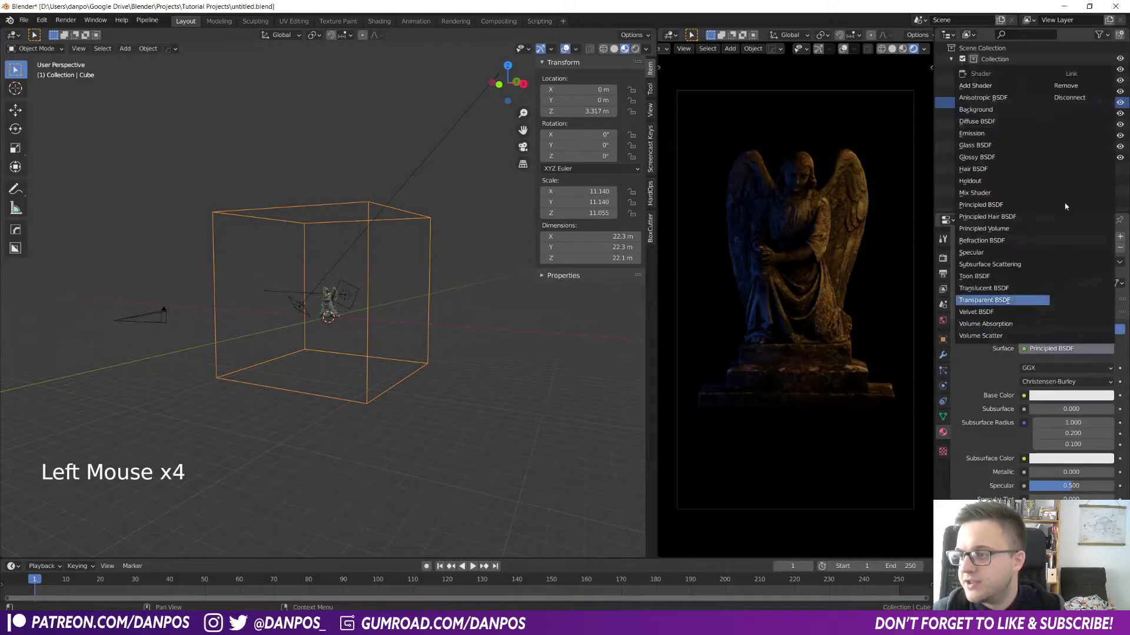
{"action": "left_click", "coordinate": [1076, 87]}
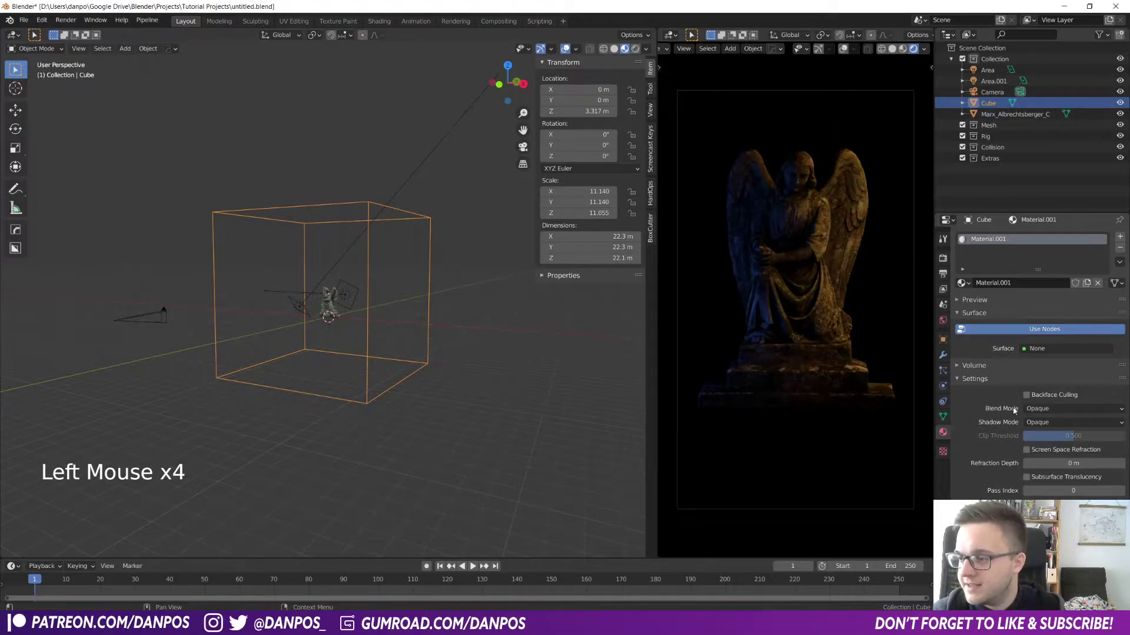
- Assign a Principled Volume shader to the volume of the cube's material
{"action": "left_click", "coordinate": [959, 365]}
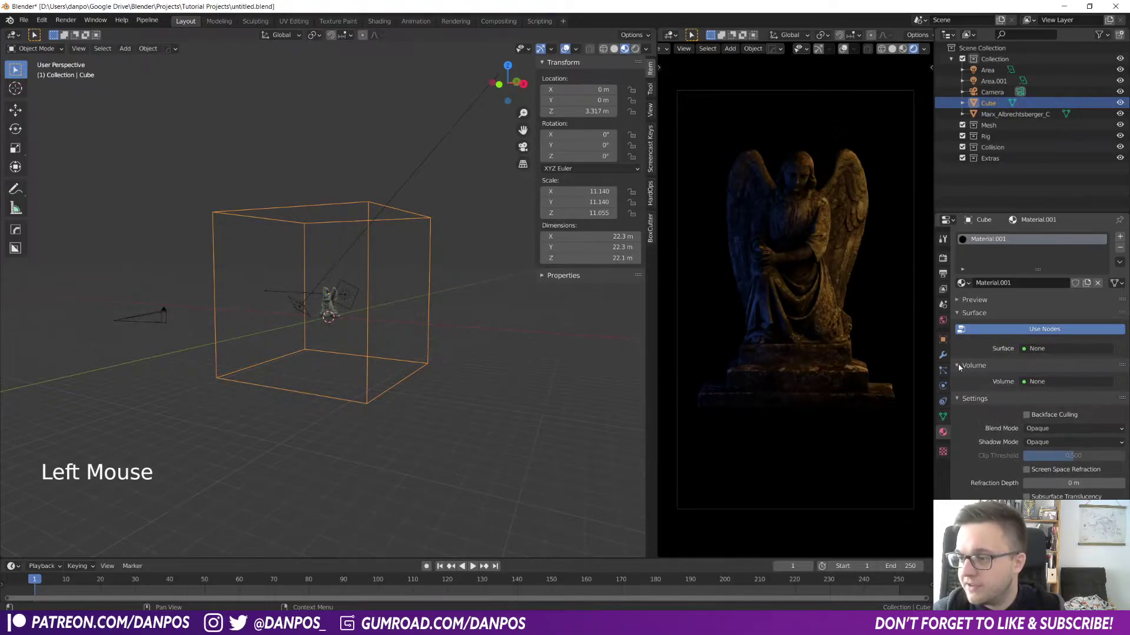
{"action": "left_click", "coordinate": [1035, 382]}
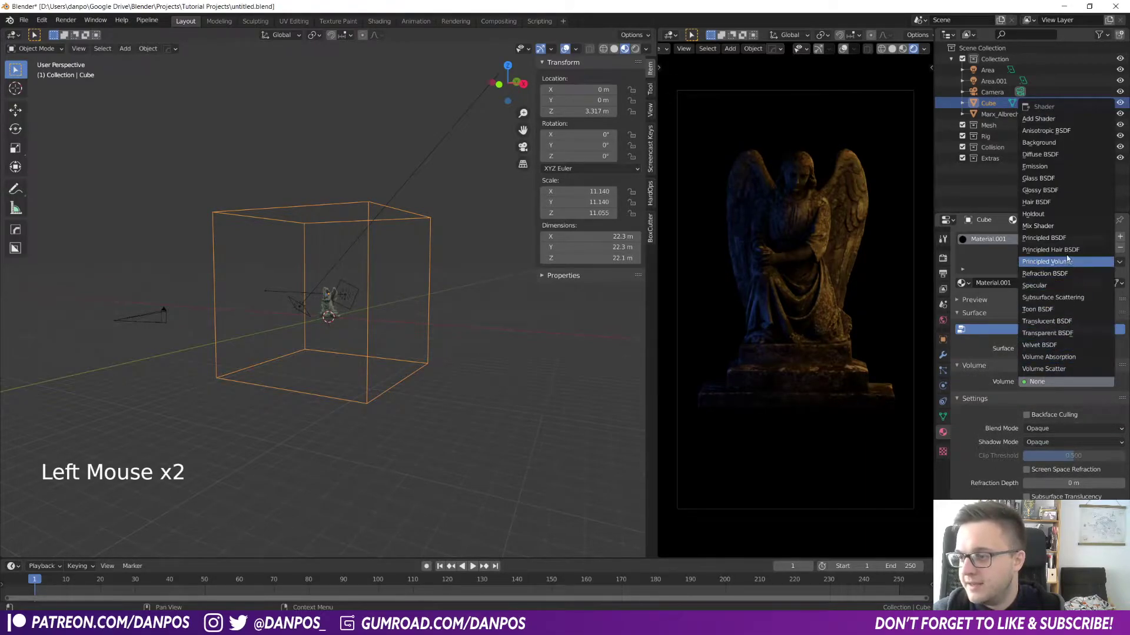
{"action": "left_click", "coordinate": [1040, 262]}
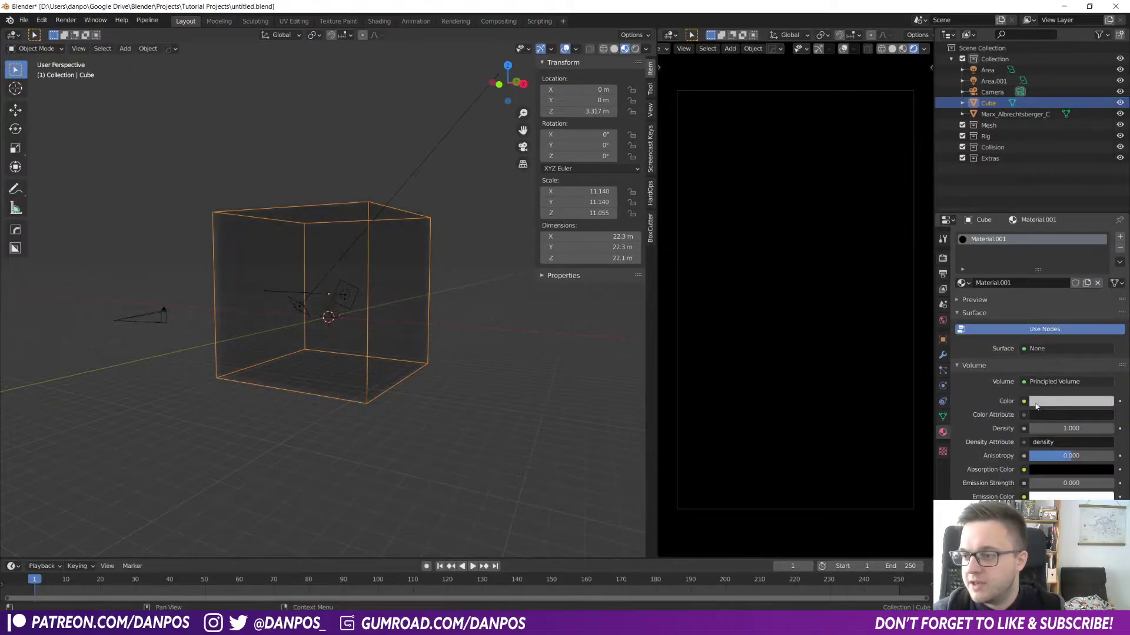
- Set the Principled Volume density of the cube's material to 0.1
{"action": "scroll", "coordinate": [295, 326], "scroll_direction": "up", "scroll_amount": 4}
{"action": "middle_click_drag", "start_coordinate": [353, 315], "coordinate": [318, 325]}
{"action": "scroll", "coordinate": [318, 325], "scroll_direction": "down", "scroll_amount": 4}
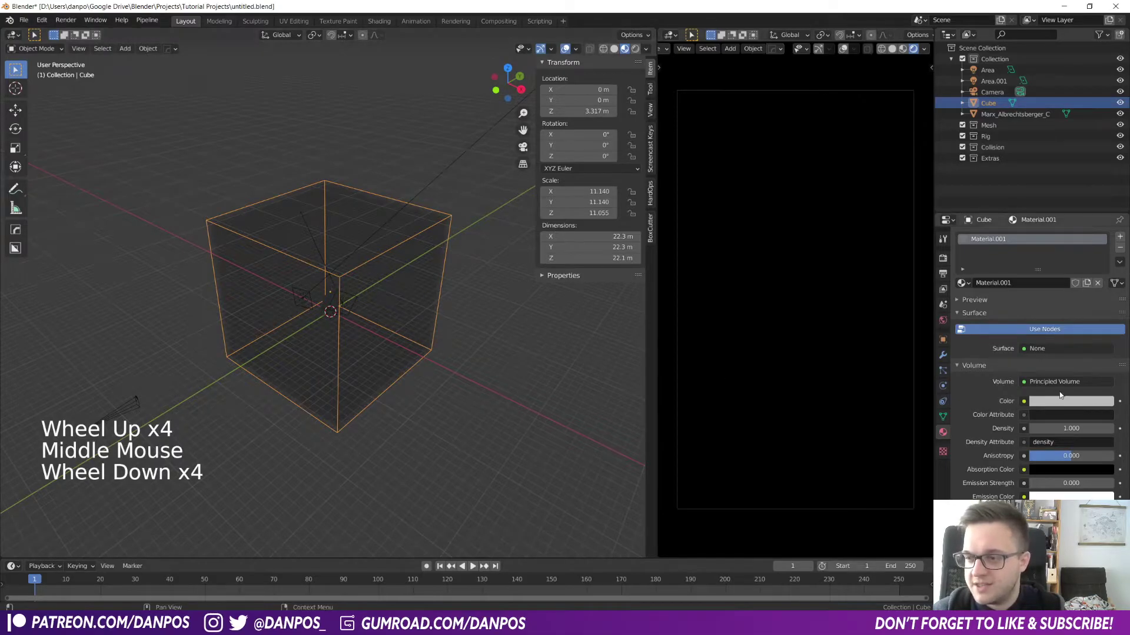
{"action": "left_click", "coordinate": [1072, 429]}
{"action": "type", "text": "0.1"}
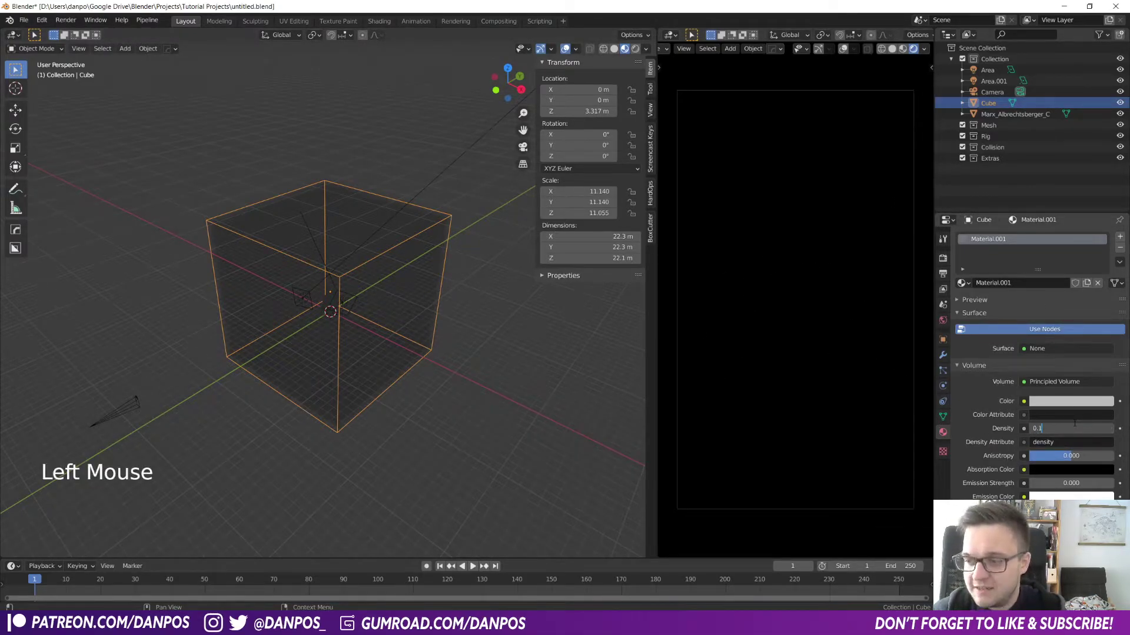
{"action": "key", "text": "Return"}
- Try Principled Volume densities of 0.5 and 0.05 on the cube's material
{"action": "left_click", "coordinate": [1072, 428]}
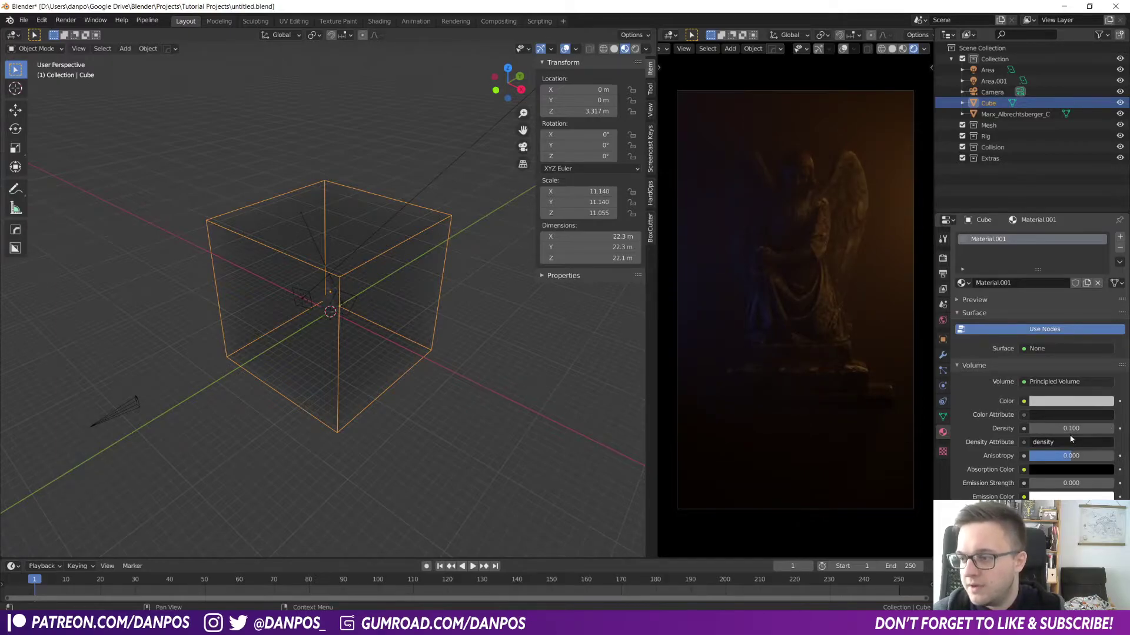
{"action": "type", "text": "0.5"}
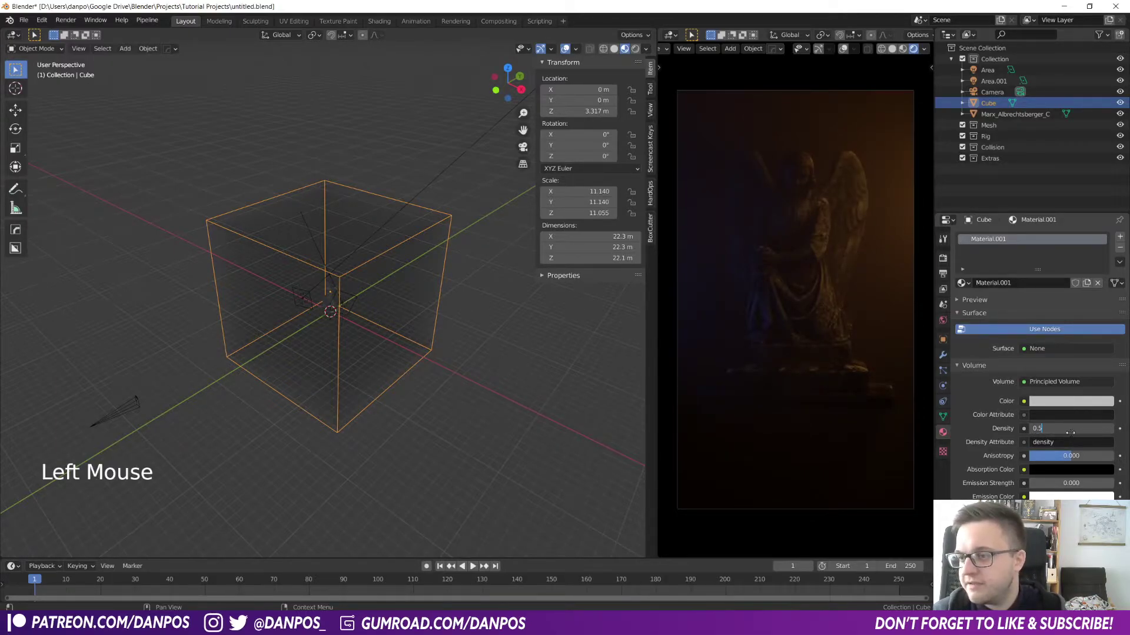
{"action": "key", "text": "Return"}
{"action": "left_click", "coordinate": [1071, 433]}
{"action": "type", "text": "0.05"}
{"action": "key", "text": "Return"}
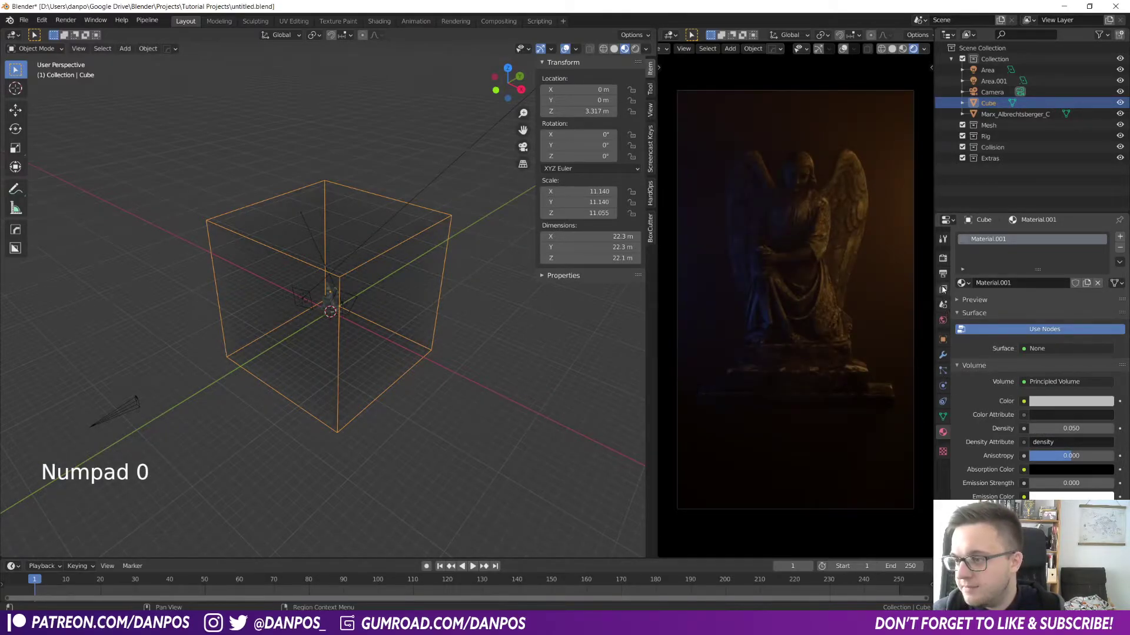
- Show the Volumetrics settings in the scene's render properties
{"action": "left_click", "coordinate": [943, 258]}
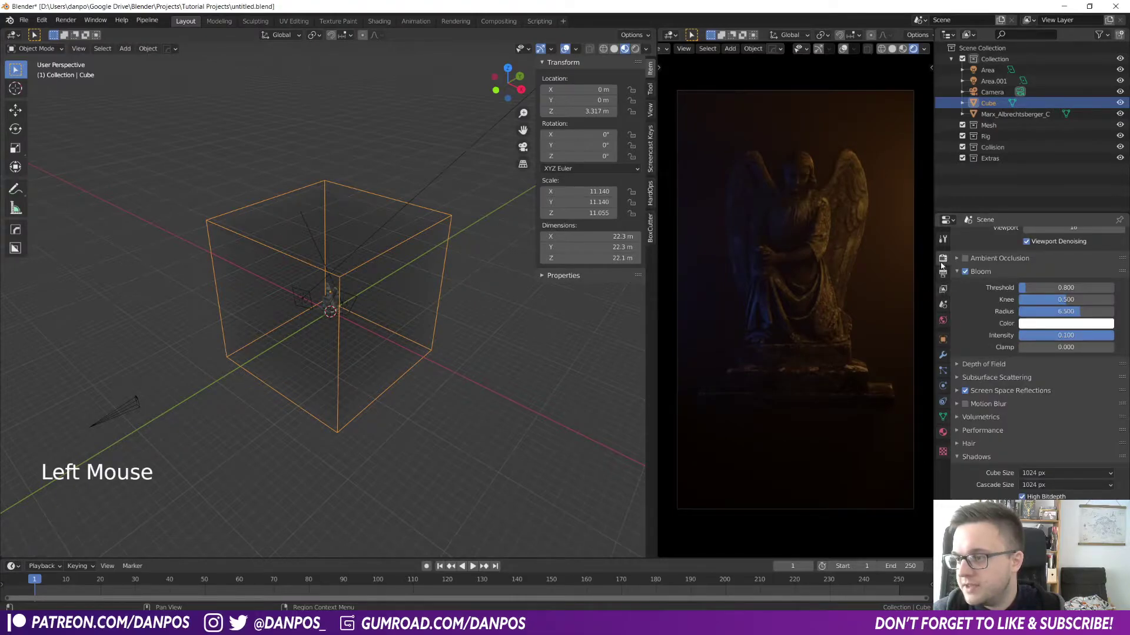
{"action": "left_click", "coordinate": [959, 419]}
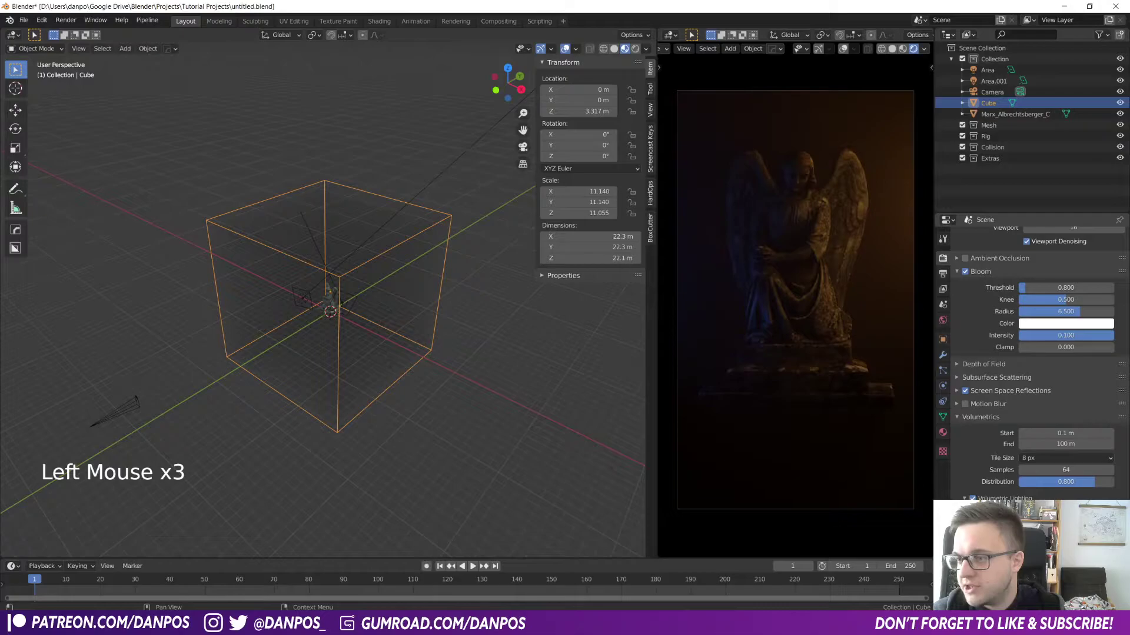
{"action": "left_click", "coordinate": [337, 332]}
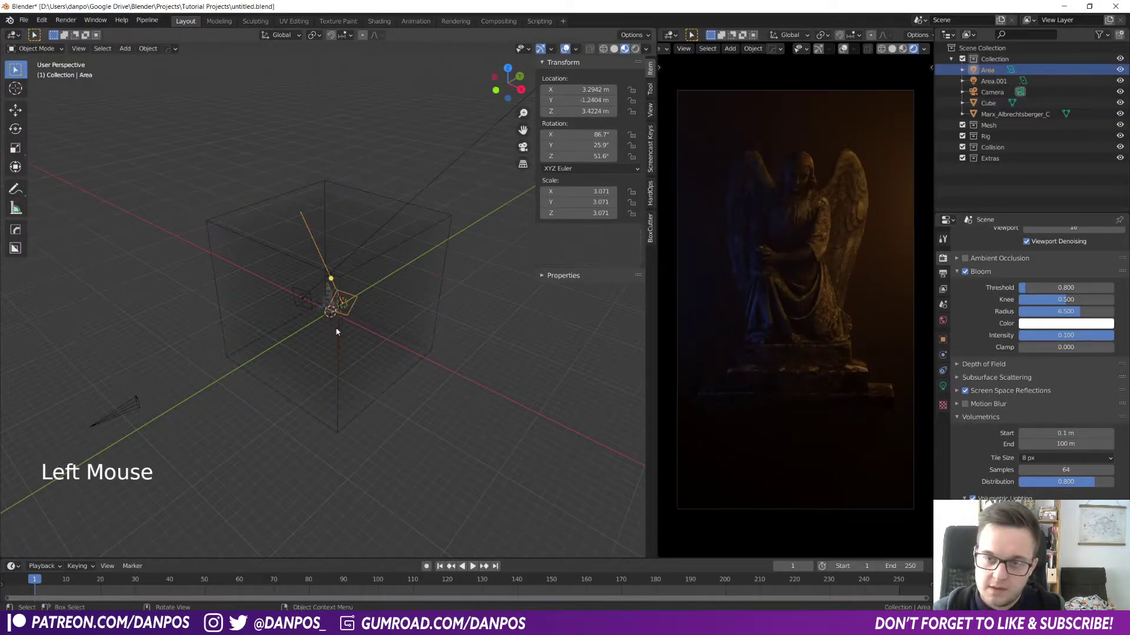
{"action": "left_click", "coordinate": [336, 344]}
{"action": "key", "text": "s"}
{"action": "key", "text": "y"}
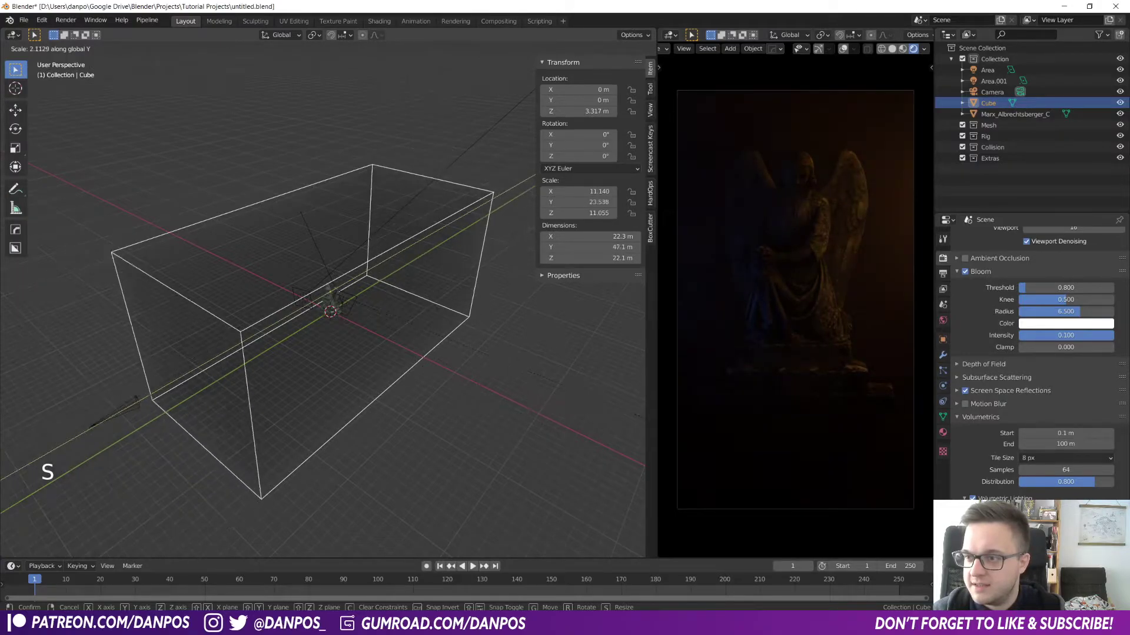
{"action": "right_click", "coordinate": [533, 147]}
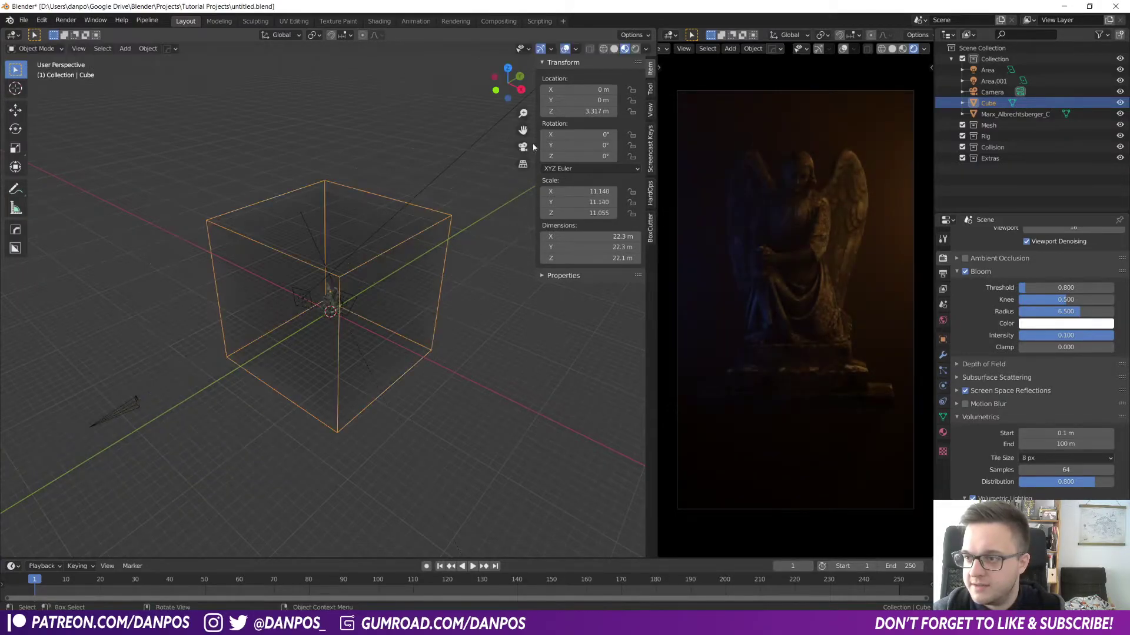
- Adjust the power of the orange area light to 168.92 W and of the blue area light to 61.83 W
{"action": "left_click", "coordinate": [353, 300]}
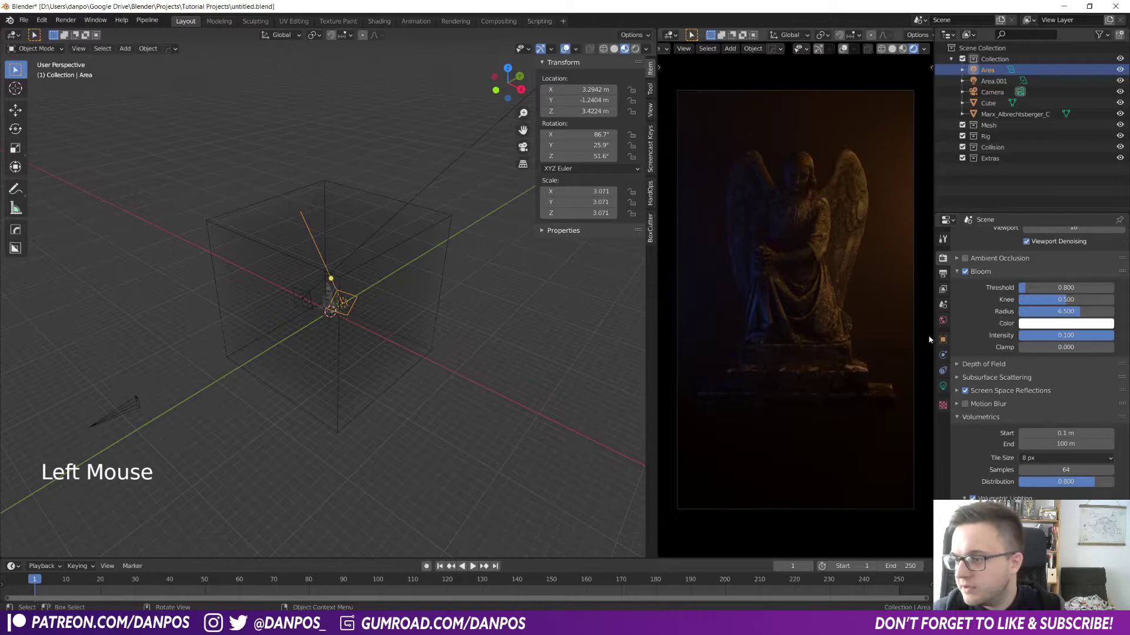
{"action": "left_click", "coordinate": [943, 387]}
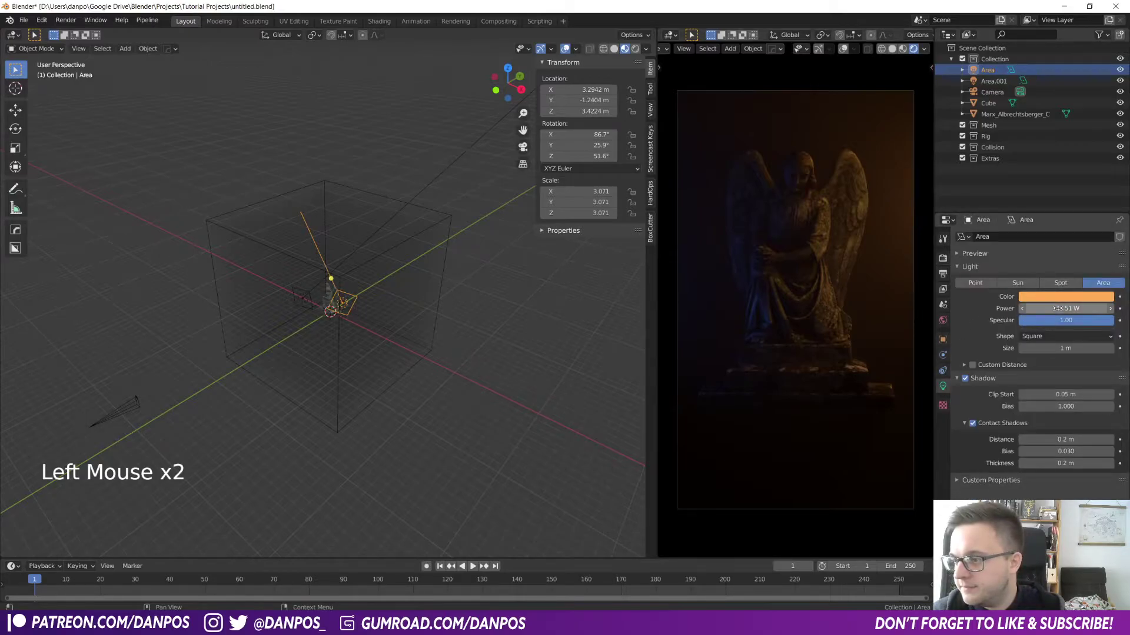
{"action": "left_click_drag", "start_coordinate": [1062, 308], "coordinate": [1077, 308], "text": "shift"}
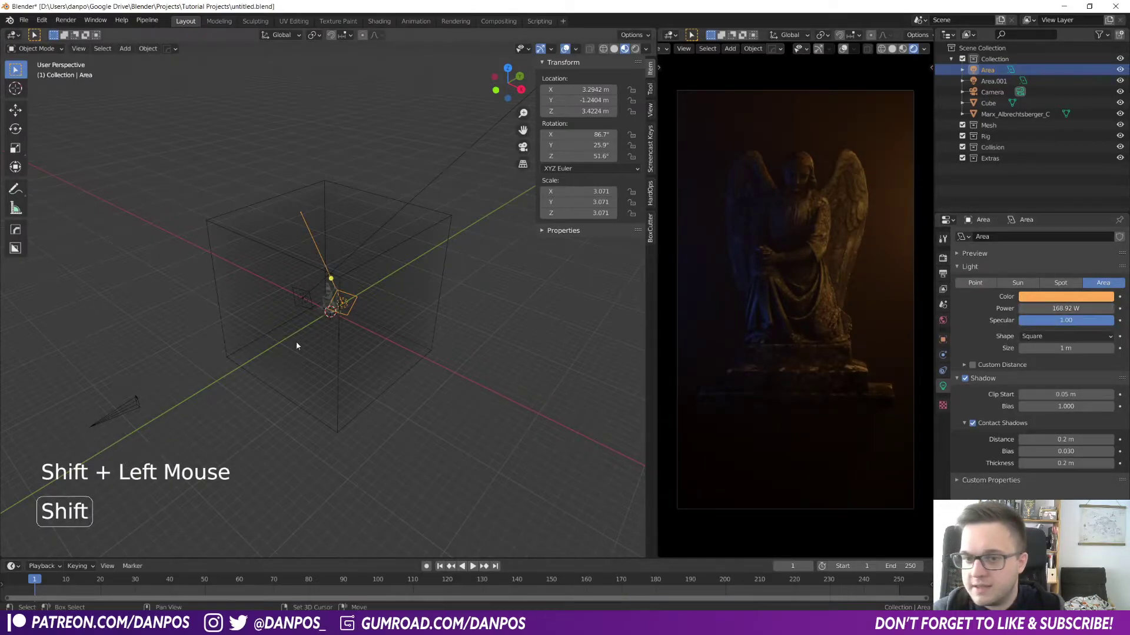
{"action": "left_click", "coordinate": [302, 299]}
{"action": "left_click_drag", "start_coordinate": [1065, 308], "coordinate": [1059, 308], "text": "shift"}
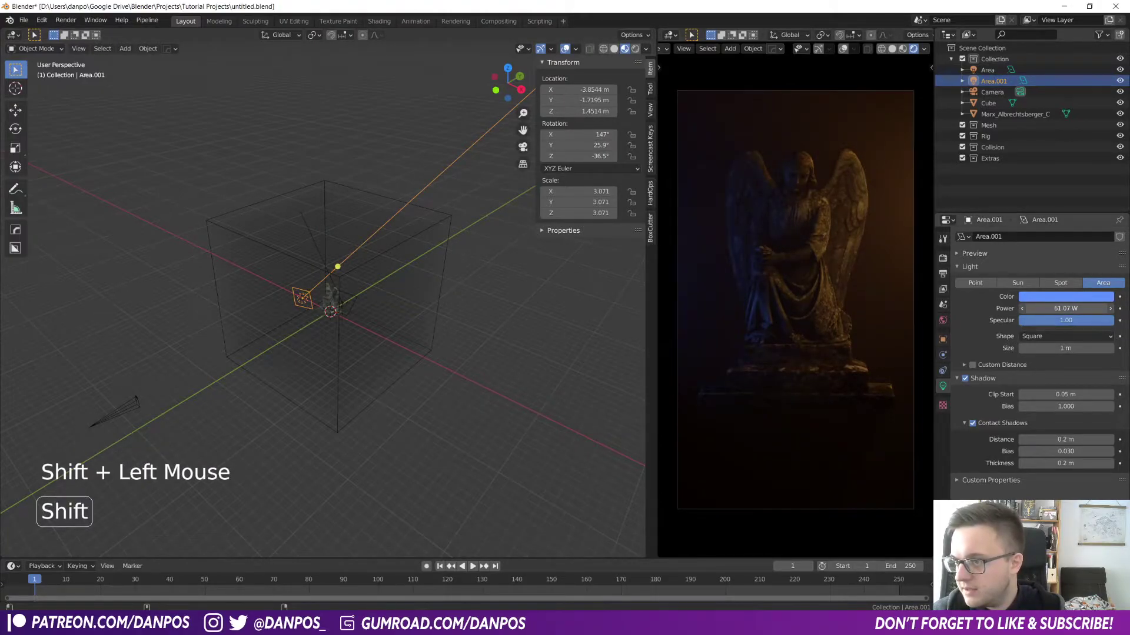
- Set the Principled Volume density of the fog cube's material to 0.025
{"action": "left_click", "coordinate": [432, 232]}
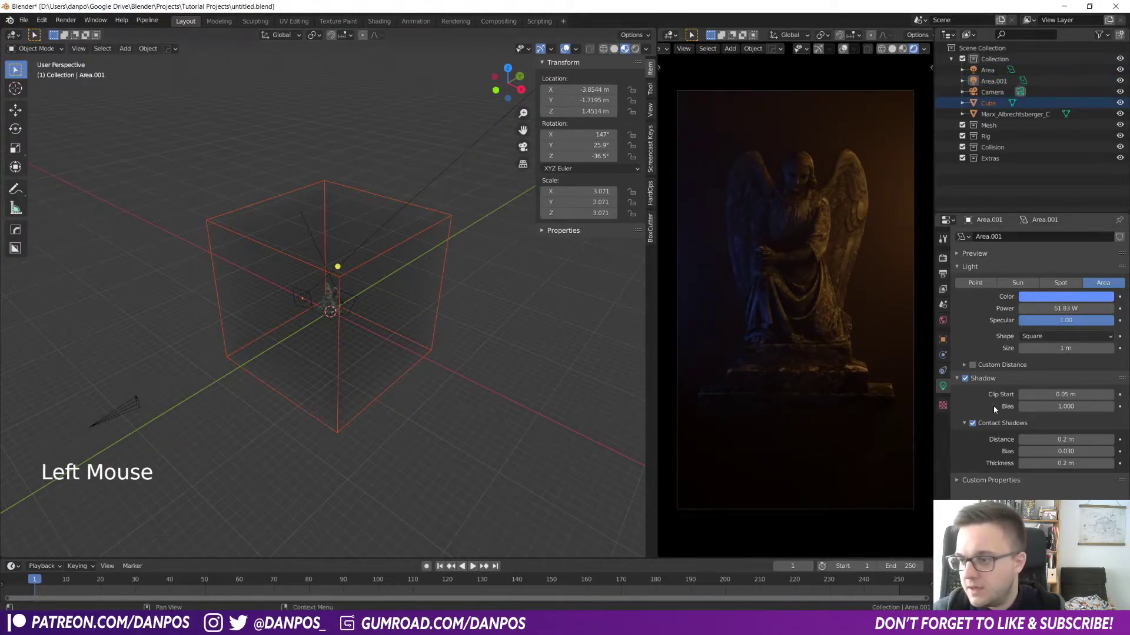
{"action": "left_click", "coordinate": [421, 243]}
{"action": "left_click", "coordinate": [421, 244]}
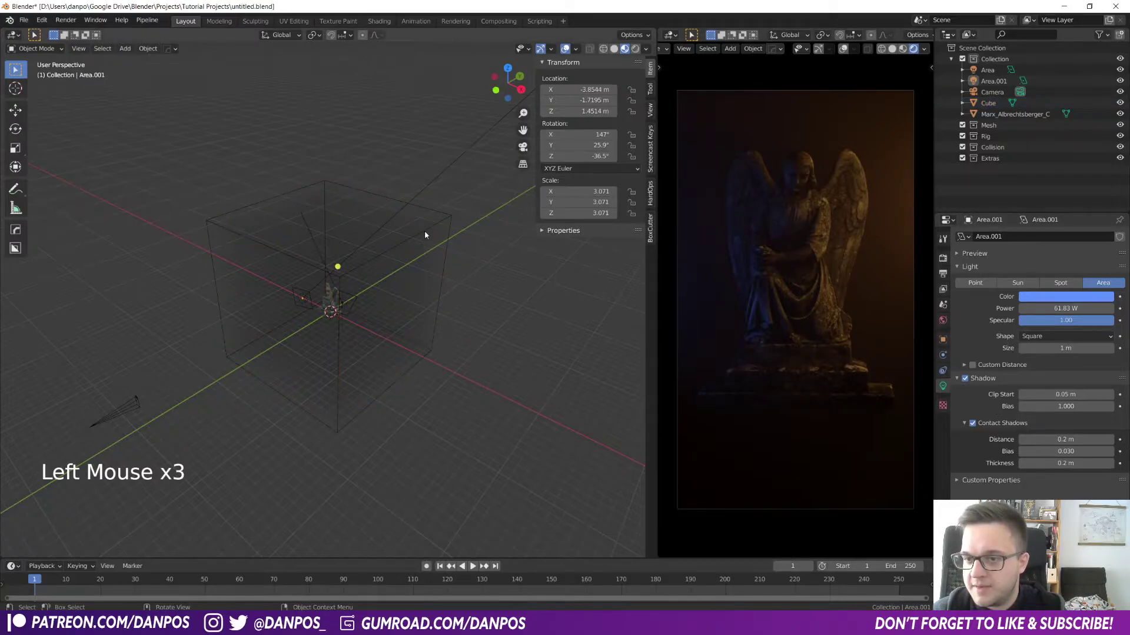
{"action": "left_click", "coordinate": [424, 230]}
{"action": "left_click", "coordinate": [942, 431]}
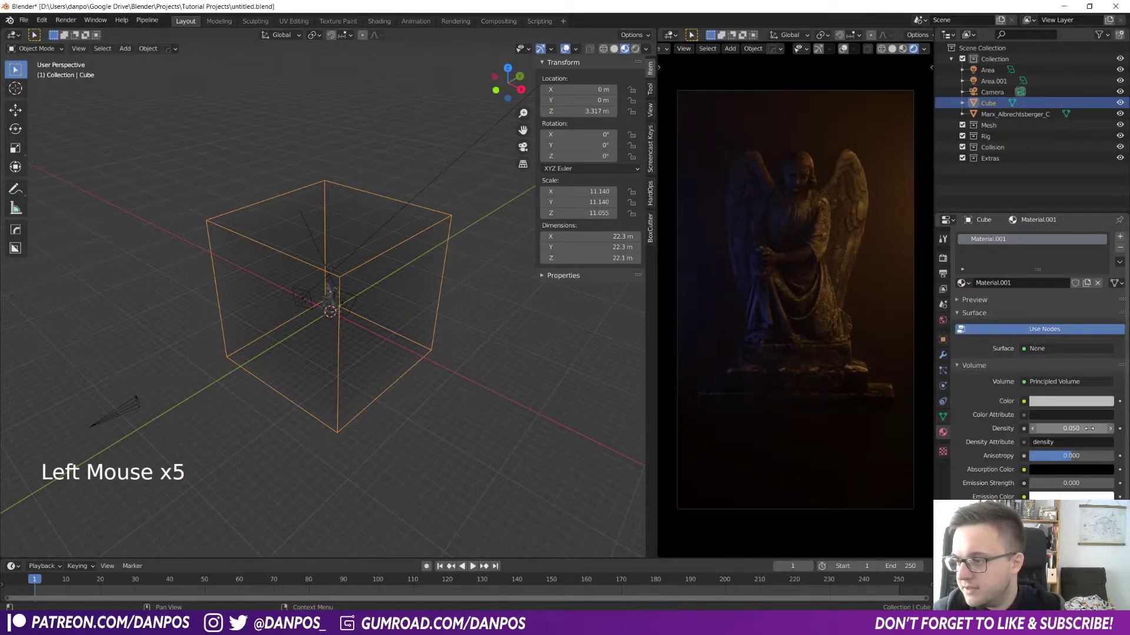
{"action": "left_click", "coordinate": [1068, 428]}
{"action": "type", "text": "0.025"}
{"action": "key", "text": "Return"}
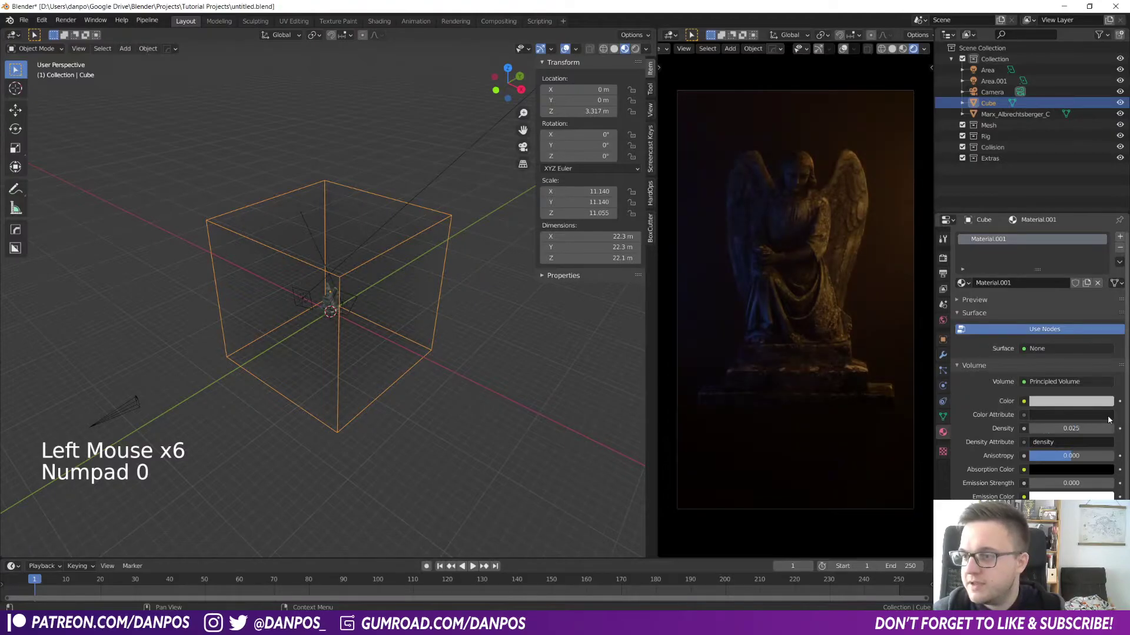
{"action": "scroll", "coordinate": [850, 329], "scroll_direction": "up", "scroll_amount": 4}
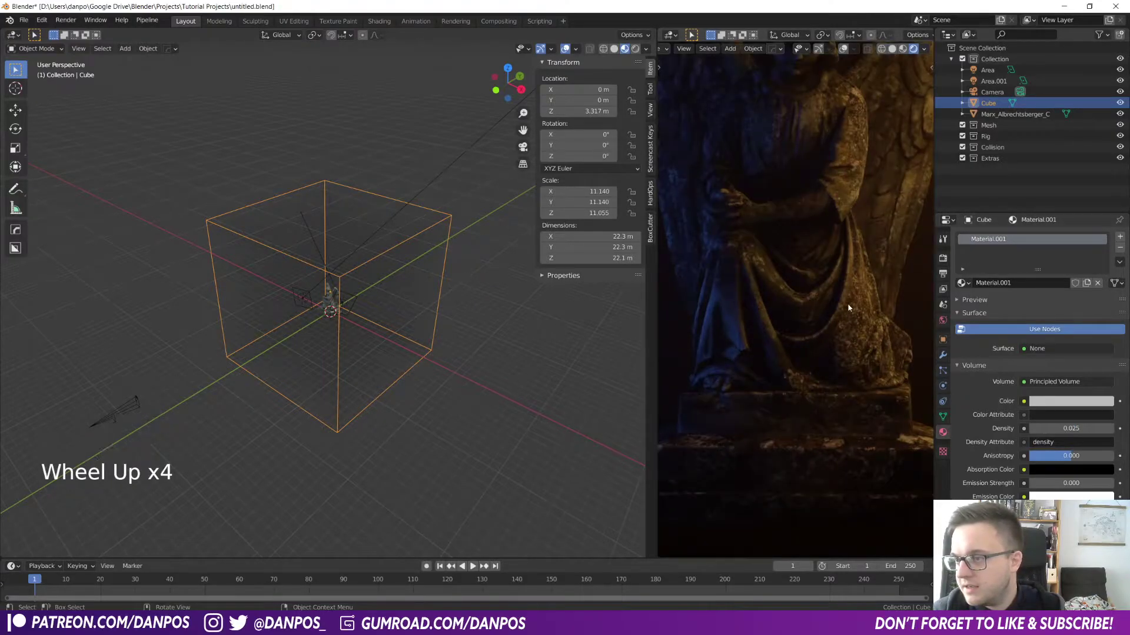
- Move the blue area light beside the statue along the X axis to about -2.76 m
{"action": "scroll", "coordinate": [774, 283], "scroll_direction": "down", "scroll_amount": 4}
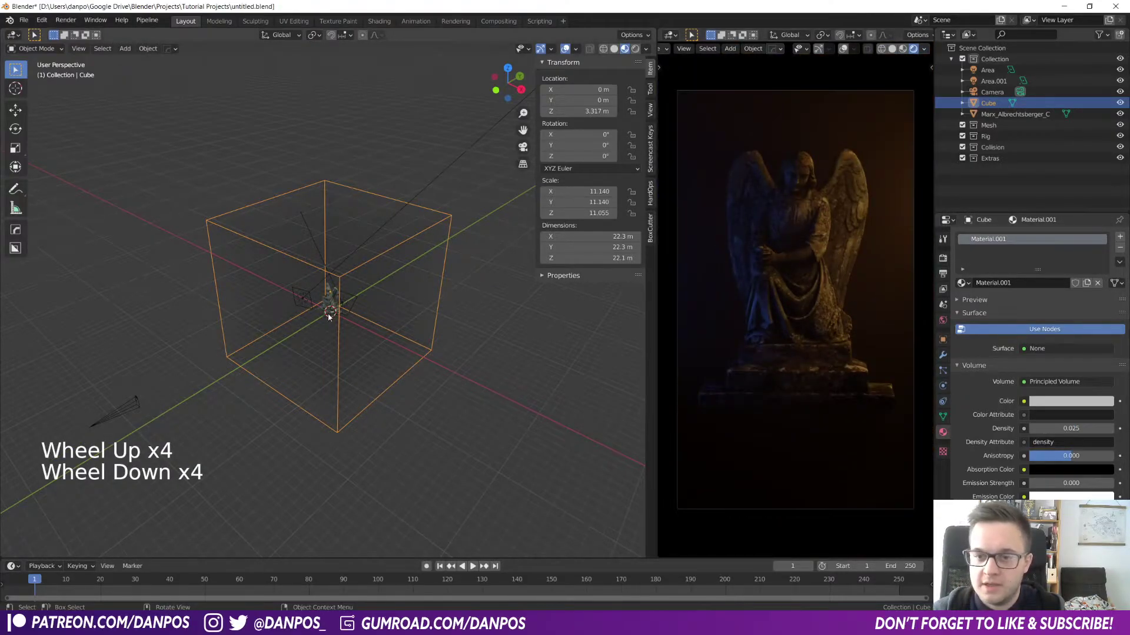
{"action": "left_click", "coordinate": [305, 297]}
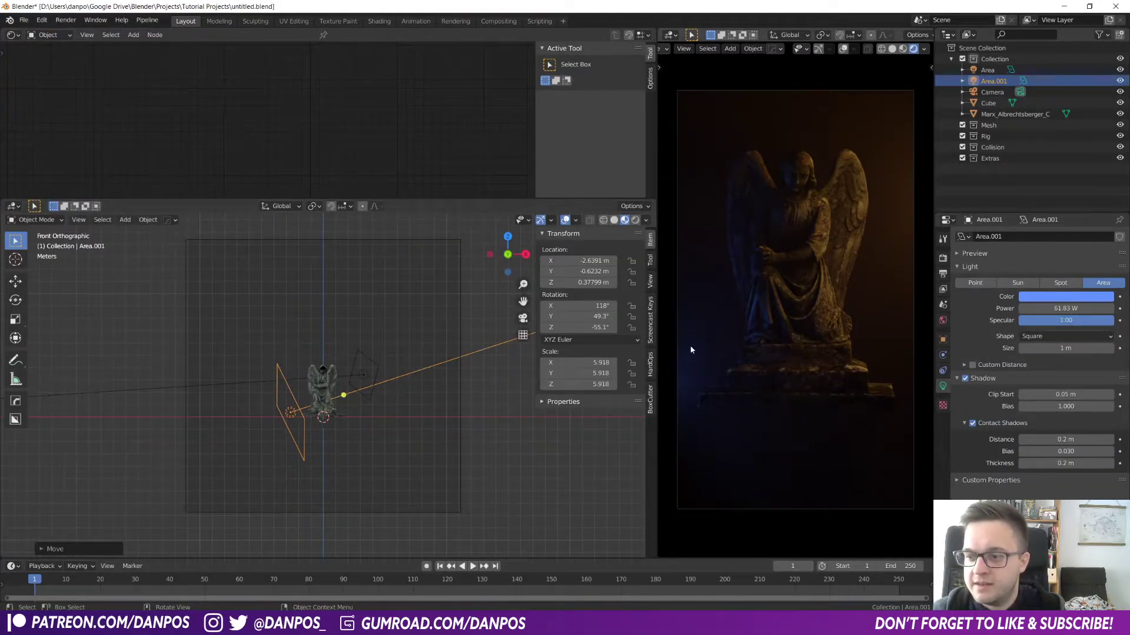
{"action": "key", "text": "g"}
{"action": "key", "text": "x"}
{"action": "left_click", "coordinate": [320, 424]}
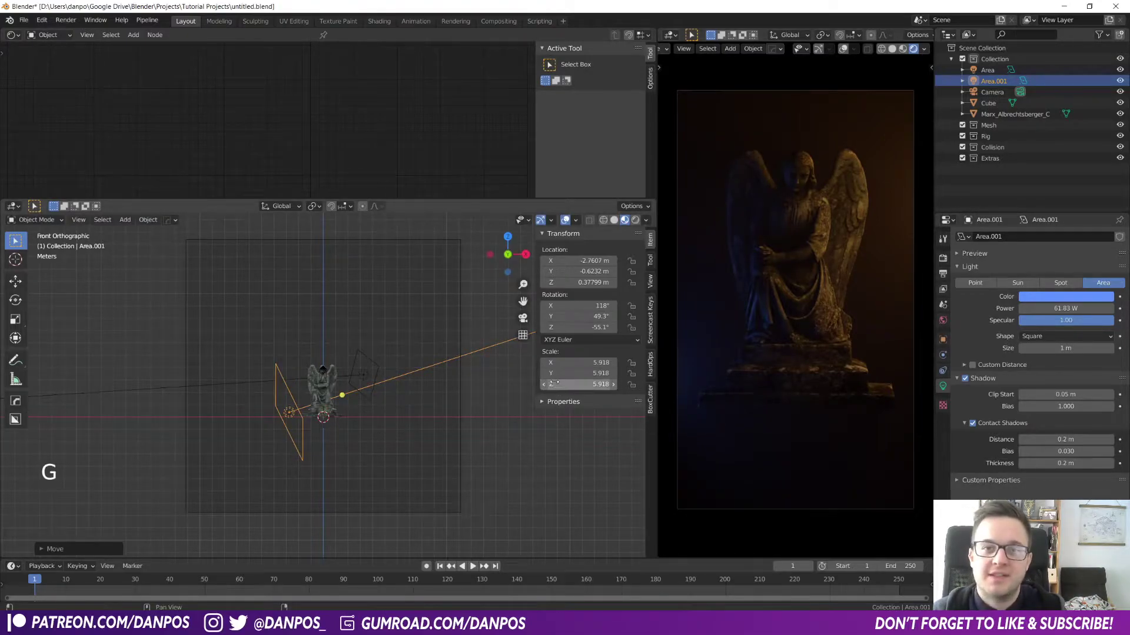
- Show the scene in solid shading, place the 3D cursor at the statue's head and add a plane there
{"action": "middle_click_drag", "start_coordinate": [359, 371], "coordinate": [331, 374]}
{"action": "key", "text": "z"}
{"action": "scroll", "coordinate": [326, 438], "scroll_direction": "up", "scroll_amount": 5}
{"action": "middle_click_drag", "start_coordinate": [325, 439], "coordinate": [326, 316], "text": "shift"}
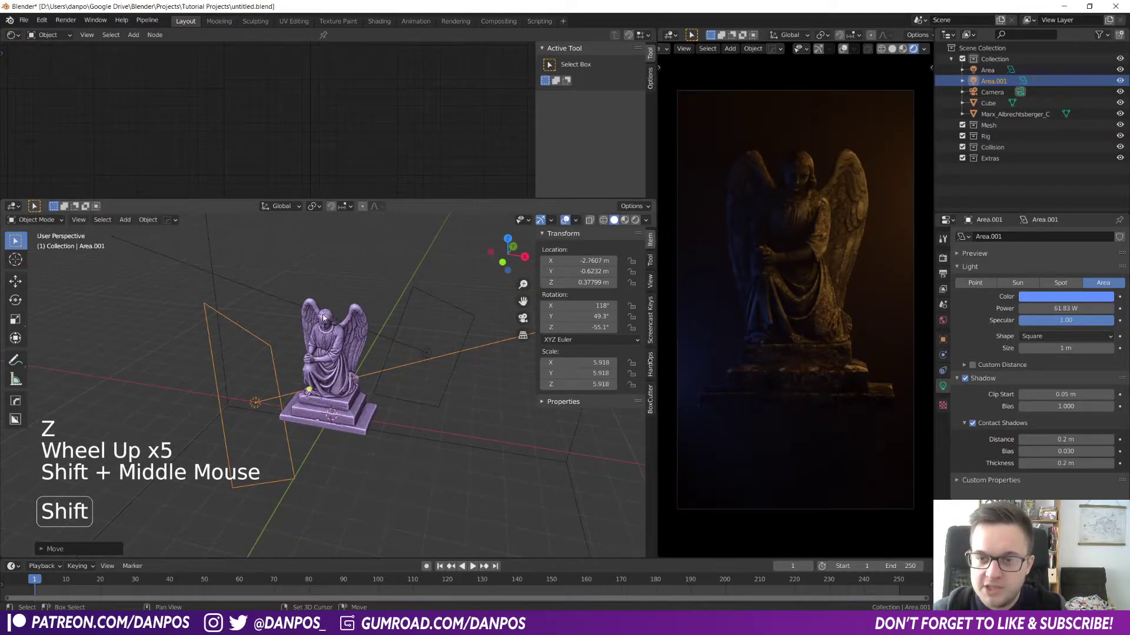
{"action": "right_click", "coordinate": [324, 318], "text": "shift"}
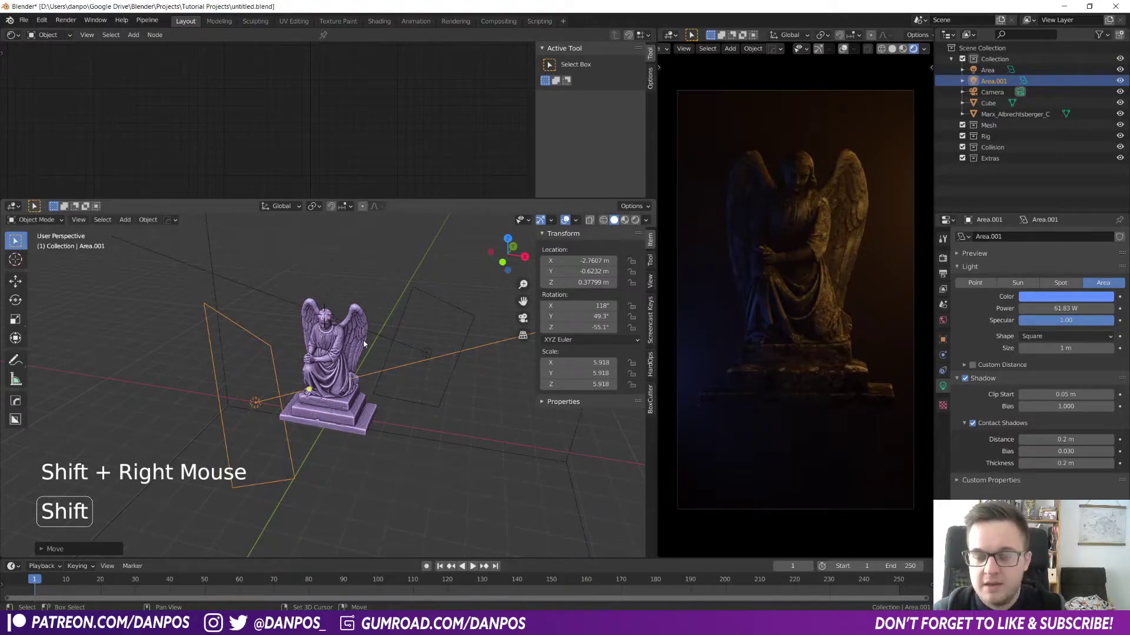
{"action": "key", "text": "shift+a"}
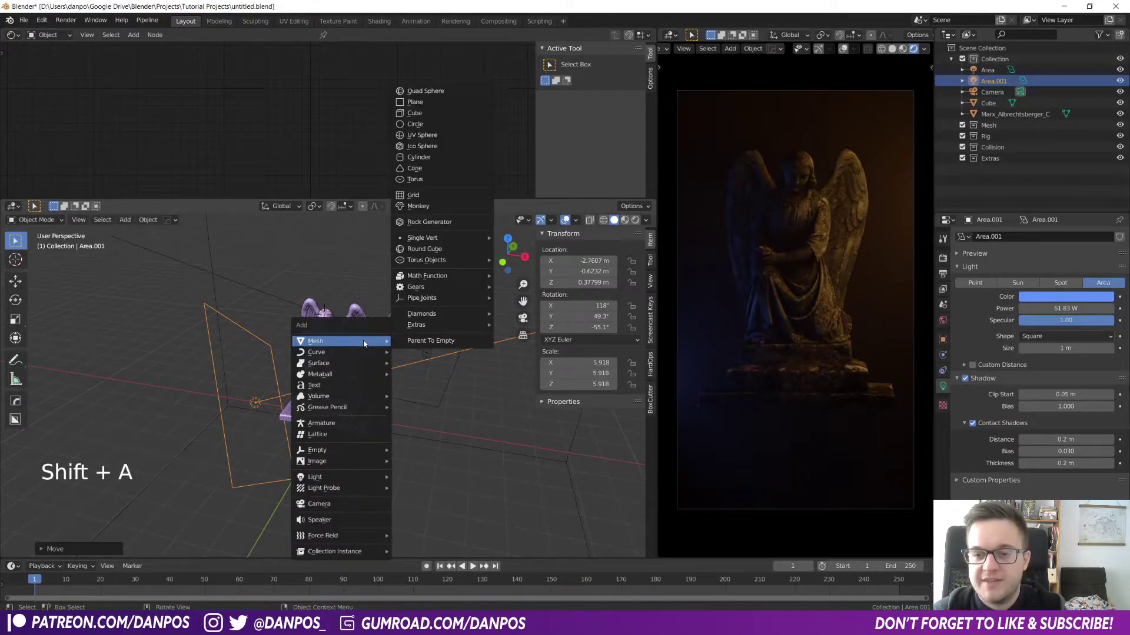
{"action": "left_click", "coordinate": [415, 102]}
- Scale the plane up to about 5.8 m per side and apply its scale
{"action": "key", "text": "s"}
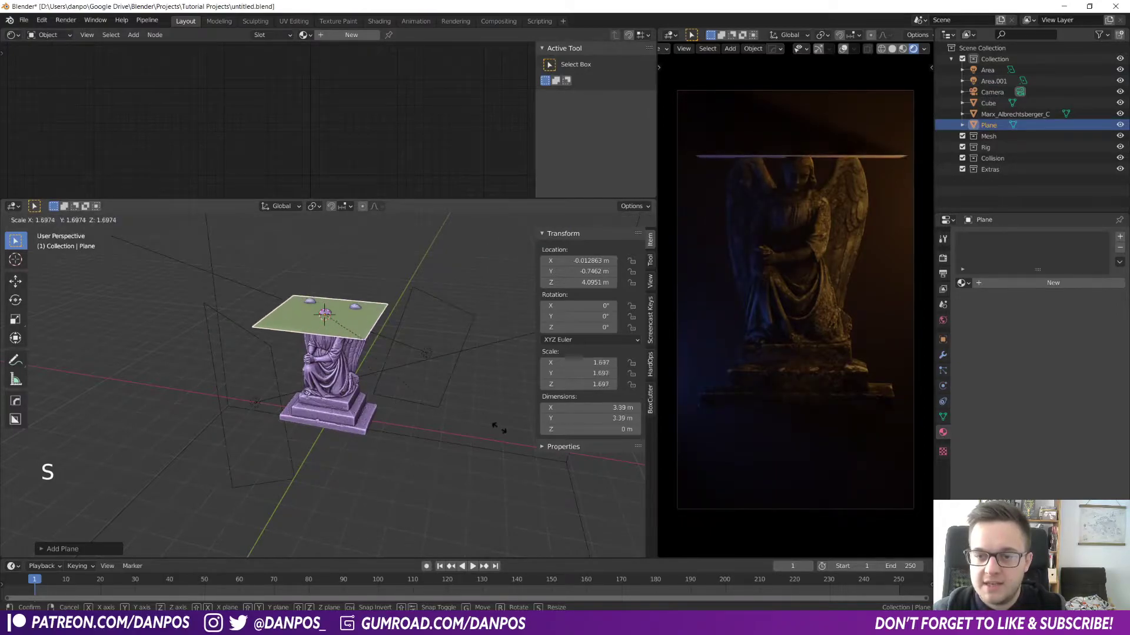
{"action": "left_click", "coordinate": [664, 445]}
{"action": "key", "text": "ctrl+a"}
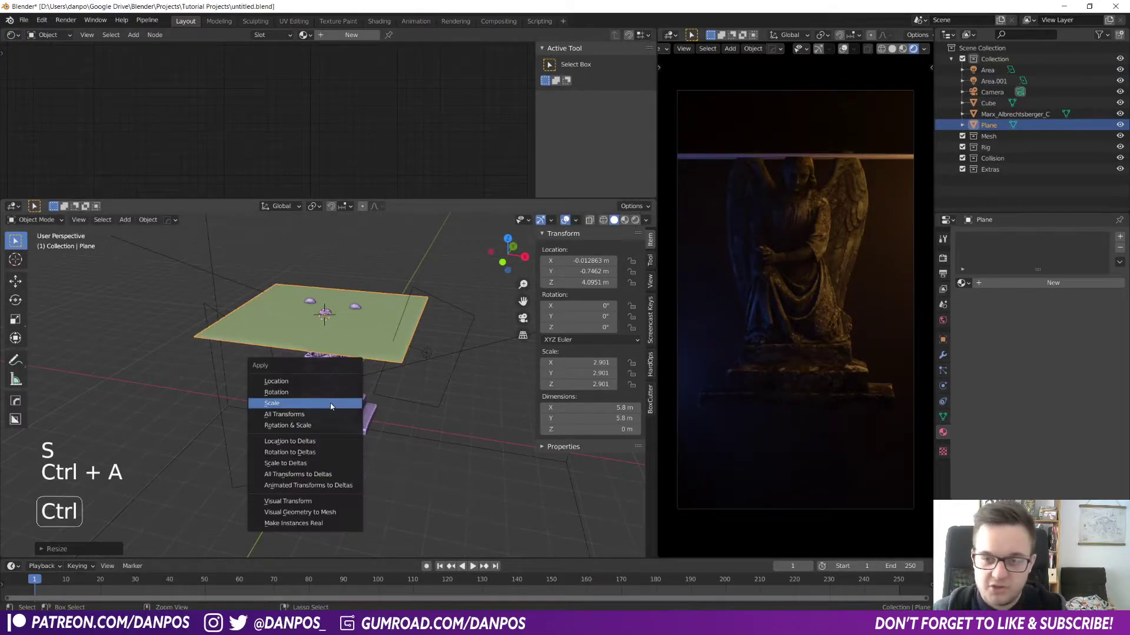
{"action": "left_click", "coordinate": [339, 410]}
- Rotate the plane 180° about the global X axis so that its face points down
{"action": "type", "text": "rx"}
{"action": "type", "text": "180"}
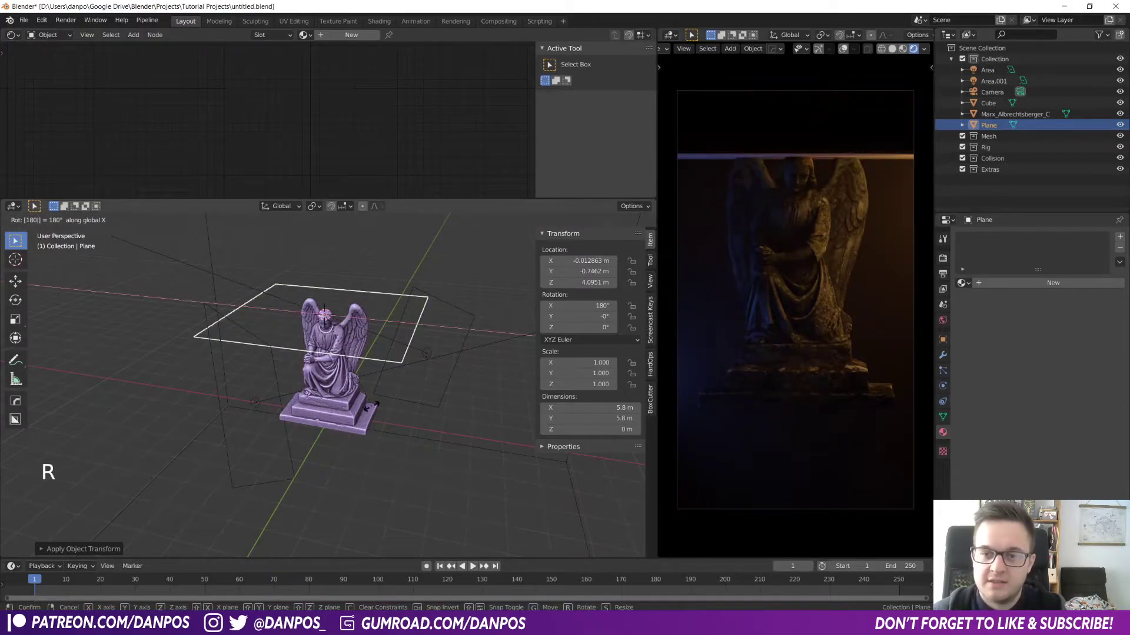
{"action": "key", "text": "Return"}
{"action": "middle_click_drag", "start_coordinate": [370, 387], "coordinate": [381, 277]}
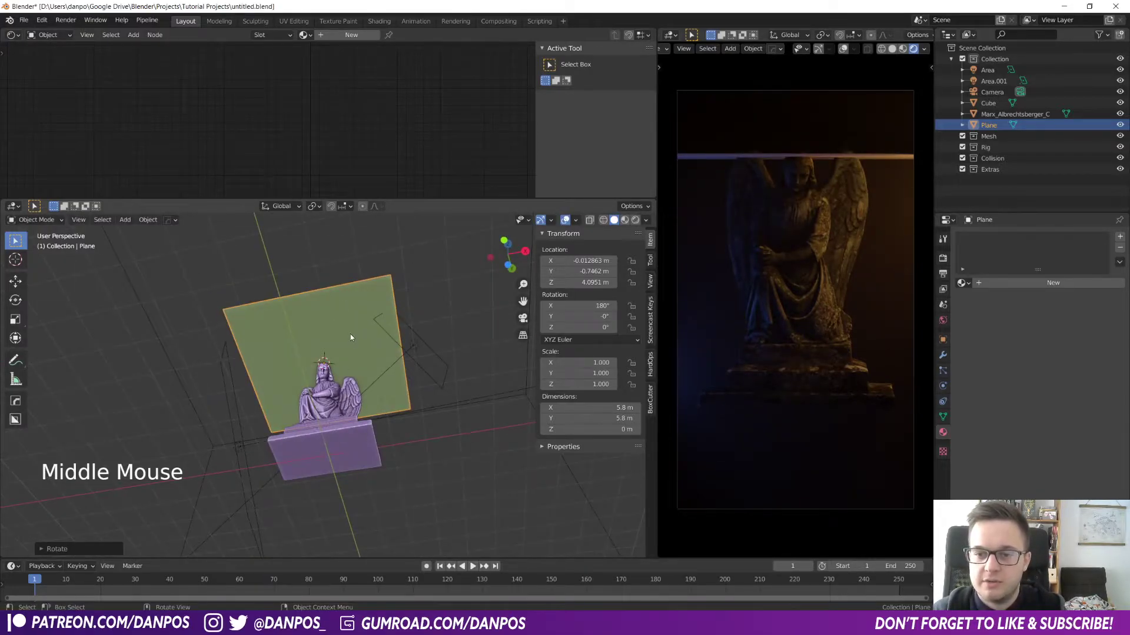
{"action": "middle_click_drag", "start_coordinate": [362, 328], "coordinate": [369, 404]}
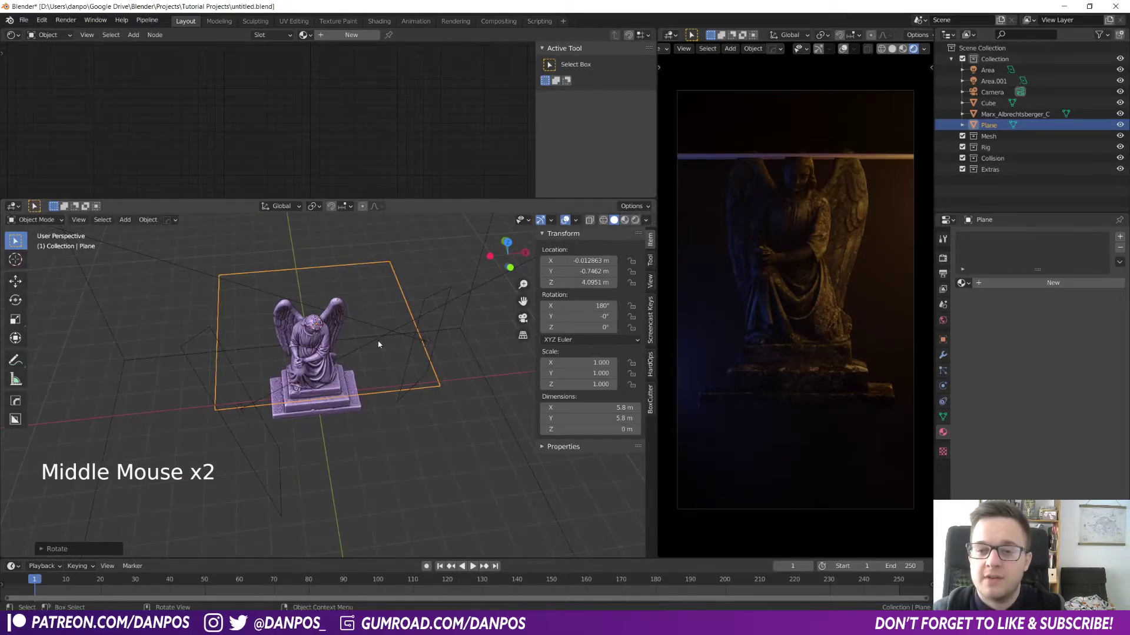
- Raise the plane above the statue along Z to about 5.52 m
{"action": "middle_click_drag", "start_coordinate": [379, 346], "coordinate": [366, 329]}
{"action": "key", "text": "g"}
{"action": "key", "text": "z"}
{"action": "left_click", "coordinate": [378, 281]}
- Turn the viewport's Backface Culling off and back on
{"action": "left_click", "coordinate": [646, 220]}
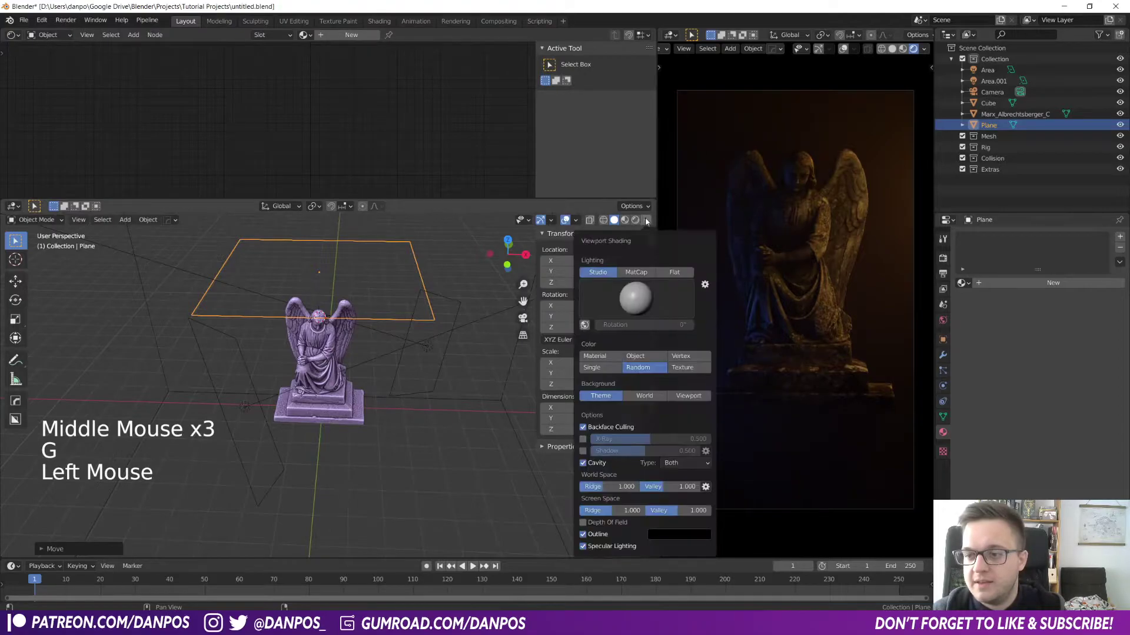
{"action": "left_click", "coordinate": [583, 428]}
{"action": "left_click", "coordinate": [584, 428]}
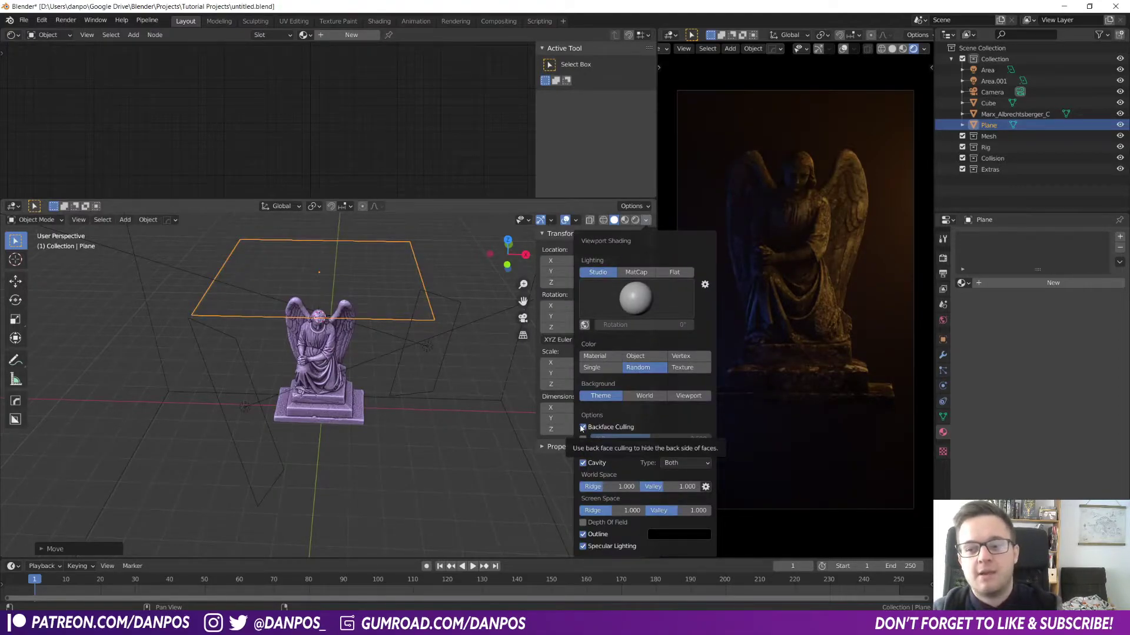
{"action": "left_click", "coordinate": [482, 443]}
- Raise the plane further above the statue to a Z location of about 6.94 m
{"action": "mouse_move", "coordinate": [435, 467]}
{"action": "middle_mouse_down"}
{"action": "mouse_move", "coordinate": [437, 359]}
{"action": "mouse_move", "coordinate": [354, 294]}
{"action": "middle_mouse_up"}
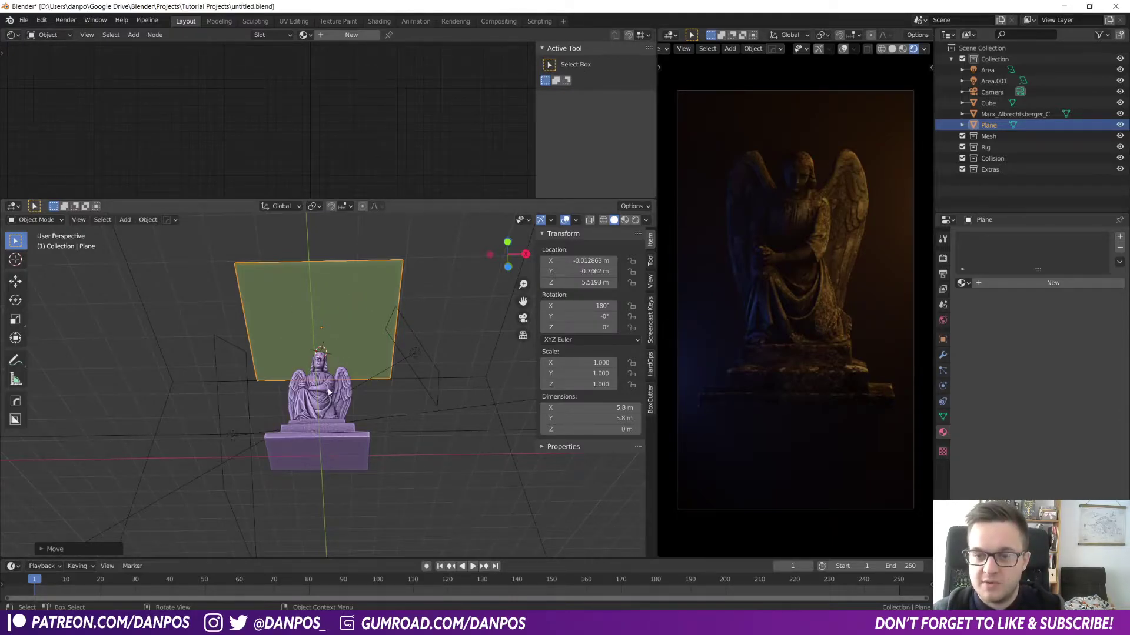
{"action": "middle_click_drag", "start_coordinate": [324, 406], "coordinate": [329, 365]}
{"action": "key", "text": "g"}
- Add an emitter particle system to the plane above the statue
{"action": "middle_click_drag", "start_coordinate": [343, 279], "coordinate": [315, 409]}
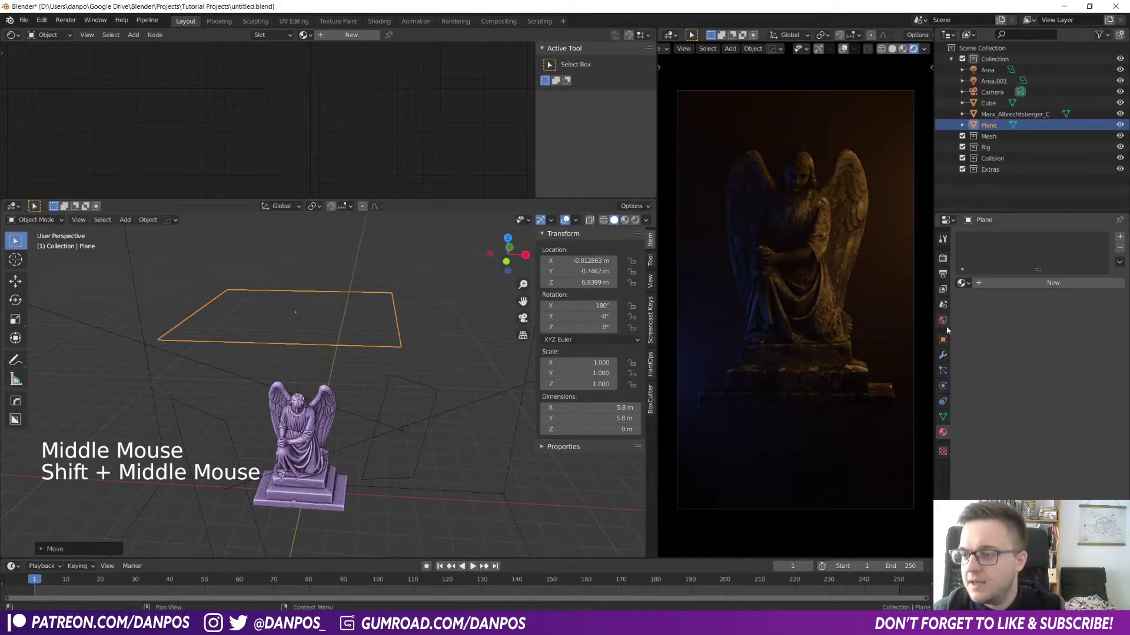
{"action": "left_click", "coordinate": [943, 372]}
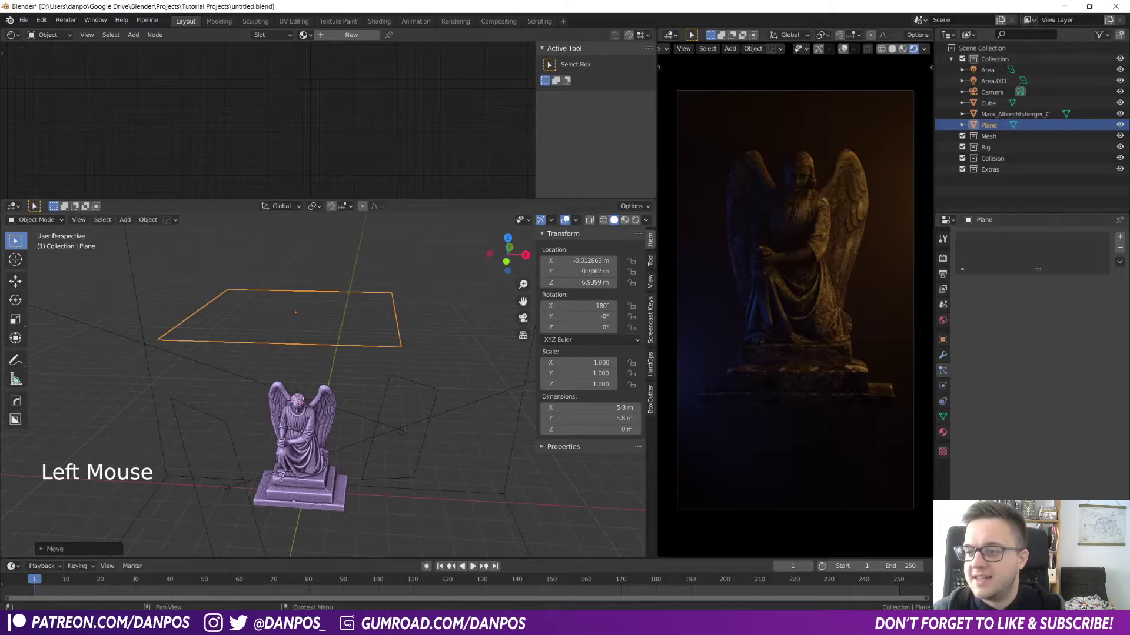
{"action": "left_click", "coordinate": [1120, 238]}
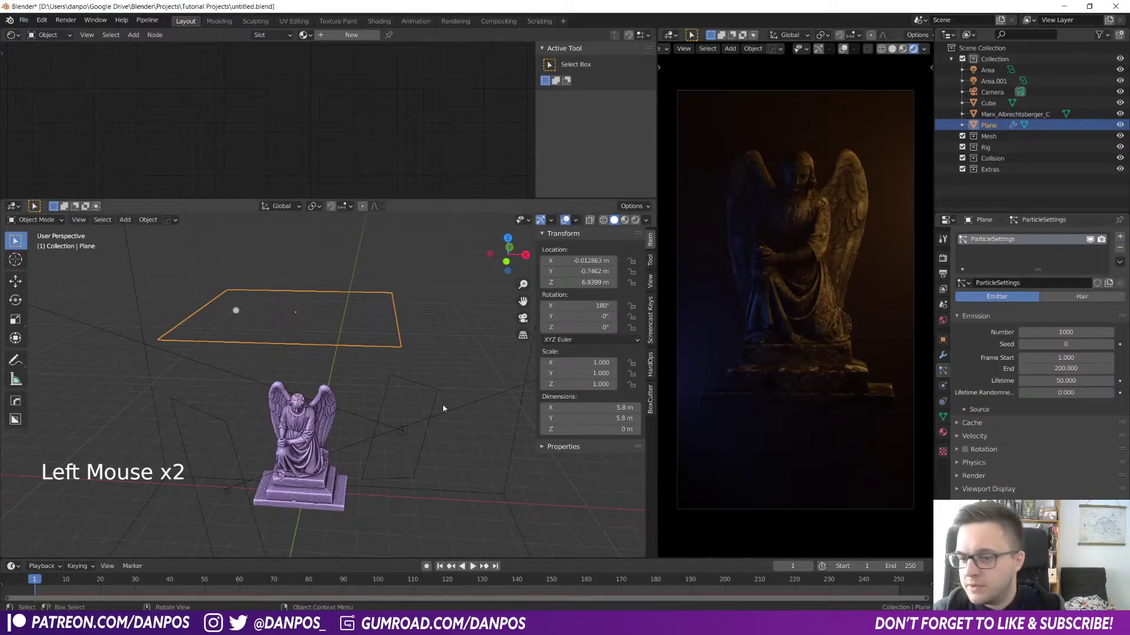
- Place the 3D cursor in the empty space below the volume cube and add an ico sphere there
{"action": "middle_click_drag", "start_coordinate": [422, 490], "coordinate": [413, 416], "text": "shift"}
{"action": "middle_click_drag", "start_coordinate": [283, 430], "coordinate": [282, 244], "text": "shift"}
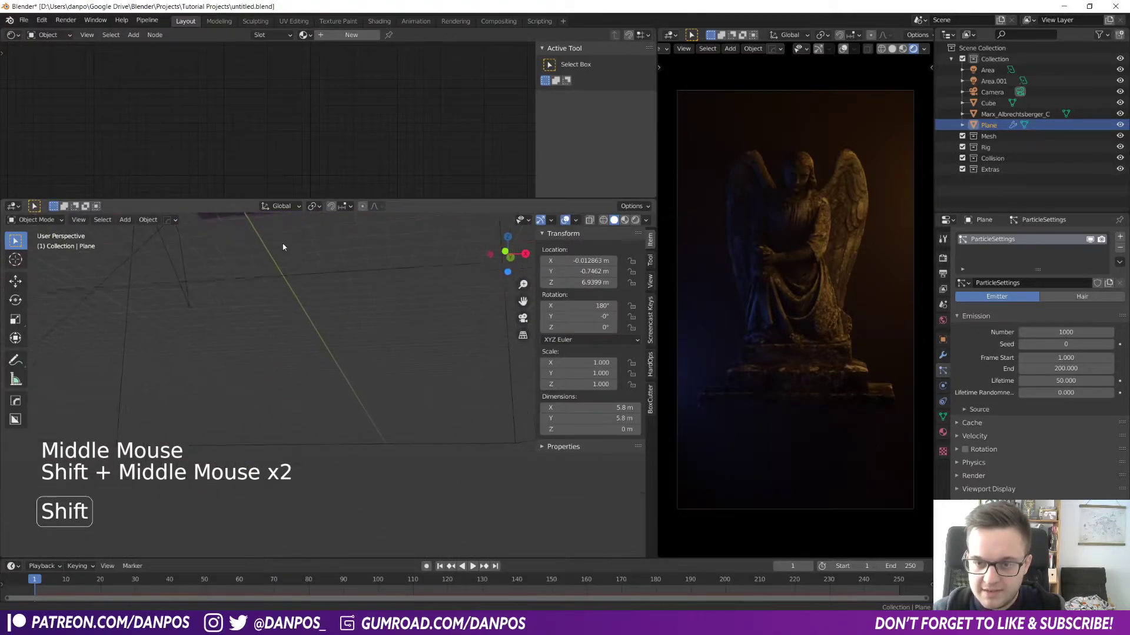
{"action": "right_click", "coordinate": [310, 463], "text": "shift"}
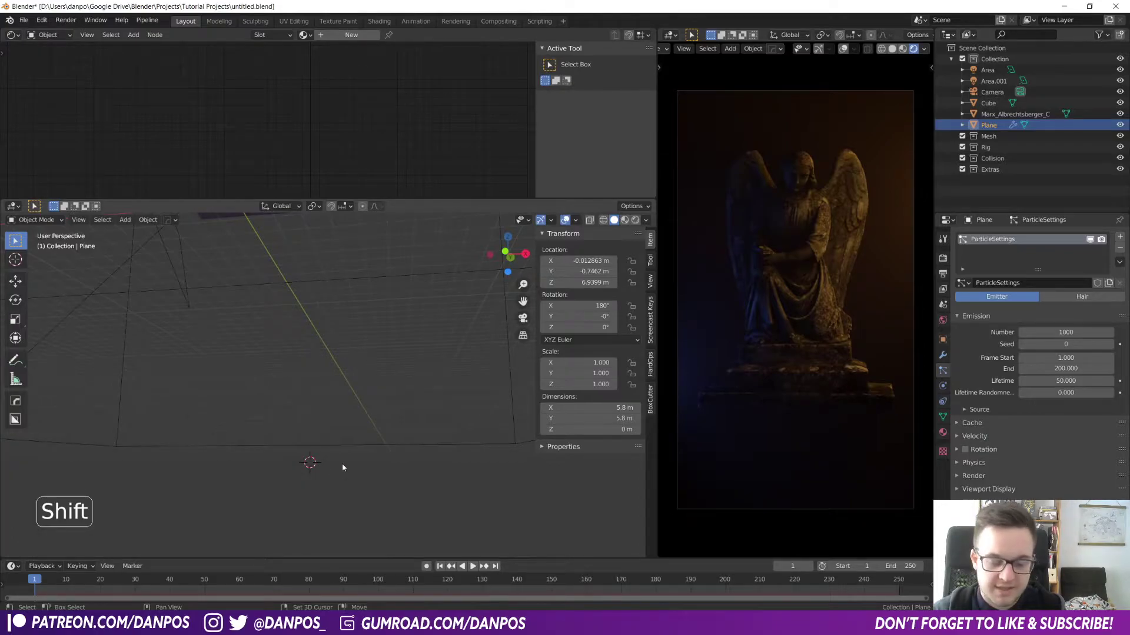
{"action": "key", "text": "shift+a"}
{"action": "mouse_move", "coordinate": [321, 390]}
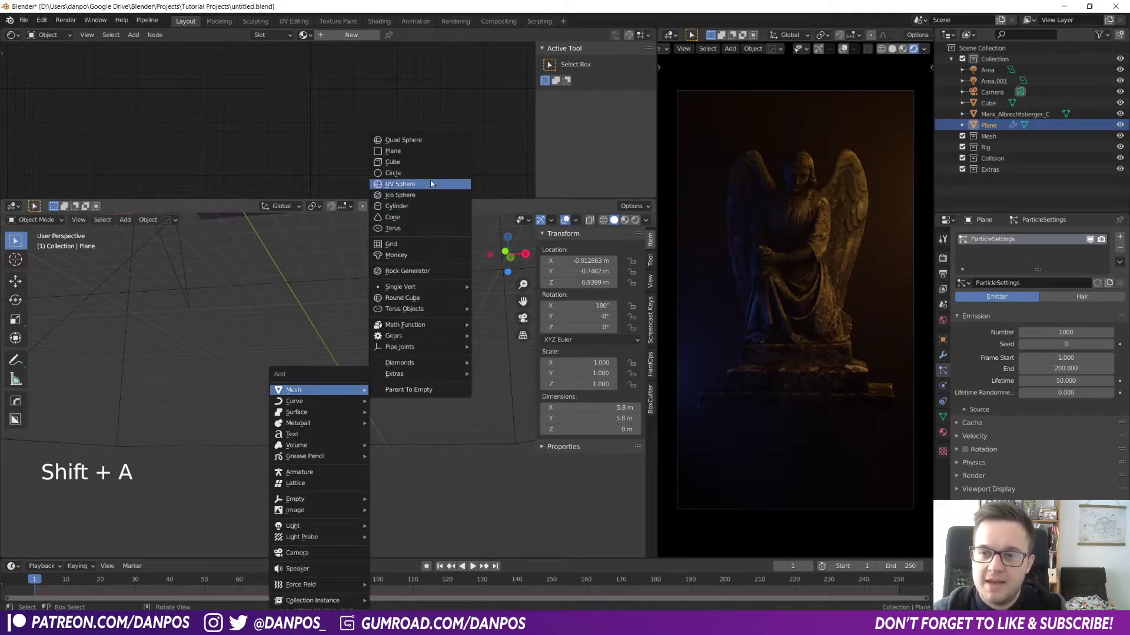
{"action": "left_click", "coordinate": [419, 197]}
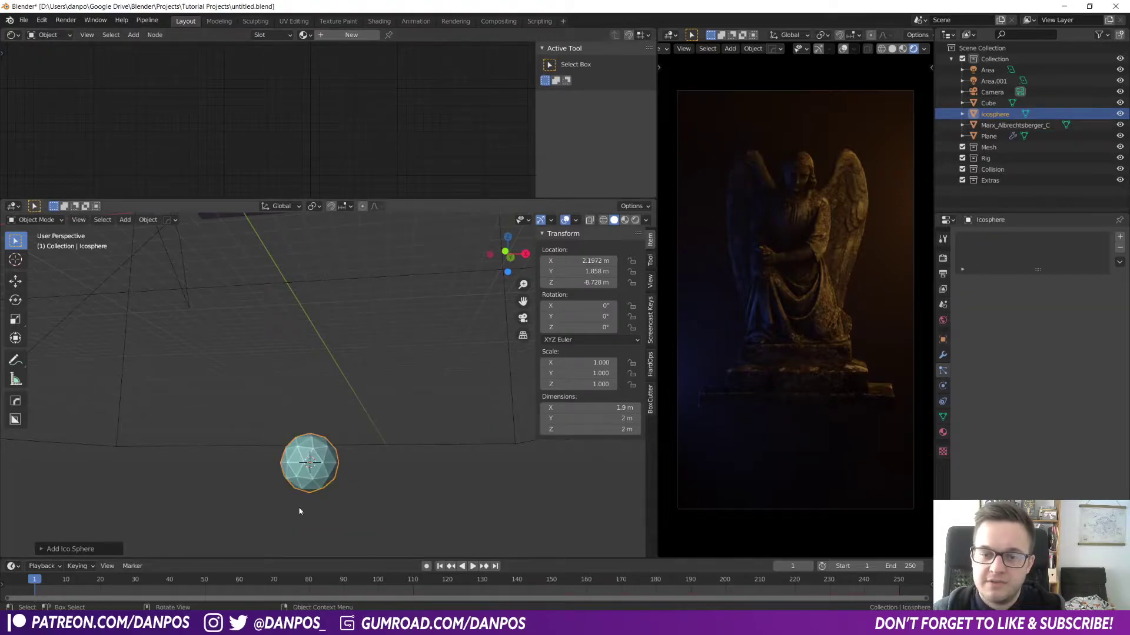
- Shade the ico sphere smooth
{"action": "left_click", "coordinate": [41, 548]}
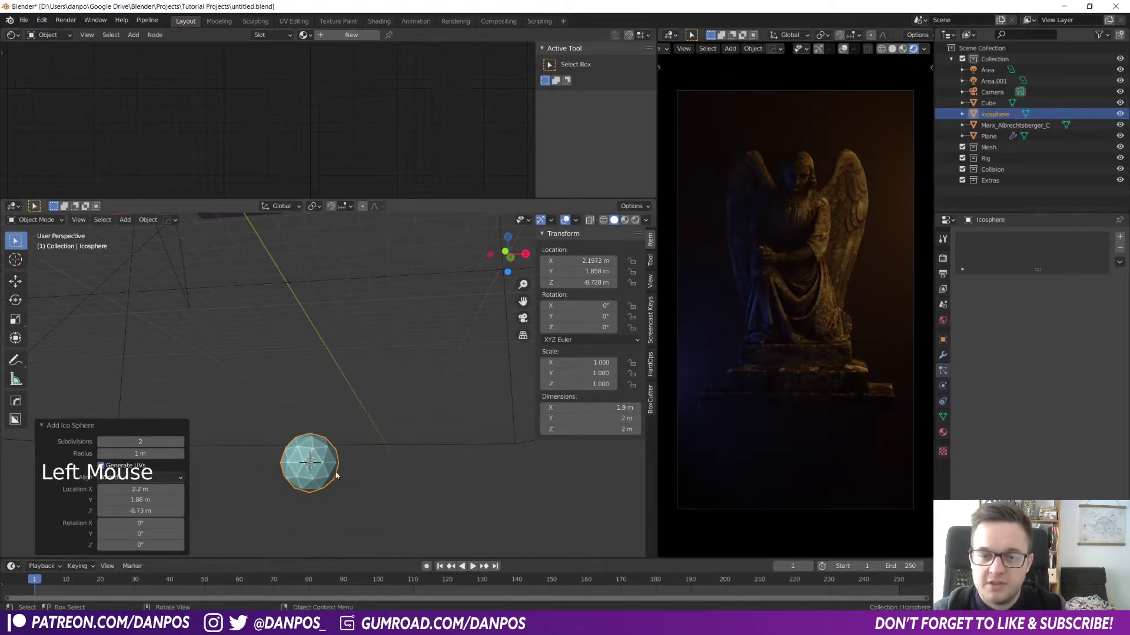
{"action": "right_click", "coordinate": [316, 458]}
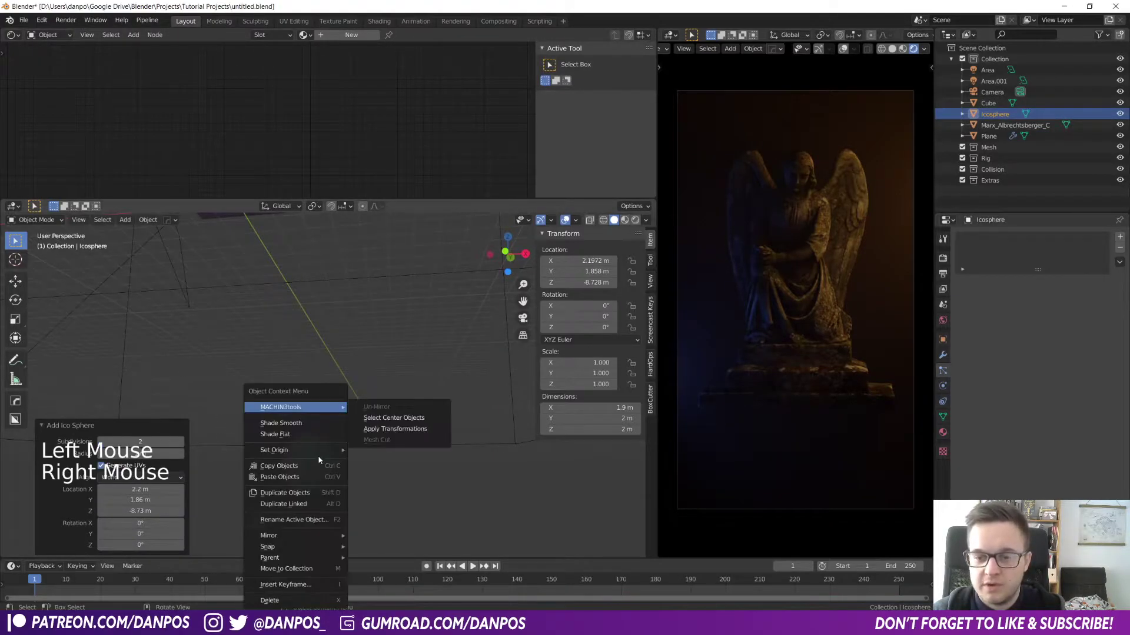
{"action": "left_click", "coordinate": [299, 425]}
- Scale the ico sphere down to about 0.3 m across and apply its scale
{"action": "key", "text": "s"}
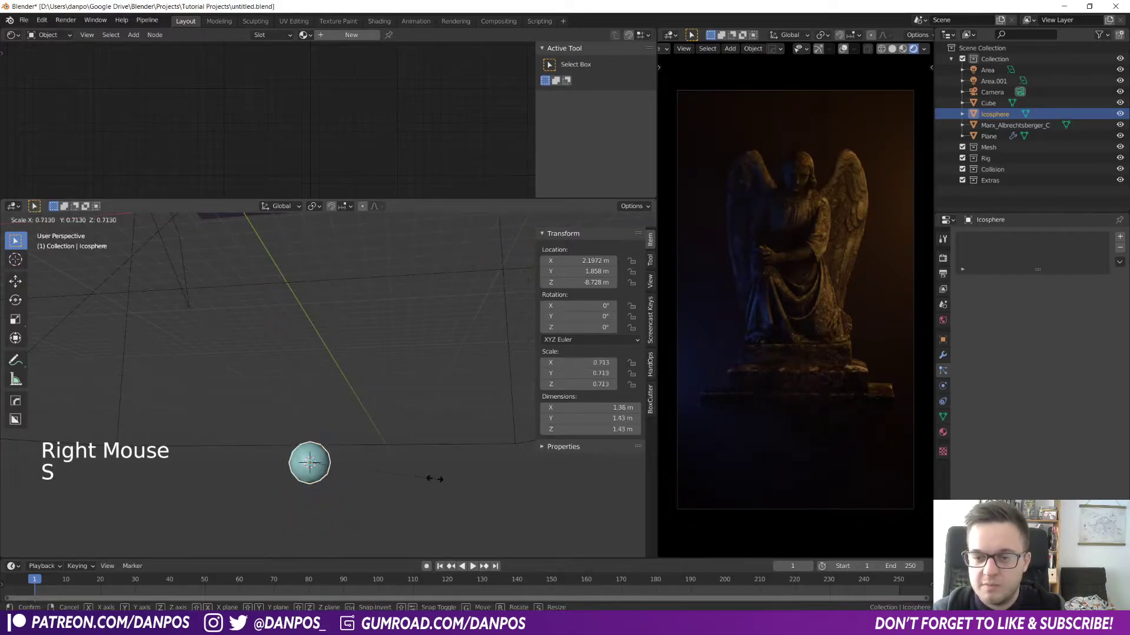
{"action": "left_click", "coordinate": [338, 466]}
{"action": "key", "text": "ctrl+a"}
{"action": "left_click", "coordinate": [361, 475]}
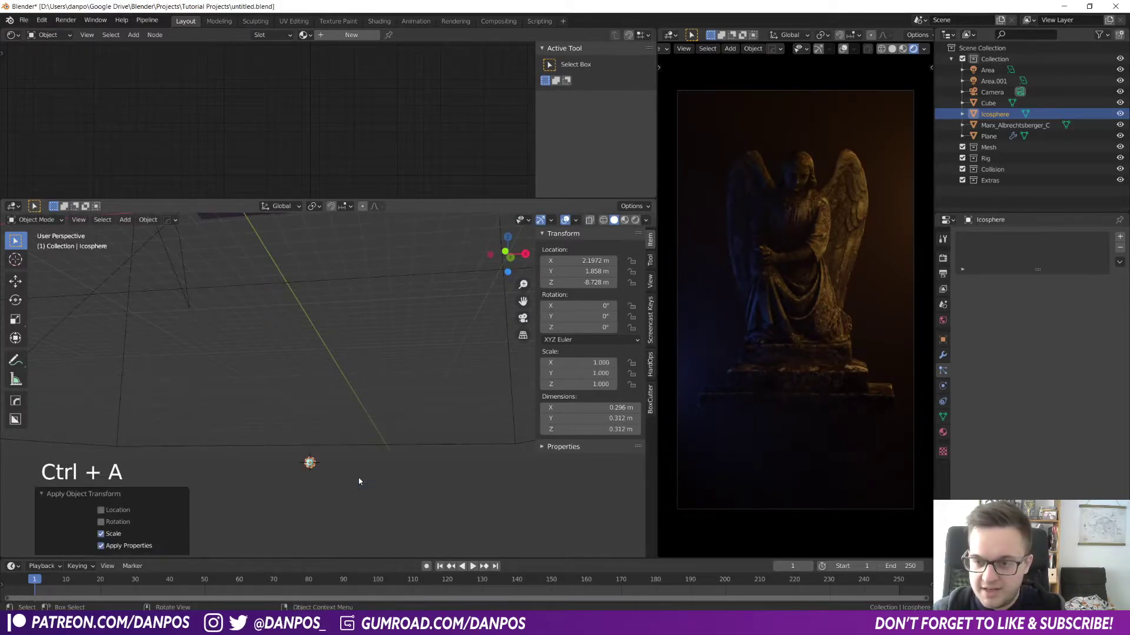
- Create a new material for the ico sphere and replace its Principled BSDF surface with an Emission shader
{"action": "left_click", "coordinate": [942, 435]}
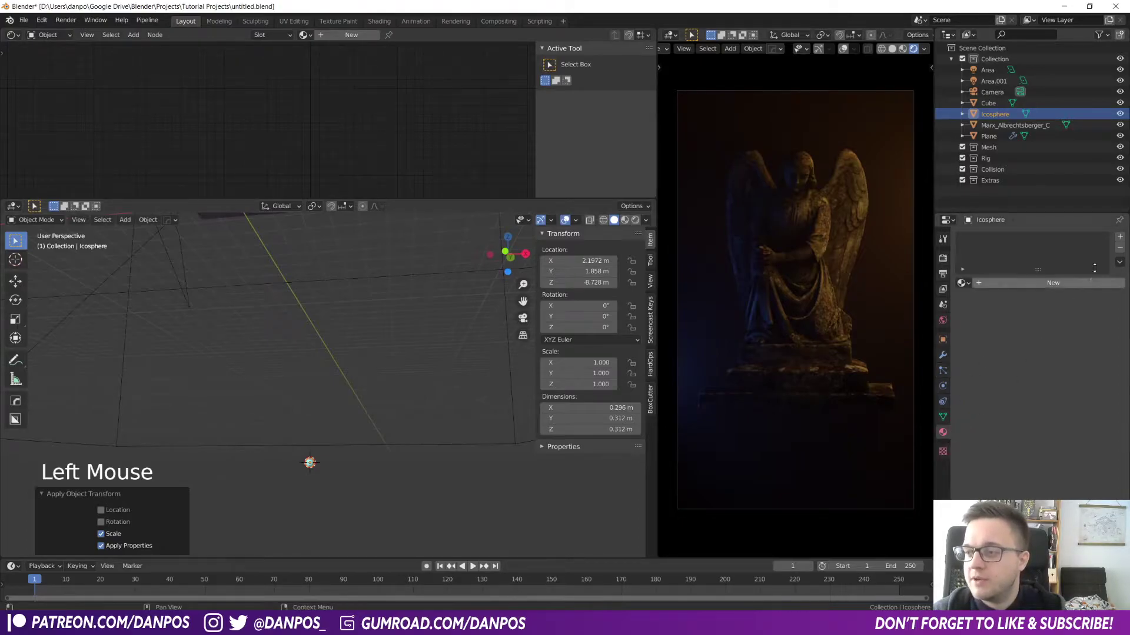
{"action": "left_click", "coordinate": [1072, 283]}
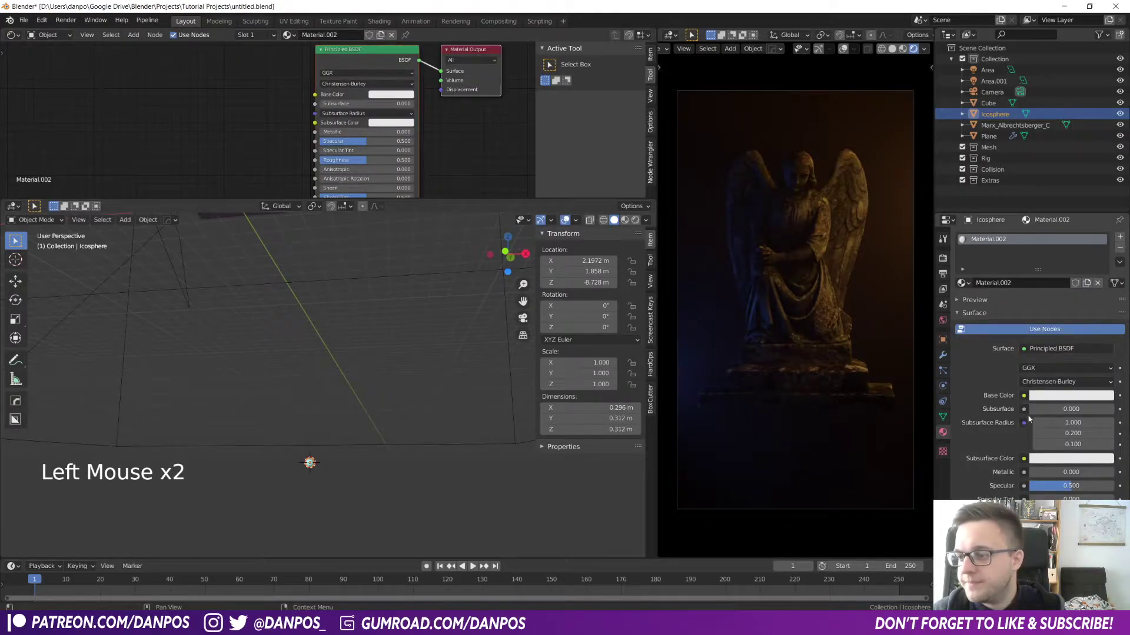
{"action": "left_click", "coordinate": [1045, 349]}
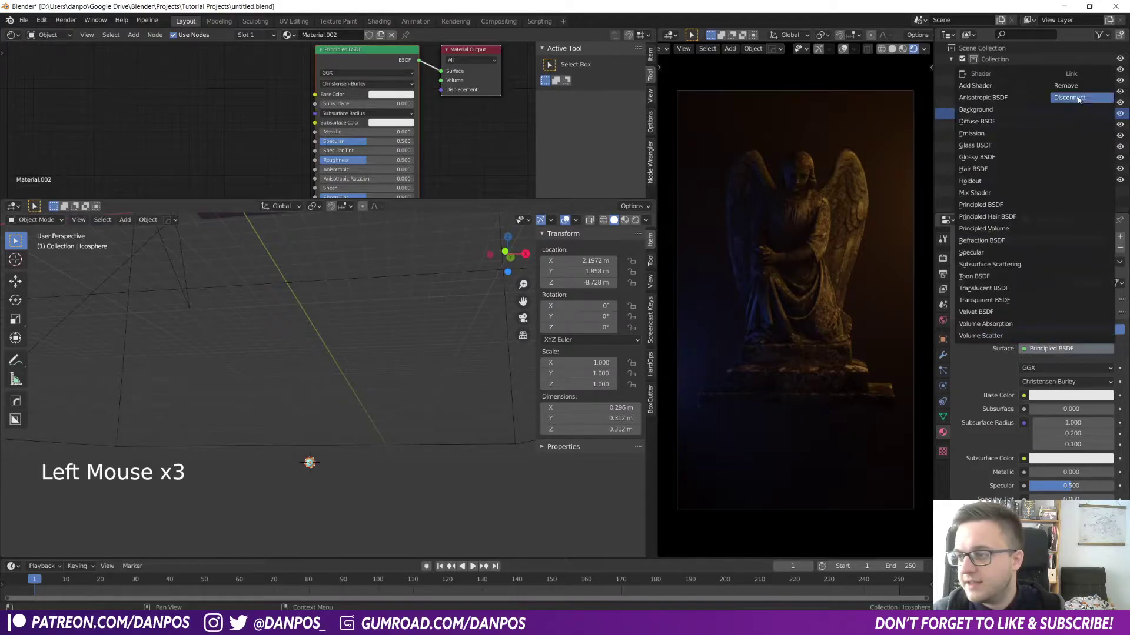
{"action": "left_click", "coordinate": [1080, 86]}
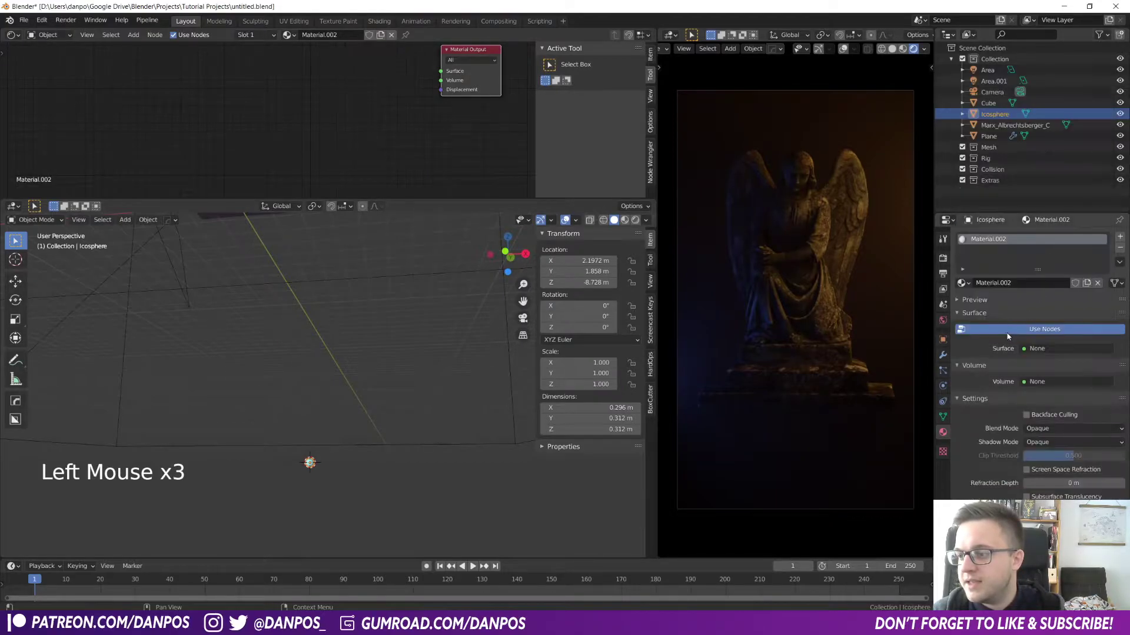
{"action": "left_click", "coordinate": [1032, 350]}
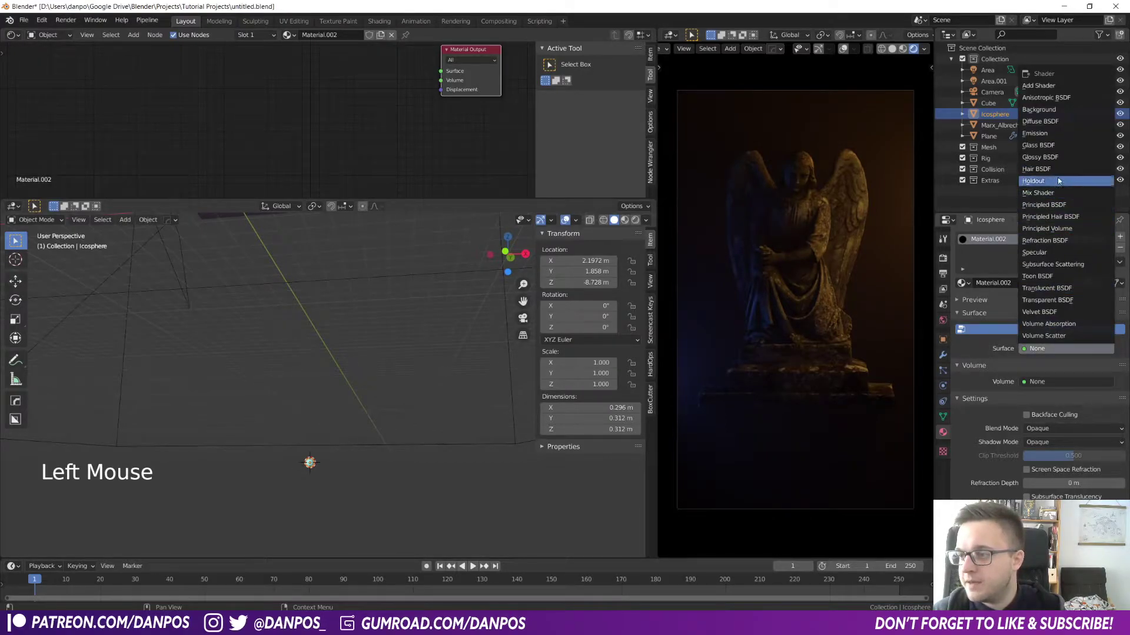
{"action": "left_click", "coordinate": [1067, 134]}
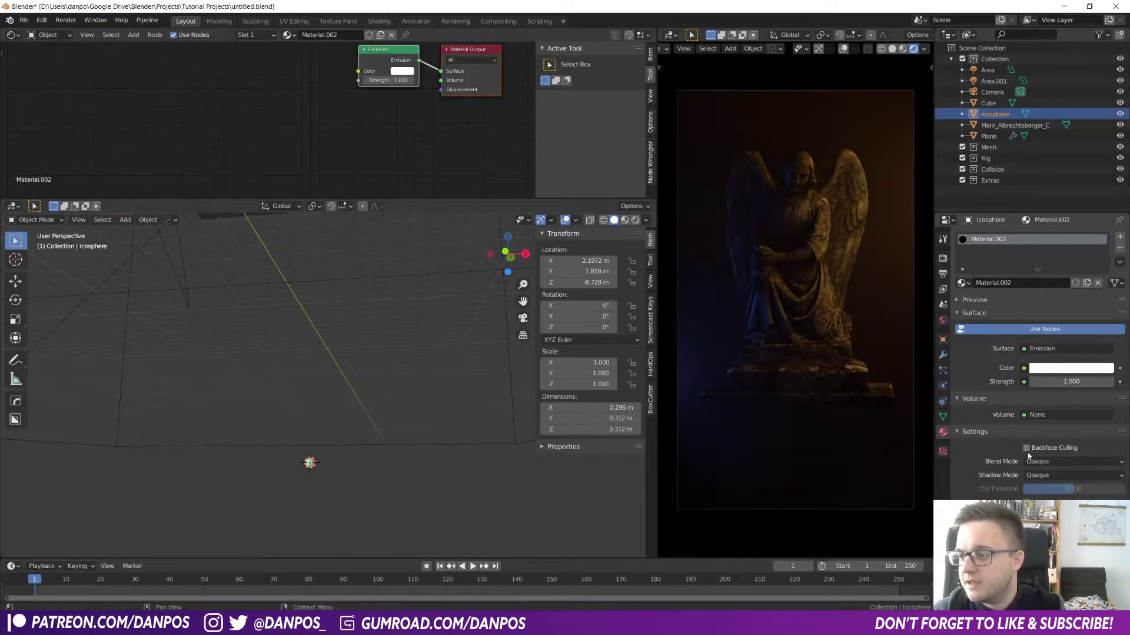
- Change the ico sphere's emission color to orange
{"action": "left_click", "coordinate": [1070, 370]}
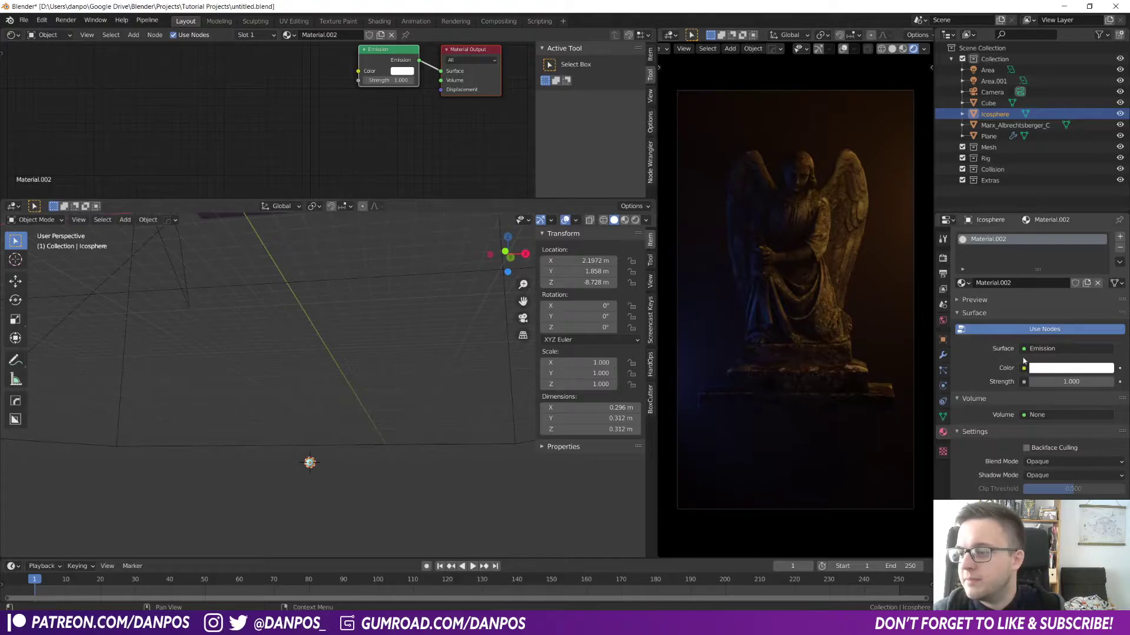
{"action": "left_click", "coordinate": [1053, 369]}
{"action": "left_click_drag", "start_coordinate": [1058, 263], "coordinate": [1042, 276]}
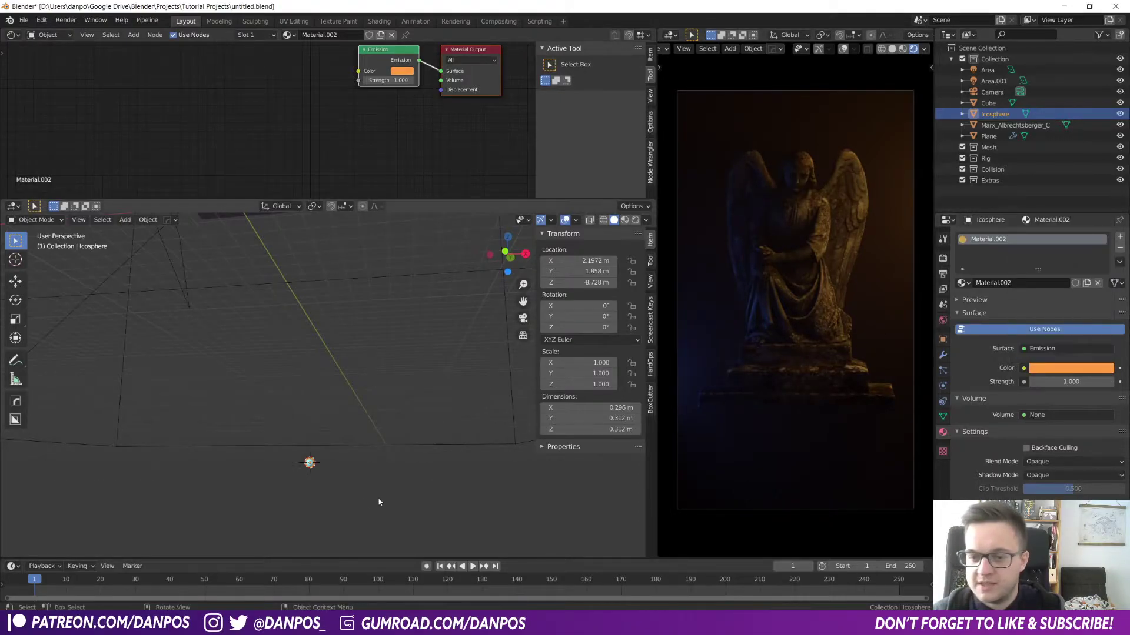
- Switch the viewport to rendered shading and inspect the glowing ico sphere up close
{"action": "middle_click_drag", "start_coordinate": [373, 479], "coordinate": [355, 484]}
{"action": "key", "text": "z"}
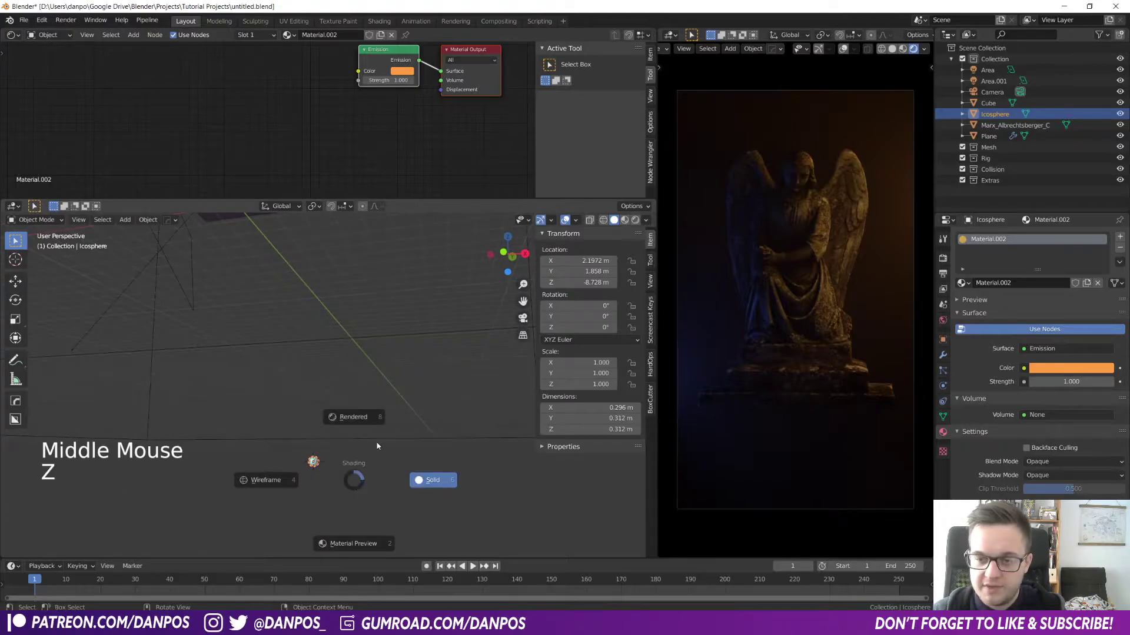
{"action": "left_click", "coordinate": [378, 417]}
{"action": "mouse_move", "coordinate": [360, 445]}
{"action": "middle_mouse_down", "text": "shift"}
{"action": "mouse_move", "coordinate": [346, 370]}
{"action": "mouse_move", "coordinate": [380, 412]}
{"action": "middle_mouse_up", "text": "shift"}
{"action": "scroll", "coordinate": [326, 479], "scroll_direction": "up", "scroll_amount": 4}
{"action": "scroll", "coordinate": [326, 480], "scroll_direction": "up", "scroll_amount": 1}
{"action": "scroll", "coordinate": [353, 377], "scroll_direction": "down", "scroll_amount": 4}
{"action": "left_click", "coordinate": [381, 504]}
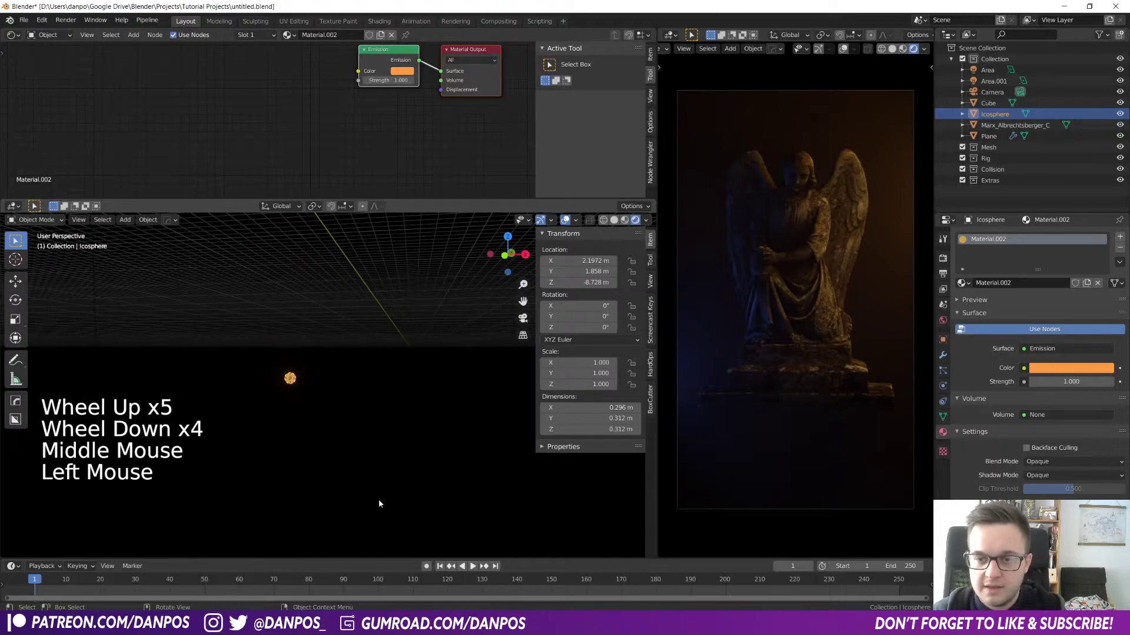
- Deselect the ico sphere and switch the working viewport back to solid shading
{"action": "right_click", "coordinate": [394, 374], "text": "shift"}
{"action": "left_click", "coordinate": [327, 339]}
{"action": "middle_click_drag", "start_coordinate": [327, 339], "coordinate": [328, 432], "text": "shift"}
{"action": "scroll", "coordinate": [343, 391], "scroll_direction": "down", "scroll_amount": 4}
{"action": "key", "text": "z"}
{"action": "key", "text": "z"}
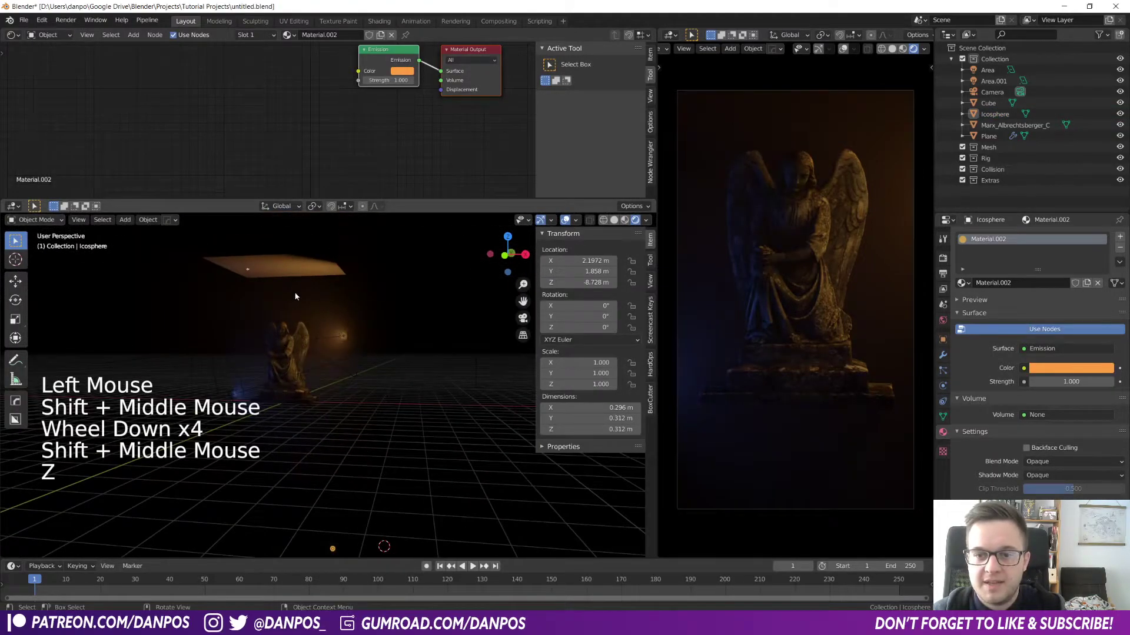
- Set the emitter plane's particle system to render its particles as Object
{"action": "middle_click_drag", "start_coordinate": [313, 326], "coordinate": [294, 267]}
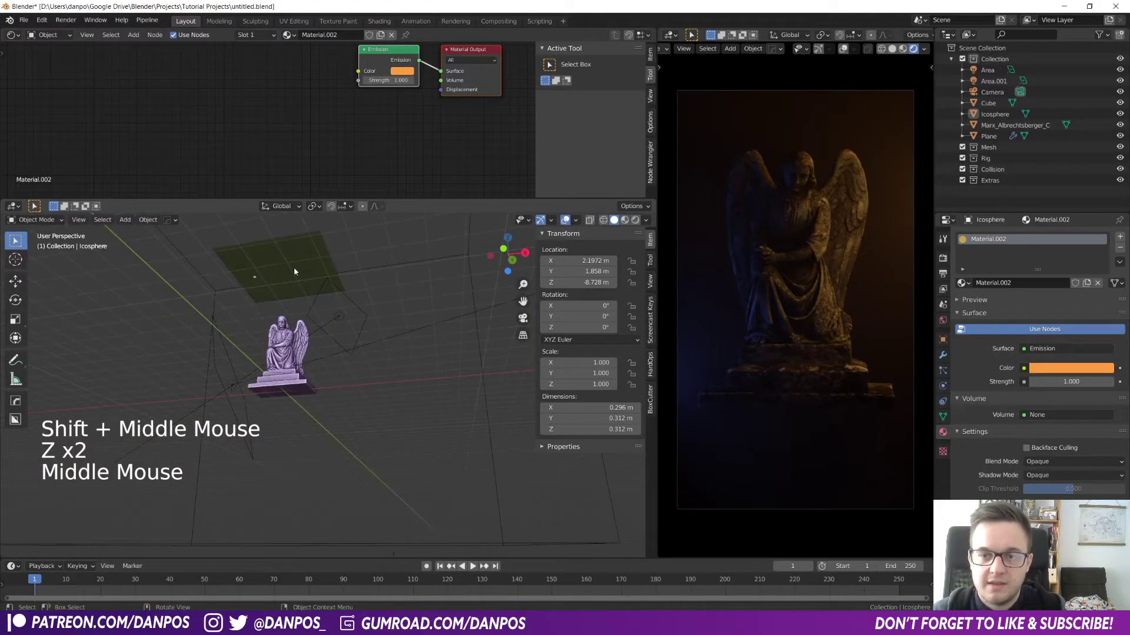
{"action": "left_click", "coordinate": [295, 268]}
{"action": "left_click", "coordinate": [942, 370]}
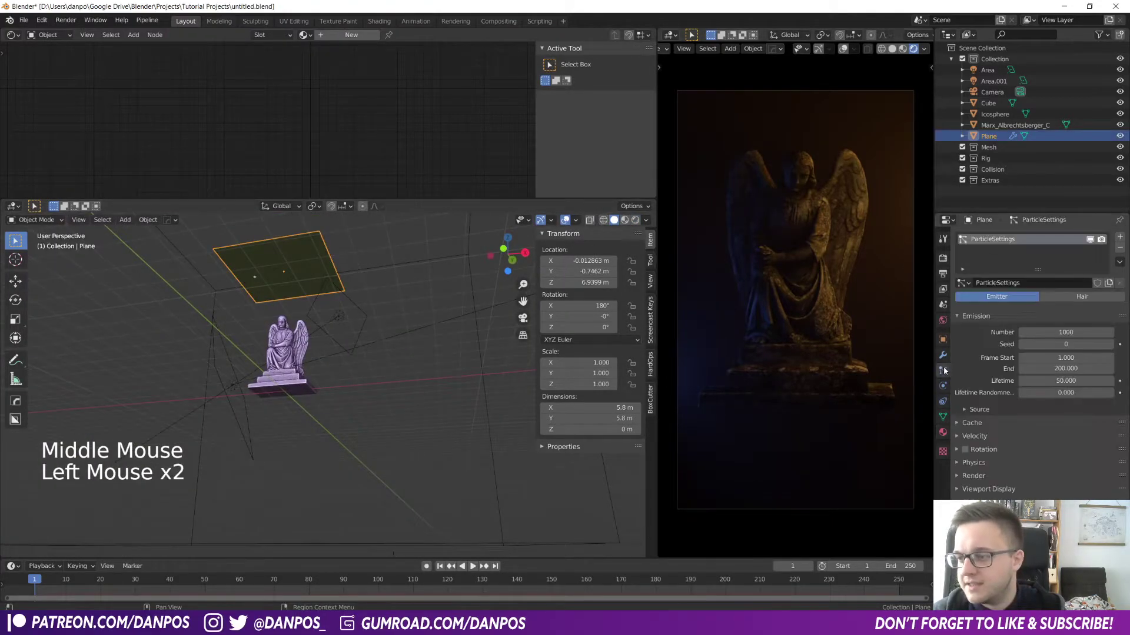
{"action": "scroll", "coordinate": [960, 479], "scroll_direction": "down", "scroll_amount": 3}
{"action": "left_click", "coordinate": [957, 480]}
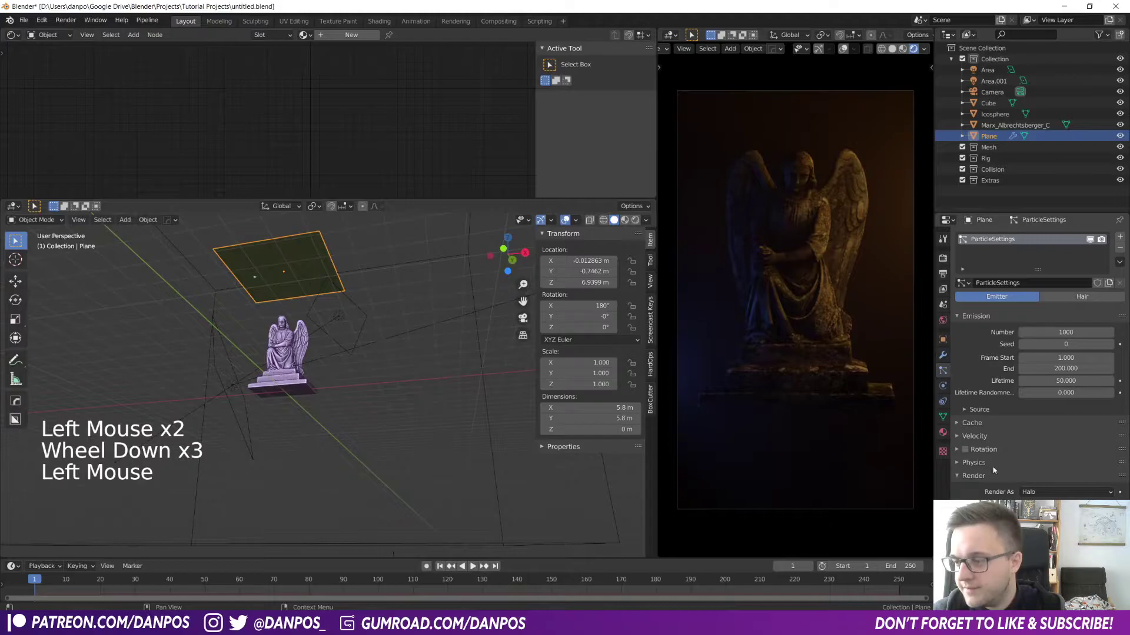
{"action": "scroll", "coordinate": [1000, 465], "scroll_direction": "down", "scroll_amount": 3}
{"action": "left_click", "coordinate": [1040, 440]}
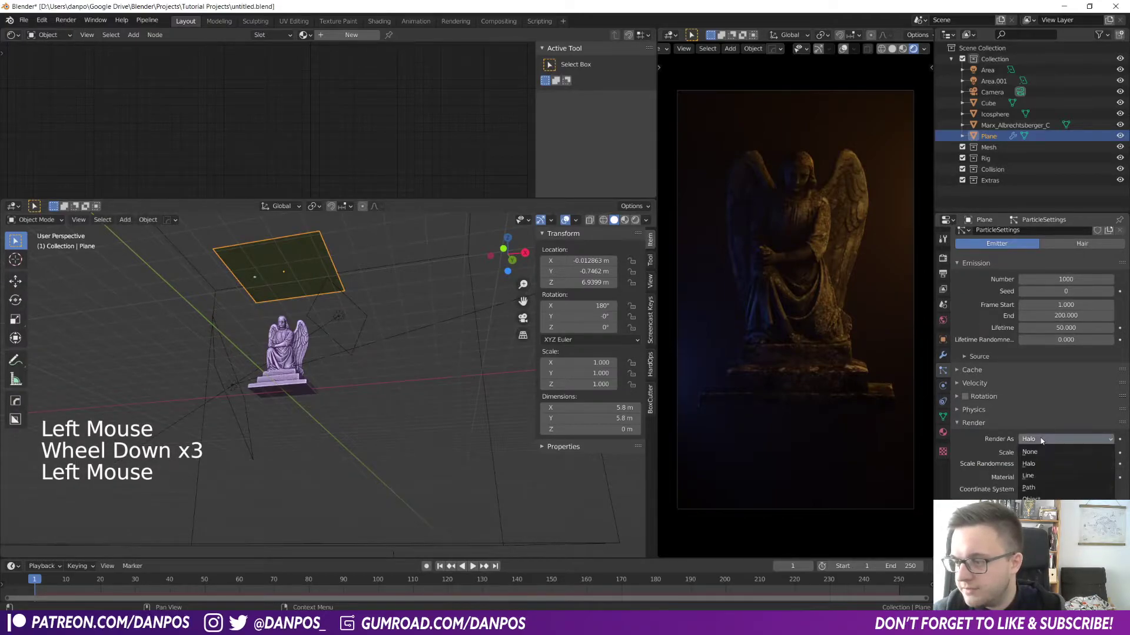
{"action": "left_click", "coordinate": [1053, 479]}
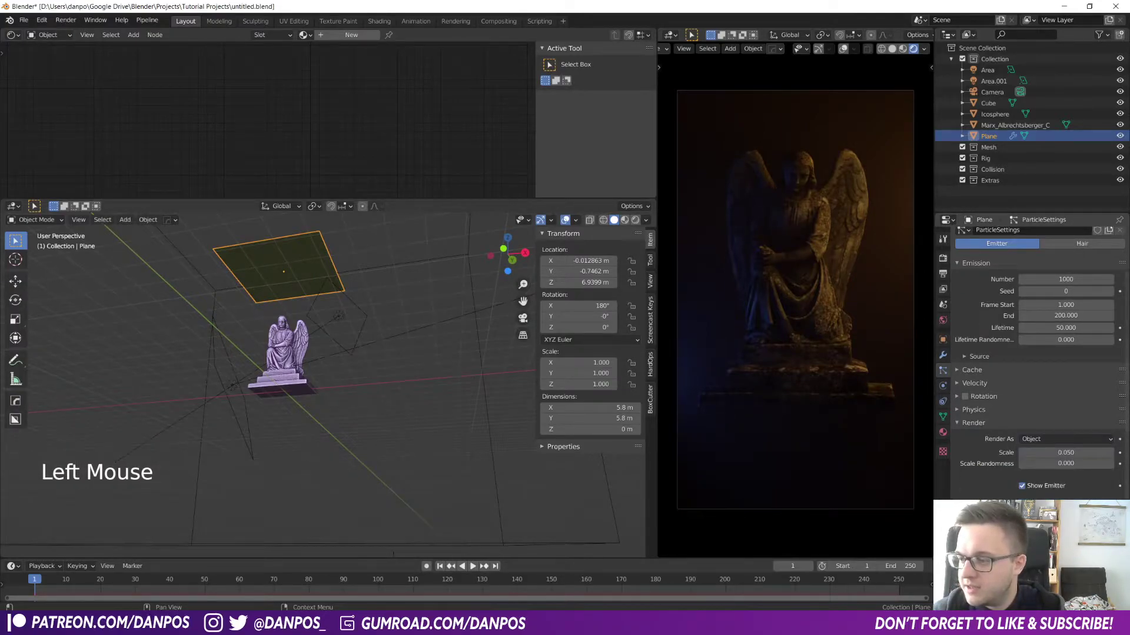
- Pick the ico sphere below the statue as the instance object for the plane's particles
{"action": "left_click", "coordinate": [1109, 518]}
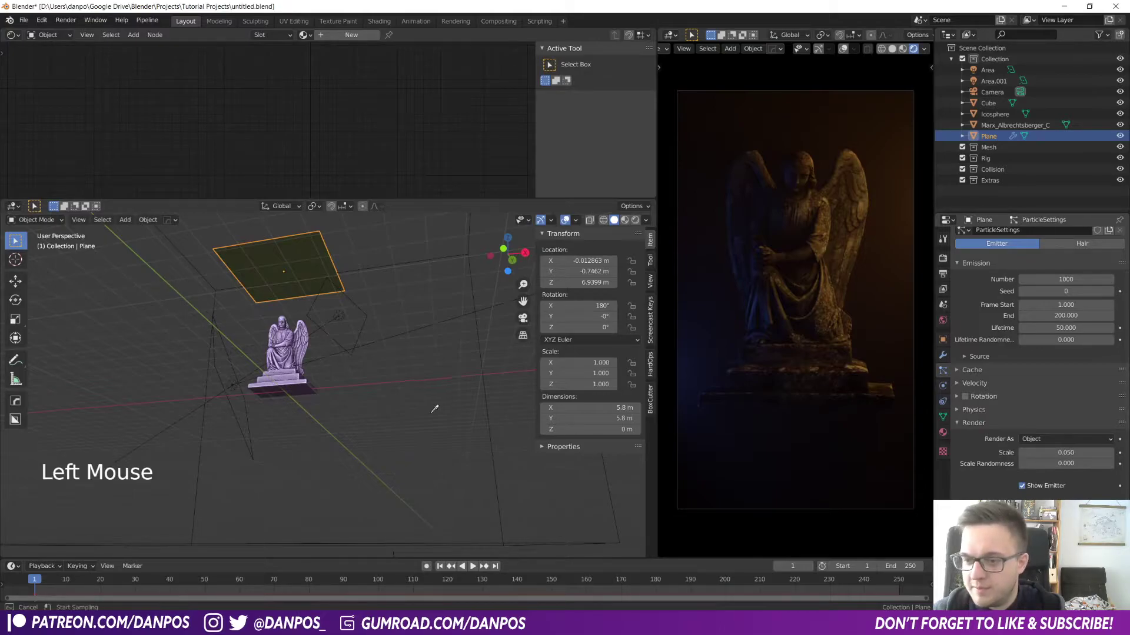
{"action": "middle_click_drag", "start_coordinate": [387, 342], "coordinate": [360, 236], "text": "shift"}
{"action": "left_click", "coordinate": [1108, 517]}
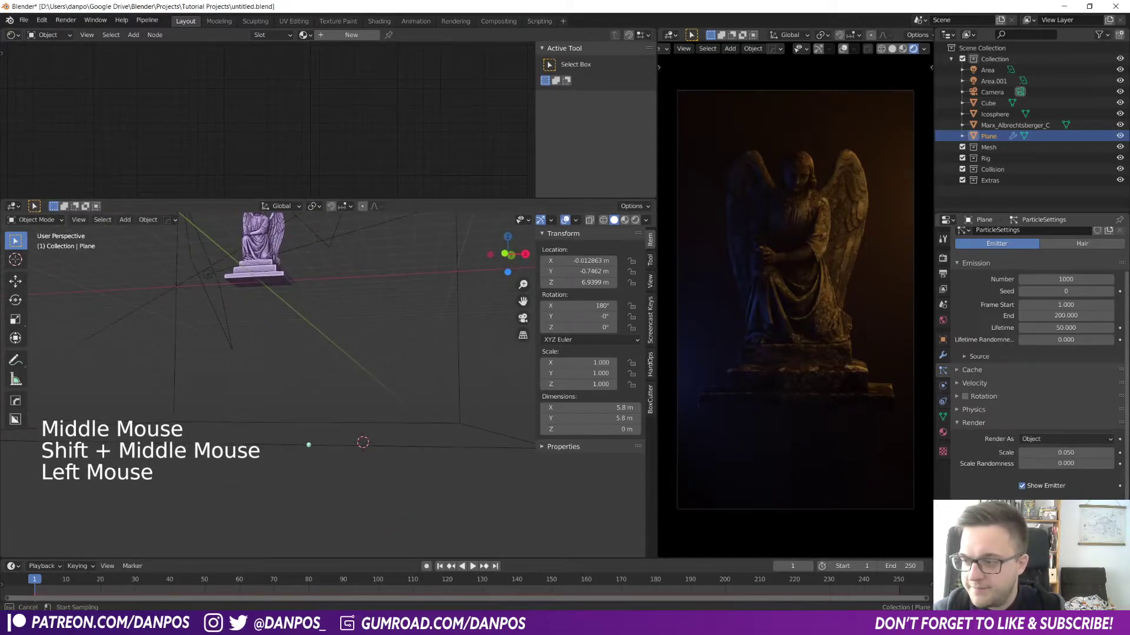
{"action": "left_click", "coordinate": [310, 442]}
- Play the animation briefly and examine the falling particles around the statue in the rendered camera view
{"action": "middle_click_drag", "start_coordinate": [308, 446], "coordinate": [391, 474], "text": "shift"}
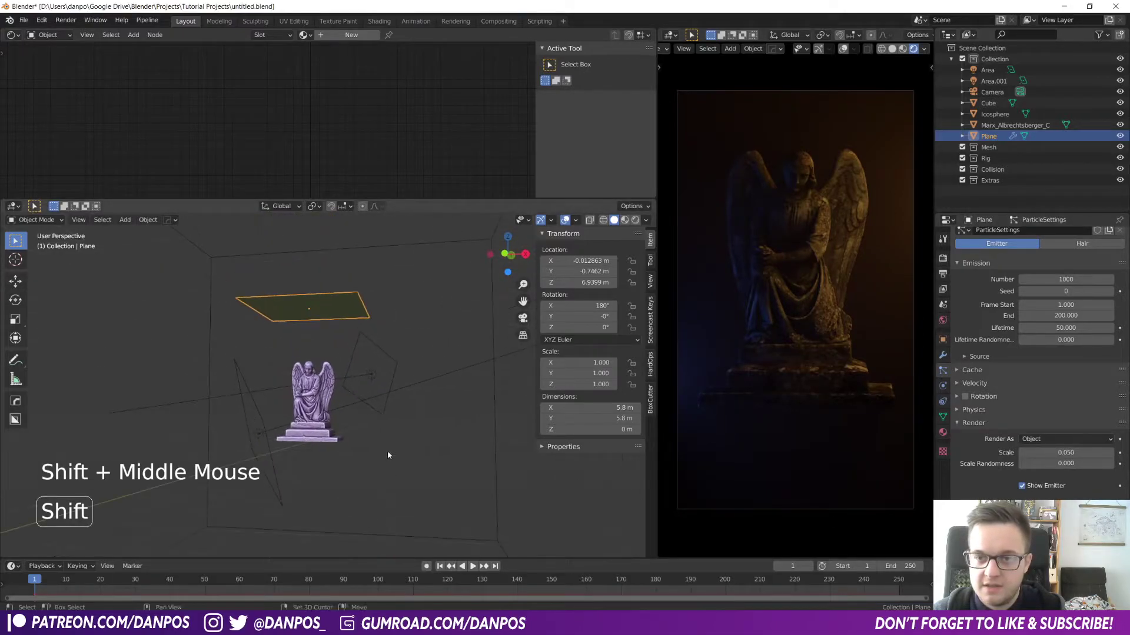
{"action": "scroll", "coordinate": [316, 351], "scroll_direction": "up", "scroll_amount": 4}
{"action": "key", "text": "space"}
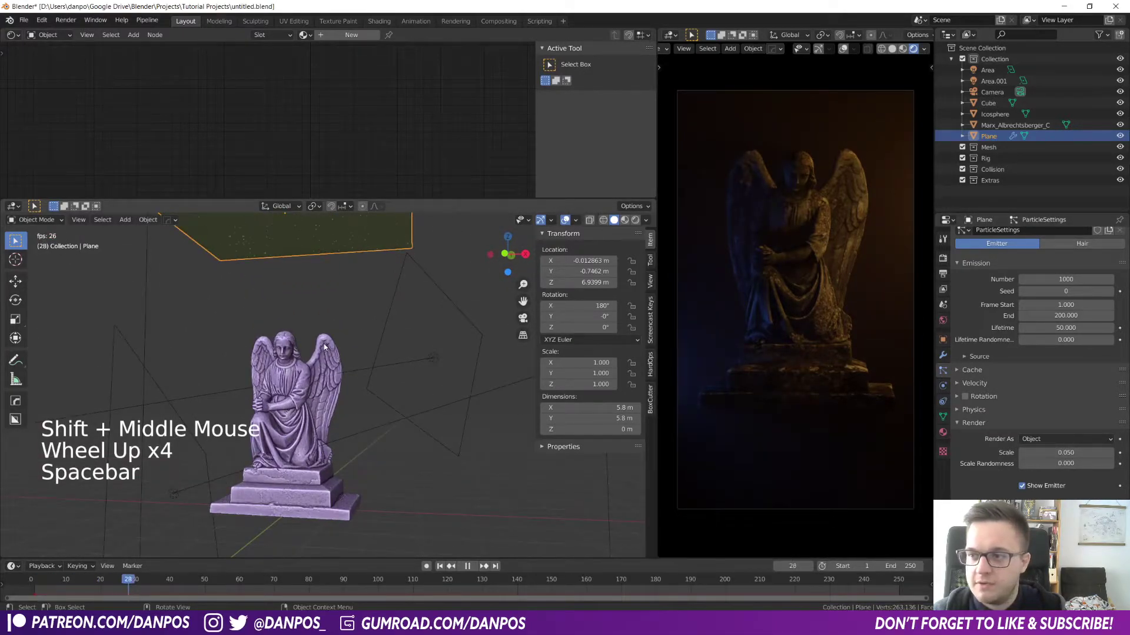
{"action": "key", "text": "space"}
{"action": "scroll", "coordinate": [836, 351], "scroll_direction": "up", "scroll_amount": 8}
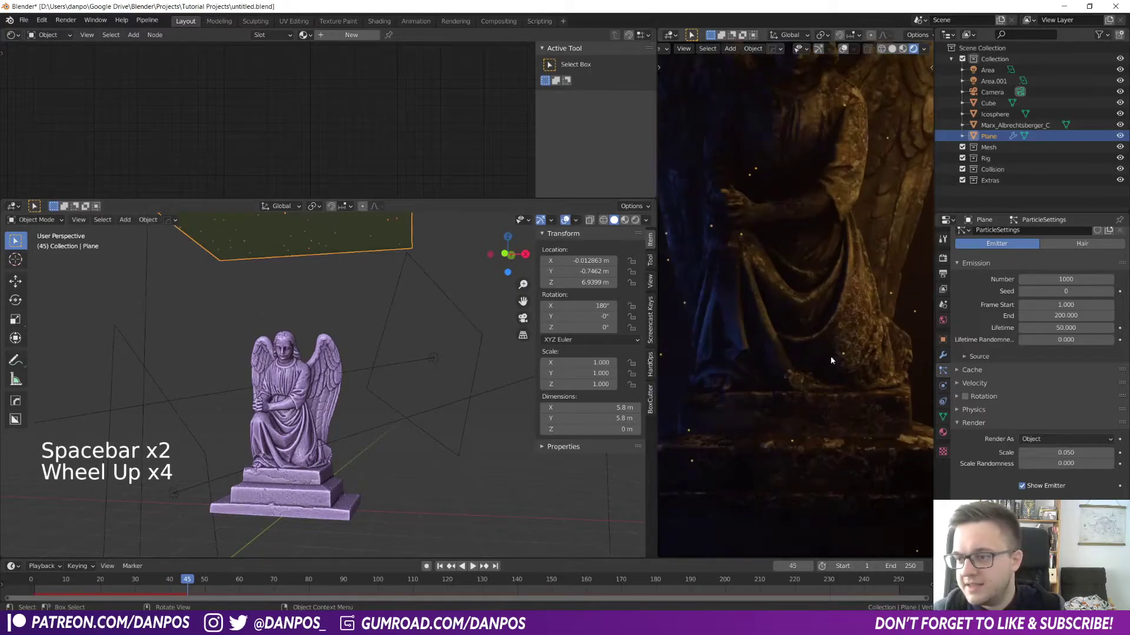
{"action": "middle_click_drag", "start_coordinate": [835, 351], "coordinate": [763, 177], "text": "shift"}
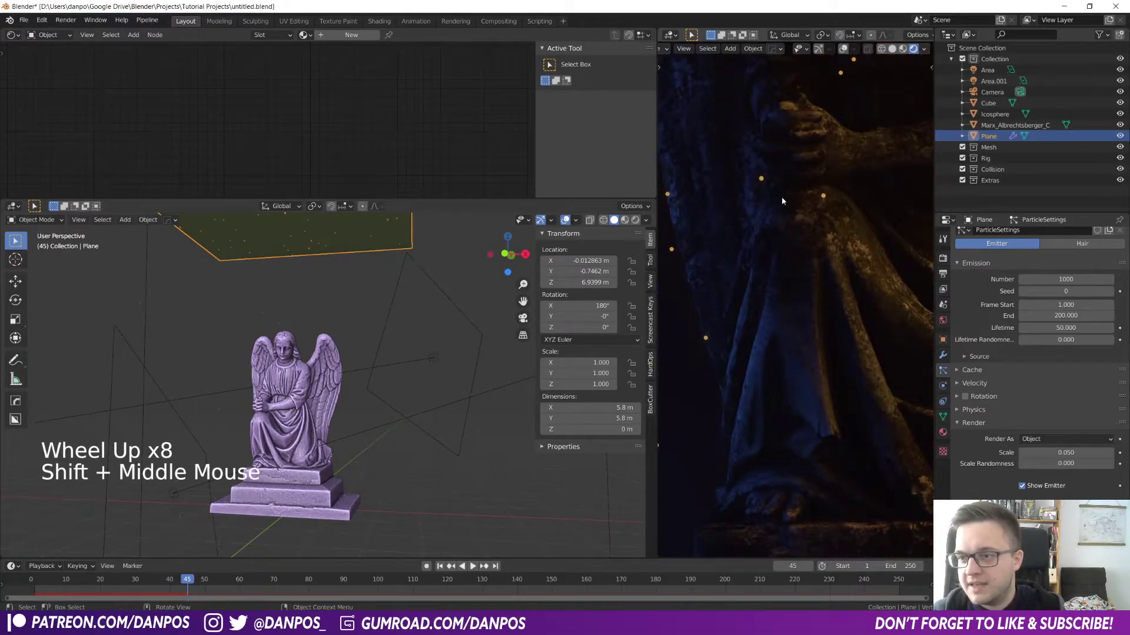
- Increase the ico sphere material's emission strength to about 21.5
{"action": "middle_click_drag", "start_coordinate": [371, 547], "coordinate": [351, 507], "text": "shift"}
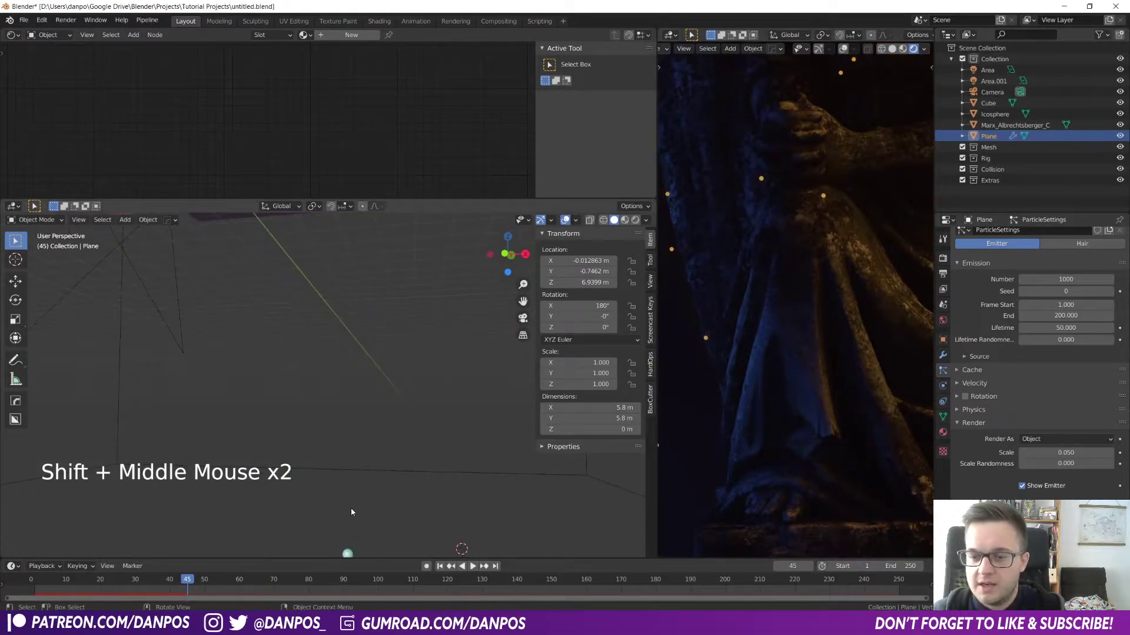
{"action": "scroll", "coordinate": [346, 528], "scroll_direction": "down", "scroll_amount": 1}
{"action": "left_click", "coordinate": [344, 526]}
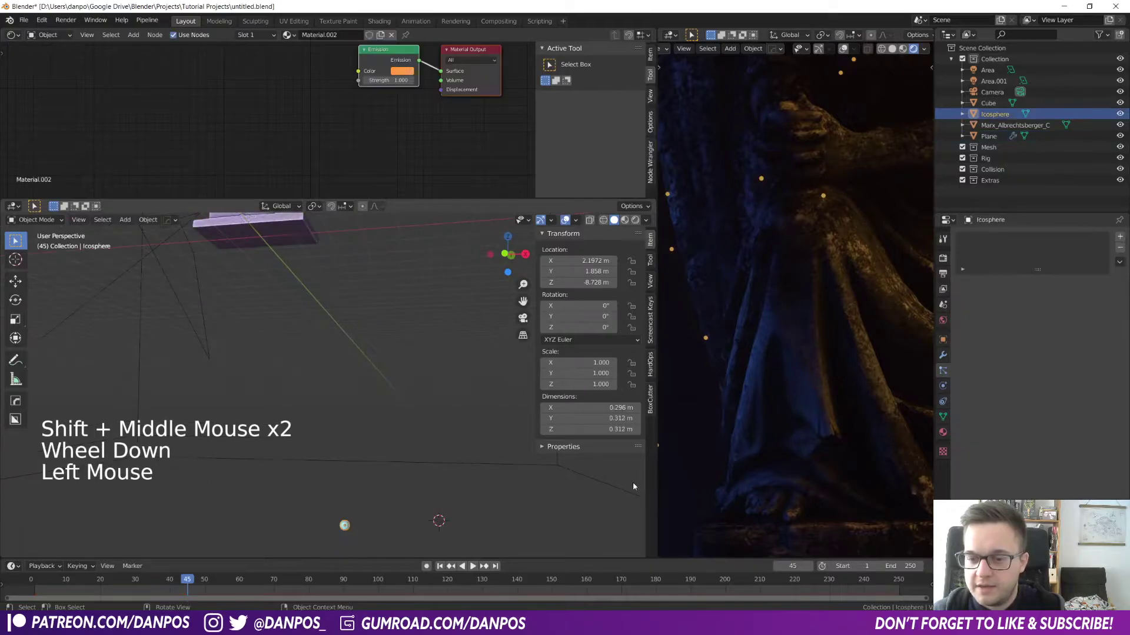
{"action": "left_click", "coordinate": [943, 433]}
{"action": "mouse_move", "coordinate": [1062, 381]}
{"action": "left_mouse_down", "text": "shift"}
{"action": "mouse_move", "coordinate": [1095, 381]}
{"action": "mouse_move", "coordinate": [1066, 381]}
{"action": "left_mouse_up", "text": "shift"}
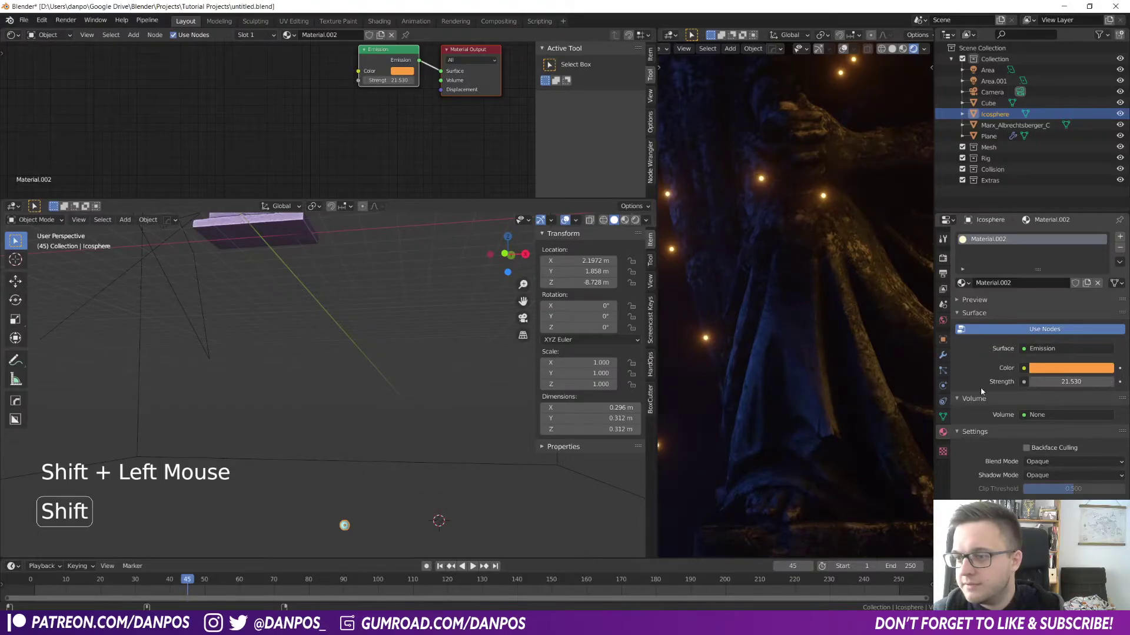
- Reduce the gravity influence in the field weights of the emitter plane's particle system
{"action": "middle_click_drag", "start_coordinate": [383, 352], "coordinate": [386, 458], "text": "shift"}
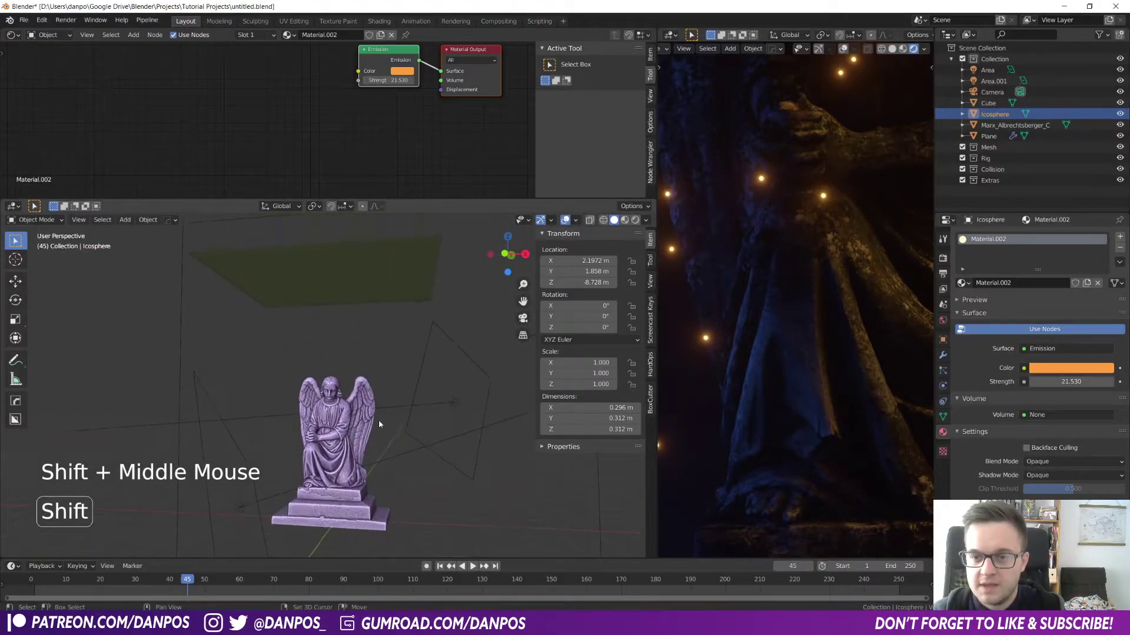
{"action": "left_click", "coordinate": [344, 278]}
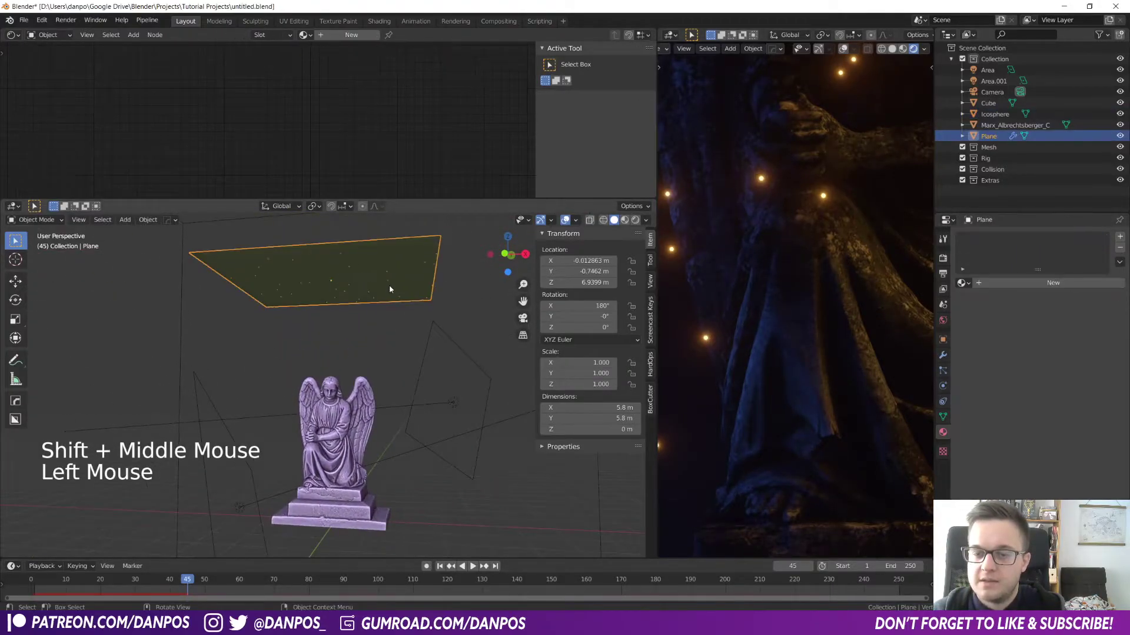
{"action": "left_click", "coordinate": [943, 372]}
{"action": "scroll", "coordinate": [1036, 353], "scroll_direction": "down", "scroll_amount": 9}
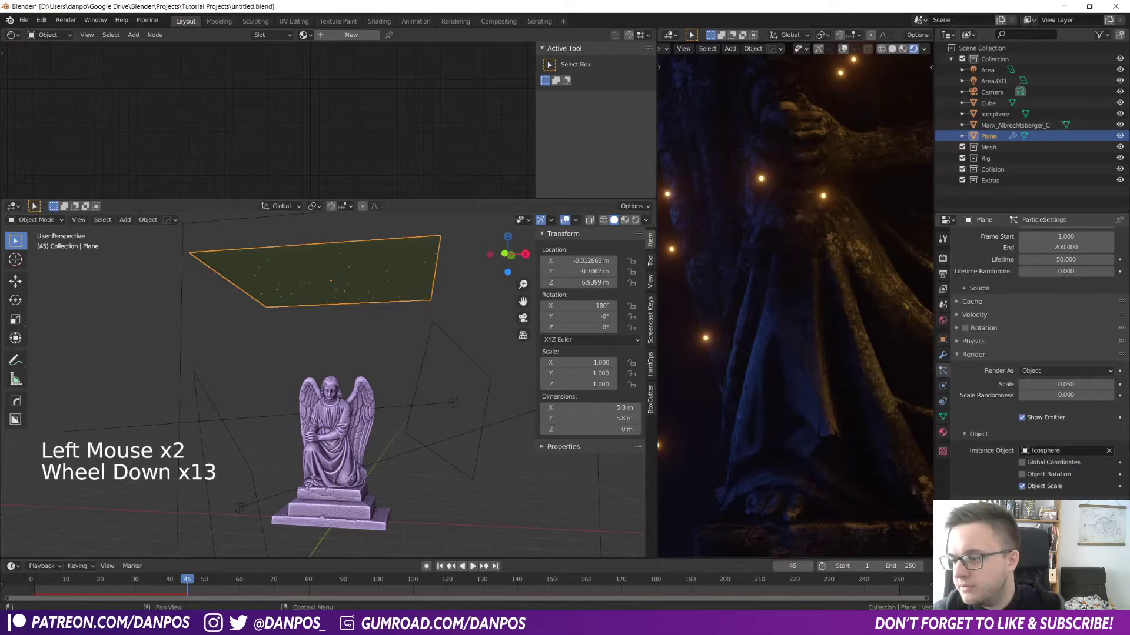
{"action": "left_click", "coordinate": [982, 542]}
{"action": "scroll", "coordinate": [983, 543], "scroll_direction": "down", "scroll_amount": 3}
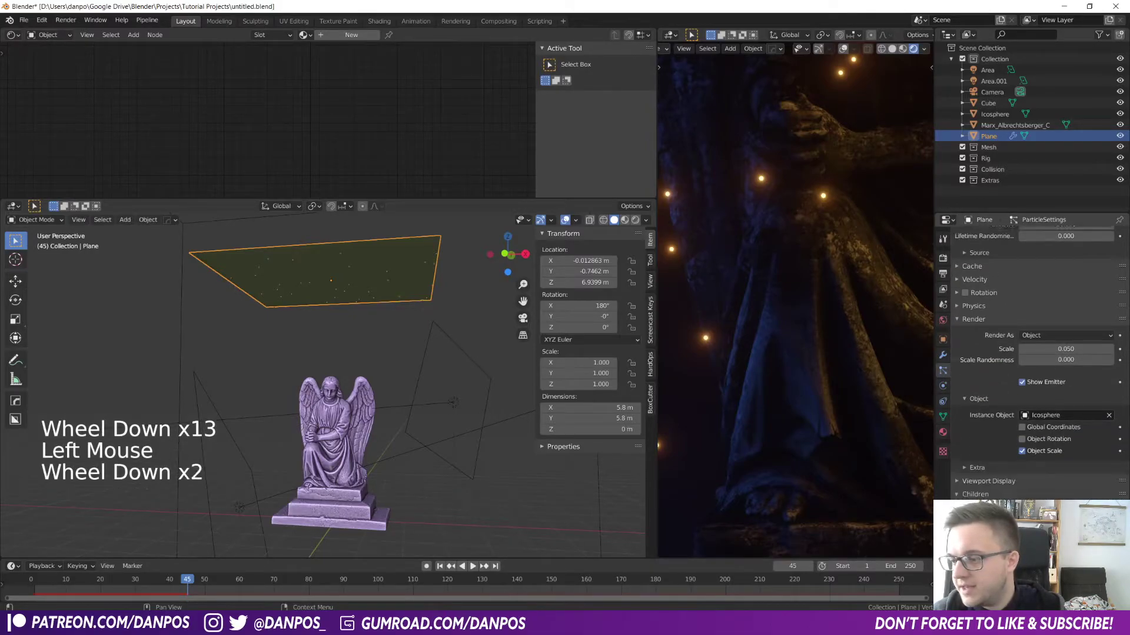
{"action": "left_click_drag", "start_coordinate": [1076, 520], "coordinate": [1024, 519]}
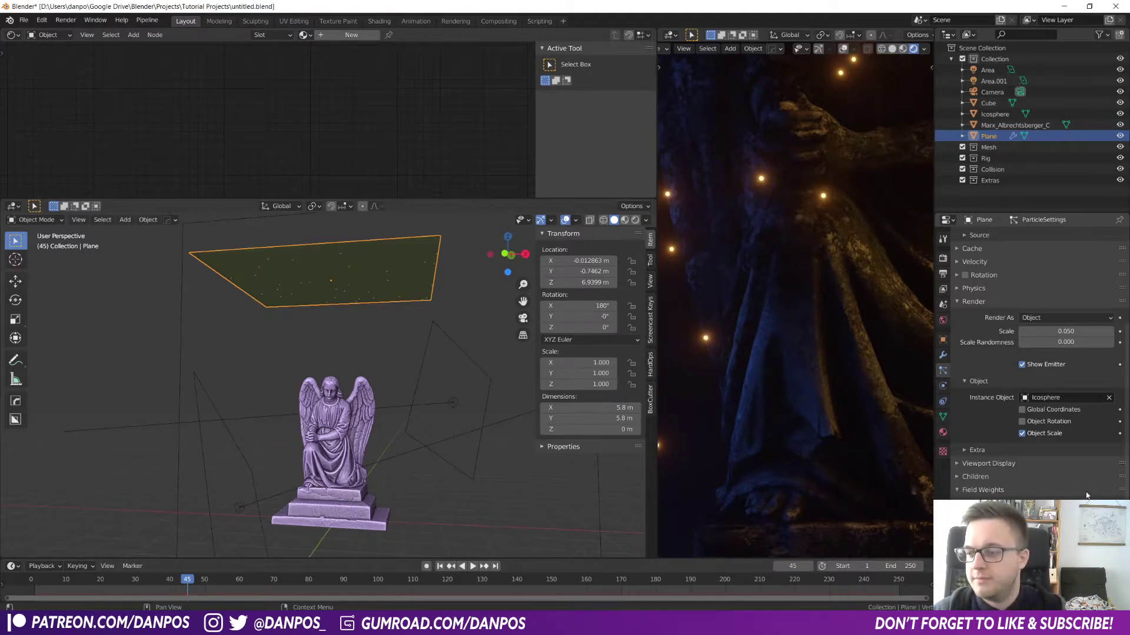
- Set the particle render scale to about 0.129 and the scale randomness to about 0.663
{"action": "left_click_drag", "start_coordinate": [1059, 331], "coordinate": [1080, 343], "text": "shift"}
{"action": "scroll", "coordinate": [918, 365], "scroll_direction": "up", "scroll_amount": 4}
{"action": "scroll", "coordinate": [973, 385], "scroll_direction": "up", "scroll_amount": 1}
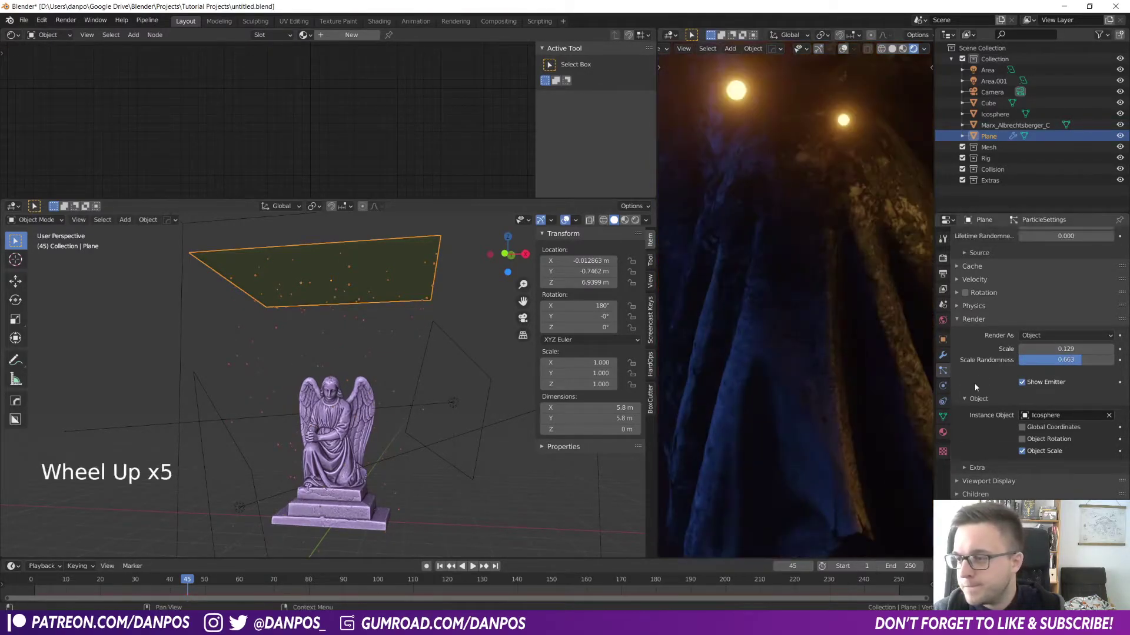
- Set the particles' normal velocity to 0.15 m/s and replay the animation from an earlier frame
{"action": "scroll", "coordinate": [918, 372], "scroll_direction": "down", "scroll_amount": 4}
{"action": "left_click", "coordinate": [958, 281]}
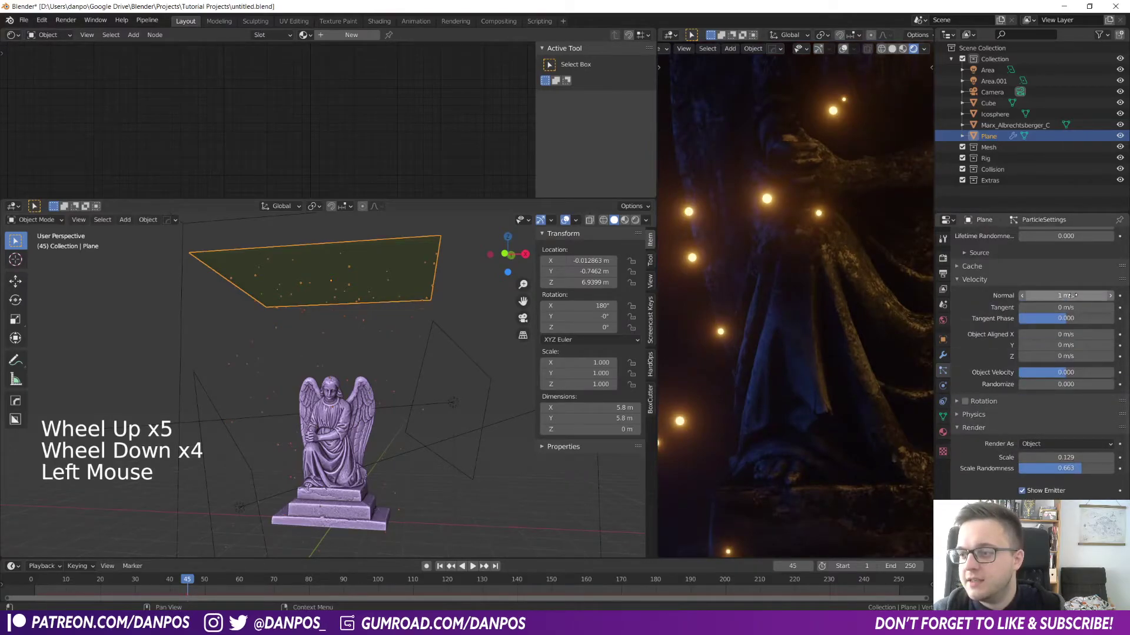
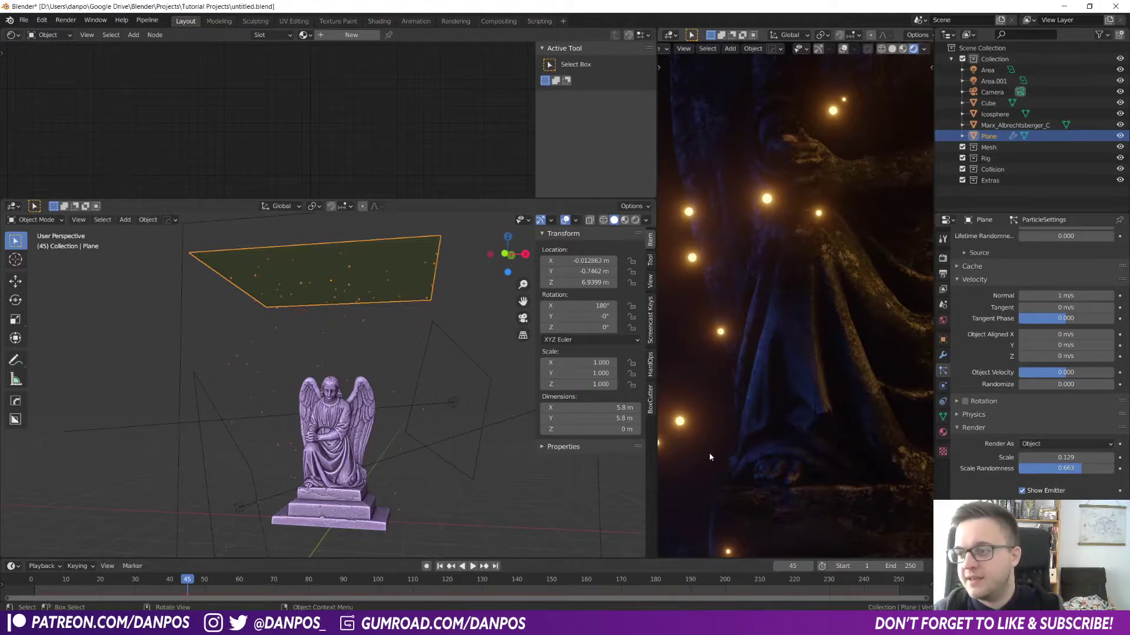
{"action": "left_click", "coordinate": [1065, 296]}
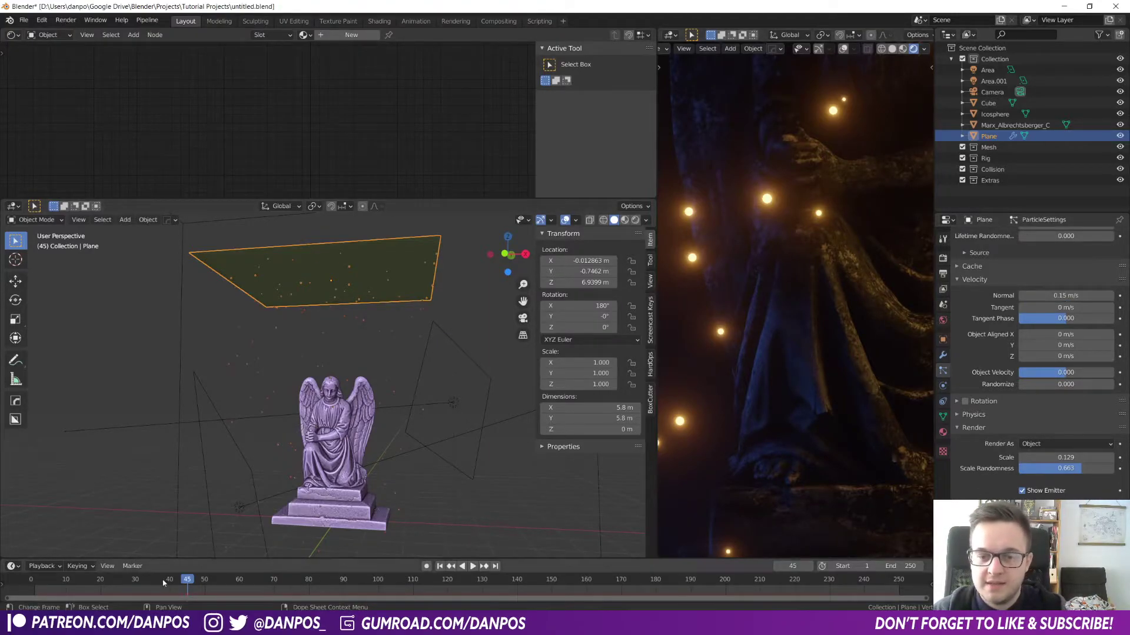
{"action": "left_click_drag", "start_coordinate": [193, 579], "coordinate": [80, 580]}
{"action": "key", "text": "space"}
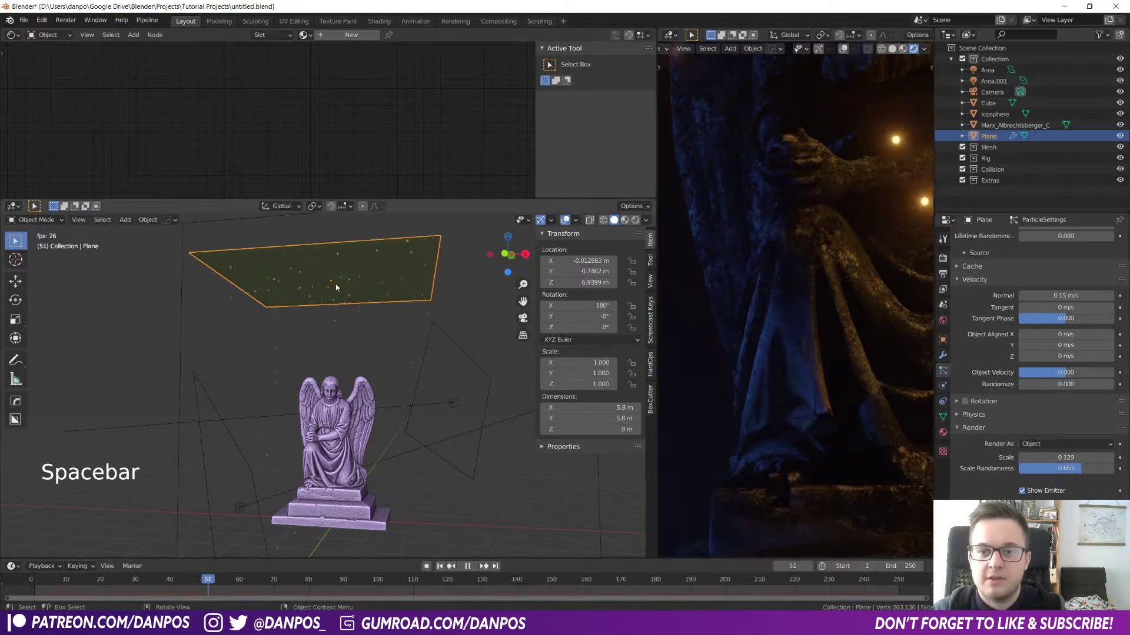
{"action": "key", "text": "space"}
- Move the emitter plane down about 0.37 m and about 0.17 m along negative X
{"action": "key", "text": "g"}
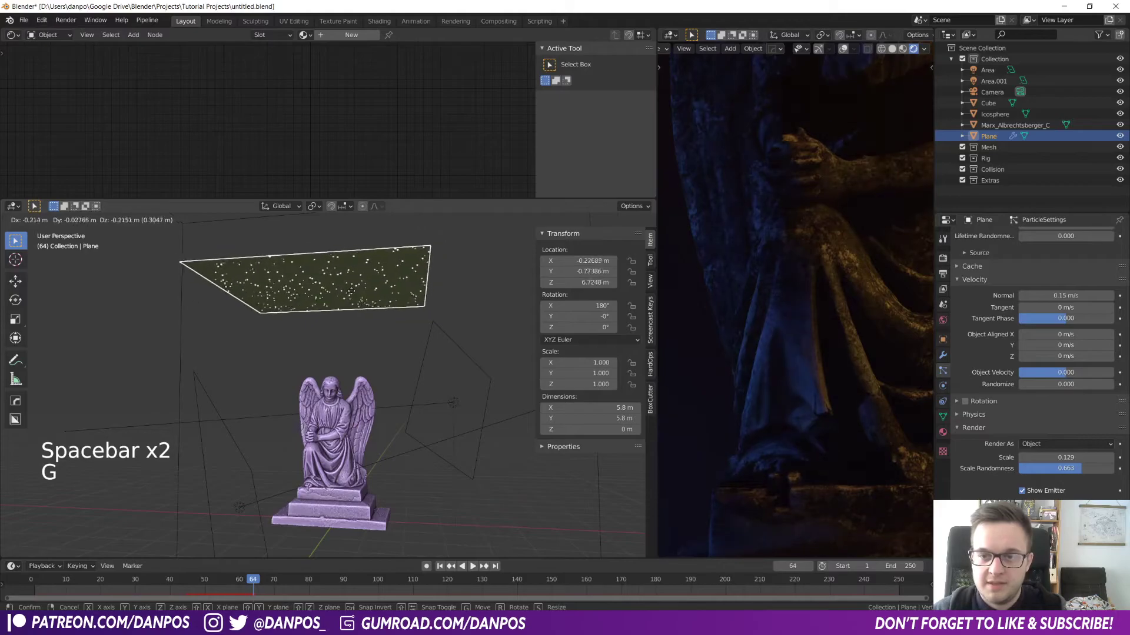
{"action": "right_click", "coordinate": [299, 490]}
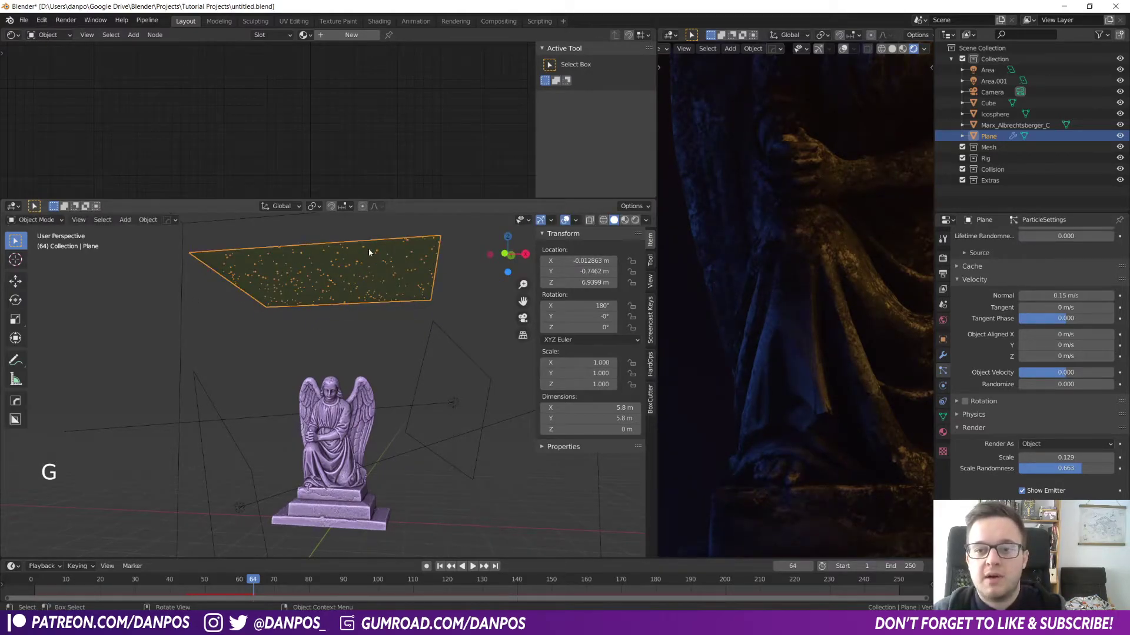
{"action": "key", "text": "g"}
{"action": "left_click", "coordinate": [347, 304]}
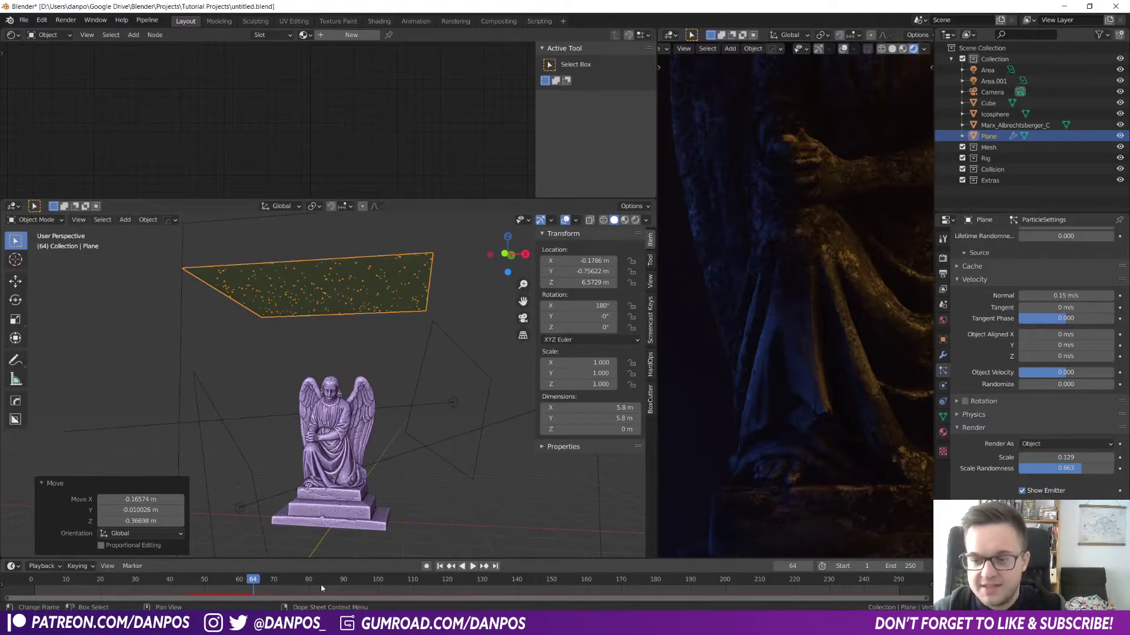
- Return the timeline to frame 1 and lower the emitter plane about 0.08 m along Z
{"action": "left_click_drag", "start_coordinate": [254, 581], "coordinate": [120, 579]}
{"action": "left_click_drag", "start_coordinate": [32, 581], "coordinate": [33, 581]}
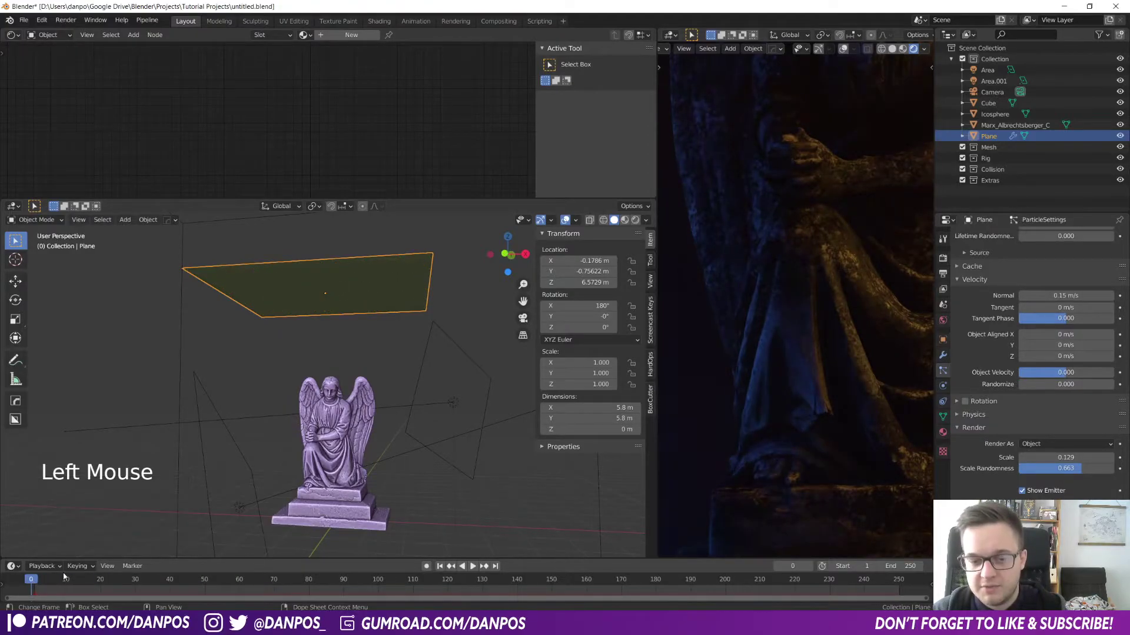
{"action": "key", "text": "Right"}
{"action": "key", "text": "g"}
{"action": "key", "text": "z"}
{"action": "left_click", "coordinate": [328, 298]}
- Lower the emitter plane about 1.16 m along Z, keeping it just above the camera frame
{"action": "scroll", "coordinate": [777, 298], "scroll_direction": "down", "scroll_amount": 7}
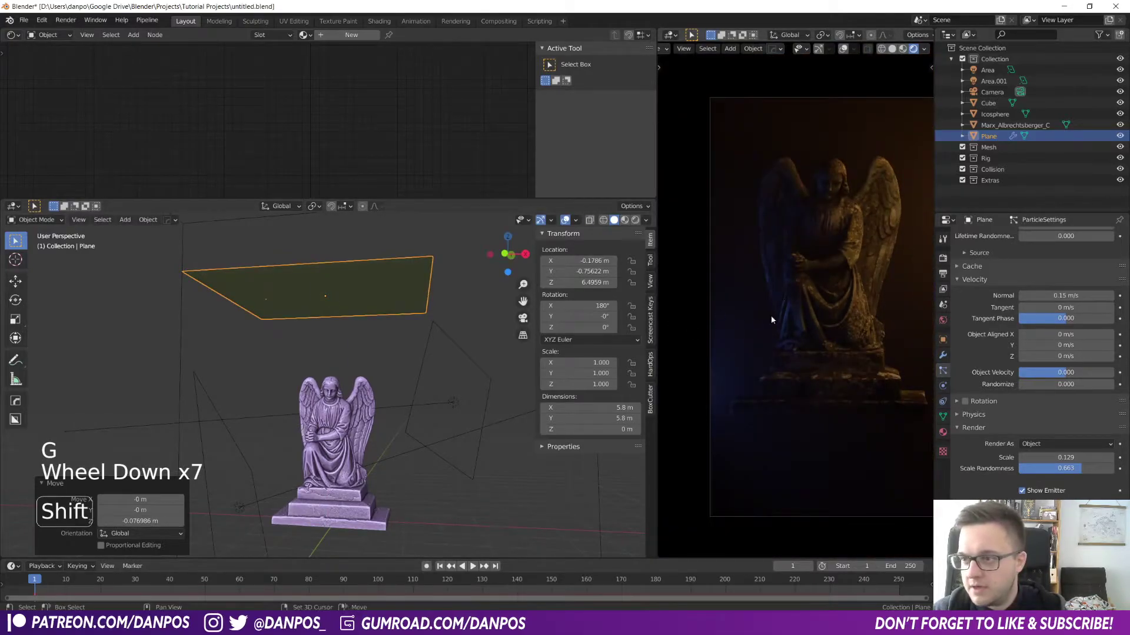
{"action": "middle_click_drag", "start_coordinate": [782, 304], "coordinate": [756, 309], "text": "shift"}
{"action": "key", "text": "g"}
{"action": "key", "text": "z"}
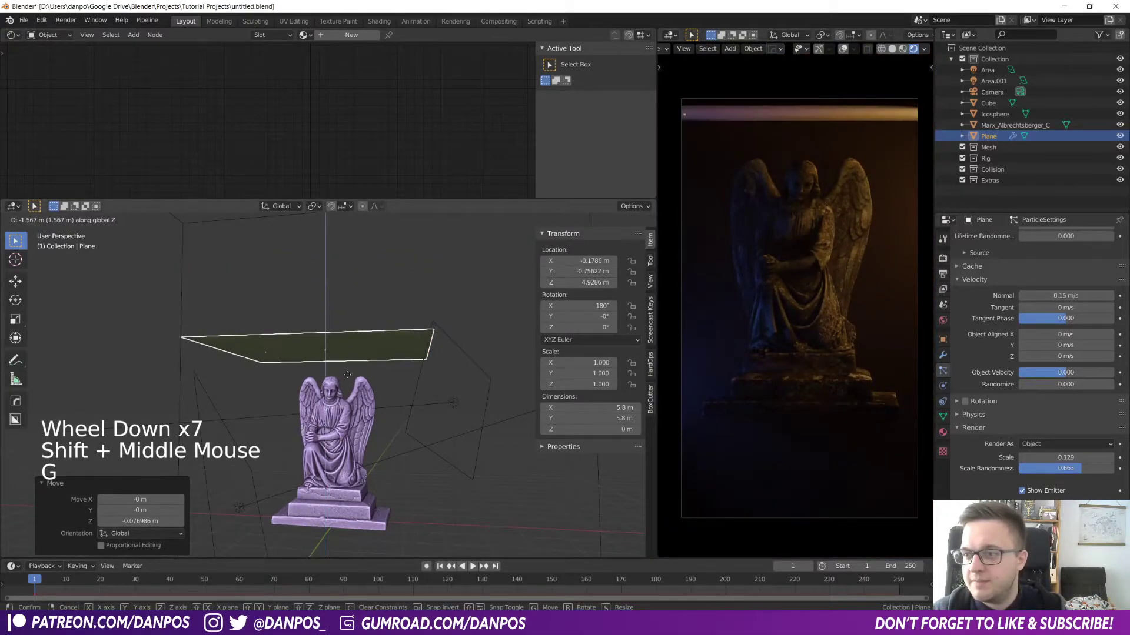
{"action": "key", "text": "shift"}
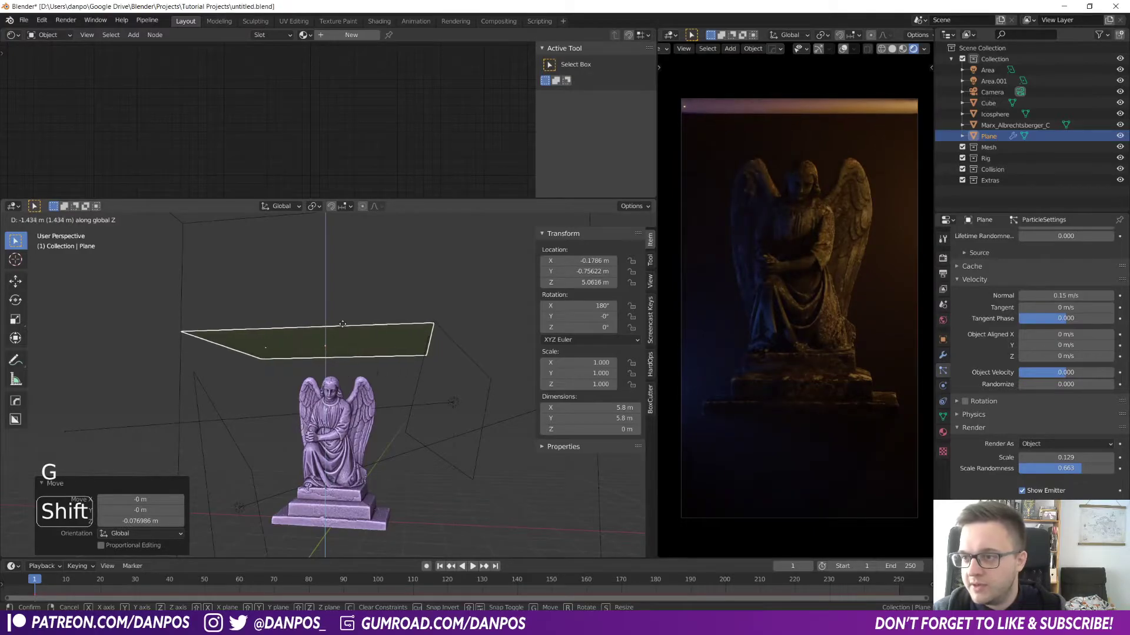
{"action": "left_click", "coordinate": [324, 230]}
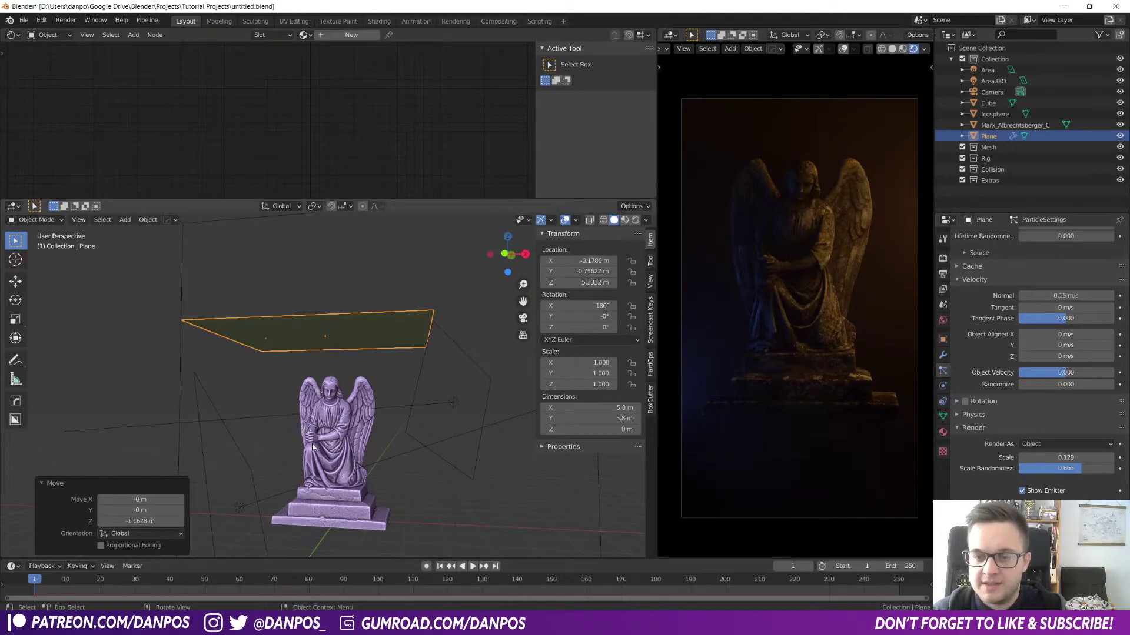
- Play the animation past frame 200 to check how the particles fall, and bring up the particle emission settings
{"action": "key", "text": "space"}
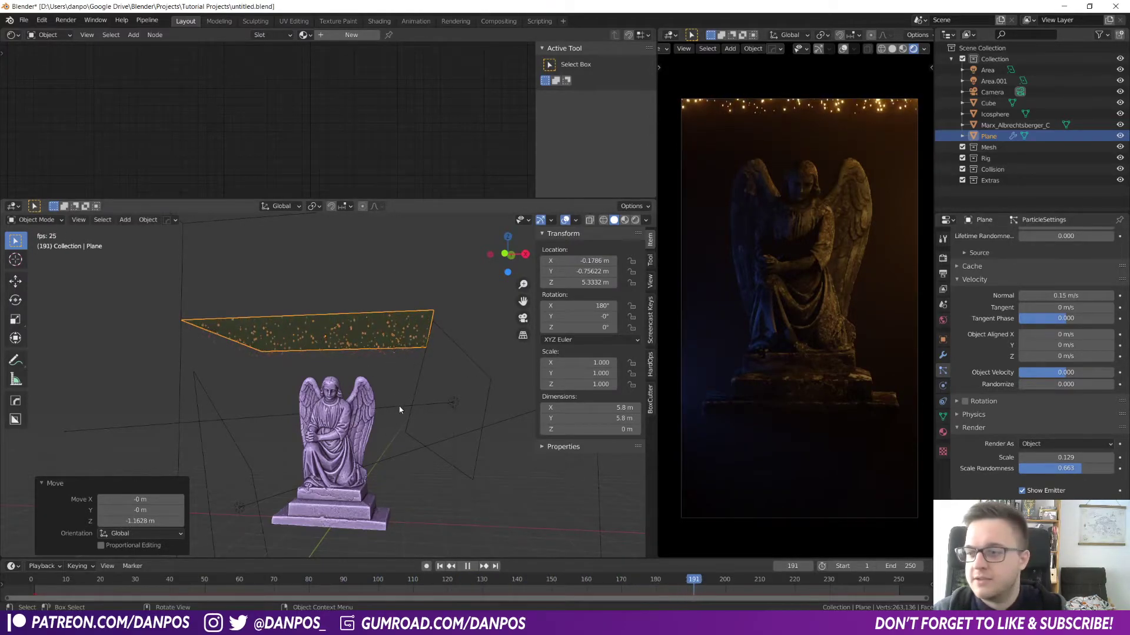
{"action": "key", "text": "space"}
{"action": "scroll", "coordinate": [999, 329], "scroll_direction": "up", "scroll_amount": 5}
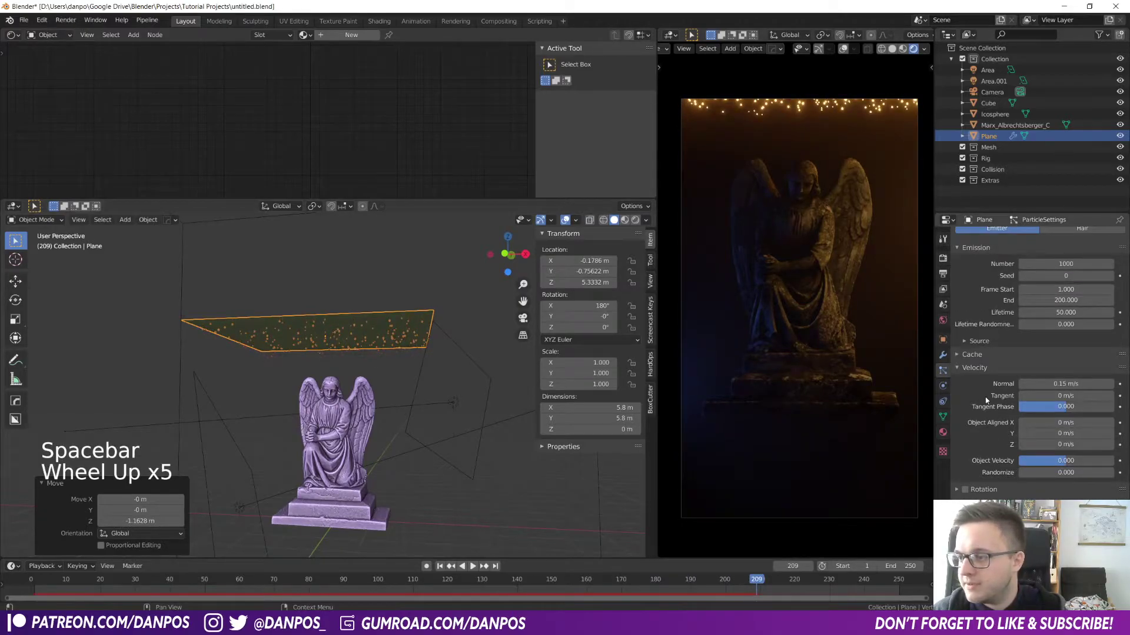
- Set the scene's frame rate to 30 fps and its end frame to 300
{"action": "scroll", "coordinate": [1000, 389], "scroll_direction": "up", "scroll_amount": 1}
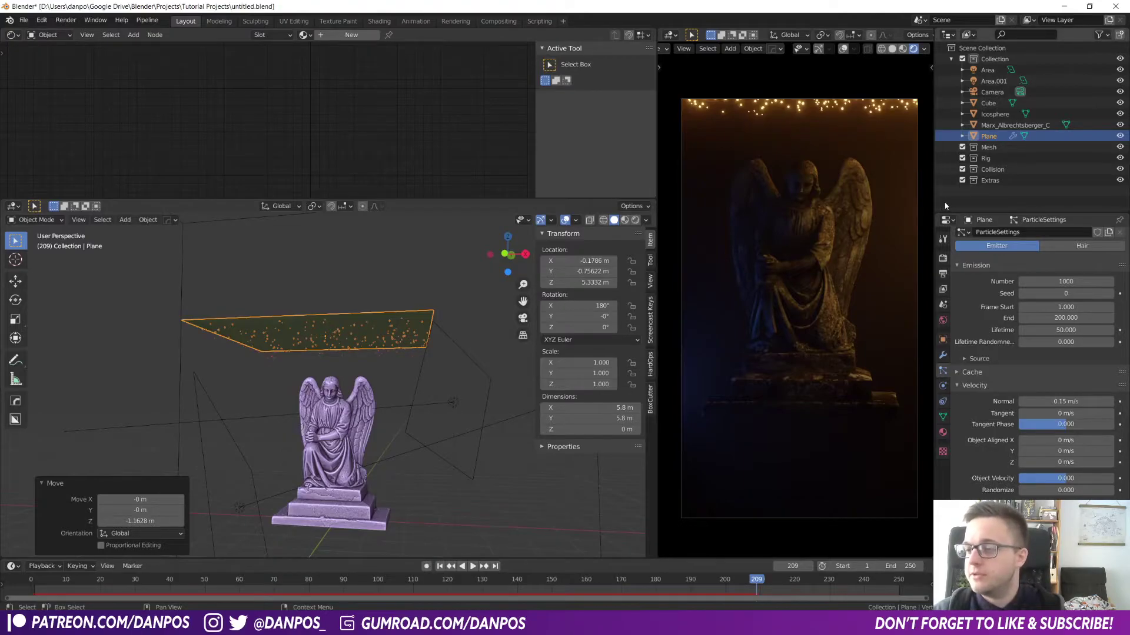
{"action": "left_click", "coordinate": [942, 275]}
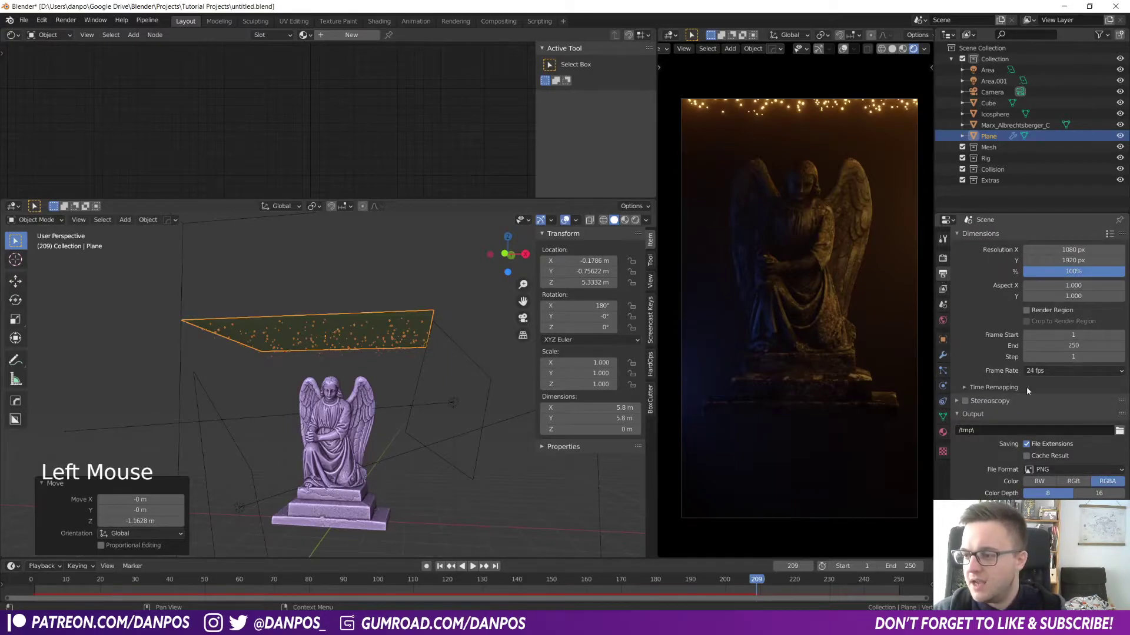
{"action": "left_click", "coordinate": [1048, 369]}
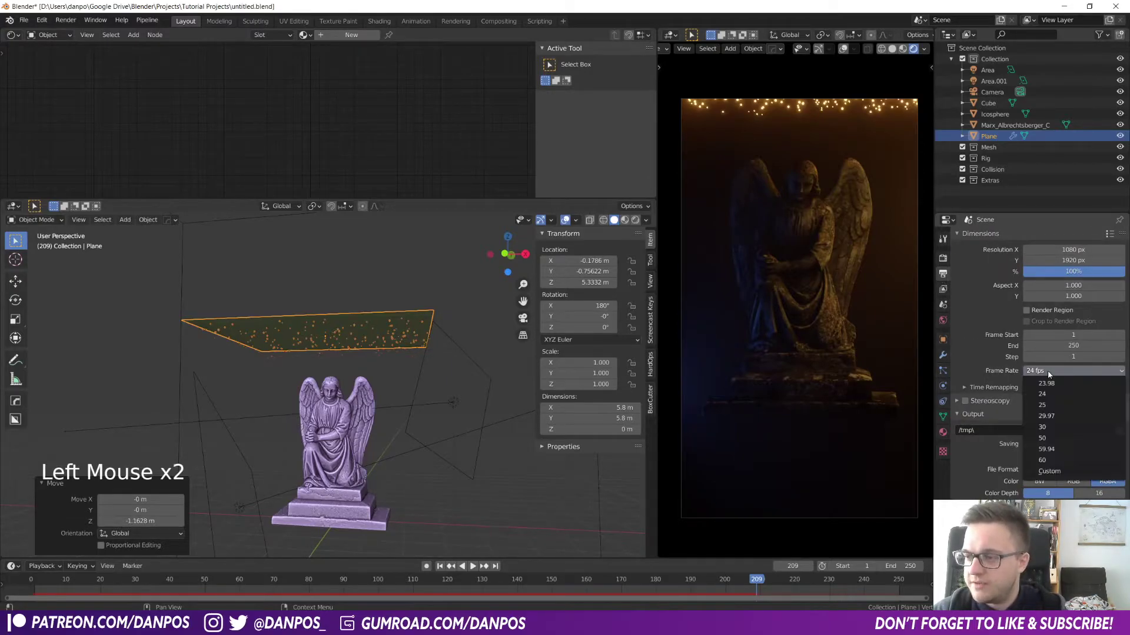
{"action": "left_click", "coordinate": [1047, 430]}
{"action": "left_click", "coordinate": [1089, 347]}
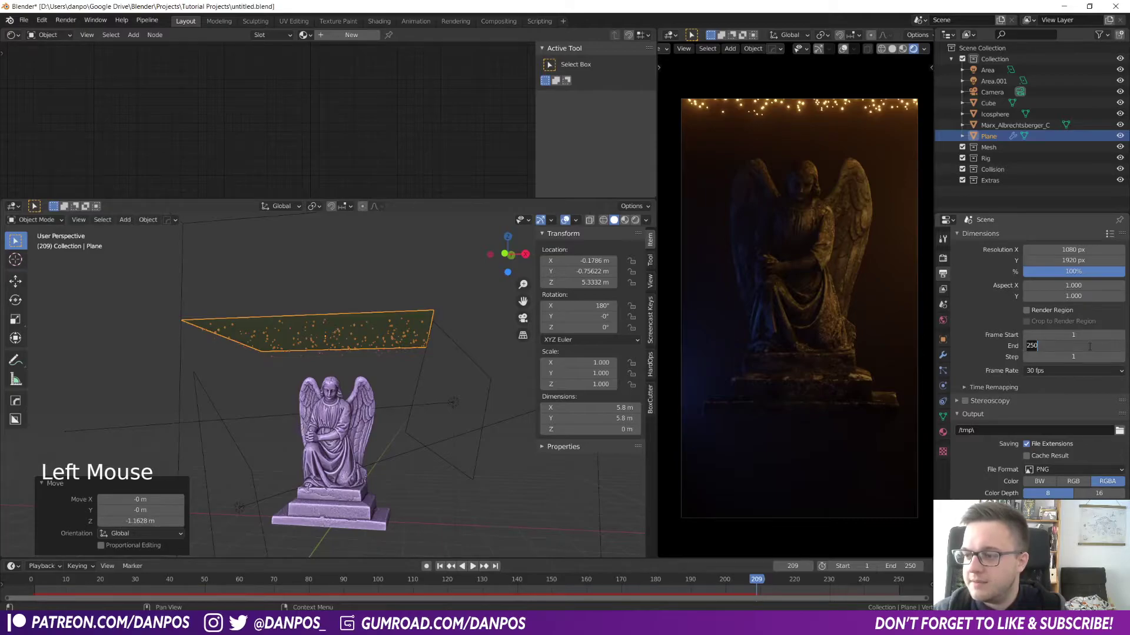
{"action": "type", "text": "300"}
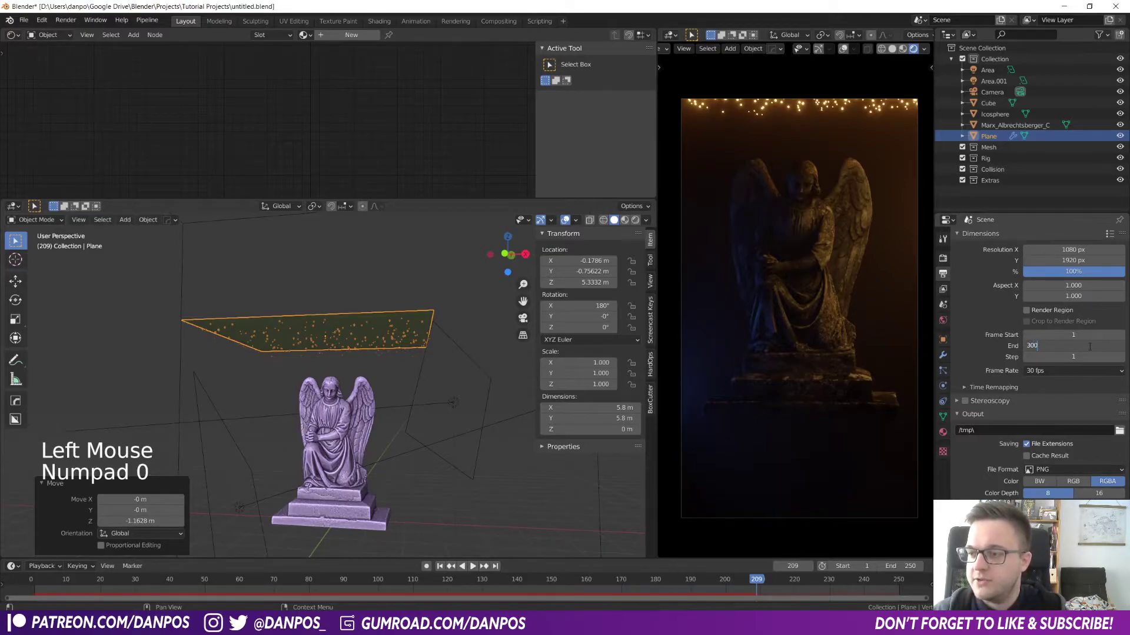
{"action": "key", "text": "Return"}
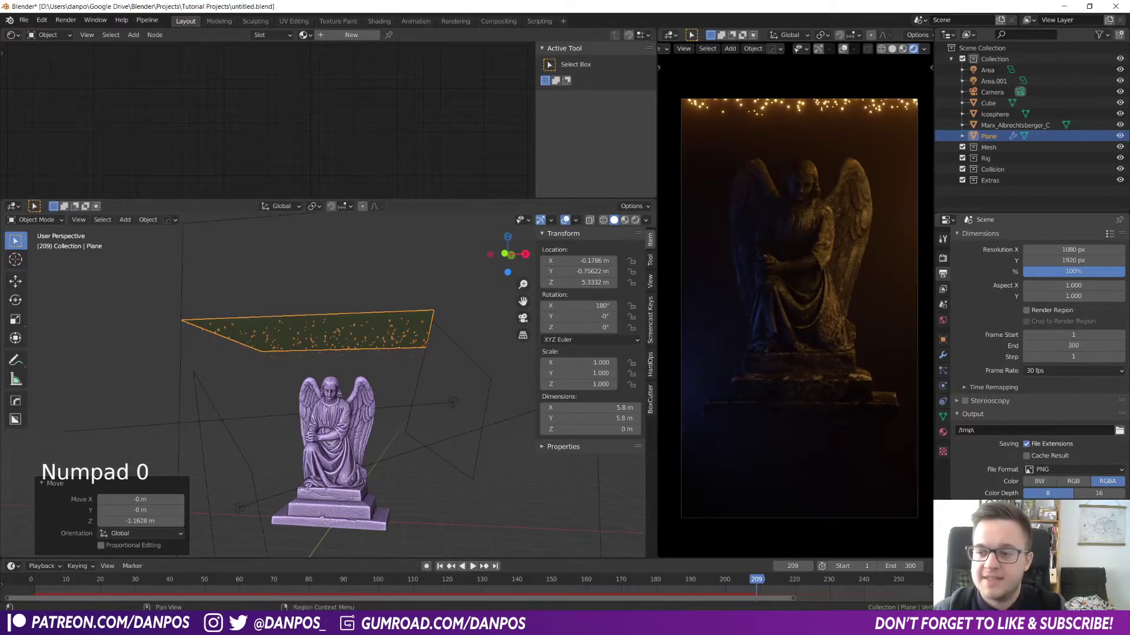
- Enlarge the timeline area, fit the full 300-frame range in it, and return to frame 1
{"action": "left_click", "coordinate": [793, 601]}
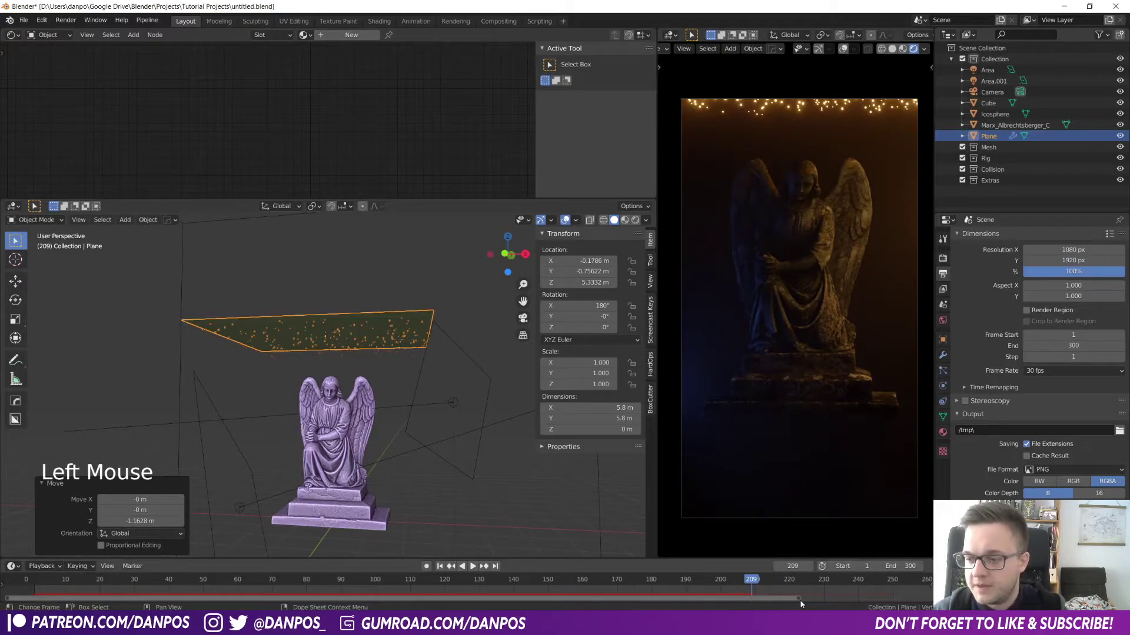
{"action": "scroll", "coordinate": [788, 582], "scroll_direction": "down", "scroll_amount": 2}
{"action": "left_click_drag", "start_coordinate": [787, 559], "coordinate": [793, 529]}
{"action": "scroll", "coordinate": [794, 583], "scroll_direction": "down", "scroll_amount": 4}
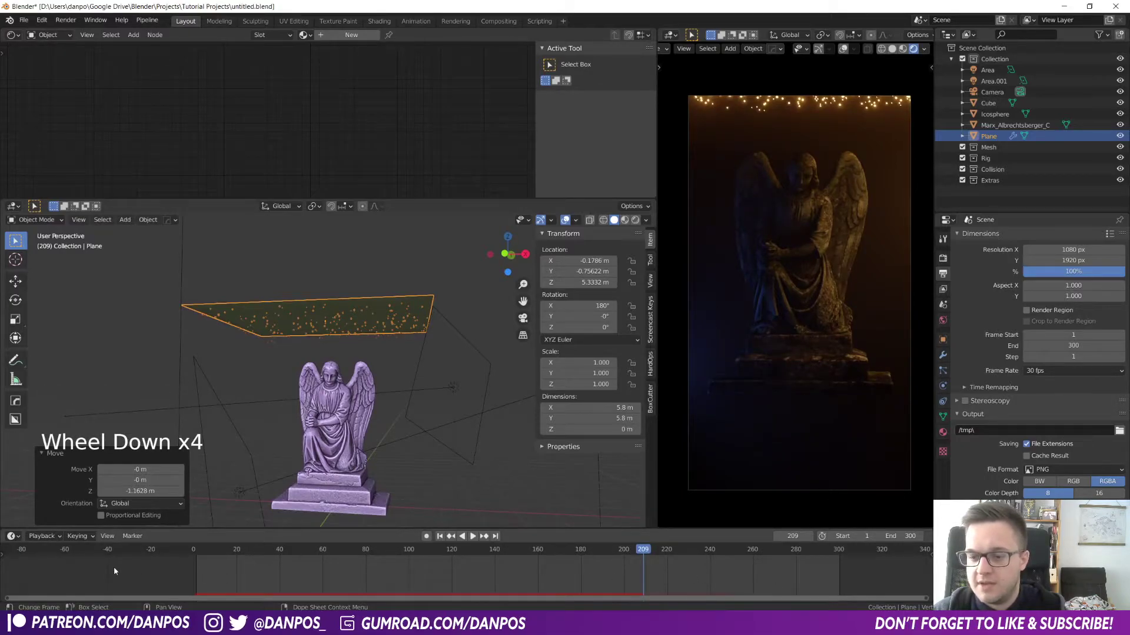
{"action": "left_click", "coordinate": [195, 550]}
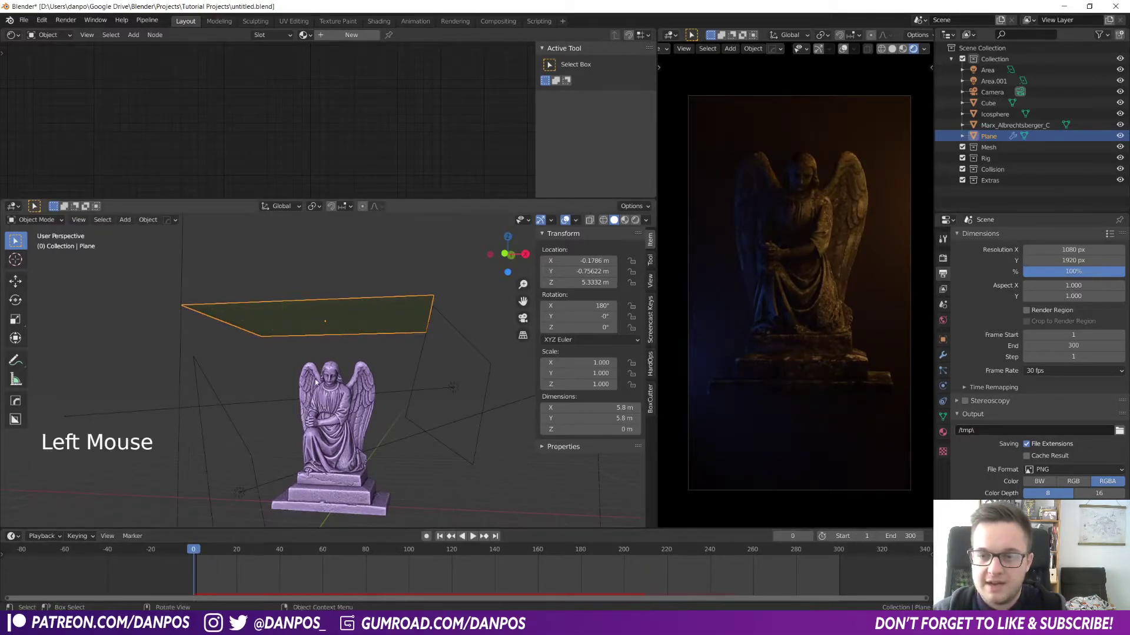
{"action": "scroll", "coordinate": [1001, 354], "scroll_direction": "up", "scroll_amount": 6}
{"action": "scroll", "coordinate": [1002, 355], "scroll_direction": "up", "scroll_amount": 3}
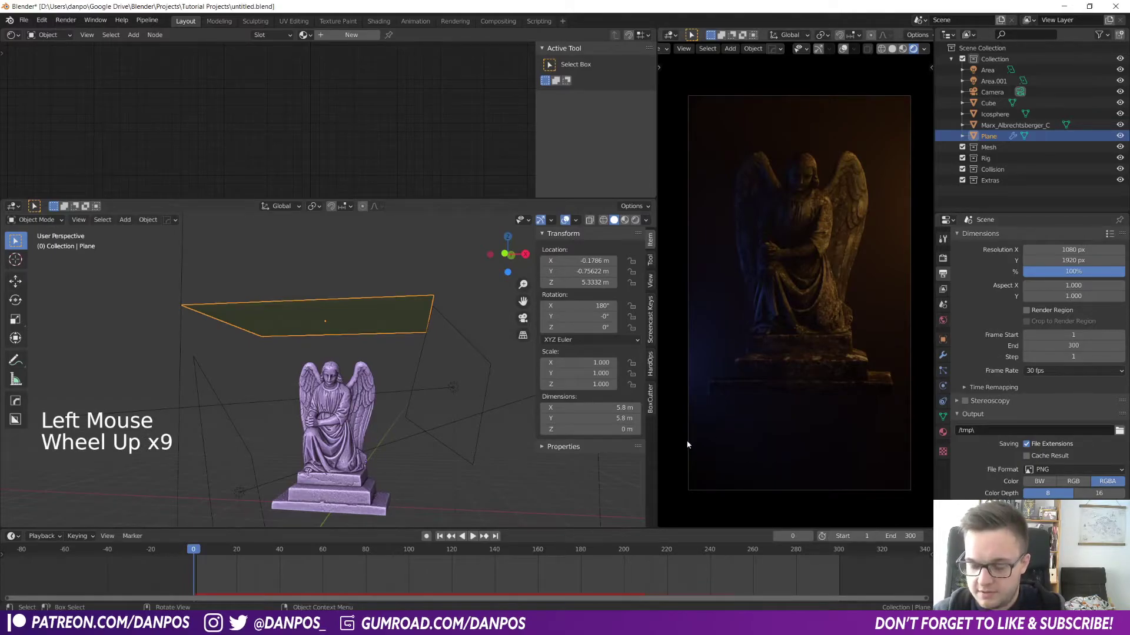
{"action": "key", "text": "Right"}
- Bring up the emitter plane's particle settings, play the animation, and scrub back to frame 247 to check when the particles die out
{"action": "left_click", "coordinate": [943, 386]}
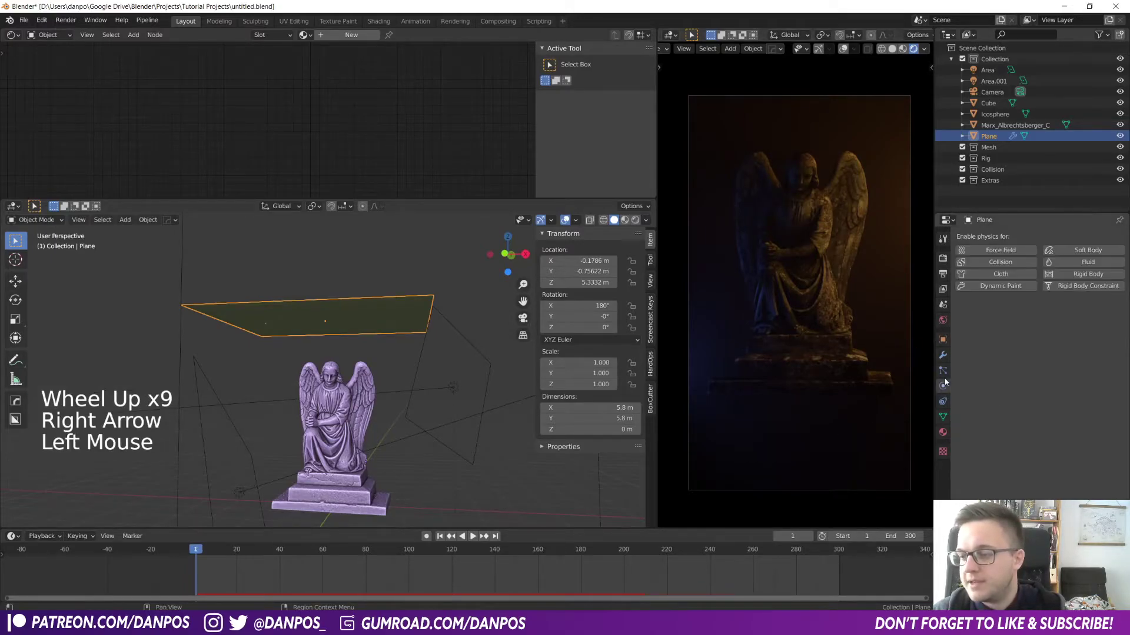
{"action": "left_click", "coordinate": [942, 371]}
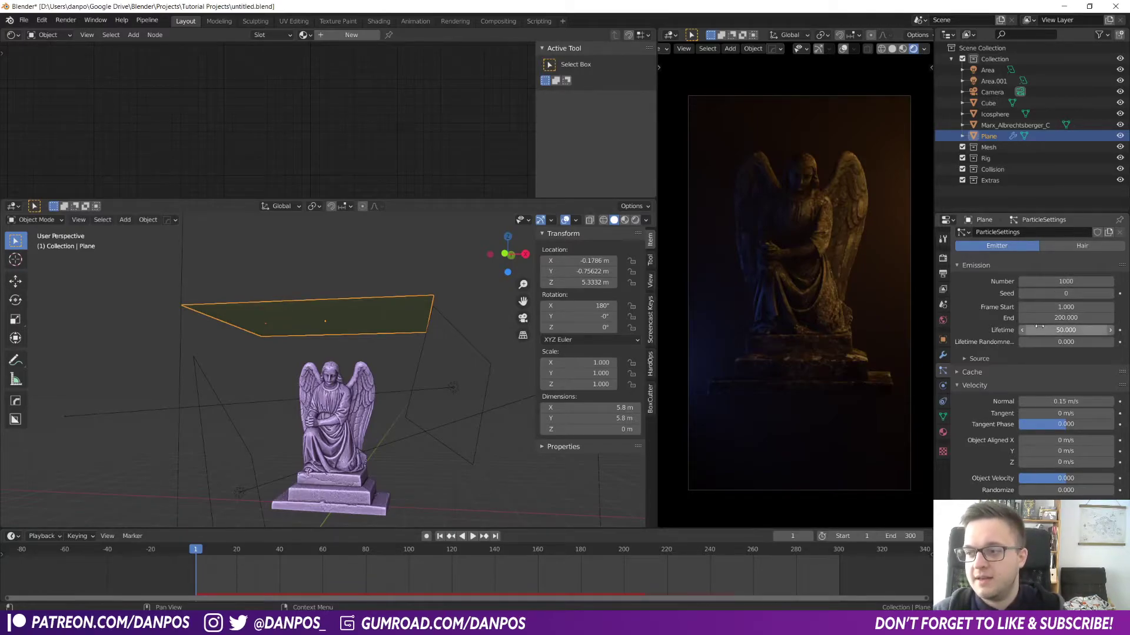
{"action": "key", "text": "space"}
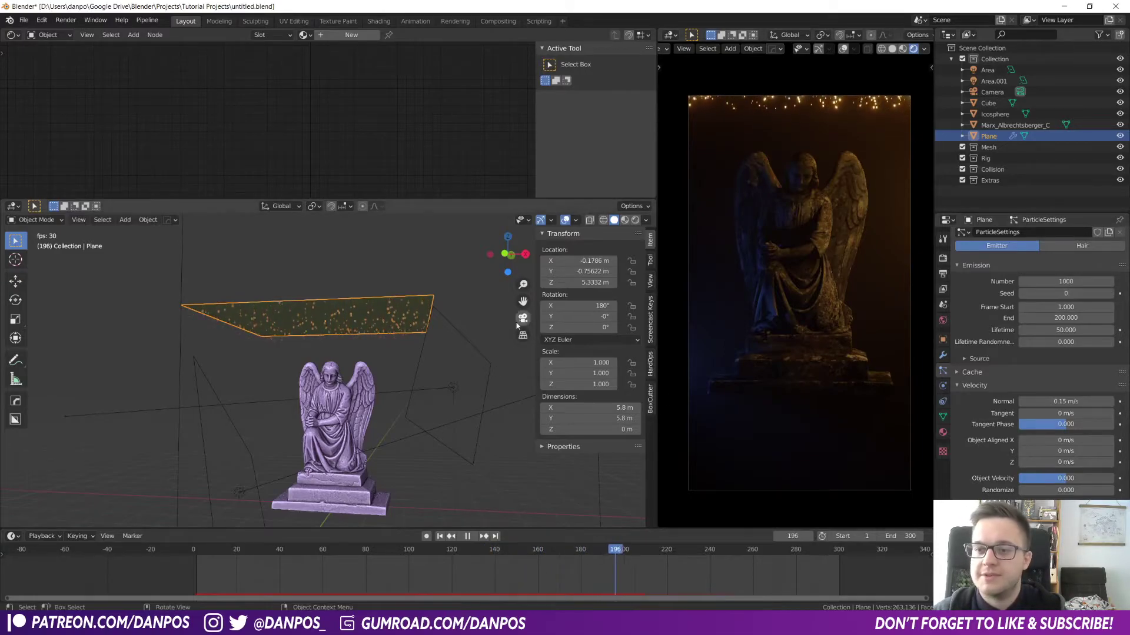
{"action": "key", "text": "space"}
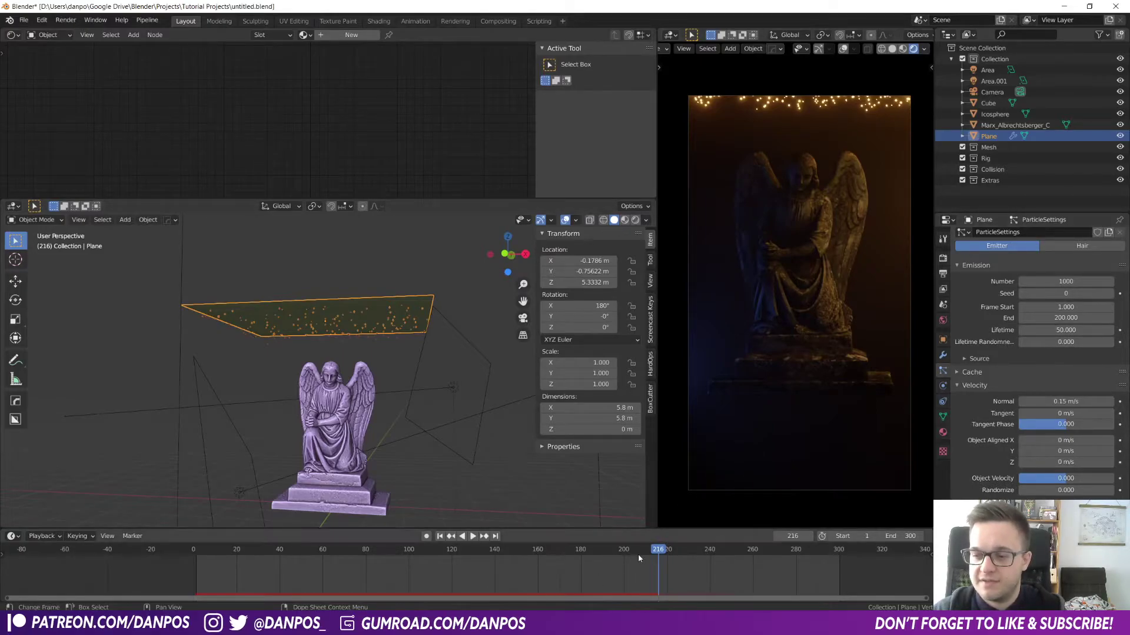
{"action": "key", "text": "space"}
{"action": "key", "text": "space"}
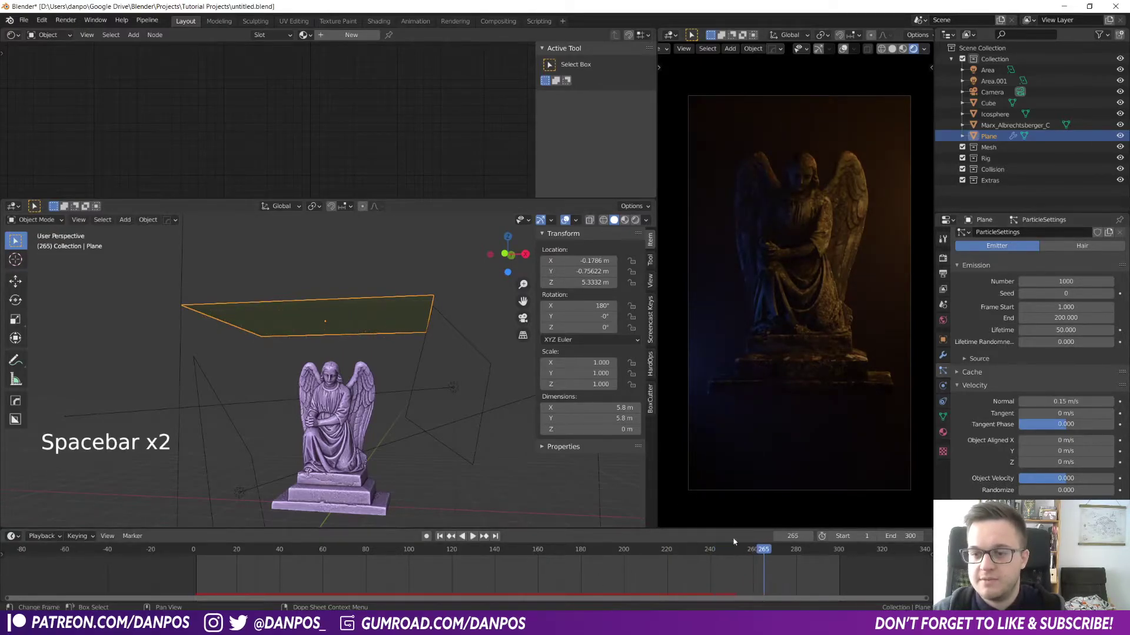
{"action": "mouse_move", "coordinate": [738, 552]}
{"action": "left_mouse_down"}
{"action": "mouse_move", "coordinate": [715, 555]}
{"action": "mouse_move", "coordinate": [732, 561]}
{"action": "left_mouse_up"}
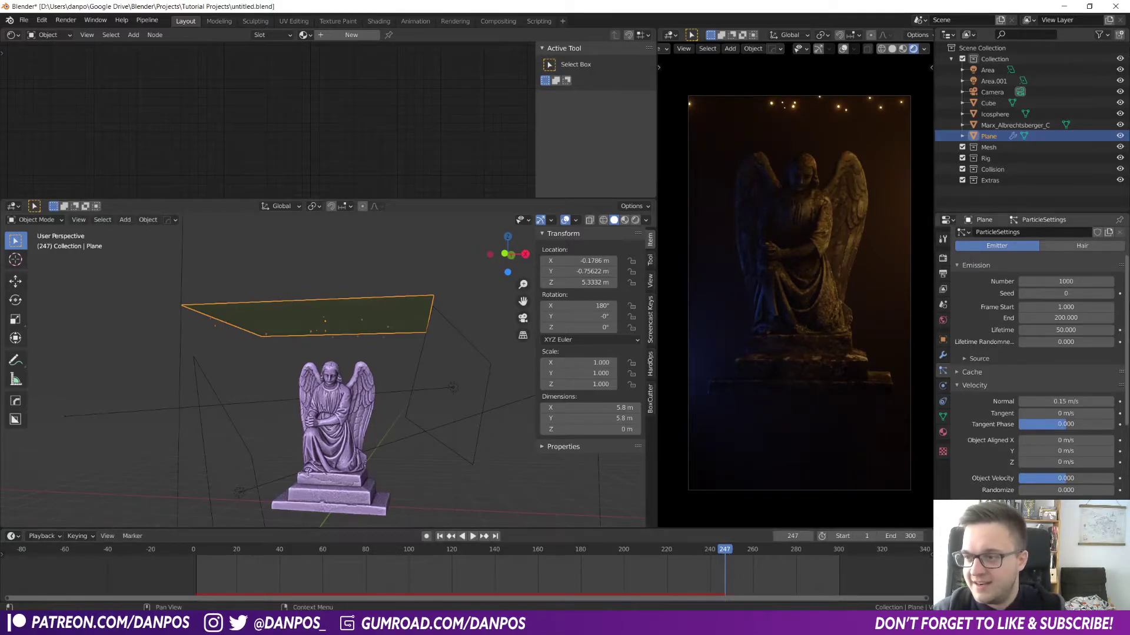
- Set the particle lifetime to 100 frames
{"action": "left_click", "coordinate": [1065, 330]}
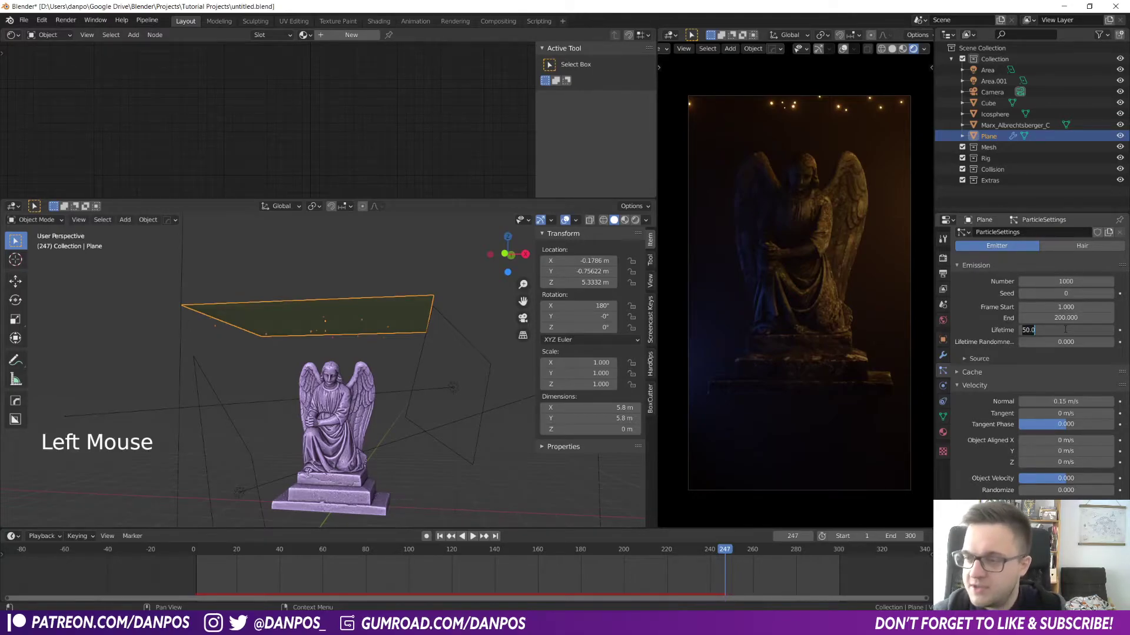
{"action": "type", "text": "100"}
{"action": "key", "text": "Return"}
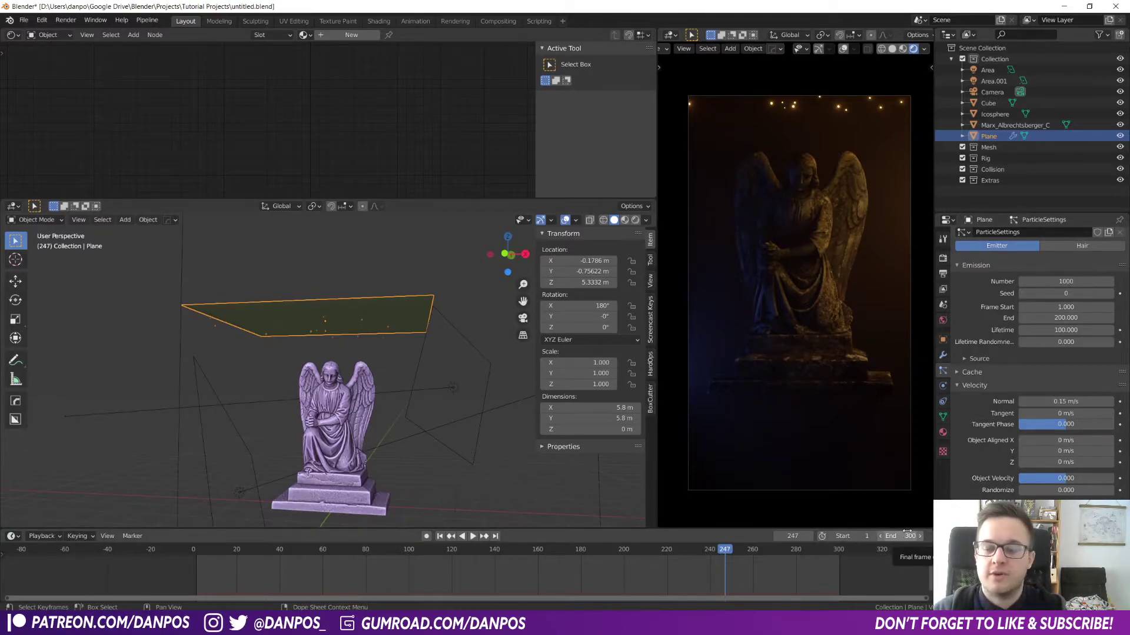
- Replay the animation from the start to about frame 48 and set the number of emitted particles to 2000
{"action": "left_click_drag", "start_coordinate": [728, 553], "coordinate": [194, 556]}
{"action": "key", "text": "space"}
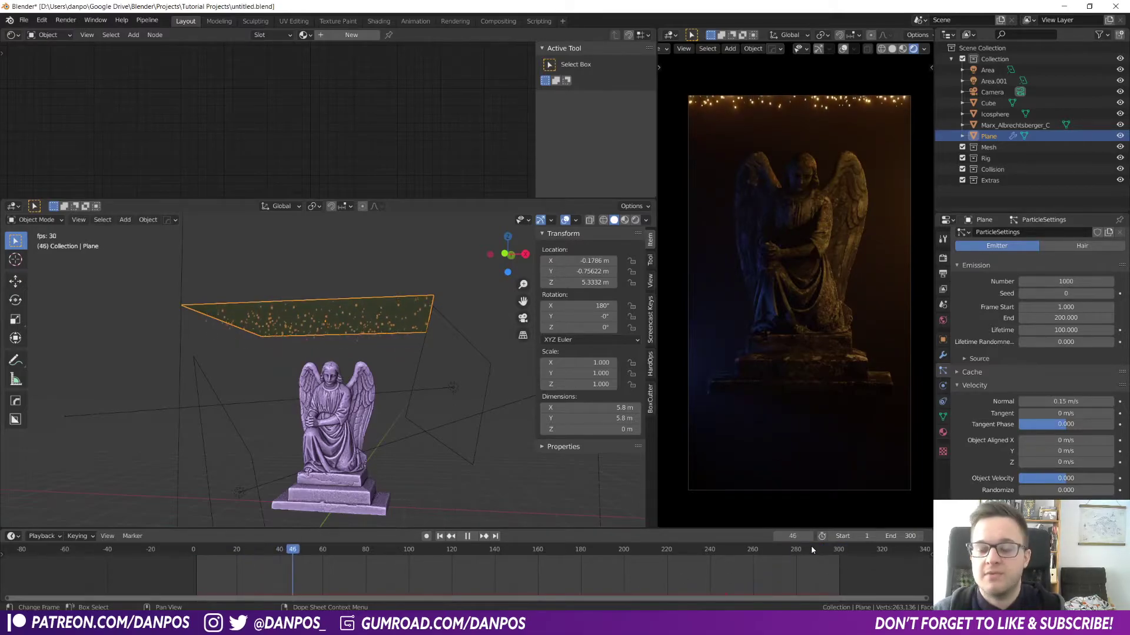
{"action": "key", "text": "space"}
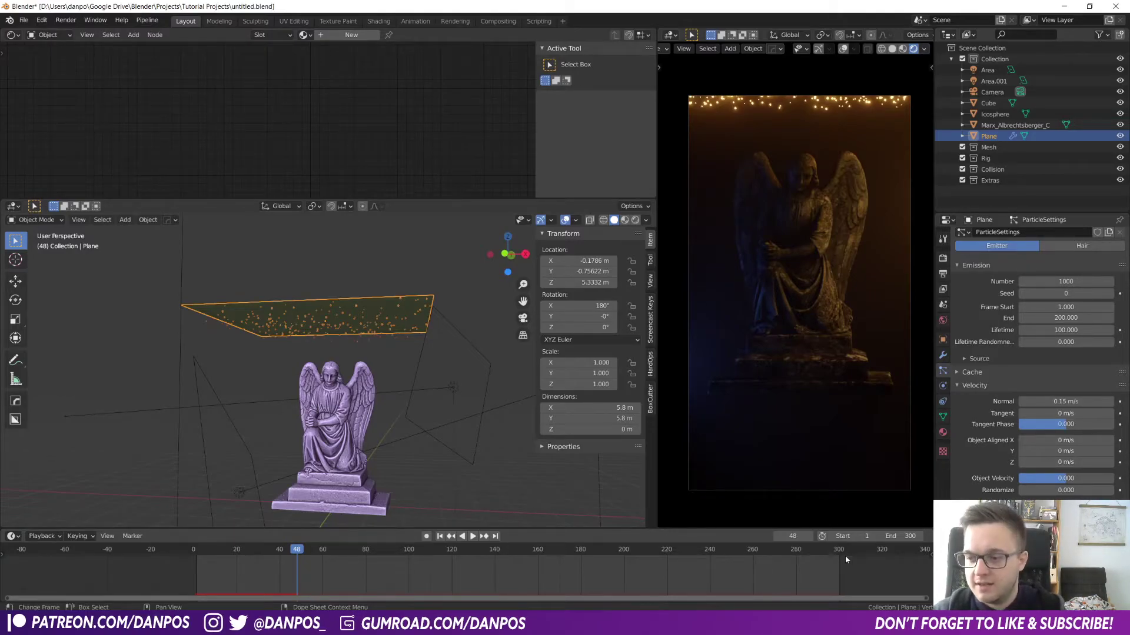
{"action": "left_click", "coordinate": [1079, 282]}
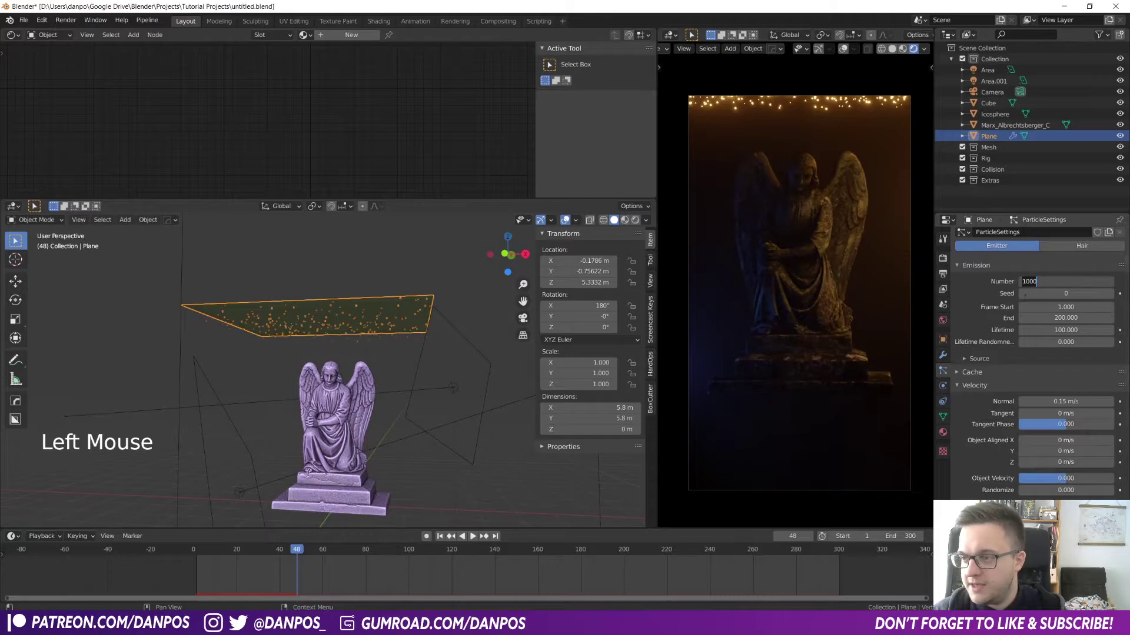
{"action": "type", "text": "2000"}
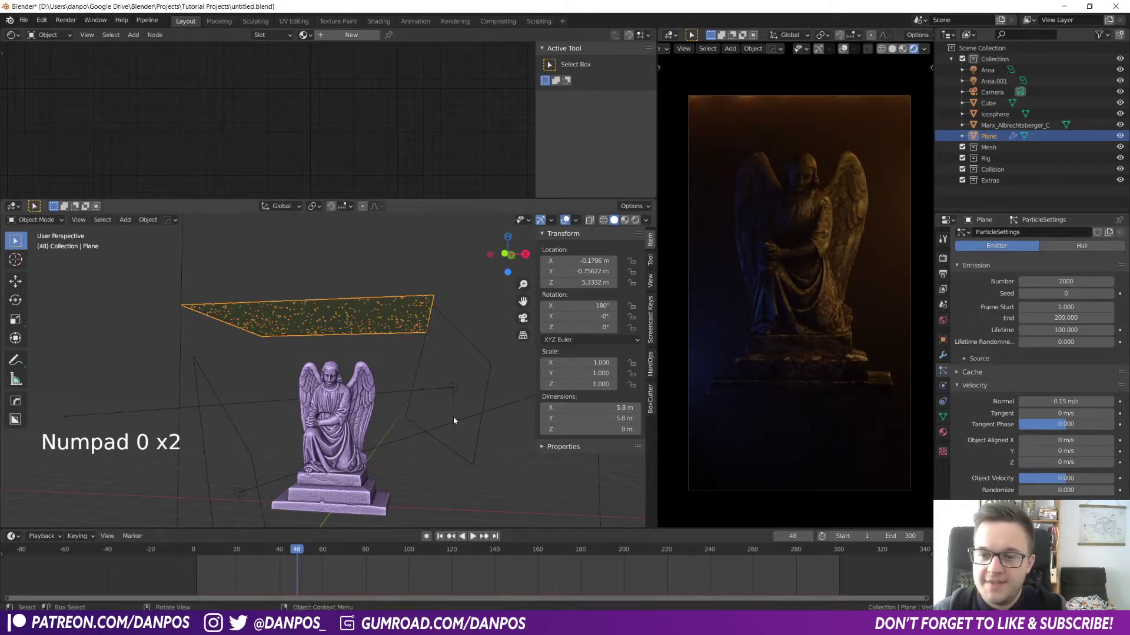
- Place the 3D cursor on the statue's torso, add a Vortex force field there, and scale it up by about 4.34
{"action": "right_click", "coordinate": [334, 420], "text": "shift"}
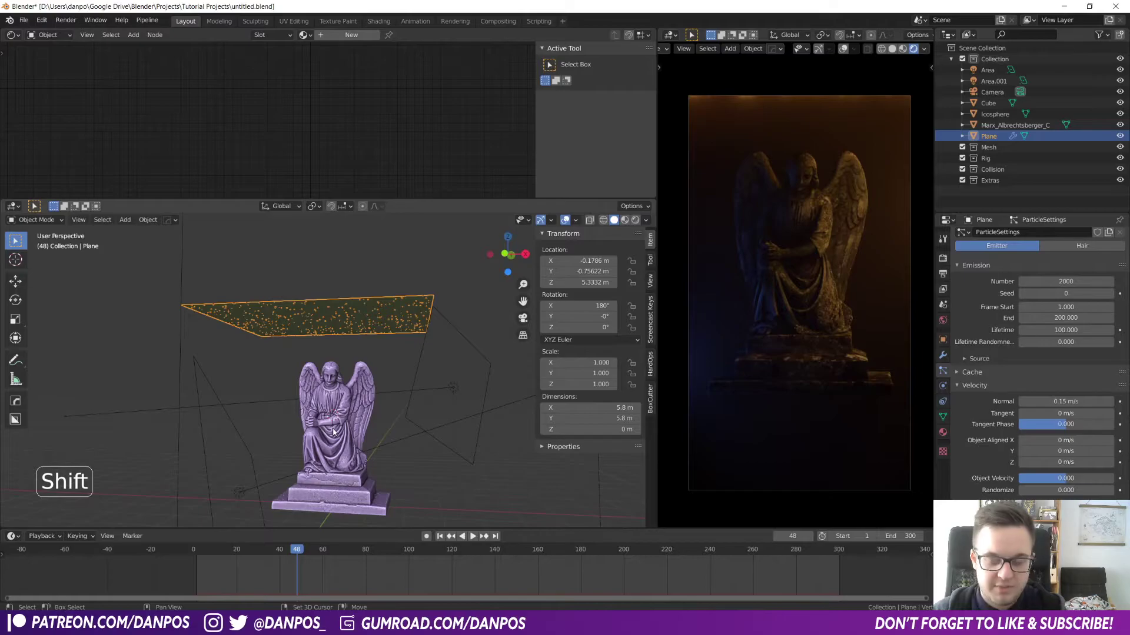
{"action": "key", "text": "shift+a"}
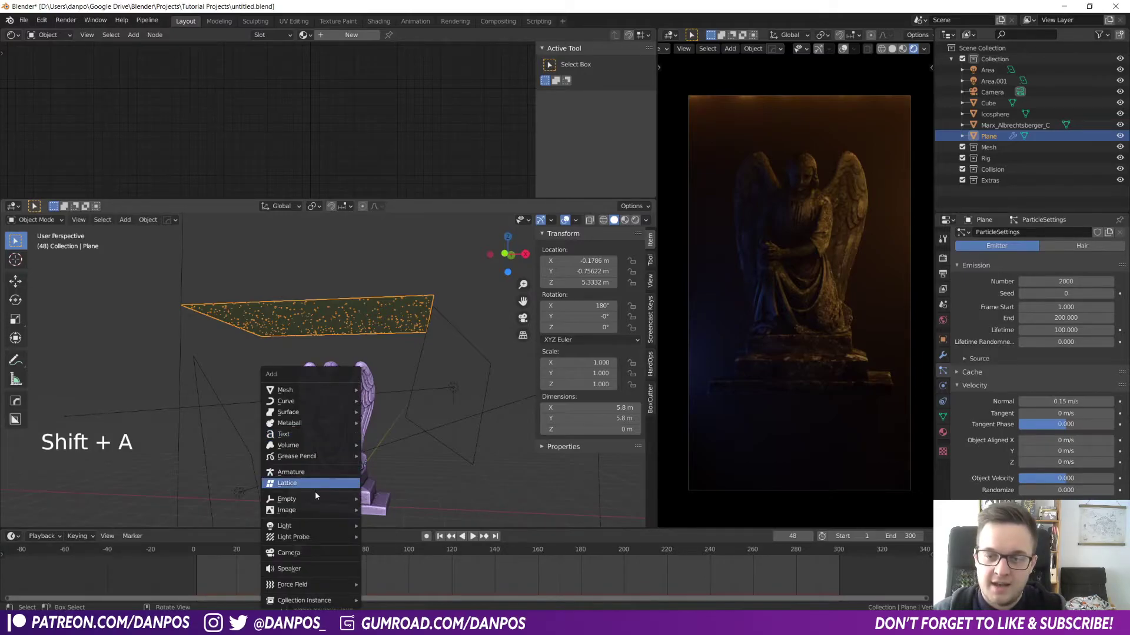
{"action": "mouse_move", "coordinate": [345, 586]}
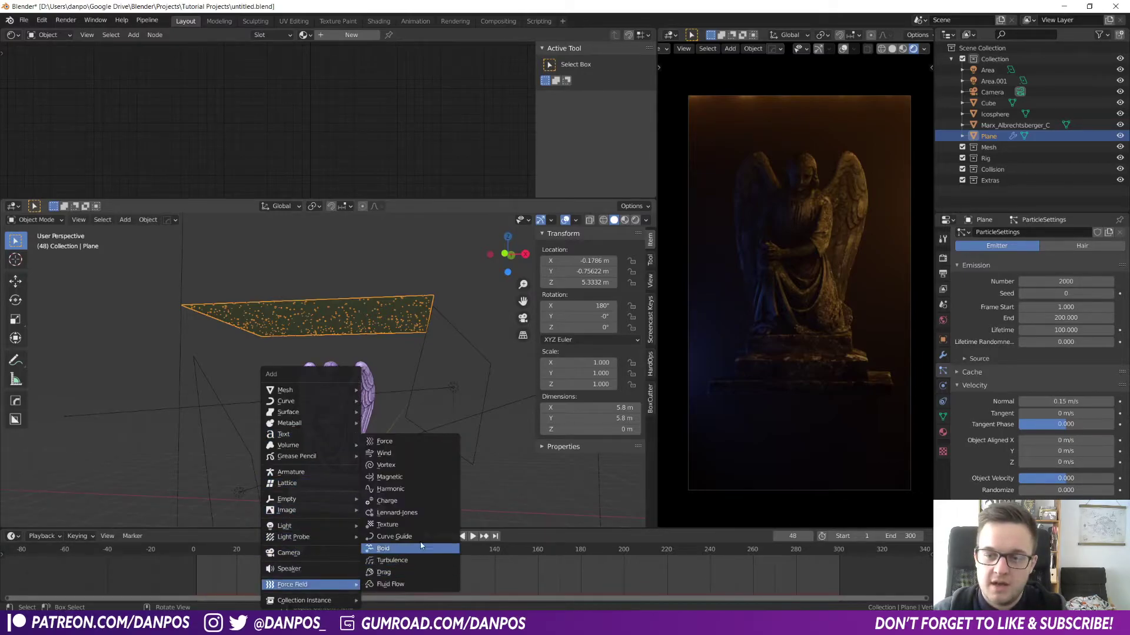
{"action": "left_click", "coordinate": [426, 466]}
{"action": "middle_click_drag", "start_coordinate": [428, 466], "coordinate": [376, 394]}
{"action": "key", "text": "s"}
{"action": "left_click", "coordinate": [605, 483]}
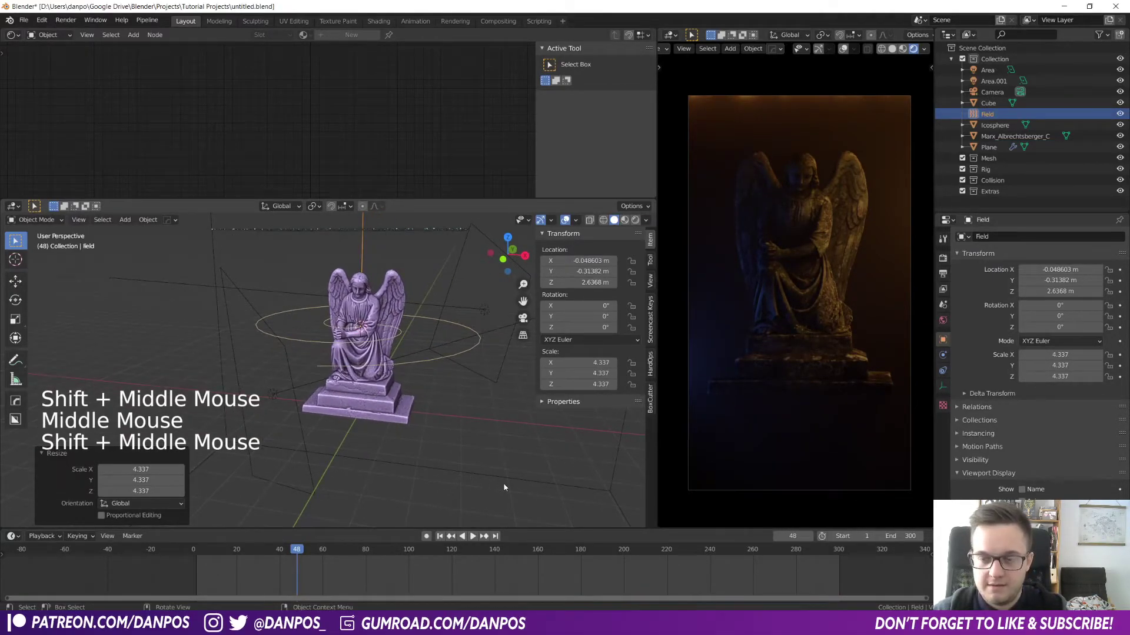
- Rotate the vortex field about -40.3° around Y and about 35.2° around Z so that it tilts across the statue
{"action": "key", "text": "r"}
{"action": "key", "text": "y"}
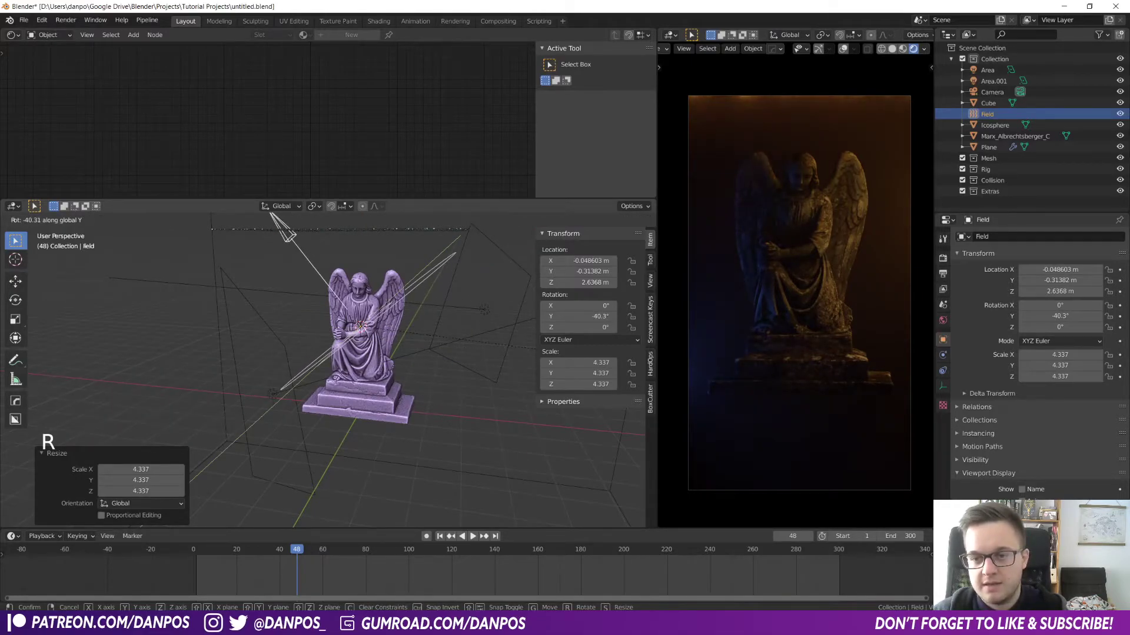
{"action": "left_click", "coordinate": [478, 378]}
{"action": "key", "text": "r"}
{"action": "key", "text": "z"}
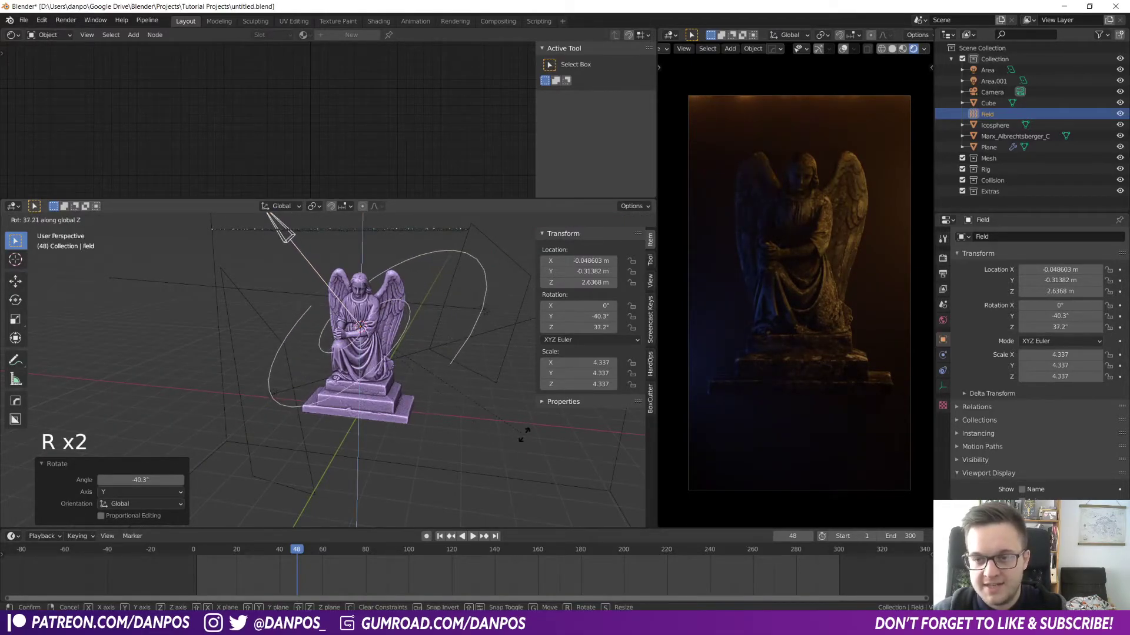
{"action": "left_click", "coordinate": [506, 429]}
{"action": "middle_click_drag", "start_coordinate": [506, 428], "coordinate": [403, 320]}
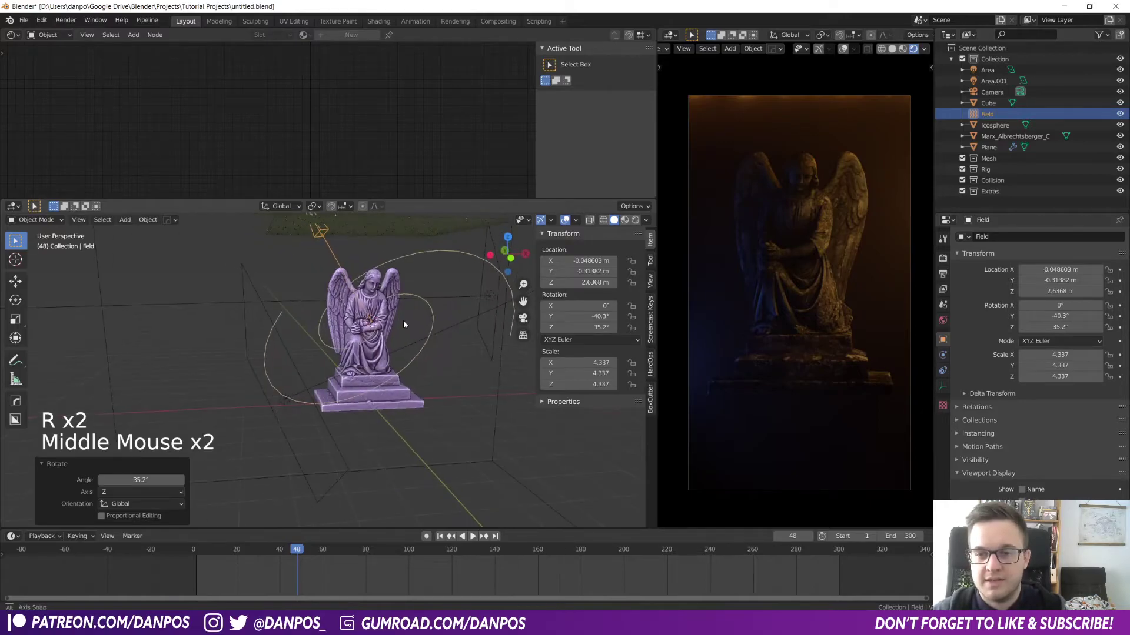
- Play the animation from the start to about frame 221 to check how the vortex moves the particles
{"action": "left_click", "coordinate": [189, 552]}
{"action": "key", "text": "space"}
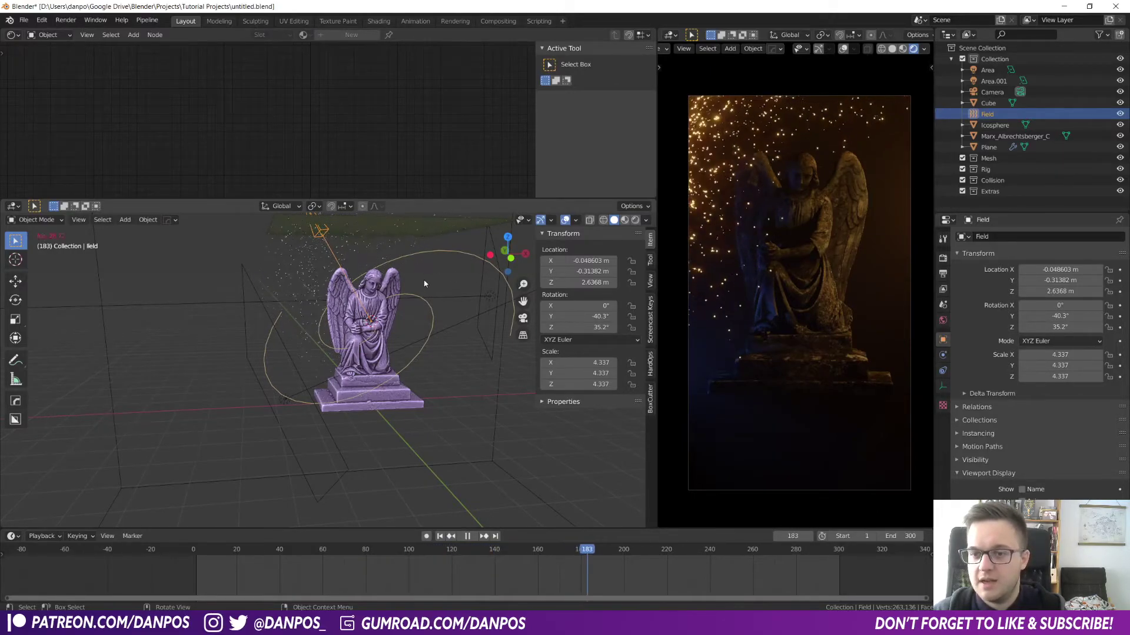
{"action": "key", "text": "space"}
{"action": "middle_click_drag", "start_coordinate": [463, 316], "coordinate": [444, 341], "text": "shift"}
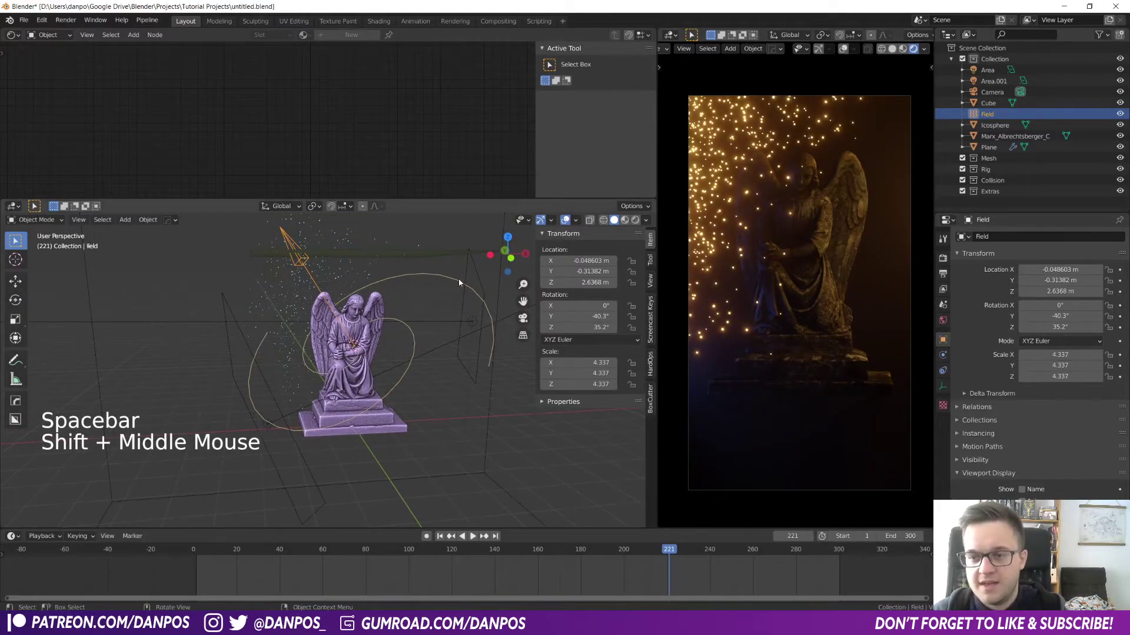
- Set the vortex force field's strength to 0.25 in its physics settings
{"action": "left_click", "coordinate": [943, 387]}
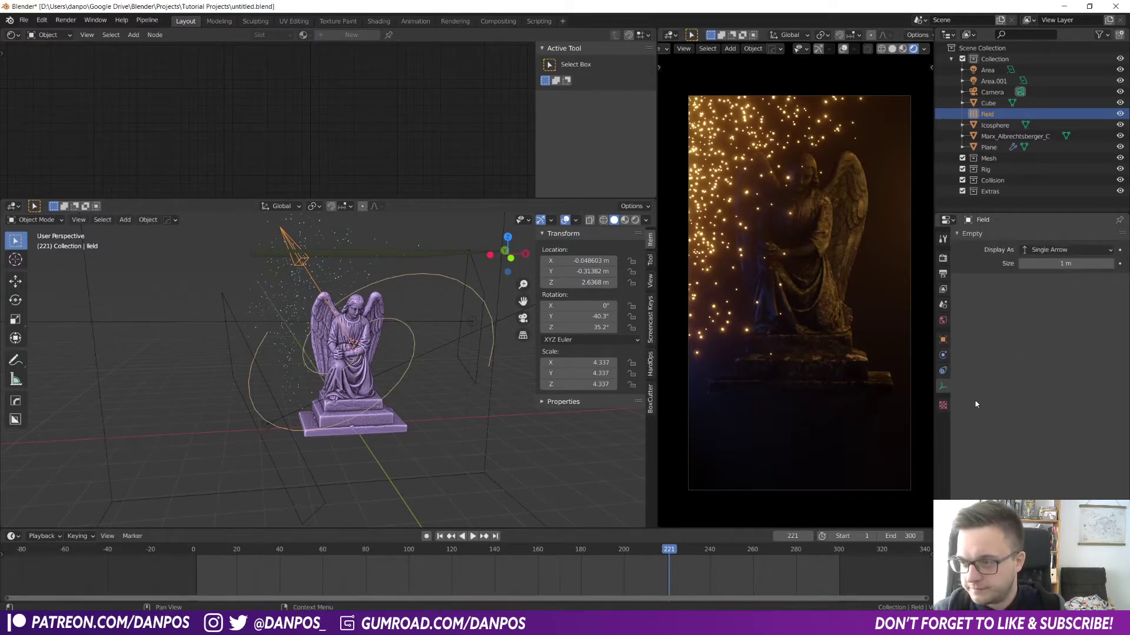
{"action": "left_click", "coordinate": [943, 355]}
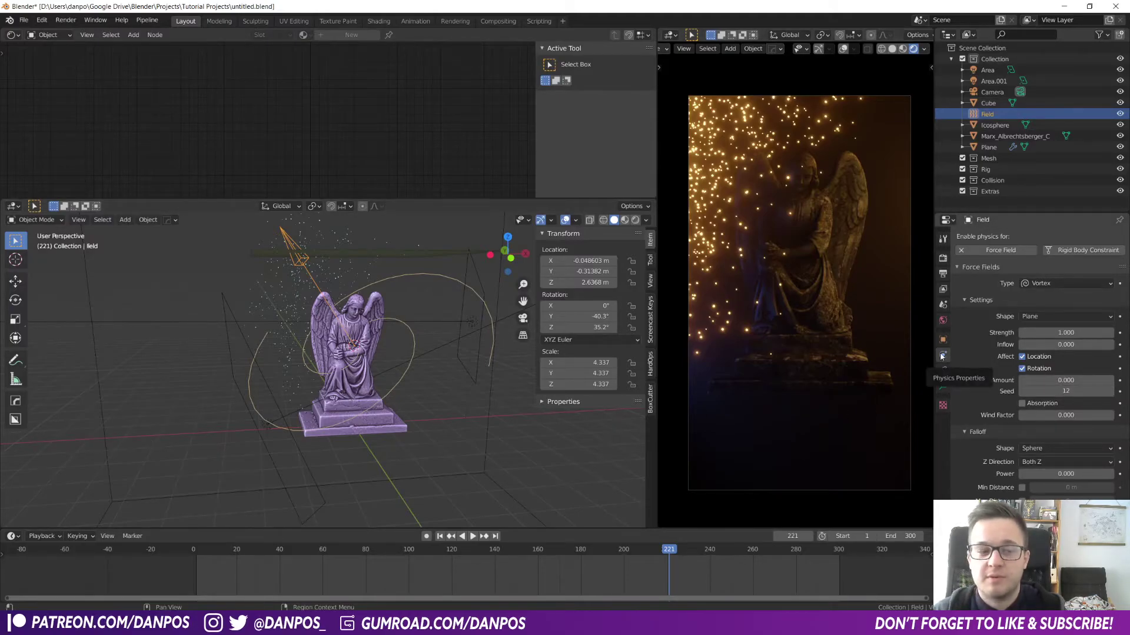
{"action": "left_click", "coordinate": [1068, 332]}
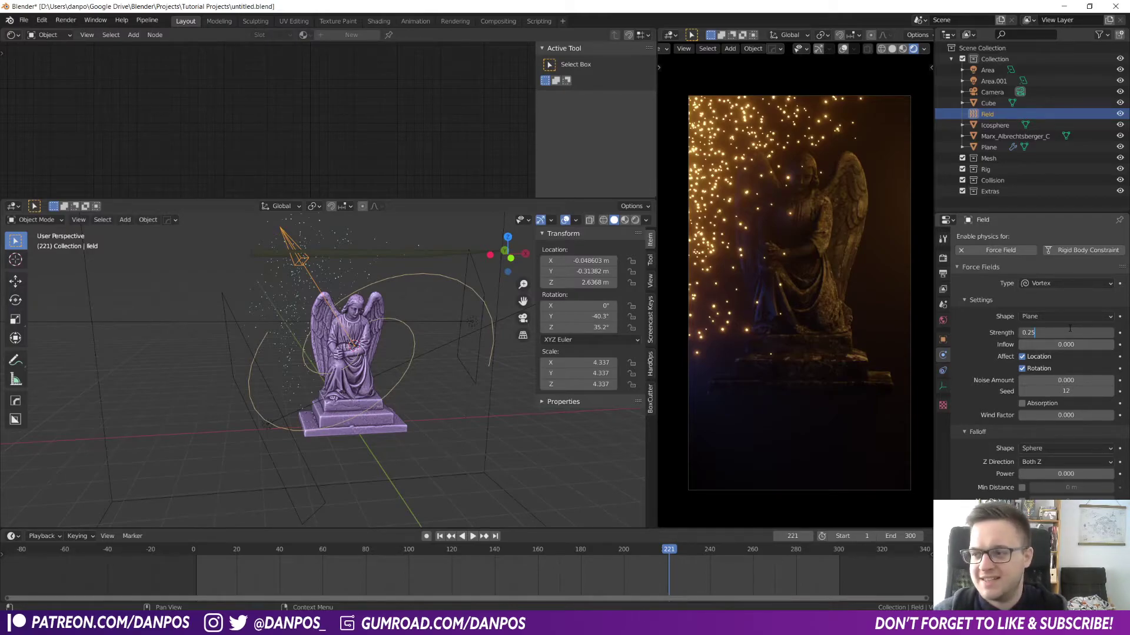
{"action": "left_click", "coordinate": [1074, 318]}
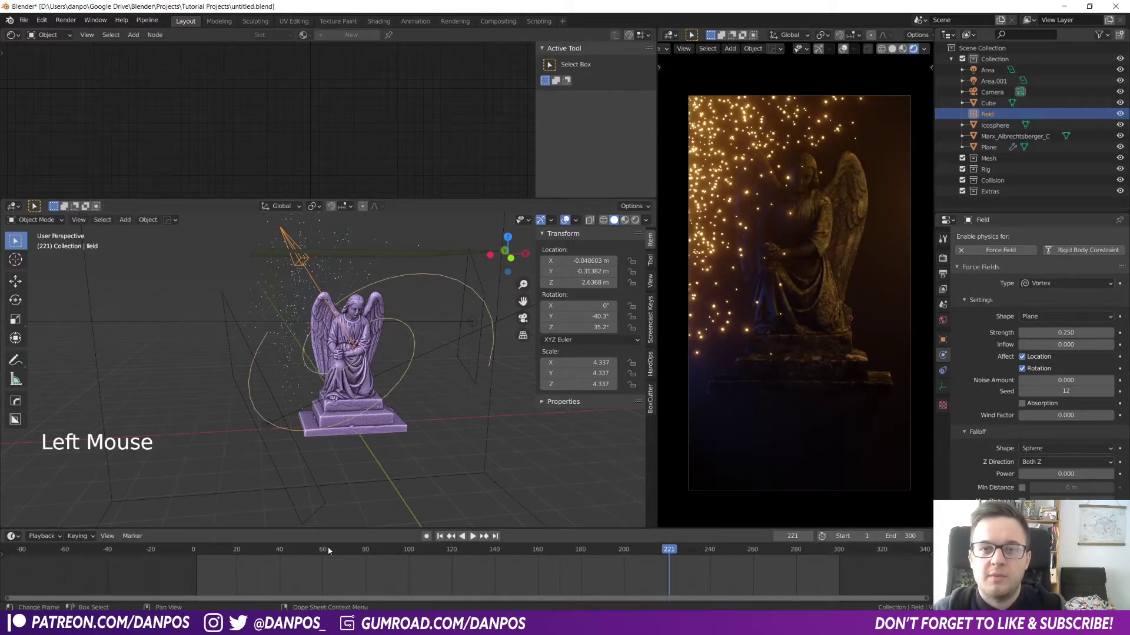
- Play the animation from the start to about frame 161 to check the particle motion with the weaker vortex
{"action": "left_click_drag", "start_coordinate": [313, 545], "coordinate": [194, 547]}
{"action": "key", "text": "space"}
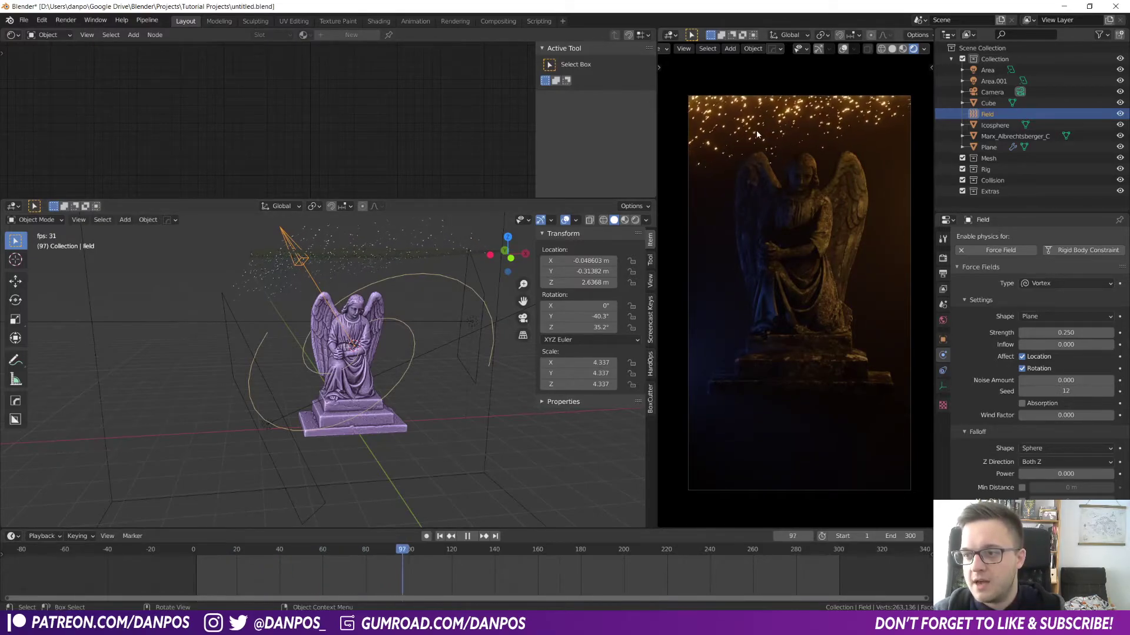
{"action": "key", "text": "space"}
- Move the particle emitter plane down along Z by about 2.97 m to the height of the statue's torso
{"action": "left_click", "coordinate": [368, 254]}
{"action": "key", "text": "g"}
{"action": "key", "text": "z"}
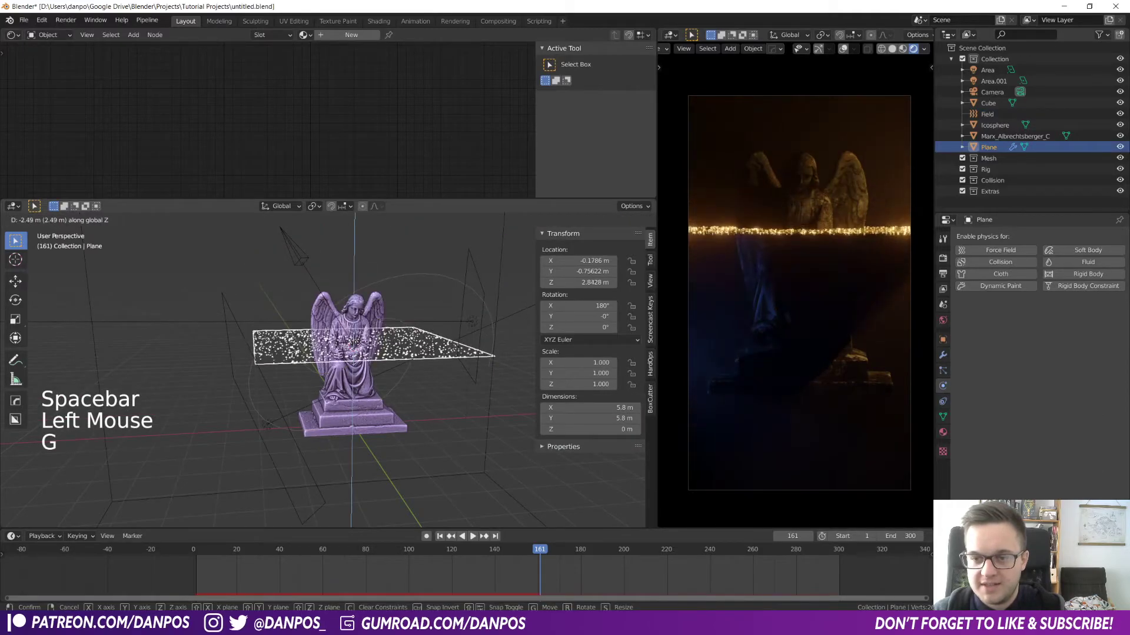
{"action": "left_click", "coordinate": [356, 356]}
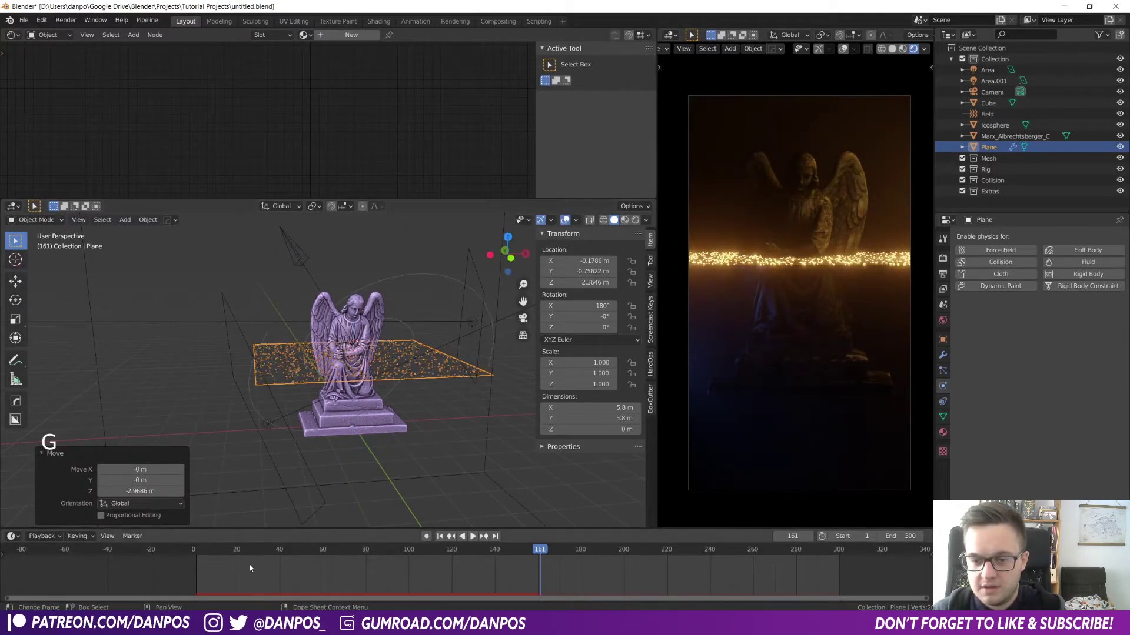
- Rewind the animation to frame 0 and turn off Show Emitter in the plane's particle render settings
{"action": "left_click", "coordinate": [193, 556]}
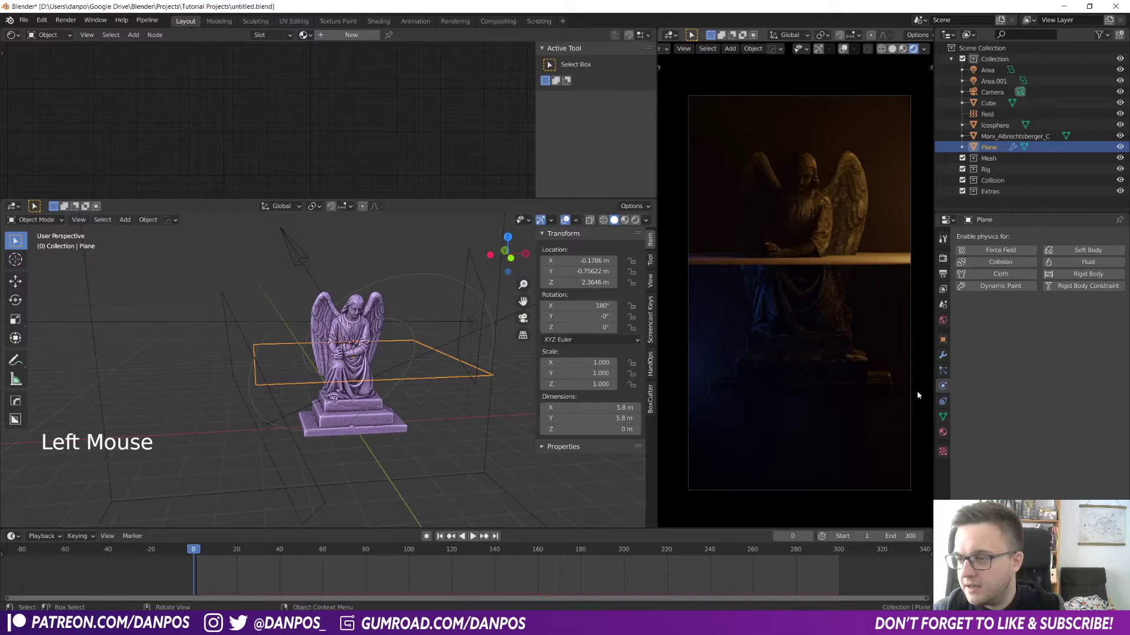
{"action": "left_click", "coordinate": [942, 371]}
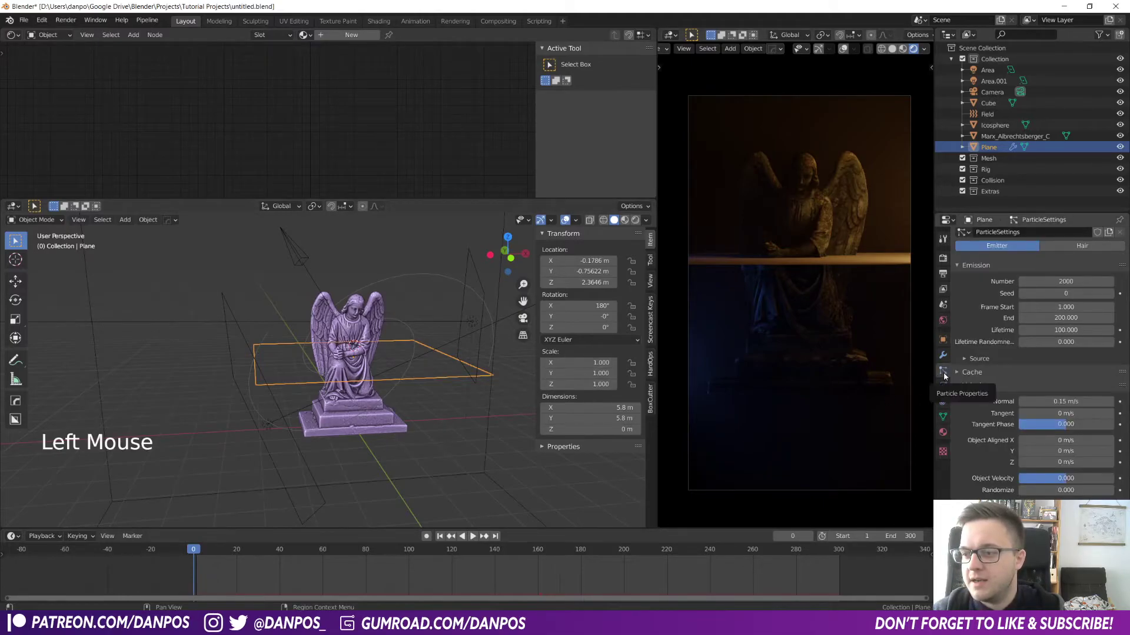
{"action": "scroll", "coordinate": [983, 486], "scroll_direction": "down", "scroll_amount": 7}
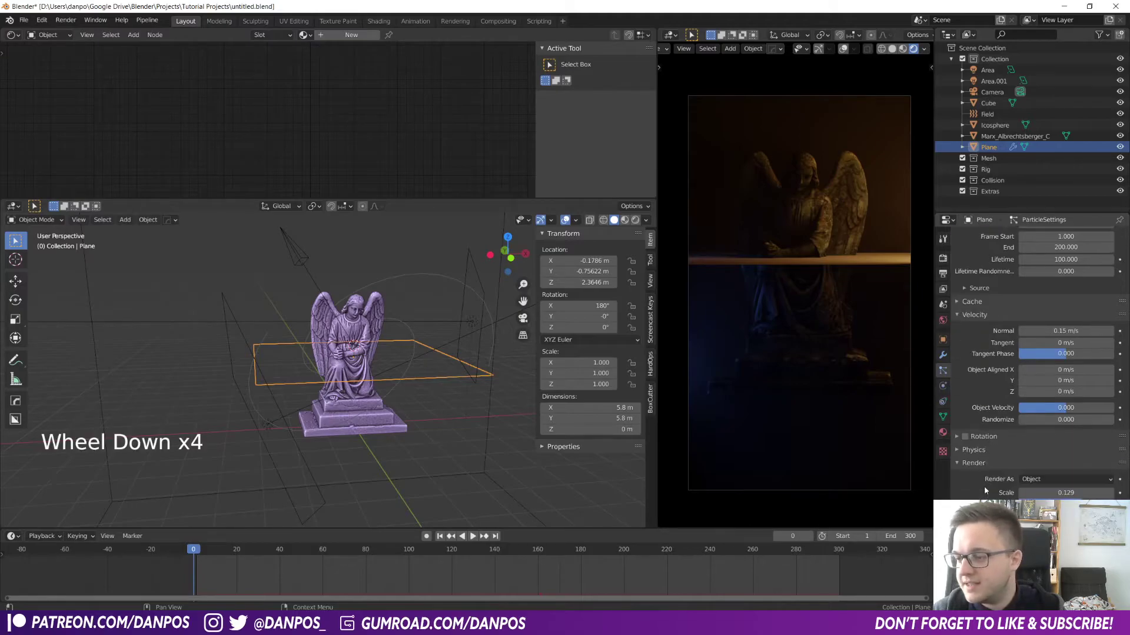
{"action": "scroll", "coordinate": [986, 494], "scroll_direction": "down", "scroll_amount": 5}
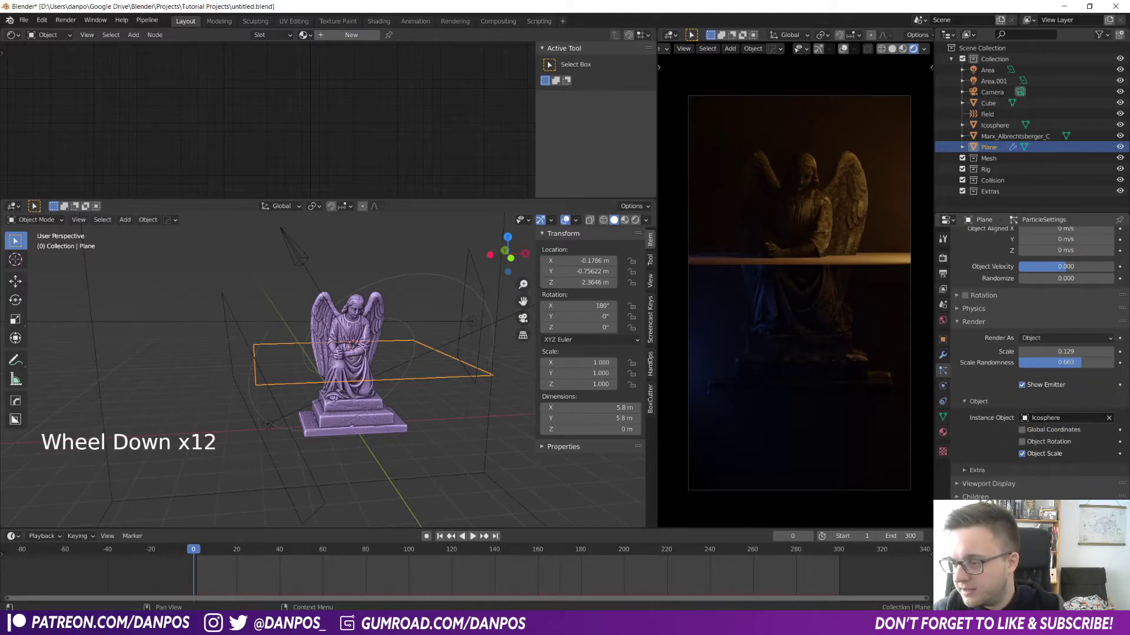
{"action": "left_click", "coordinate": [1022, 385]}
- Play the animation to about frame 180 to check the particles emitted from the hidden, lowered plane
{"action": "left_click", "coordinate": [473, 536]}
{"action": "key", "text": "space"}
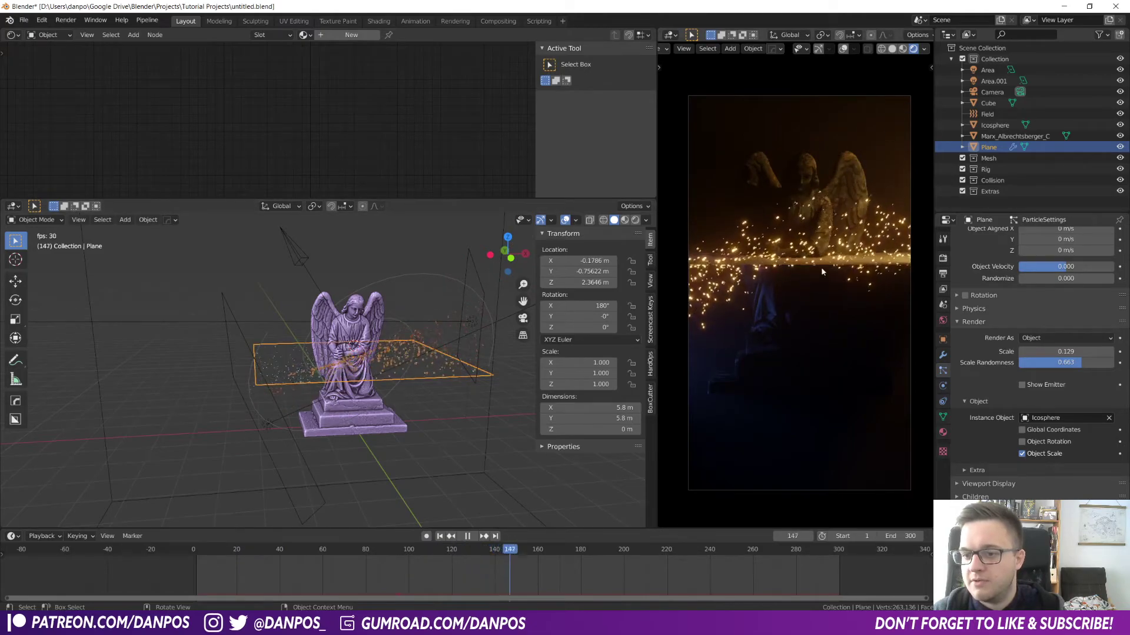
{"action": "key", "text": "space"}
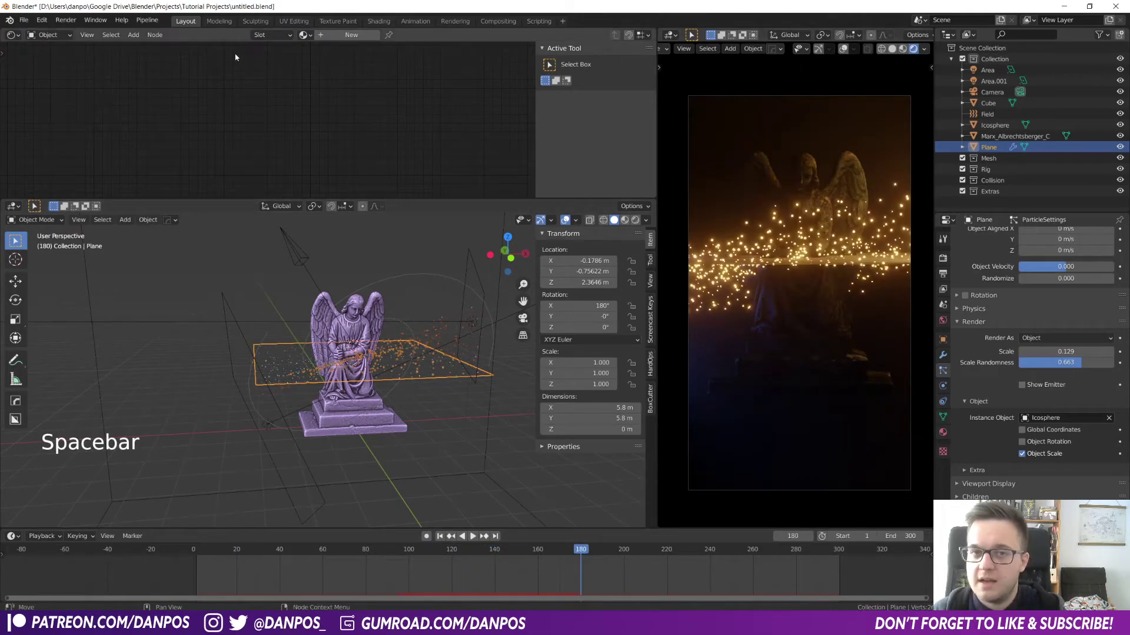
- Render frame 180 as a still image, inspect the particles around the statue, and close the render window
{"action": "left_click", "coordinate": [65, 20]}
{"action": "left_click", "coordinate": [81, 35]}
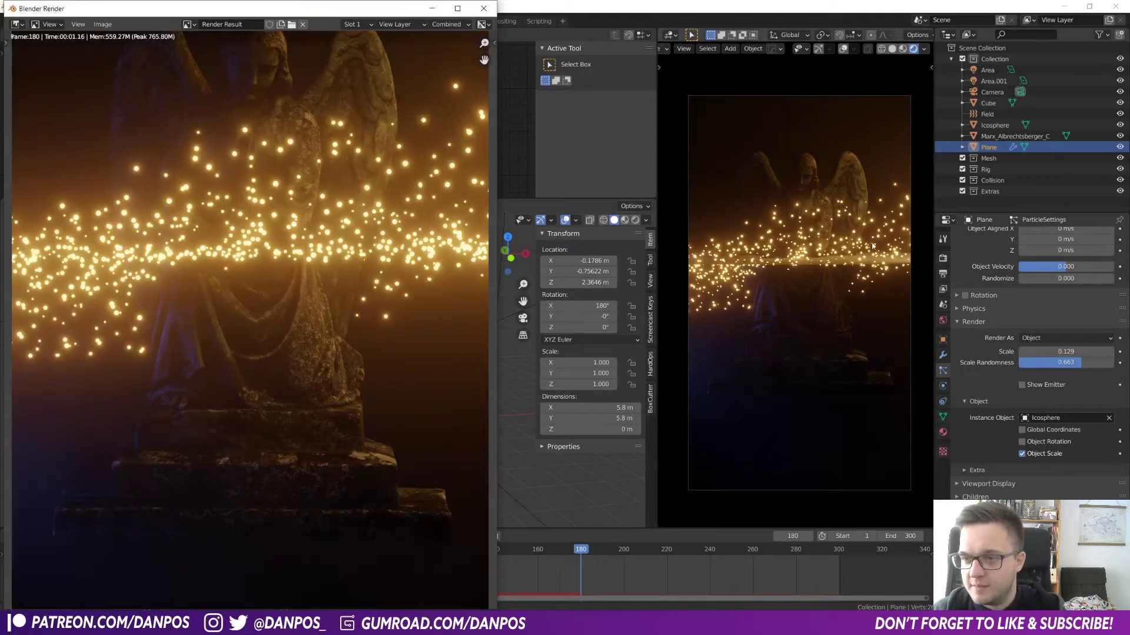
{"action": "scroll", "coordinate": [320, 246], "scroll_direction": "down", "scroll_amount": 1}
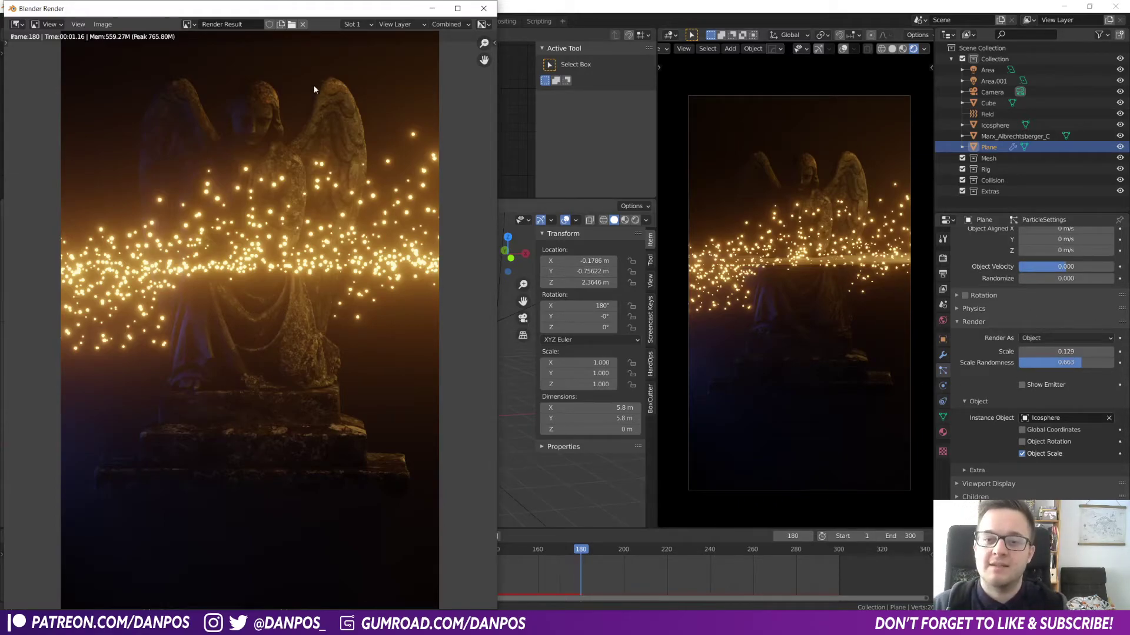
{"action": "left_click", "coordinate": [483, 8]}
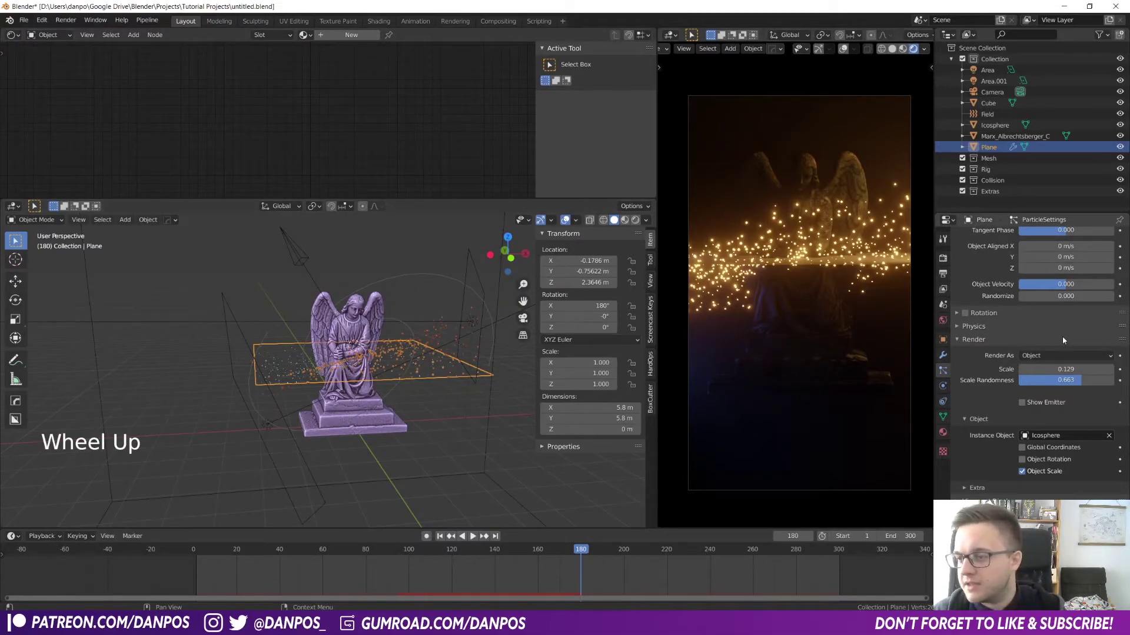
- Set the normal velocity of the plane's particle system to 0.05 m/s
{"action": "scroll", "coordinate": [1010, 399], "scroll_direction": "up", "scroll_amount": 11}
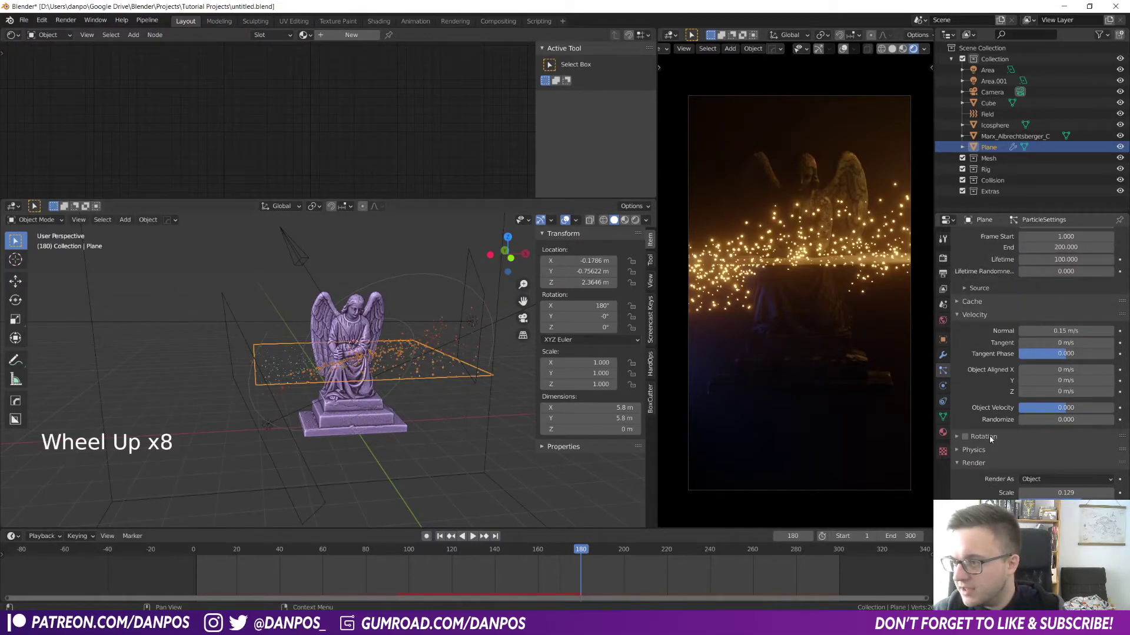
{"action": "left_click", "coordinate": [1063, 281]}
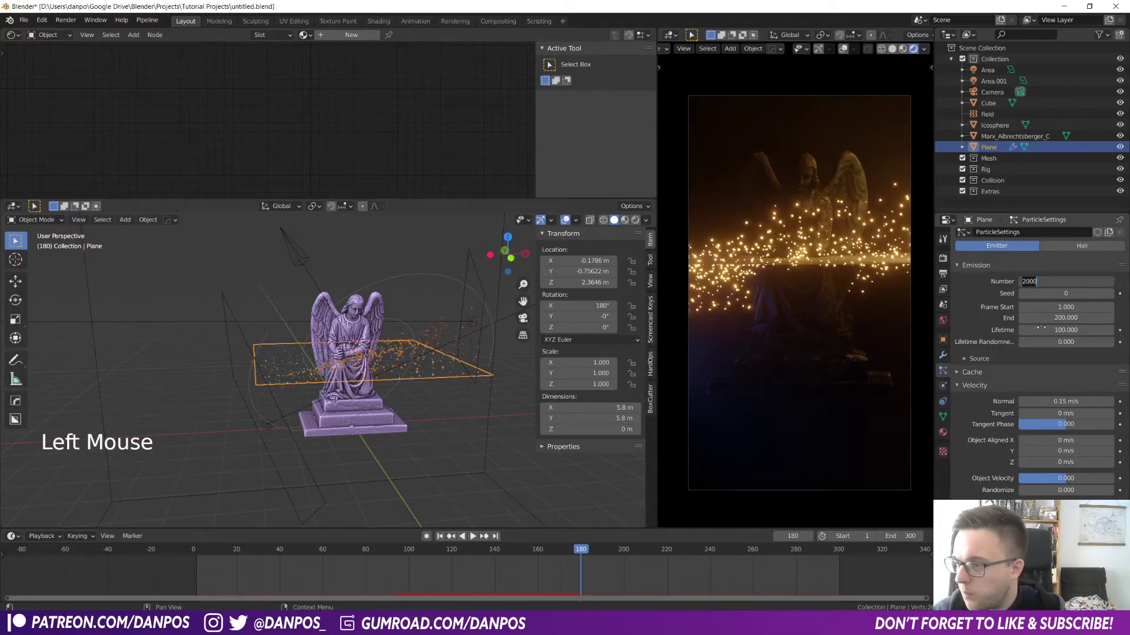
{"action": "left_click", "coordinate": [1040, 328]}
{"action": "left_click", "coordinate": [1042, 399]}
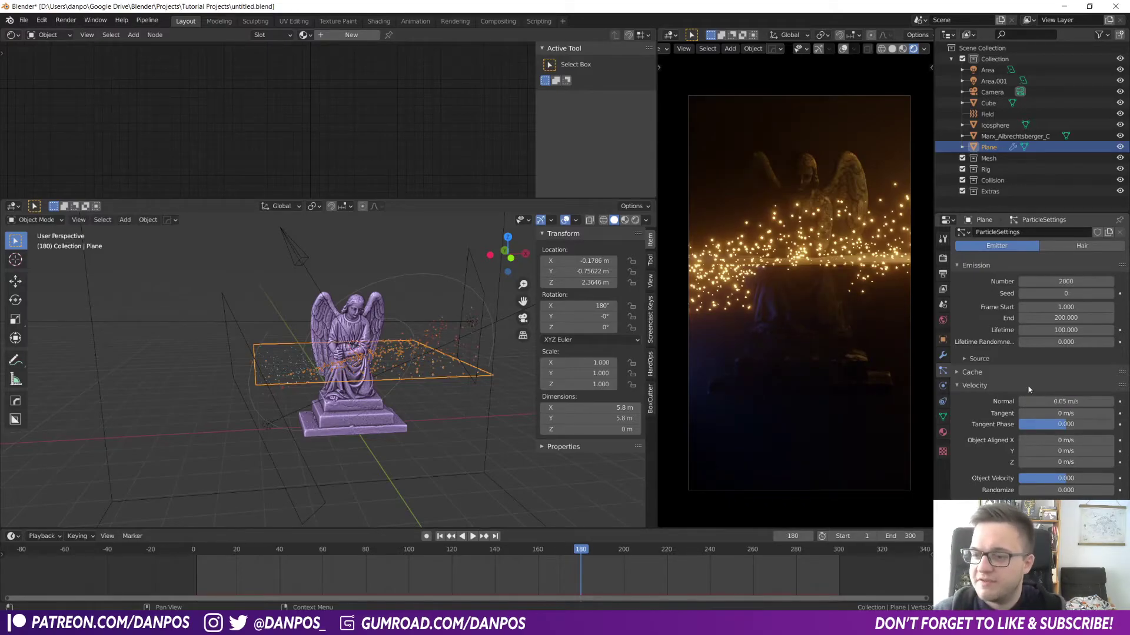
- Play the animation from the start to about frame 202 to check the particles at the slower emission velocity
{"action": "left_click", "coordinate": [193, 559]}
{"action": "key", "text": "space"}
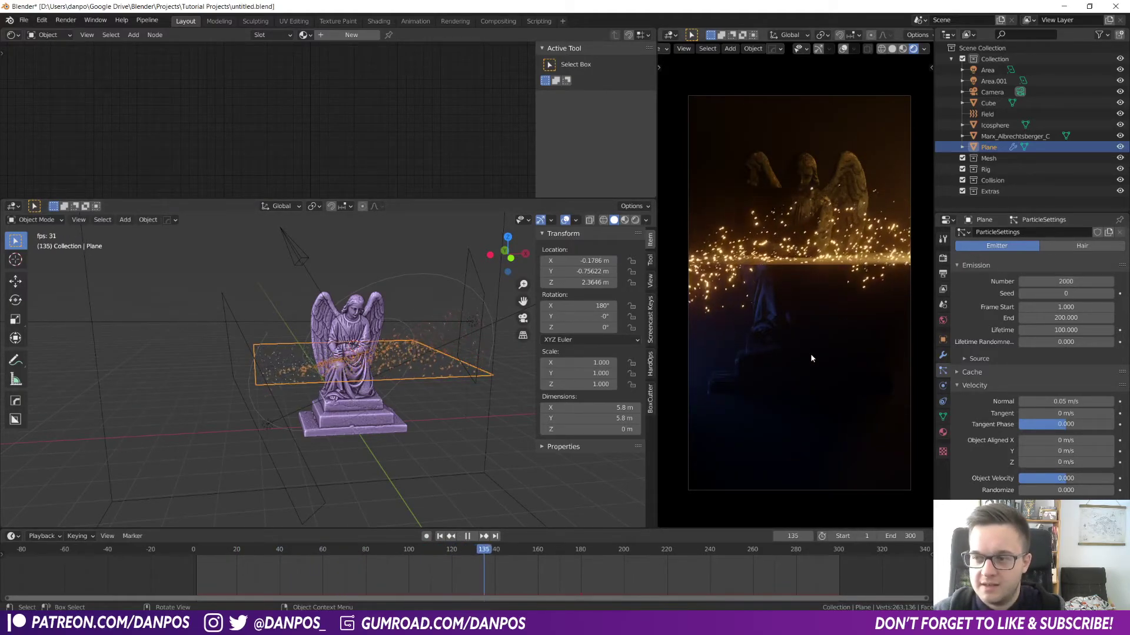
{"action": "key", "text": "space"}
- Raise the emitter plane along Z by about 0.61 m
{"action": "key", "text": "g"}
{"action": "key", "text": "z"}
{"action": "left_click", "coordinate": [435, 361]}
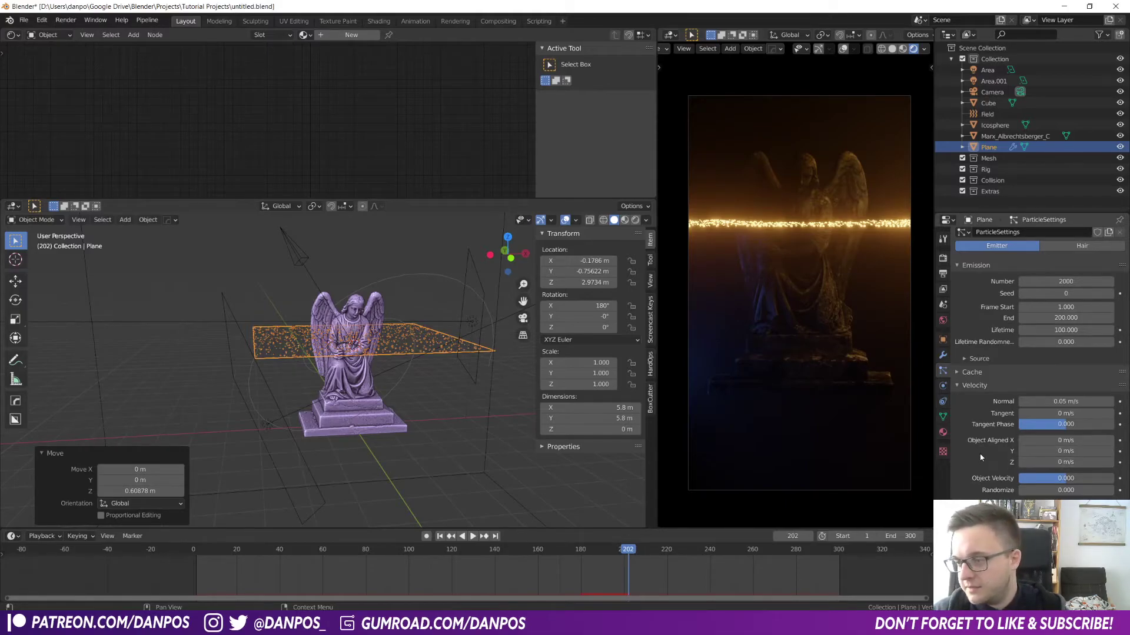
- Add a new texture to the plane's particle settings and set its type to Blend
{"action": "scroll", "coordinate": [977, 472], "scroll_direction": "down", "scroll_amount": 10}
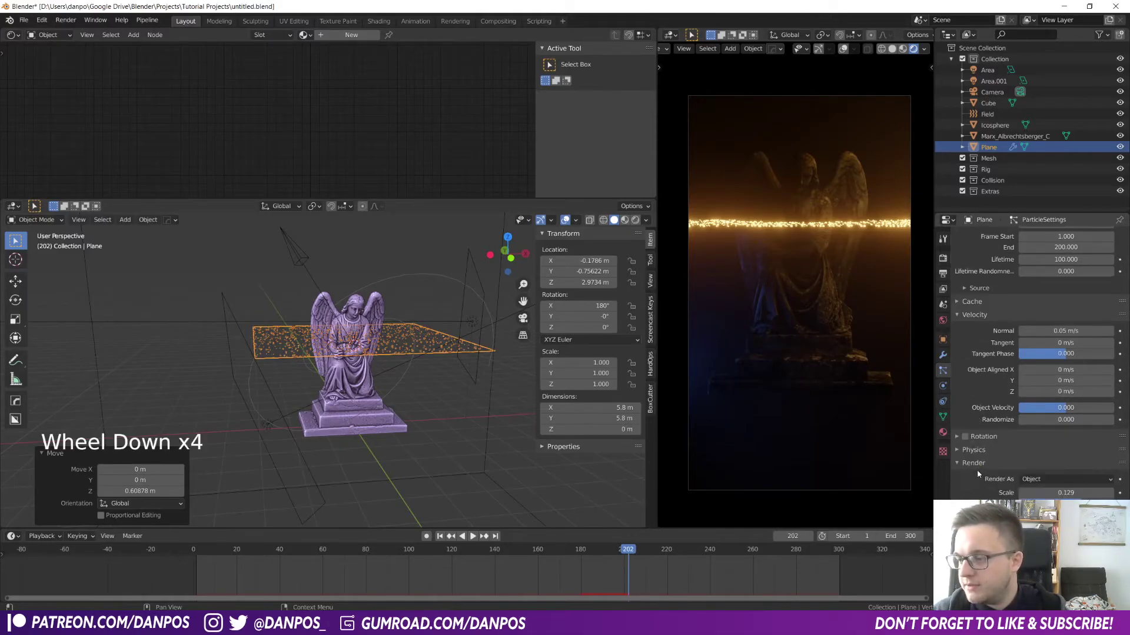
{"action": "scroll", "coordinate": [973, 474], "scroll_direction": "down", "scroll_amount": 19}
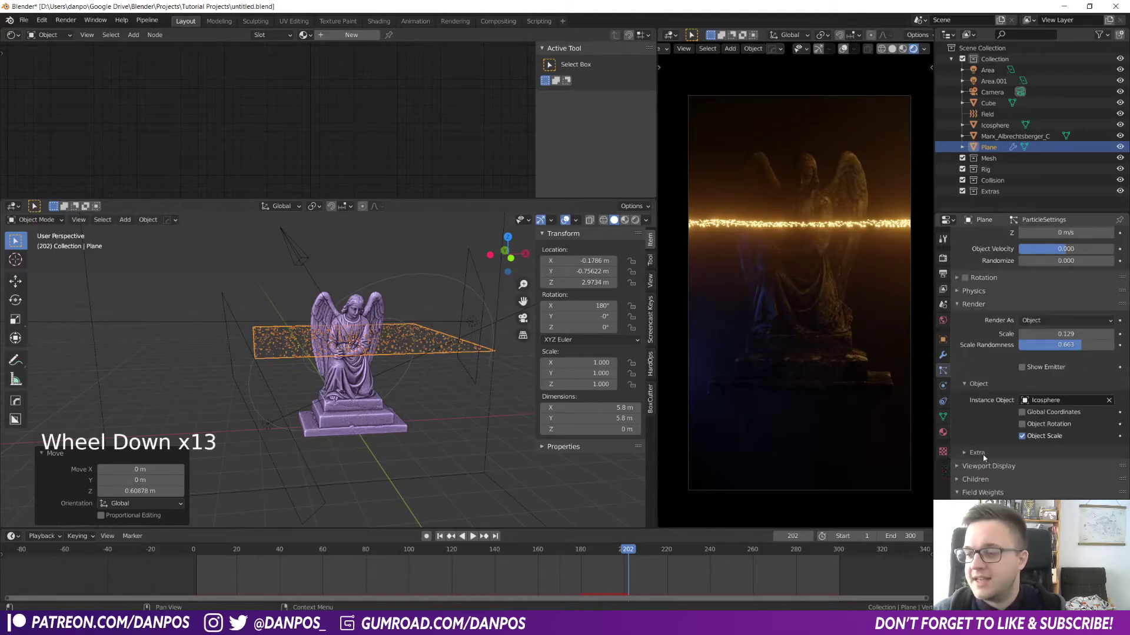
{"action": "left_click", "coordinate": [976, 475]}
{"action": "scroll", "coordinate": [990, 483], "scroll_direction": "down", "scroll_amount": 6}
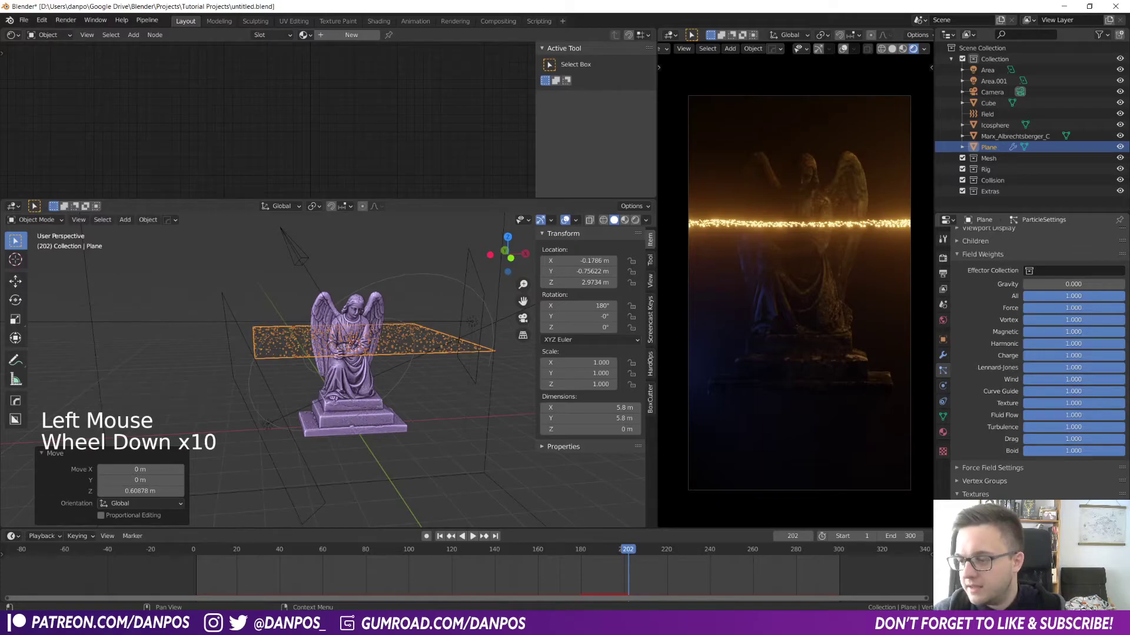
{"action": "left_click", "coordinate": [1038, 575]}
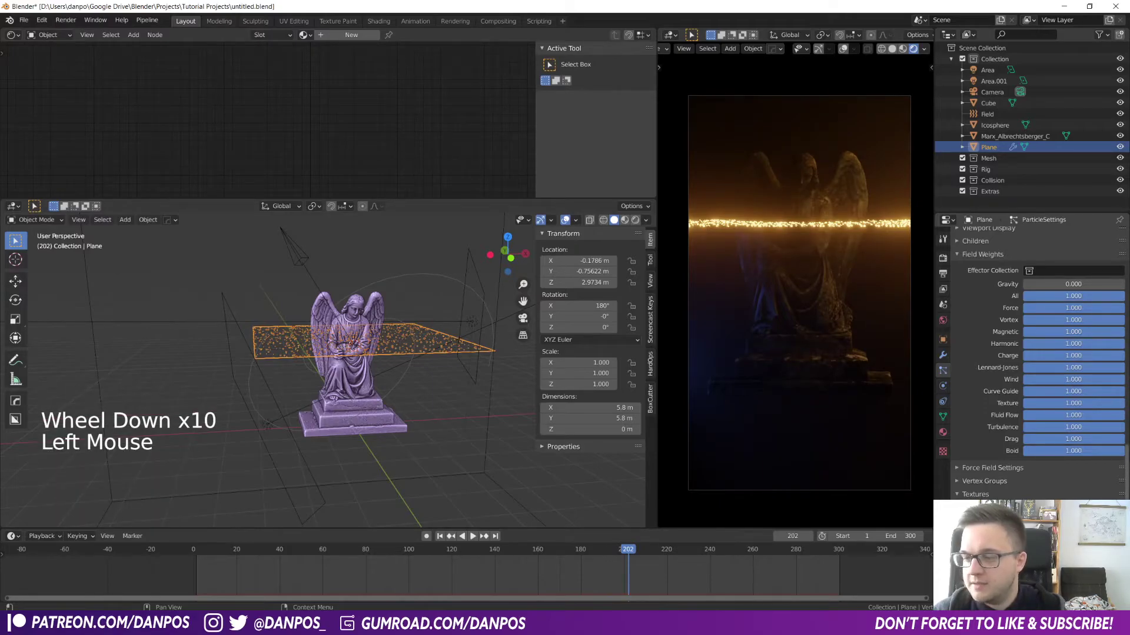
{"action": "left_click", "coordinate": [942, 451]}
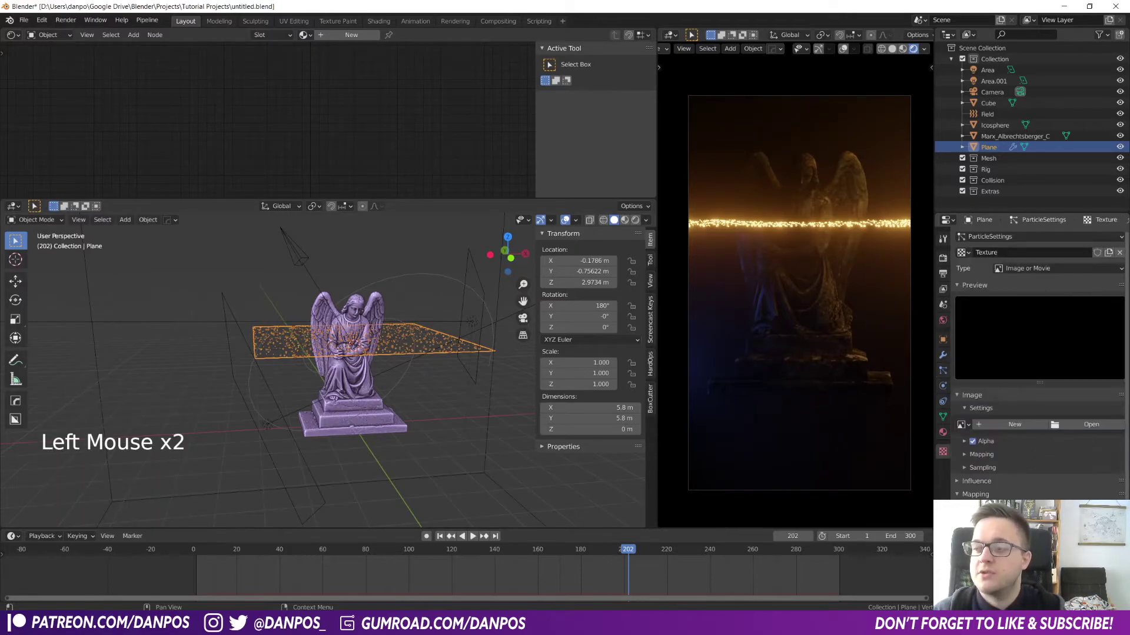
{"action": "left_click", "coordinate": [1038, 269]}
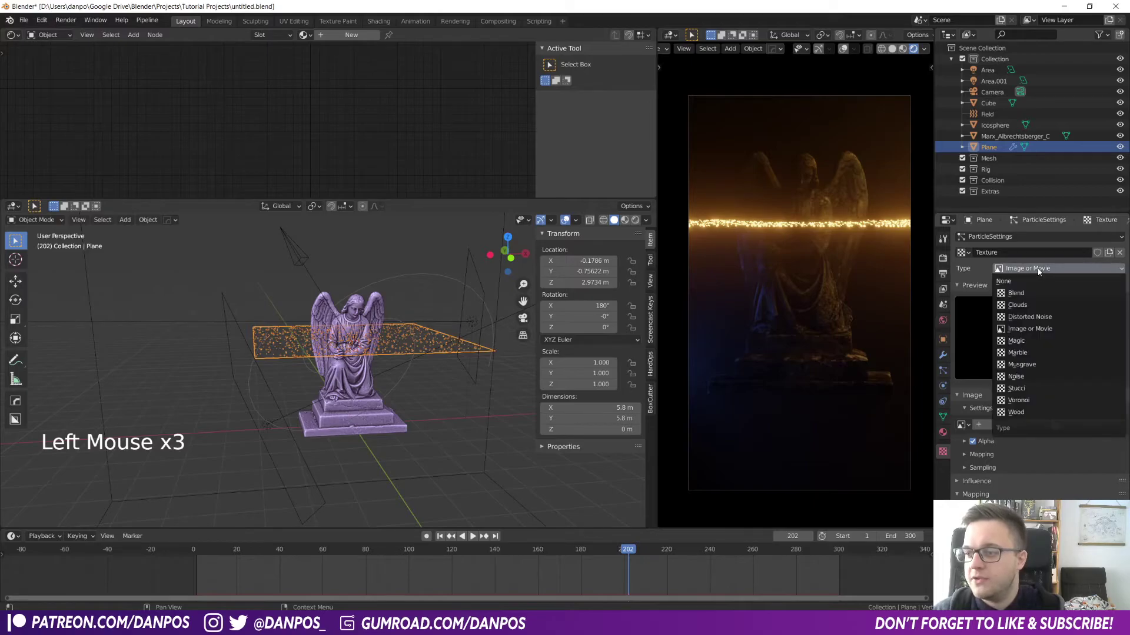
{"action": "left_click", "coordinate": [1016, 293]}
- Set the Blend texture's mapping coordinates to Strand / Particle and make it influence Size instead of General Time
{"action": "scroll", "coordinate": [1053, 383], "scroll_direction": "down", "scroll_amount": 3}
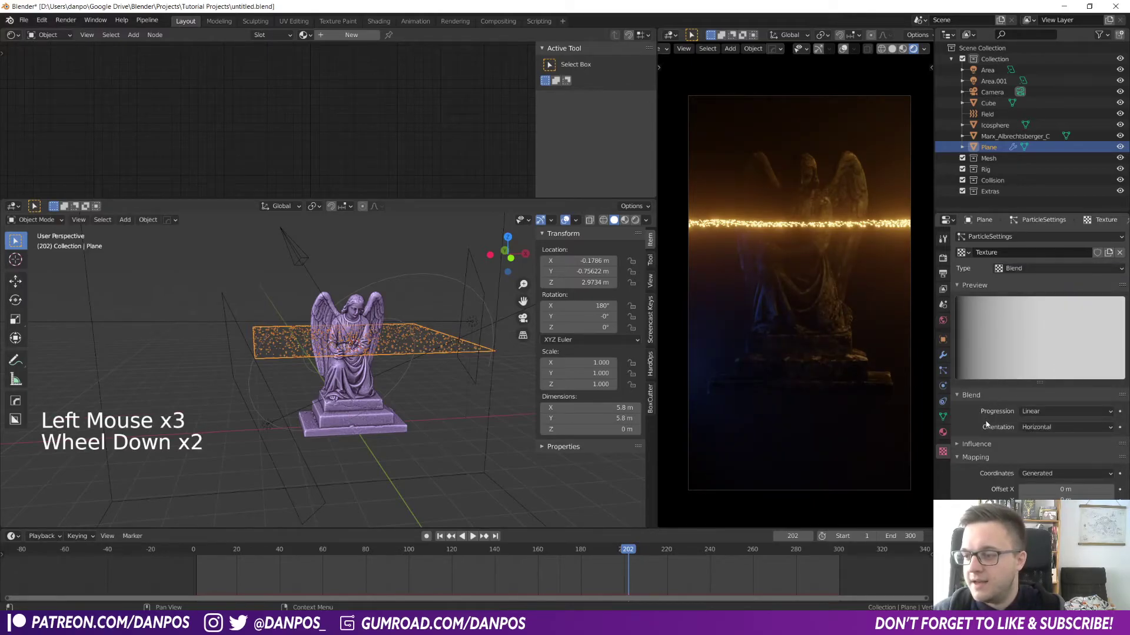
{"action": "left_click", "coordinate": [1029, 474]}
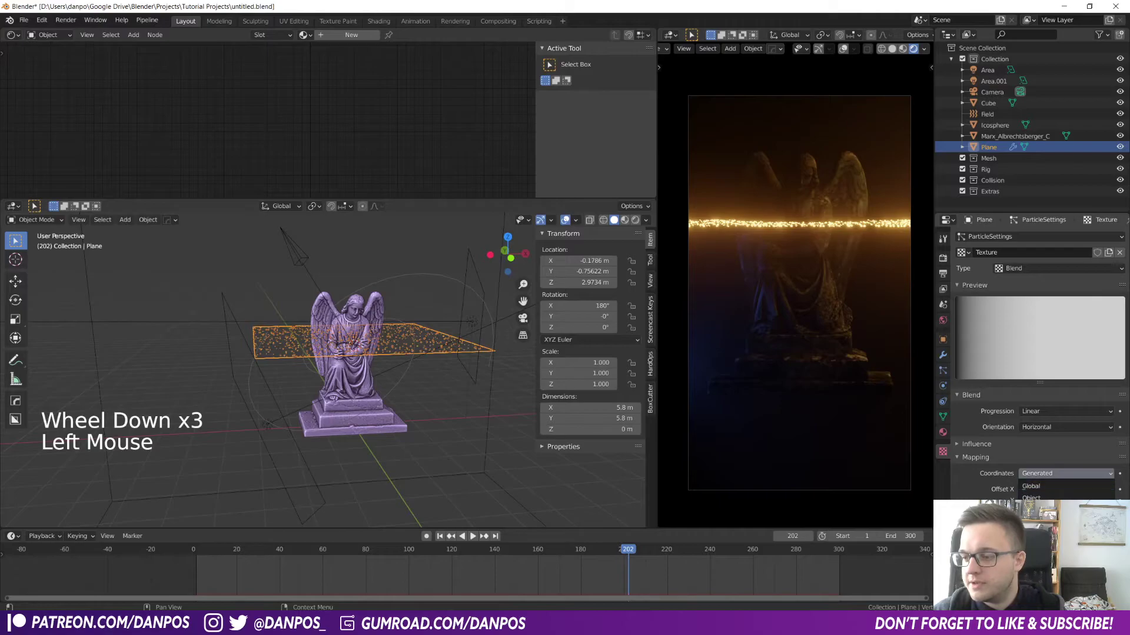
{"action": "left_click", "coordinate": [1039, 534]}
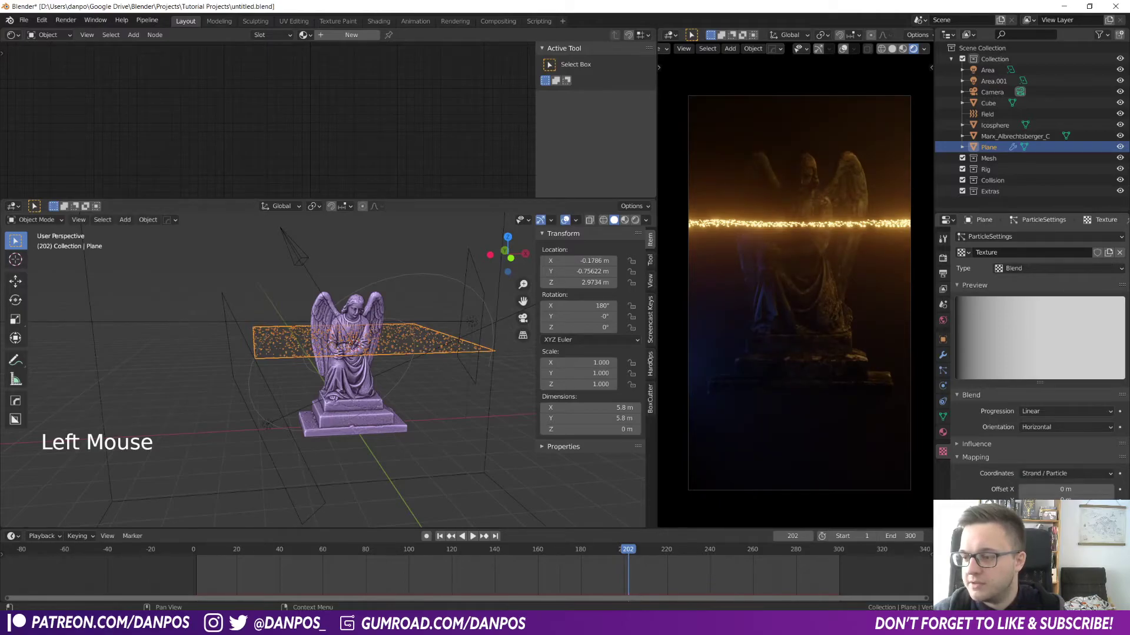
{"action": "scroll", "coordinate": [980, 452], "scroll_direction": "down", "scroll_amount": 3}
{"action": "left_click", "coordinate": [961, 444]}
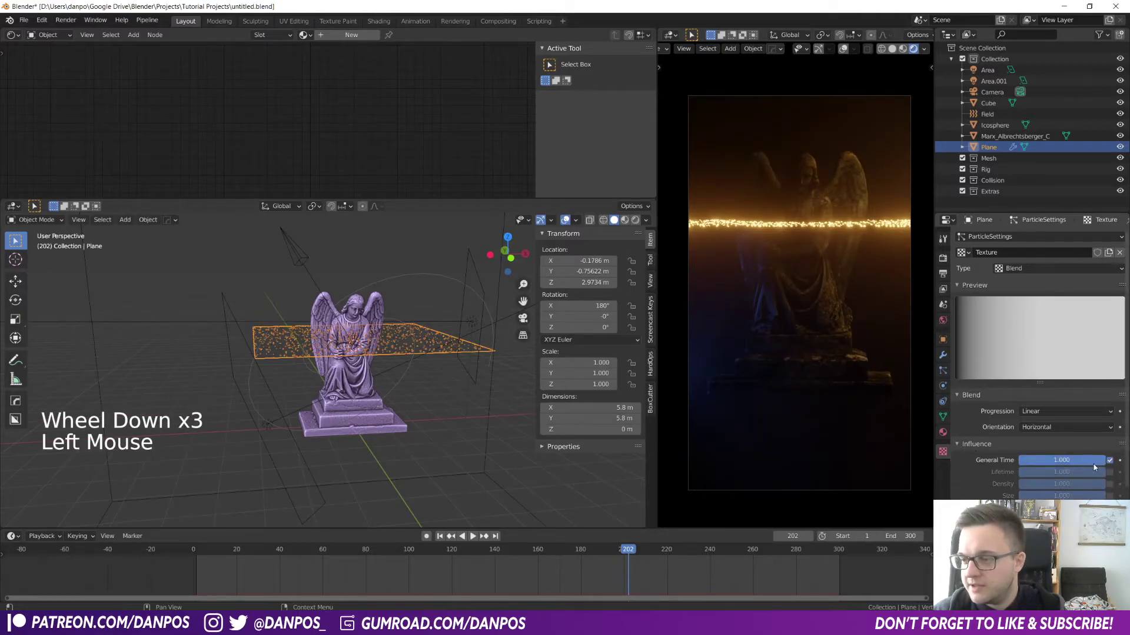
{"action": "left_click", "coordinate": [1109, 496]}
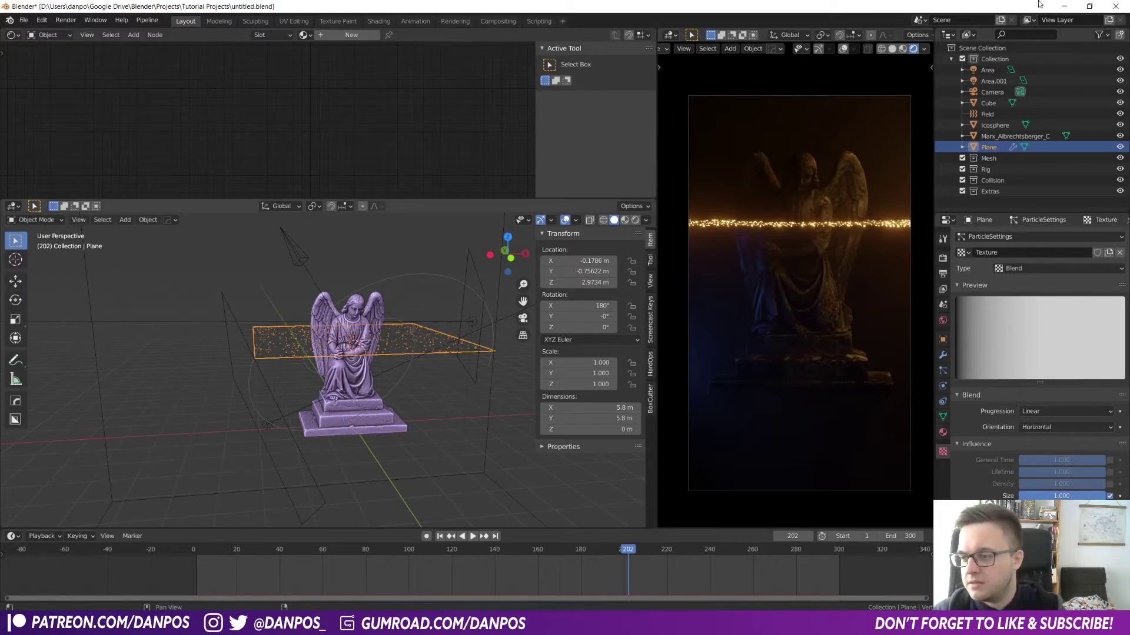
- Enable the Blend texture's color ramp, set the selected color stop to black, and check the texture preview
{"action": "left_click", "coordinate": [966, 488]}
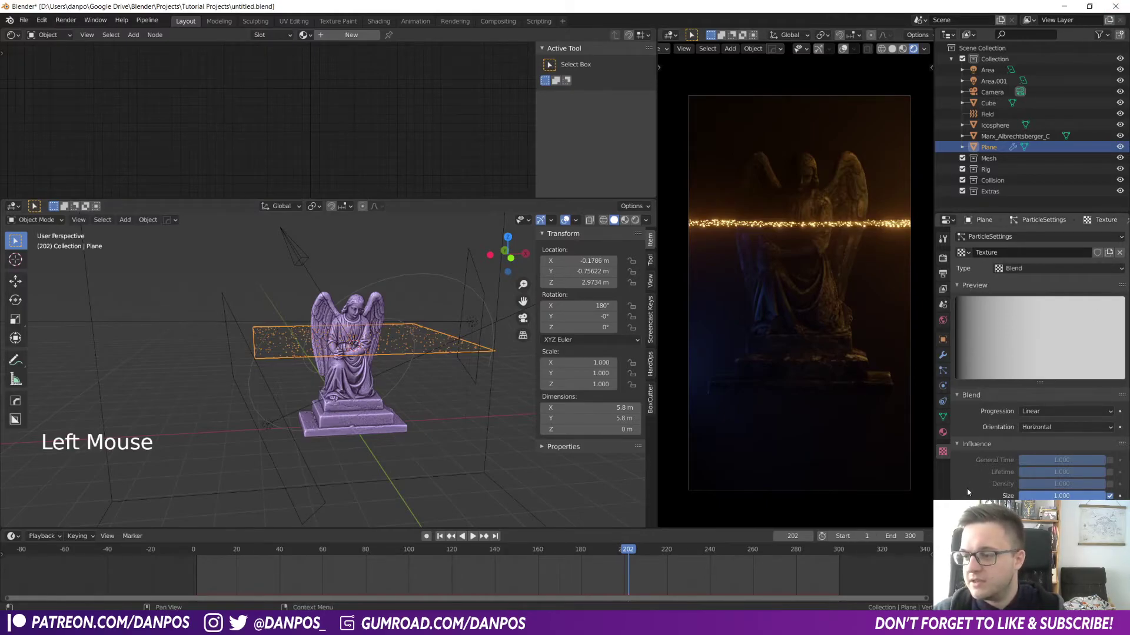
{"action": "scroll", "coordinate": [966, 489], "scroll_direction": "down", "scroll_amount": 3}
{"action": "scroll", "coordinate": [1000, 447], "scroll_direction": "down", "scroll_amount": 12}
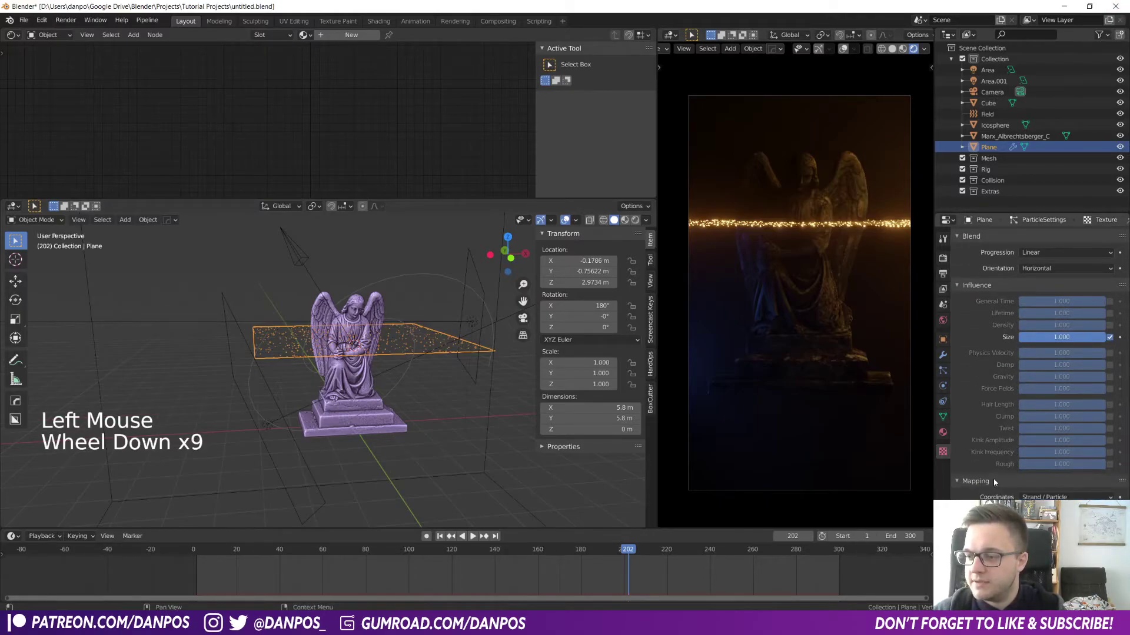
{"action": "left_click", "coordinate": [984, 471]}
{"action": "scroll", "coordinate": [984, 471], "scroll_direction": "down", "scroll_amount": 15}
{"action": "left_click", "coordinate": [983, 470]}
{"action": "left_click", "coordinate": [984, 470]}
{"action": "scroll", "coordinate": [983, 471], "scroll_direction": "down", "scroll_amount": 8}
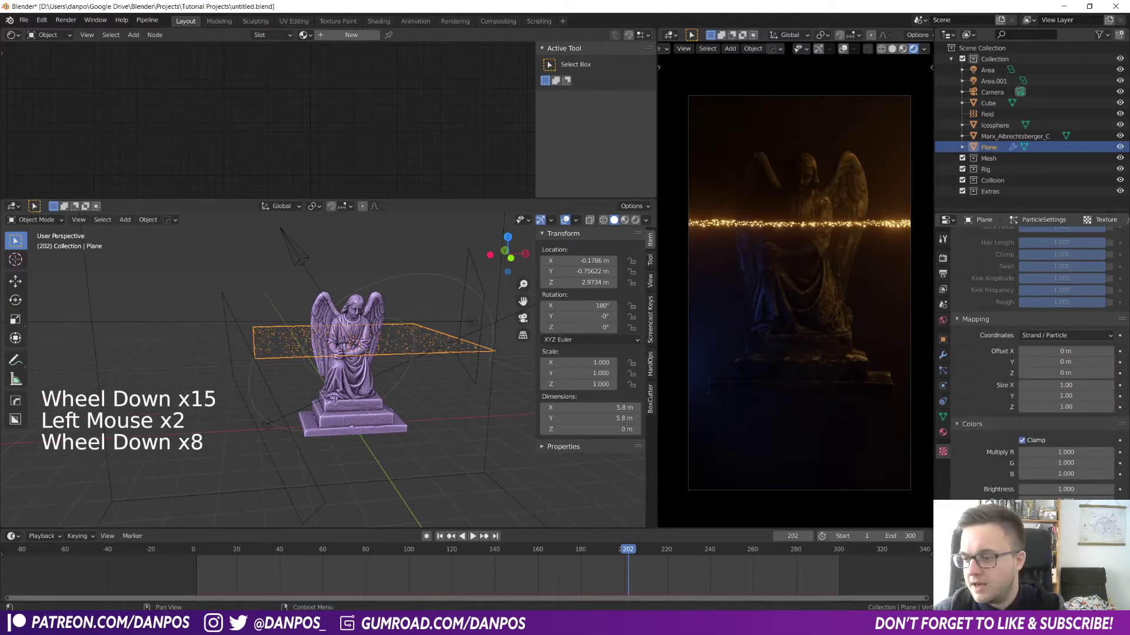
{"action": "left_click", "coordinate": [984, 471]}
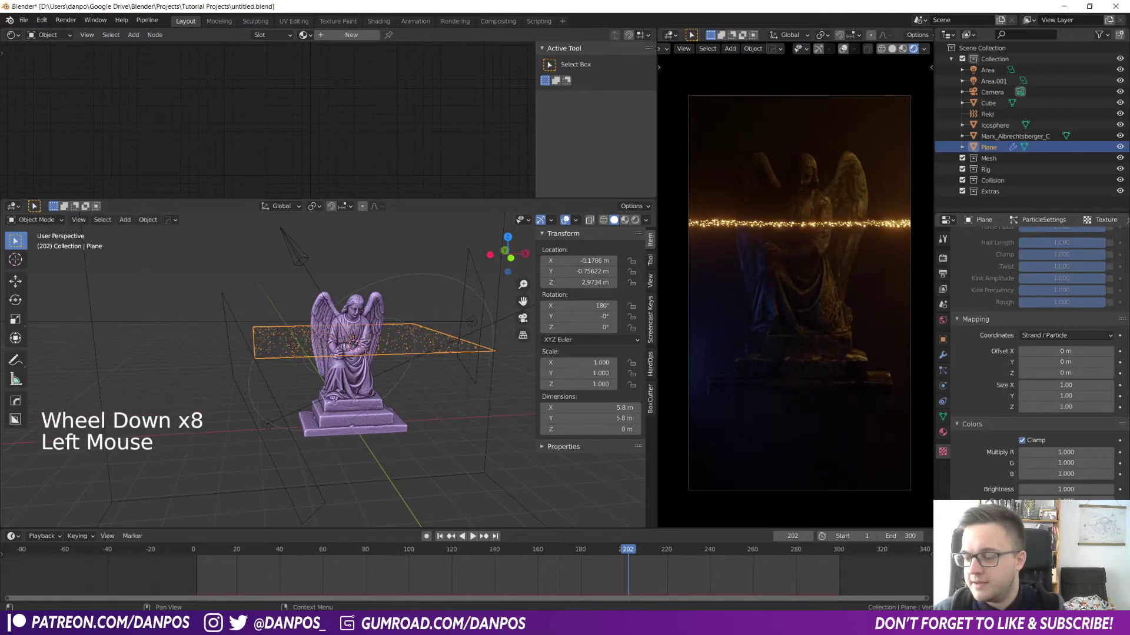
{"action": "left_click", "coordinate": [1081, 581]}
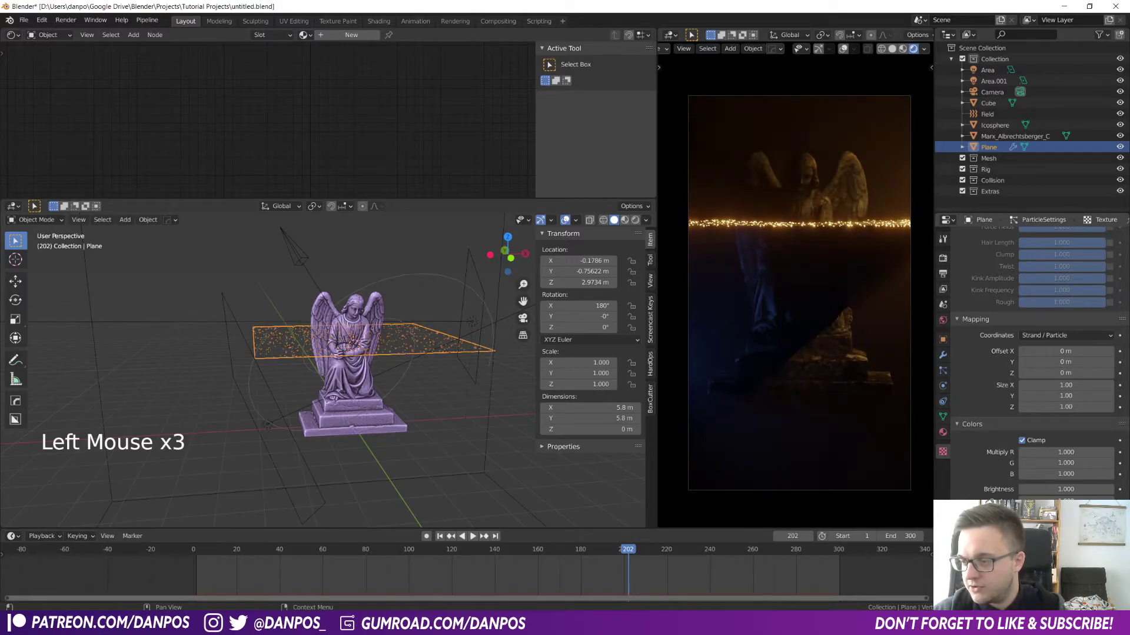
{"action": "left_click", "coordinate": [1075, 569]}
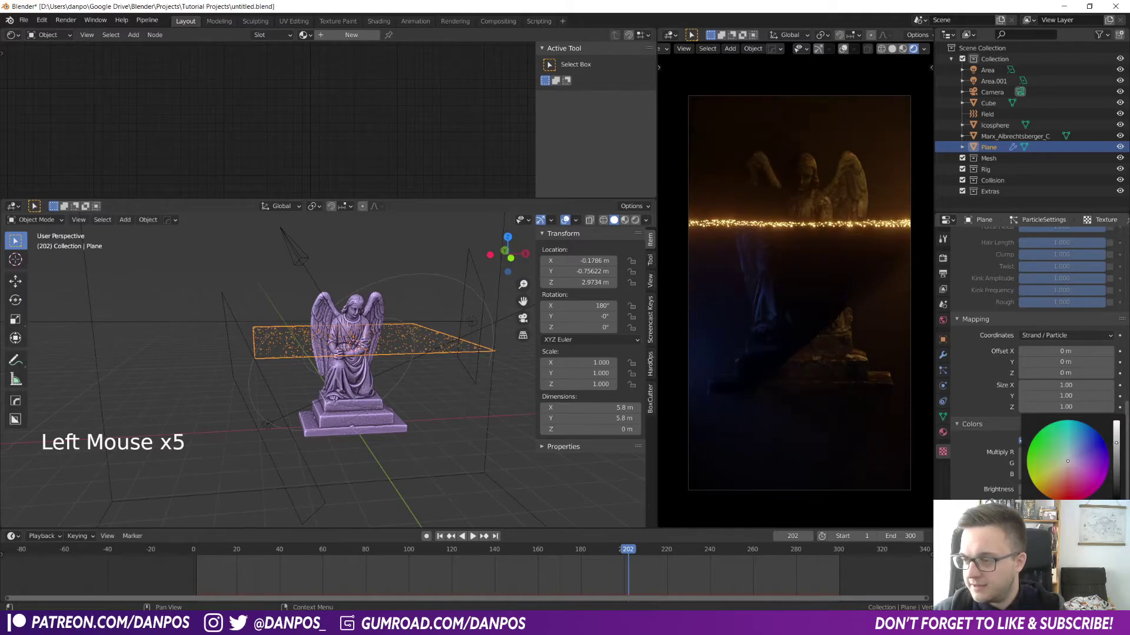
{"action": "left_click_drag", "start_coordinate": [1117, 425], "coordinate": [1116, 504]}
{"action": "scroll", "coordinate": [977, 347], "scroll_direction": "up", "scroll_amount": 19}
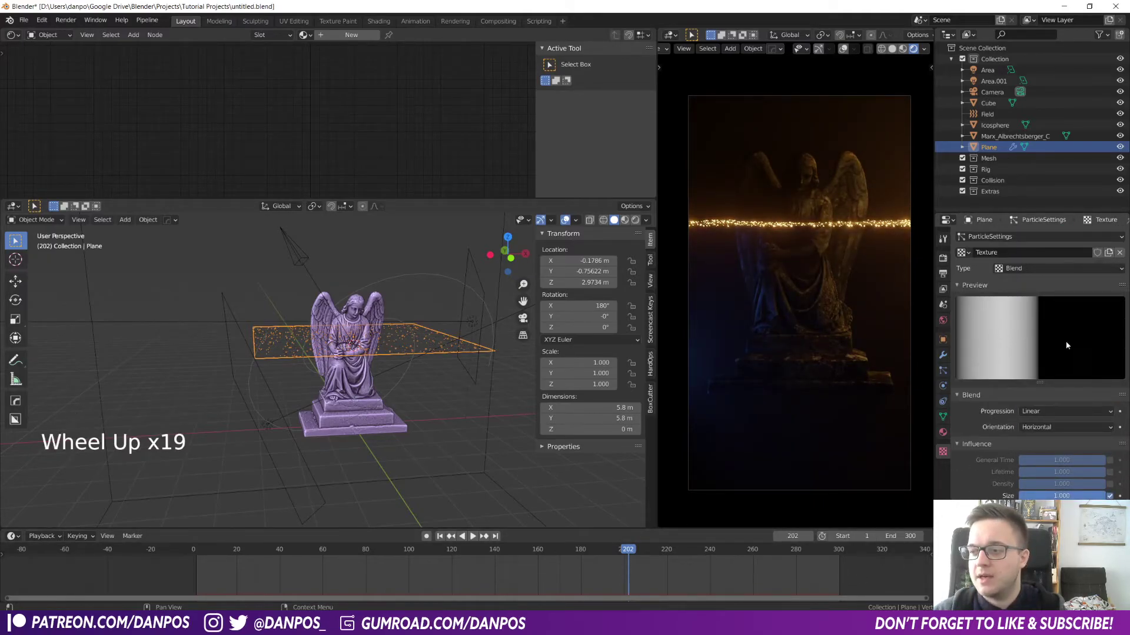
- Play back the animation from the start and examine how the particles swirl and shrink around the statue in the rendered view
{"action": "left_click_drag", "start_coordinate": [456, 551], "coordinate": [112, 539]}
{"action": "key", "text": "space"}
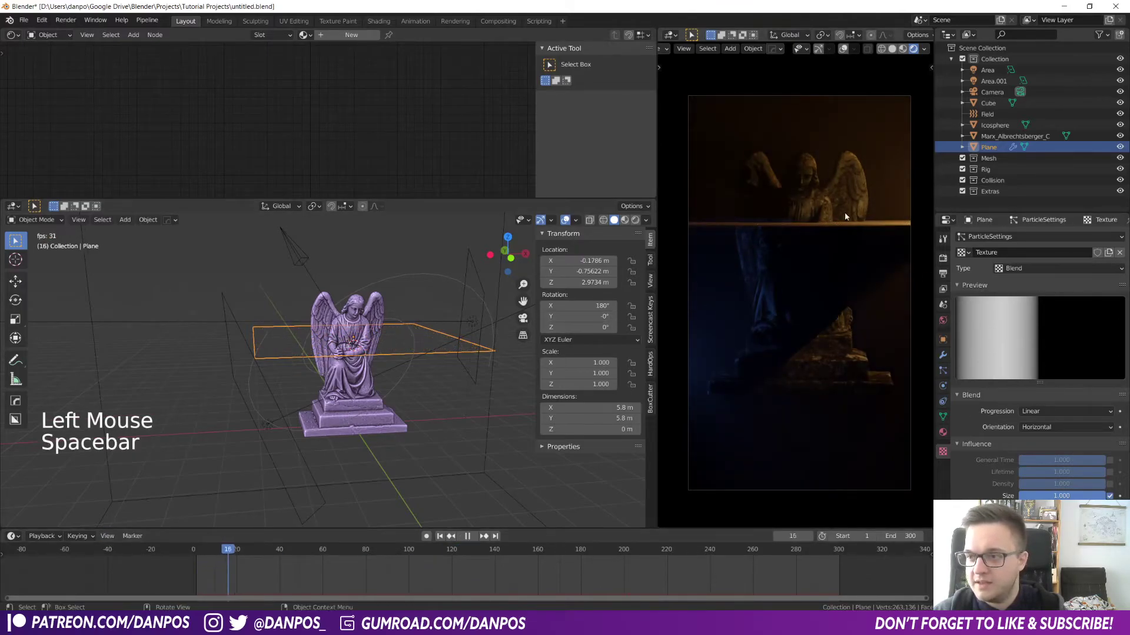
{"action": "scroll", "coordinate": [827, 214], "scroll_direction": "up", "scroll_amount": 5}
{"action": "scroll", "coordinate": [839, 171], "scroll_direction": "down", "scroll_amount": 2}
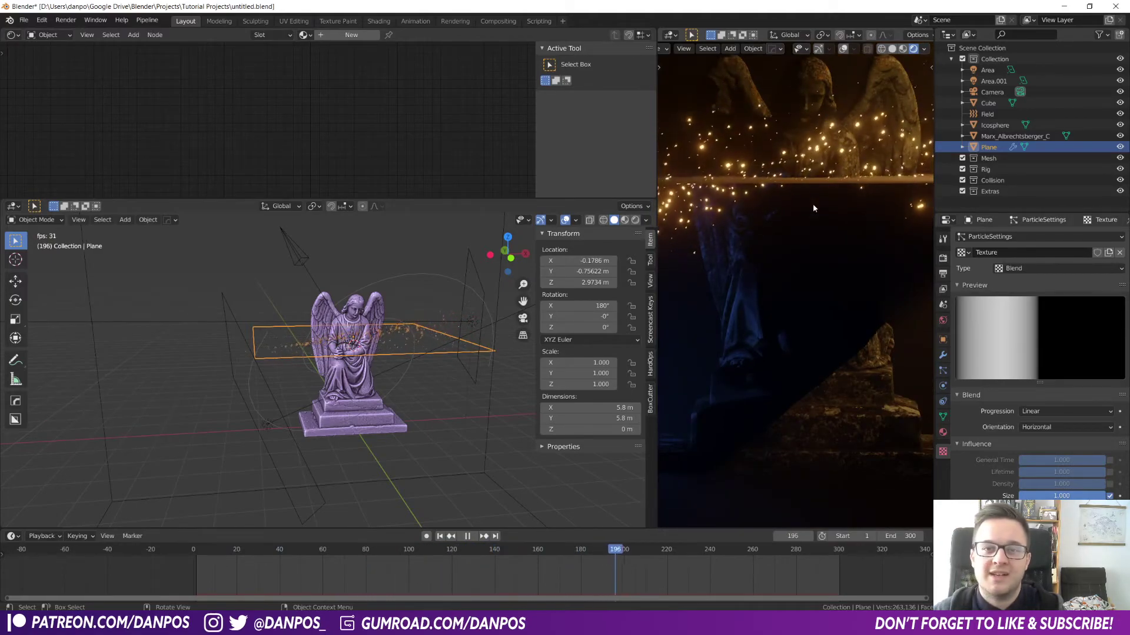
{"action": "scroll", "coordinate": [813, 207], "scroll_direction": "down", "scroll_amount": 5}
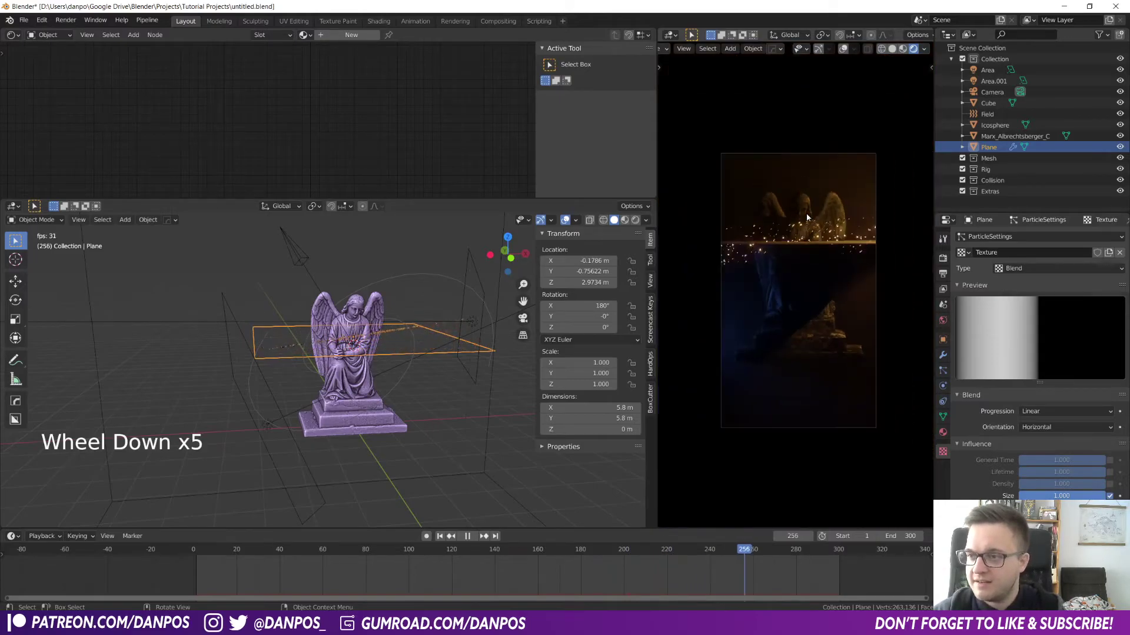
{"action": "scroll", "coordinate": [811, 236], "scroll_direction": "up", "scroll_amount": 5}
{"action": "scroll", "coordinate": [808, 240], "scroll_direction": "down", "scroll_amount": 3}
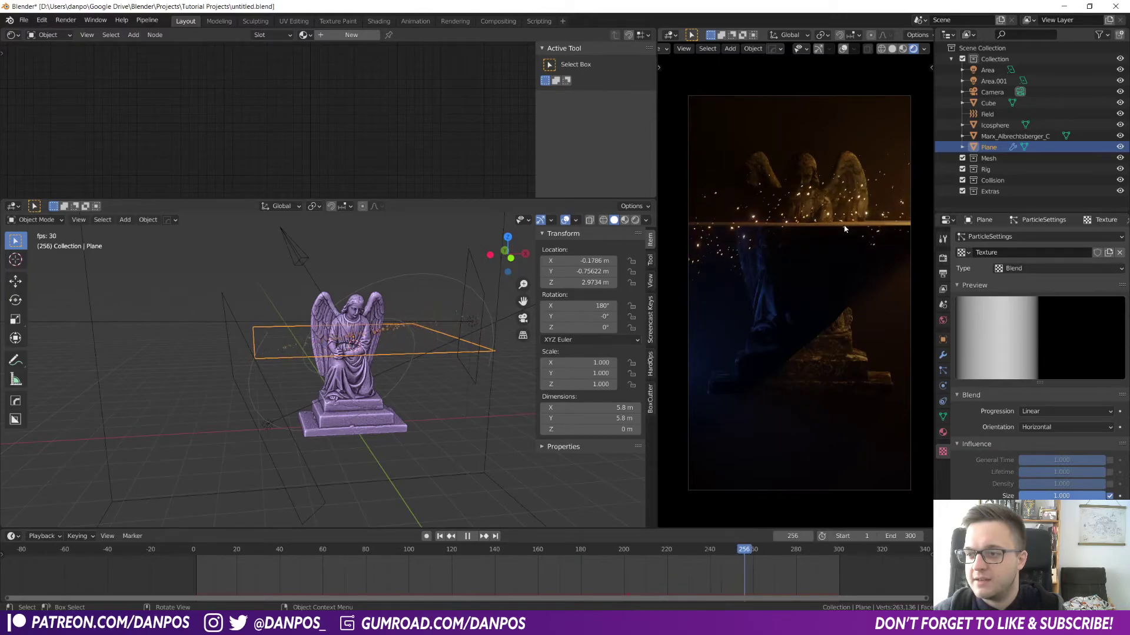
{"action": "key", "text": "space"}
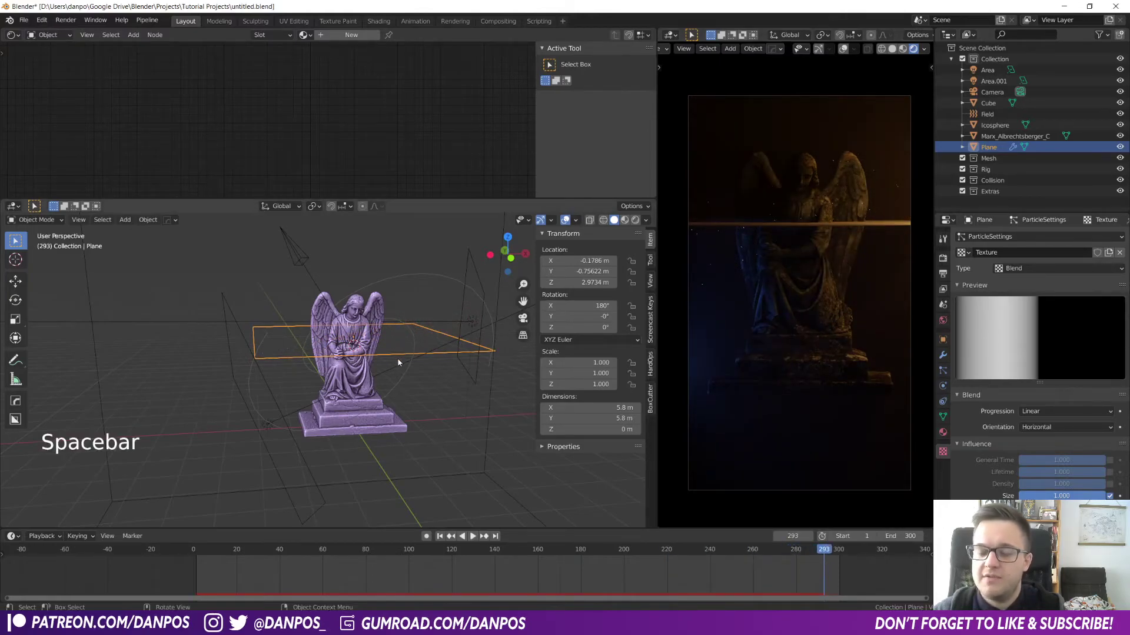
- Raise the emitter plane about 8.54 m along Z, well above the statue
{"action": "middle_click_drag", "start_coordinate": [396, 366], "coordinate": [390, 375]}
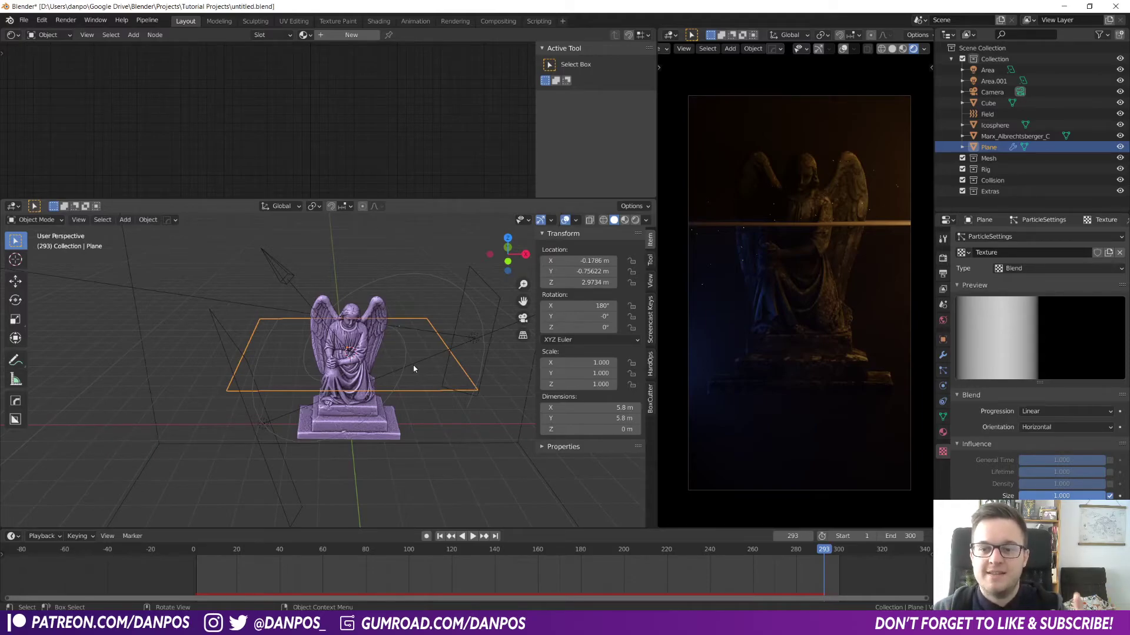
{"action": "scroll", "coordinate": [383, 336], "scroll_direction": "down", "scroll_amount": 4}
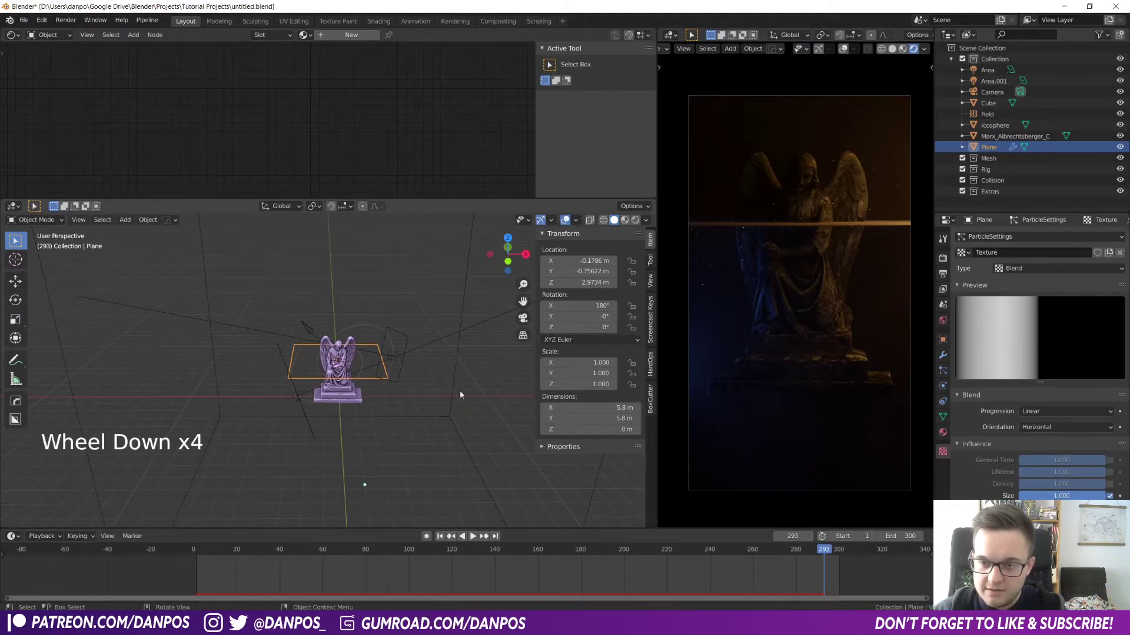
{"action": "key", "text": "g"}
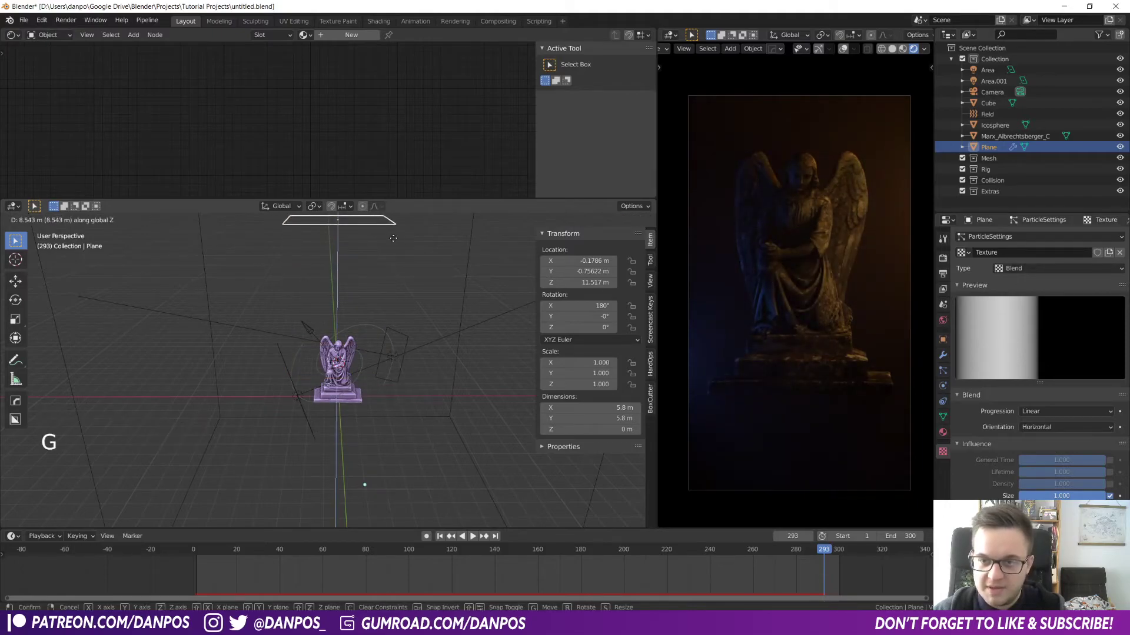
{"action": "left_click", "coordinate": [375, 254]}
- Add a cube mesh around the statue and scale it up uniformly by about 3.63
{"action": "scroll", "coordinate": [375, 257], "scroll_direction": "down", "scroll_amount": 1}
{"action": "scroll", "coordinate": [361, 282], "scroll_direction": "down", "scroll_amount": 1}
{"action": "scroll", "coordinate": [342, 410], "scroll_direction": "up", "scroll_amount": 3}
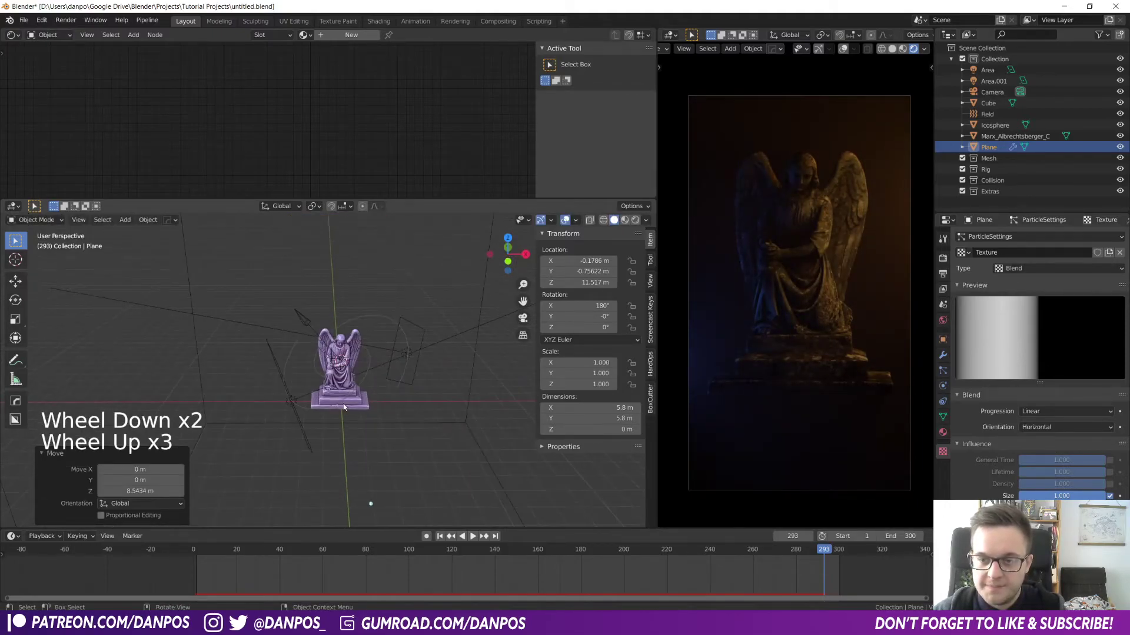
{"action": "key", "text": "shift+a"}
{"action": "mouse_move", "coordinate": [315, 167]}
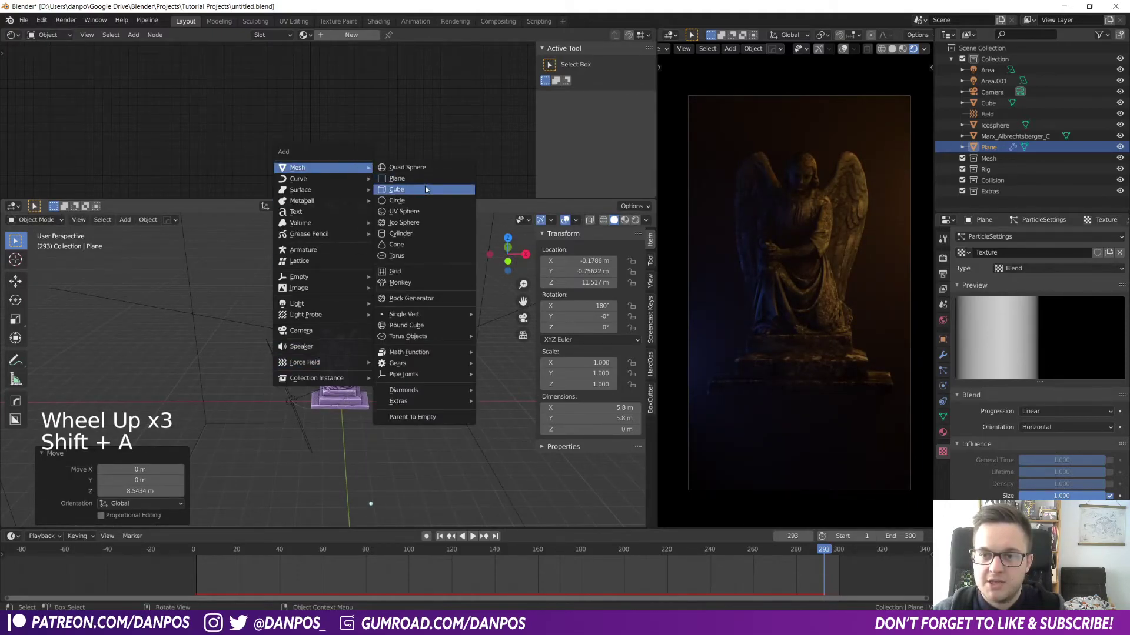
{"action": "left_click", "coordinate": [391, 186]}
{"action": "key", "text": "s"}
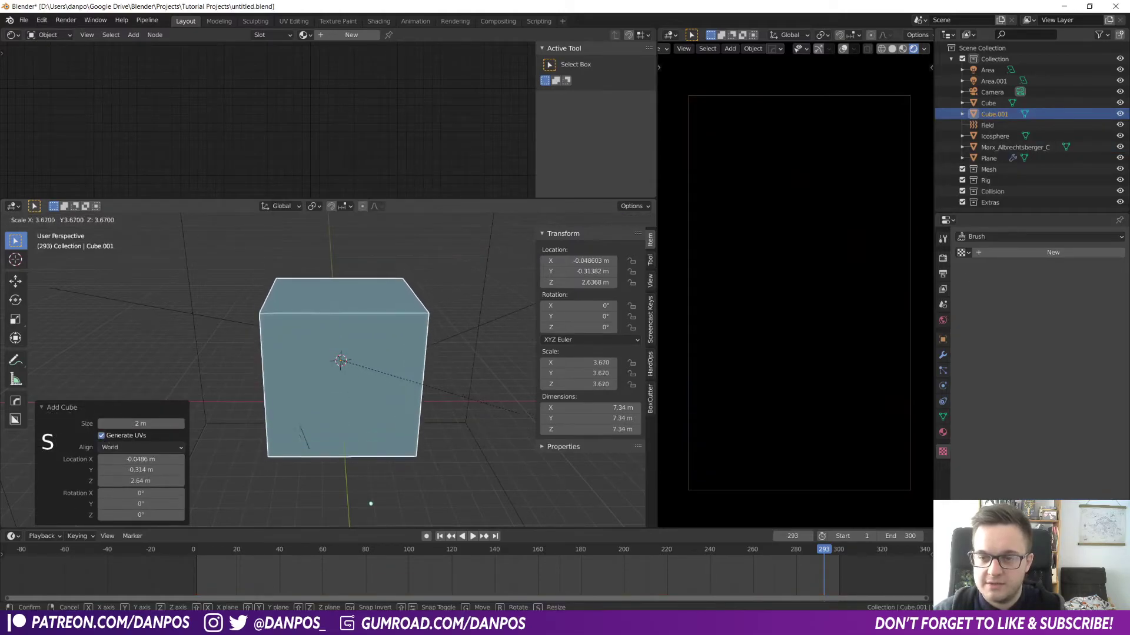
{"action": "left_click", "coordinate": [460, 427]}
- Lower the cube about 0.05 m along Z, show it in wireframe, and scale it along X by about 0.65
{"action": "key", "text": "g"}
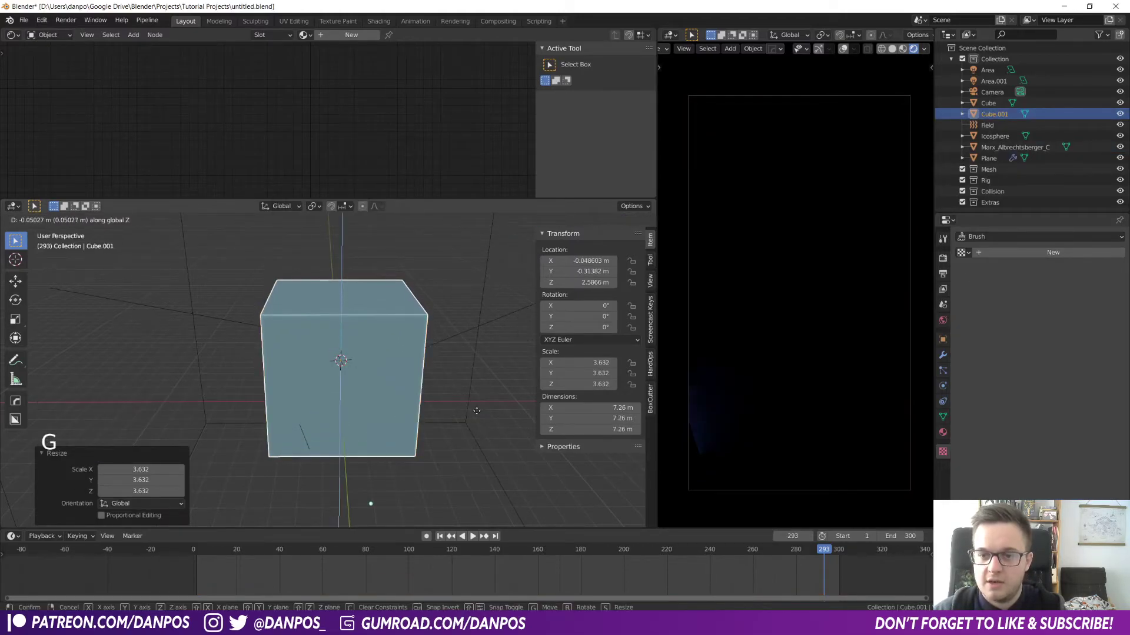
{"action": "left_click", "coordinate": [474, 415]}
{"action": "key", "text": "z"}
{"action": "middle_click_drag", "start_coordinate": [474, 414], "coordinate": [465, 412]}
{"action": "key", "text": "s"}
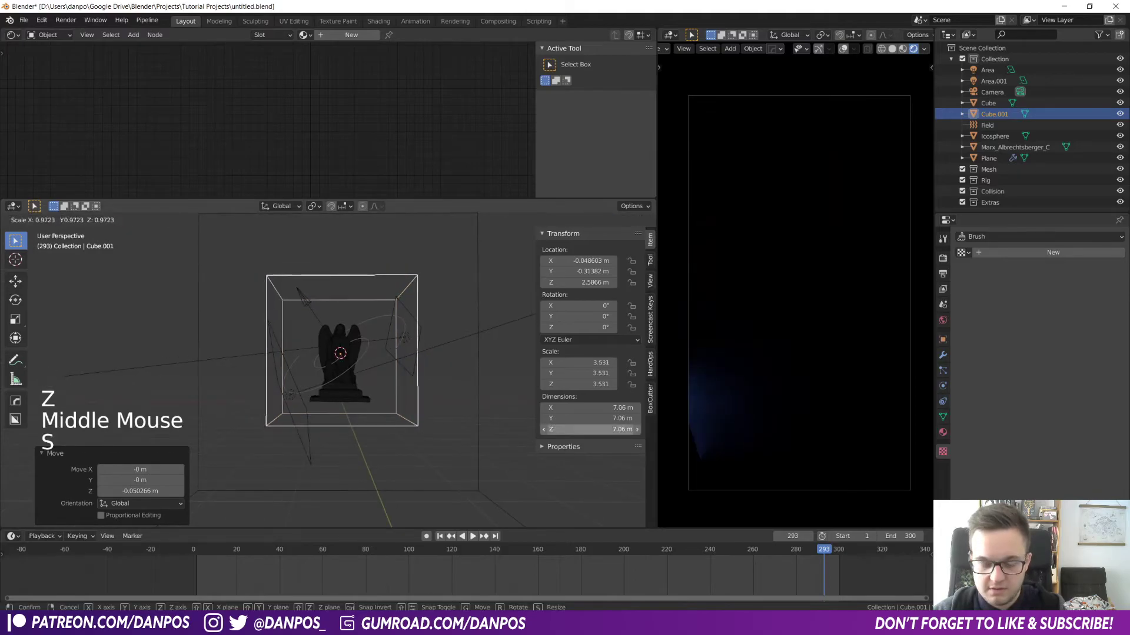
{"action": "left_click", "coordinate": [479, 411]}
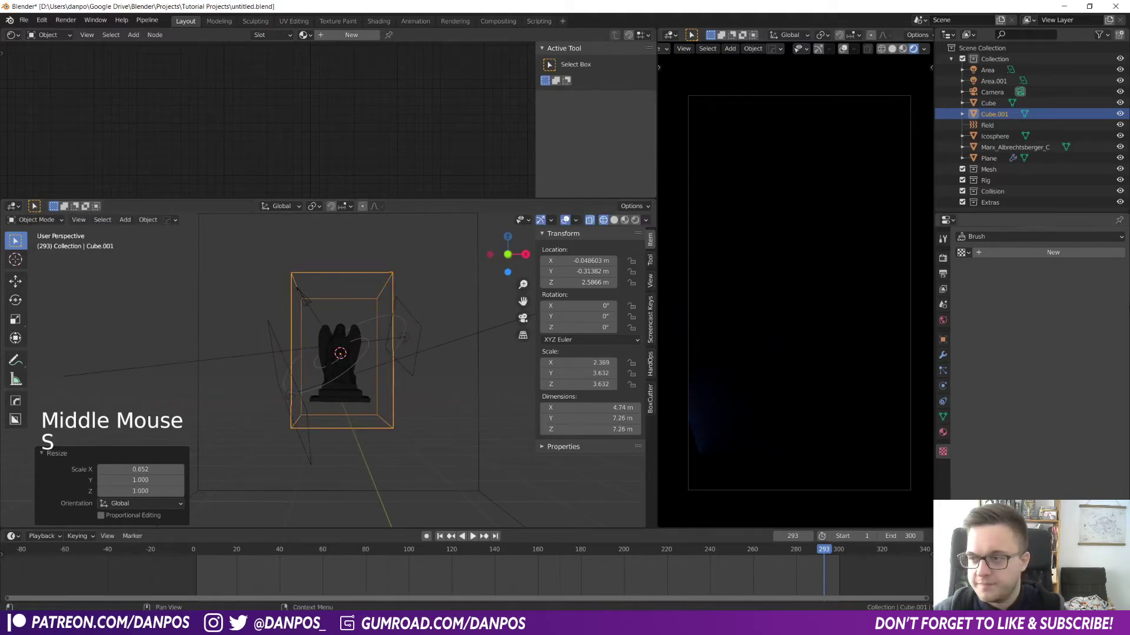
- Add a particle system to the new cube and assign it the plane's existing ParticleSettings
{"action": "left_click", "coordinate": [943, 371]}
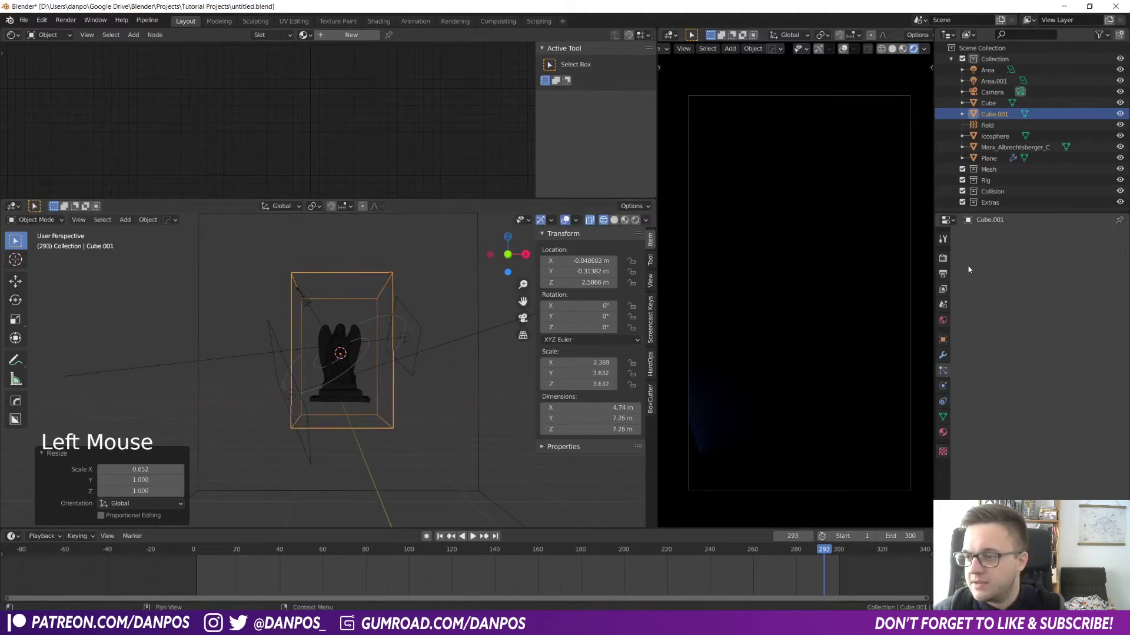
{"action": "left_click", "coordinate": [436, 387]}
{"action": "left_click", "coordinate": [366, 274]}
{"action": "scroll", "coordinate": [1097, 264], "scroll_direction": "up", "scroll_amount": 2}
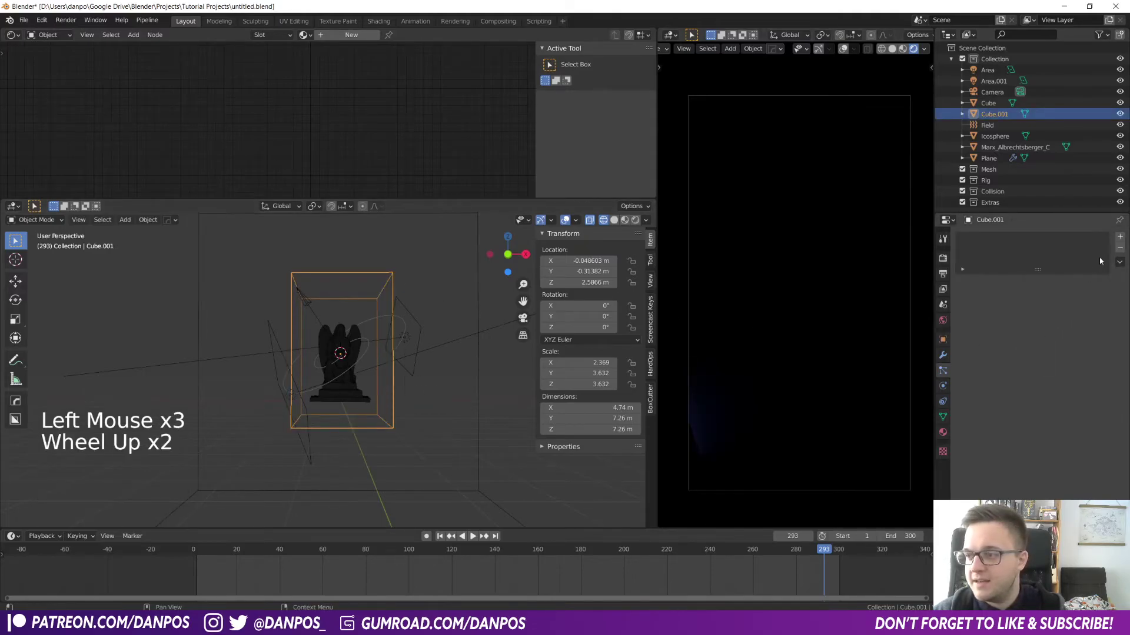
{"action": "left_click", "coordinate": [1119, 239]}
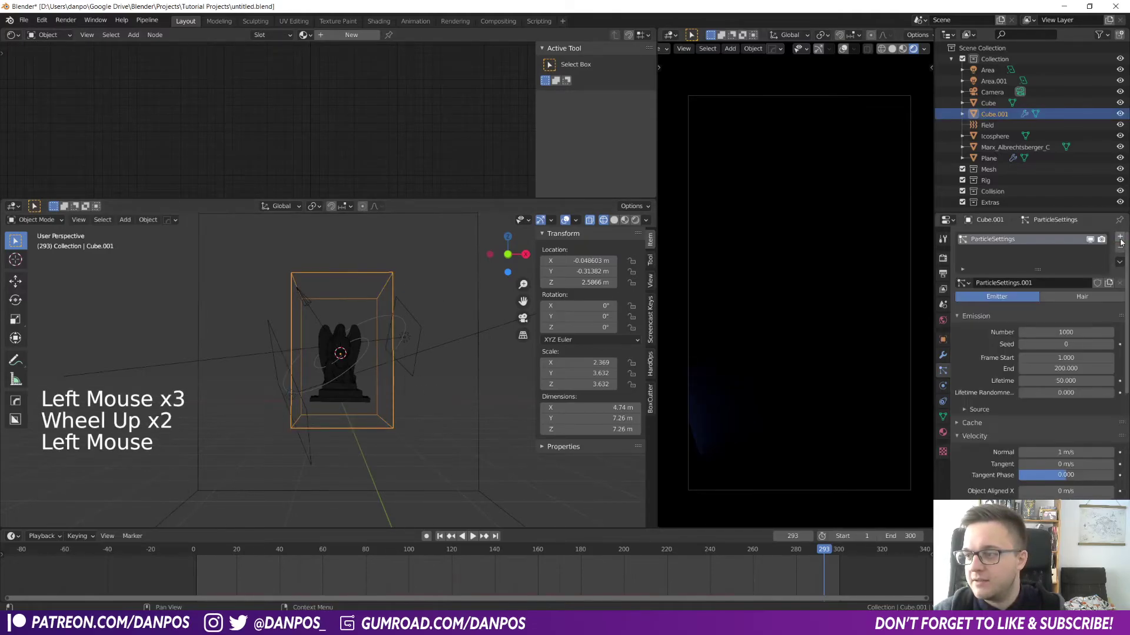
{"action": "left_click", "coordinate": [963, 283]}
{"action": "left_click", "coordinate": [987, 302]}
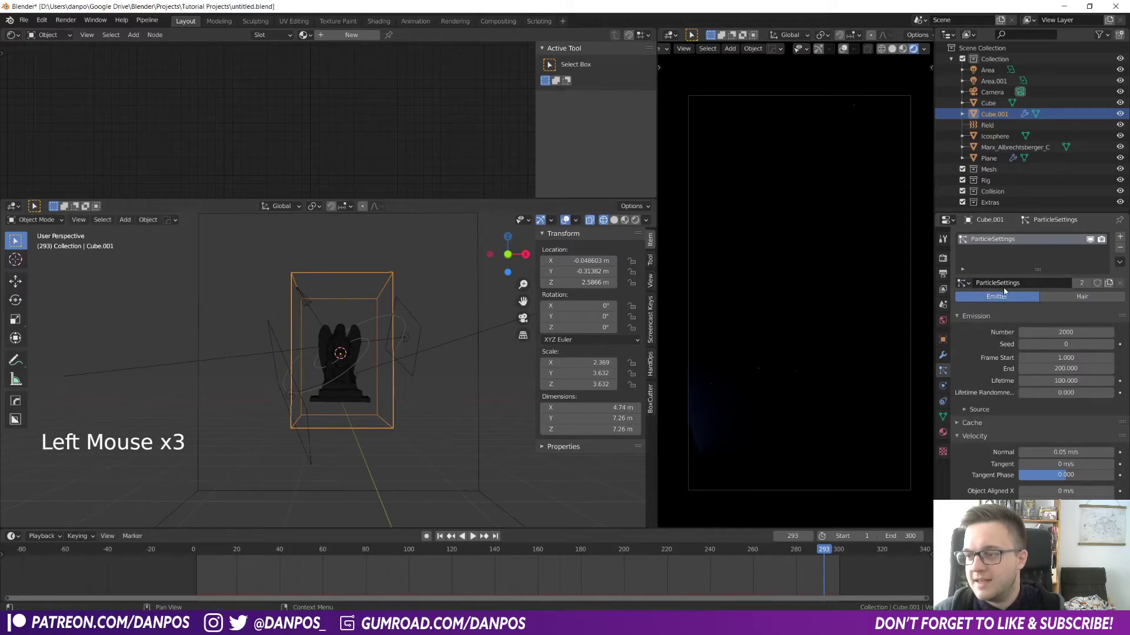
- Set the cube's particle source to emit from Volume instead of Faces
{"action": "middle_click_drag", "start_coordinate": [465, 317], "coordinate": [849, 343]}
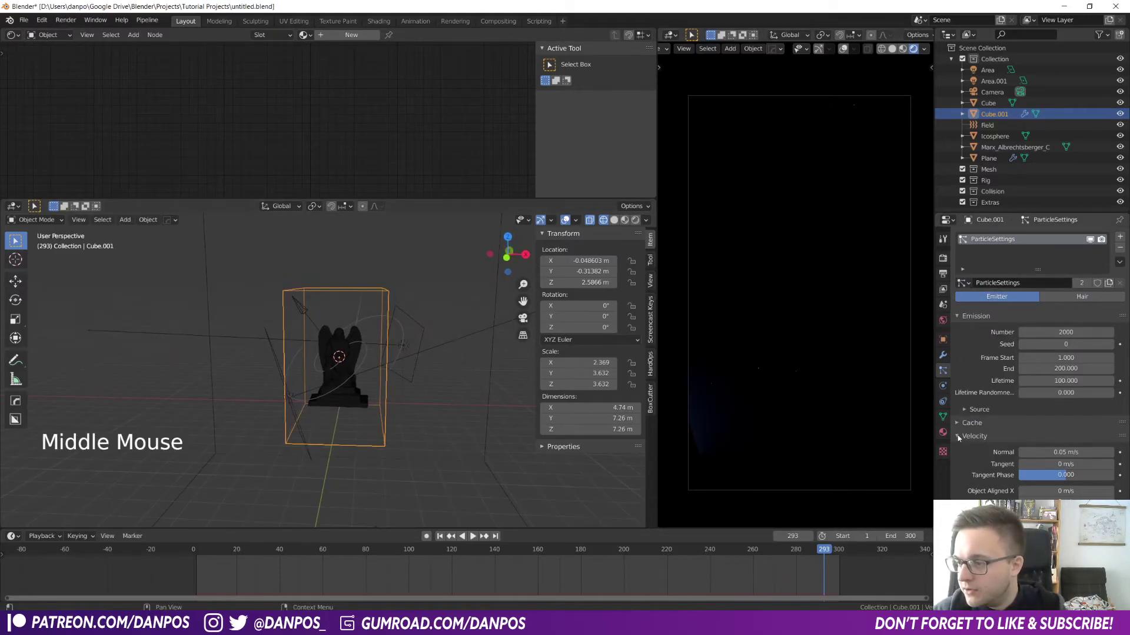
{"action": "scroll", "coordinate": [958, 488], "scroll_direction": "down", "scroll_amount": 2}
{"action": "scroll", "coordinate": [959, 470], "scroll_direction": "up", "scroll_amount": 3}
{"action": "left_click", "coordinate": [964, 410]}
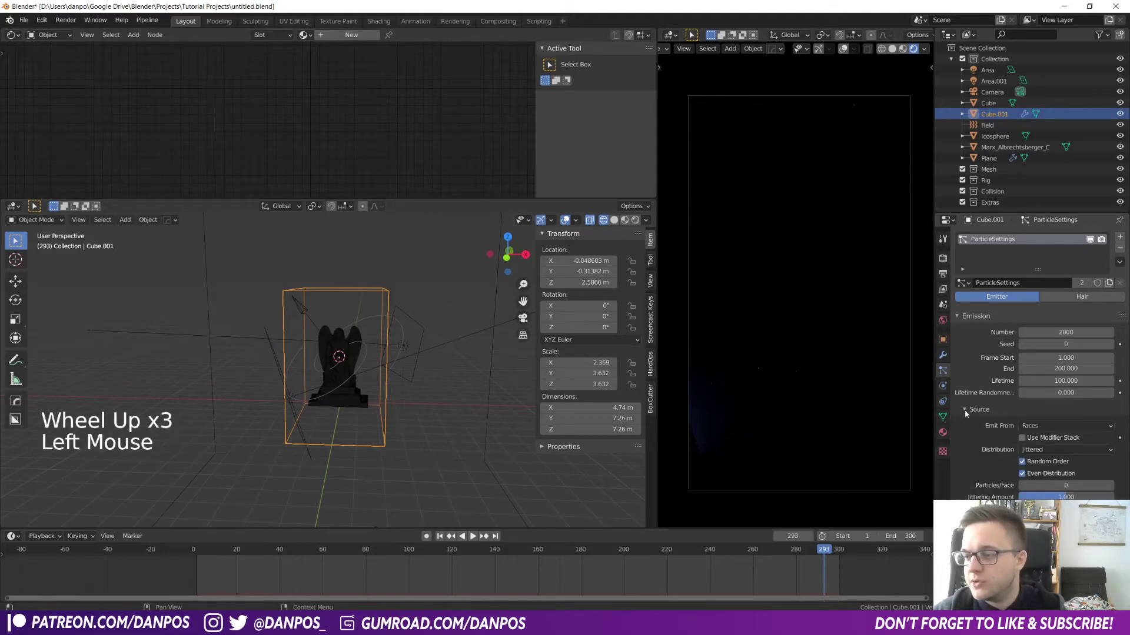
{"action": "left_click", "coordinate": [1031, 426]}
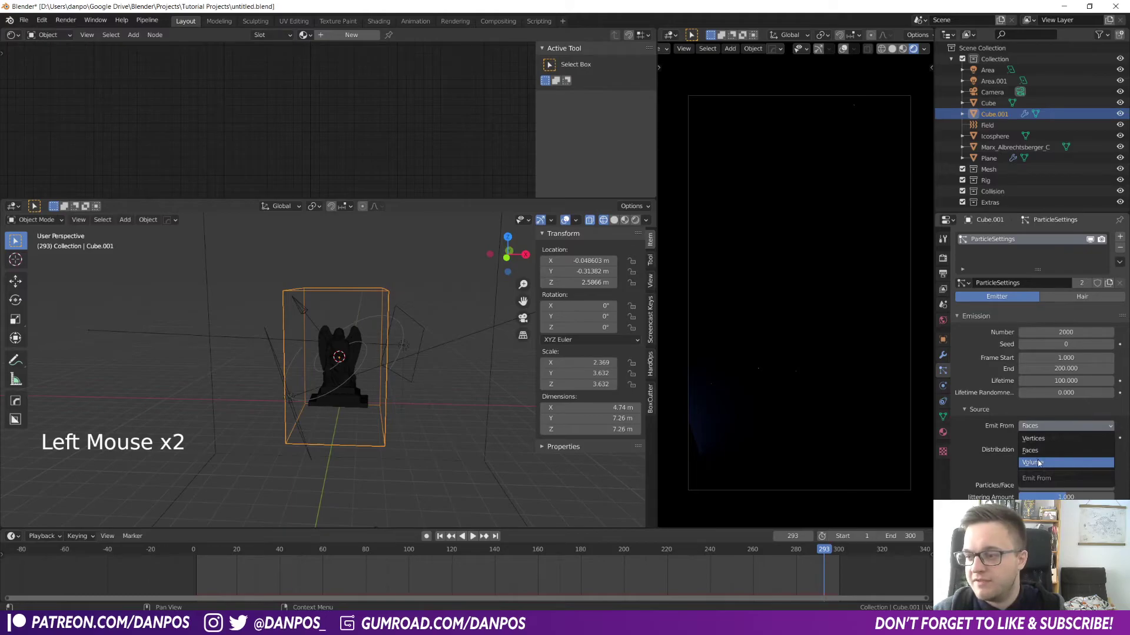
{"action": "left_click", "coordinate": [1039, 464]}
- Return the viewport to solid shading and change the cube's Viewport Display so only its outline is drawn
{"action": "left_click", "coordinate": [414, 275]}
{"action": "key", "text": "z"}
{"action": "left_click", "coordinate": [357, 310]}
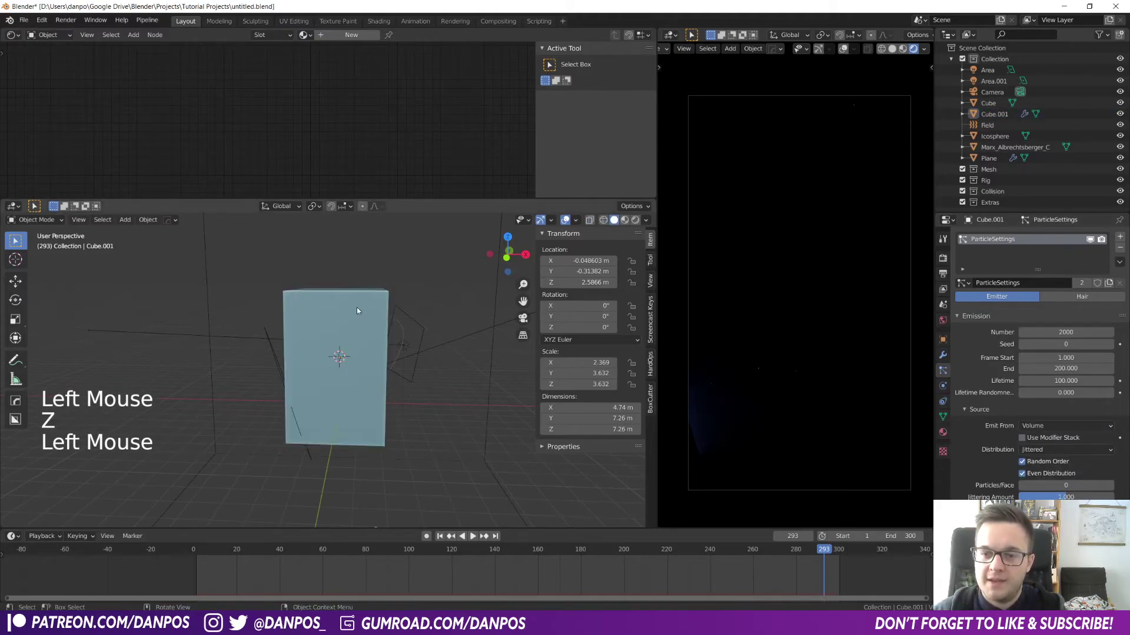
{"action": "left_click", "coordinate": [942, 339]}
{"action": "scroll", "coordinate": [1031, 377], "scroll_direction": "down", "scroll_amount": 1}
{"action": "scroll", "coordinate": [1031, 377], "scroll_direction": "down", "scroll_amount": 1}
{"action": "left_click", "coordinate": [1065, 565]}
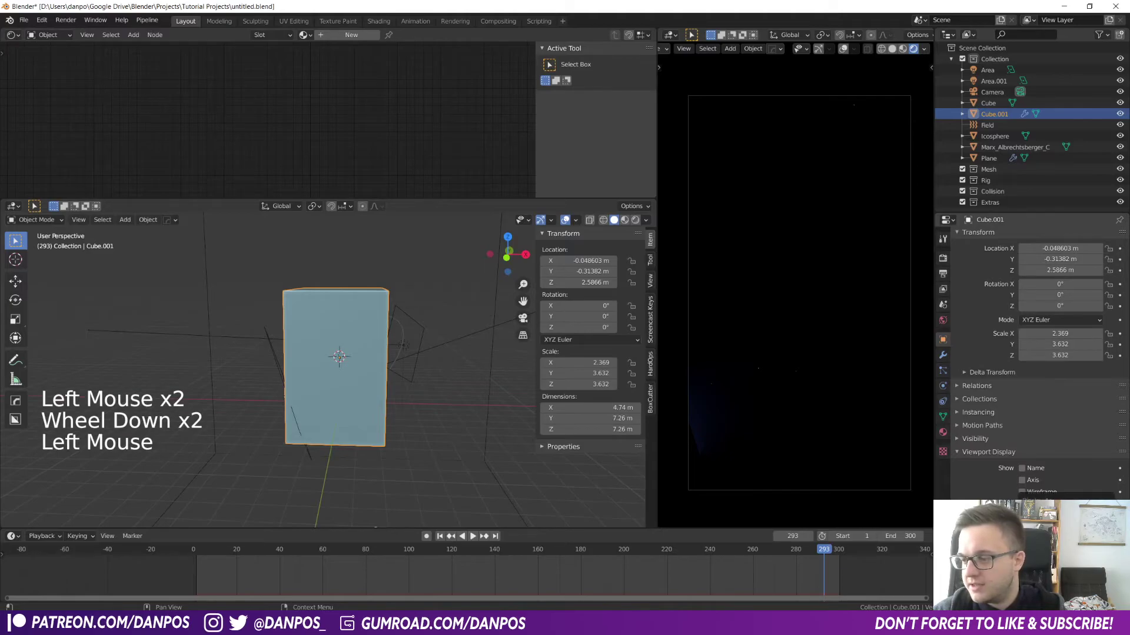
- Play the animation from the start up to frame 96 to check the particles emitted inside the cube
{"action": "key", "text": "space"}
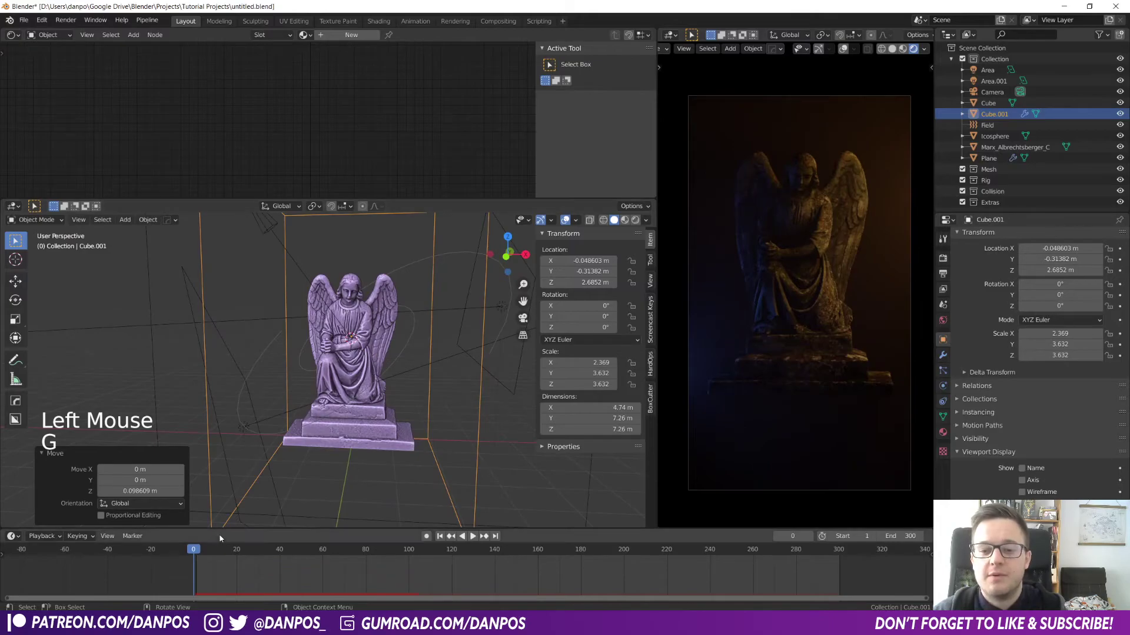
{"action": "key", "text": "space"}
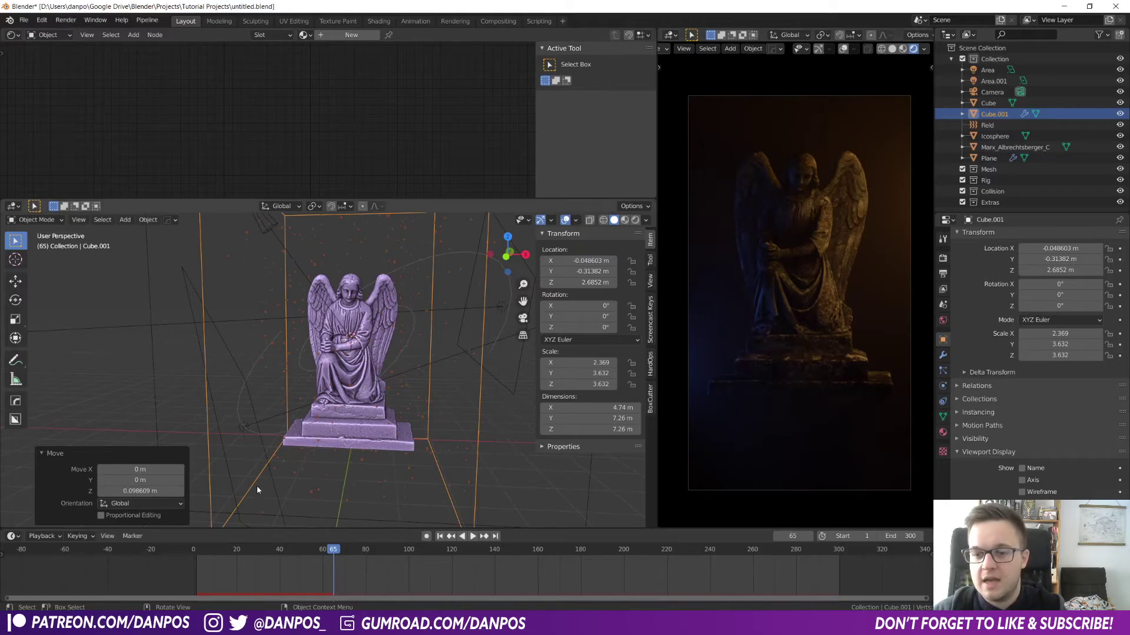
{"action": "key", "text": "space"}
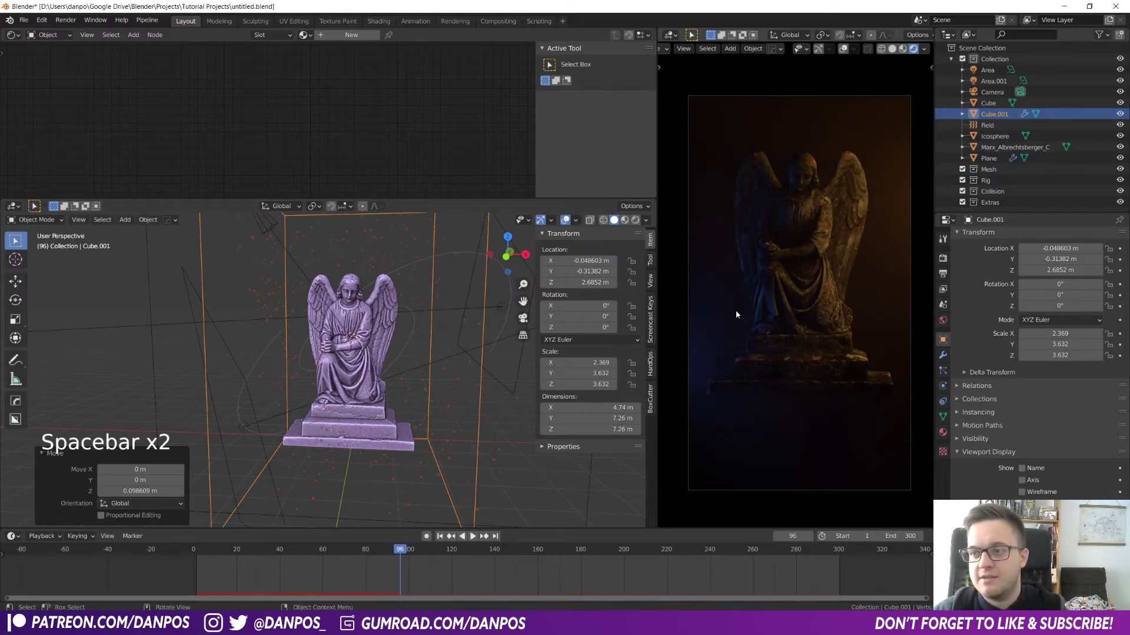
- Save the blend file and render a still image of frame 96
{"action": "left_click", "coordinate": [68, 23]}
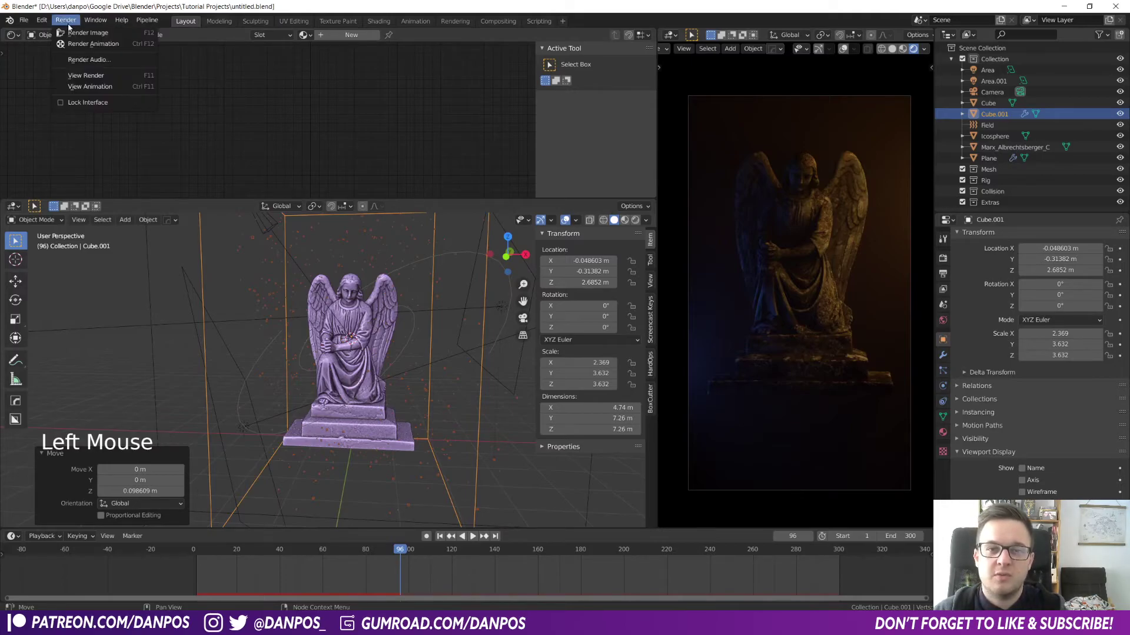
{"action": "key", "text": "ctrl+s"}
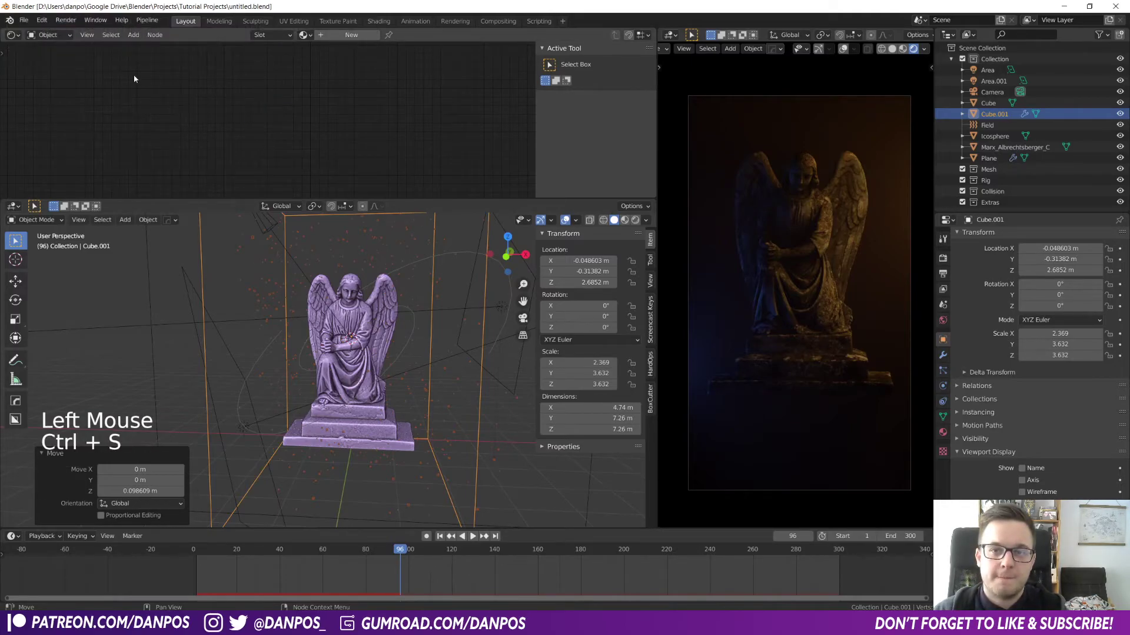
{"action": "left_click", "coordinate": [66, 20]}
{"action": "left_click", "coordinate": [91, 37]}
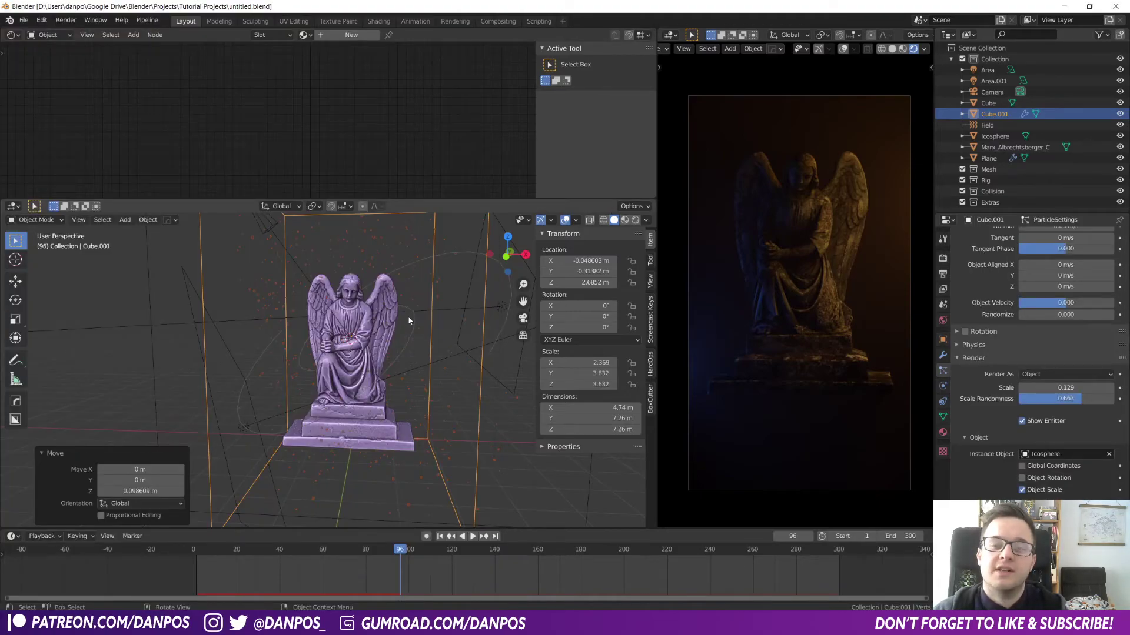
- Turn off Show Emitter in the render settings of the cube's particle system
{"action": "scroll", "coordinate": [424, 303], "scroll_direction": "up", "scroll_amount": 2}
{"action": "scroll", "coordinate": [453, 271], "scroll_direction": "down", "scroll_amount": 2}
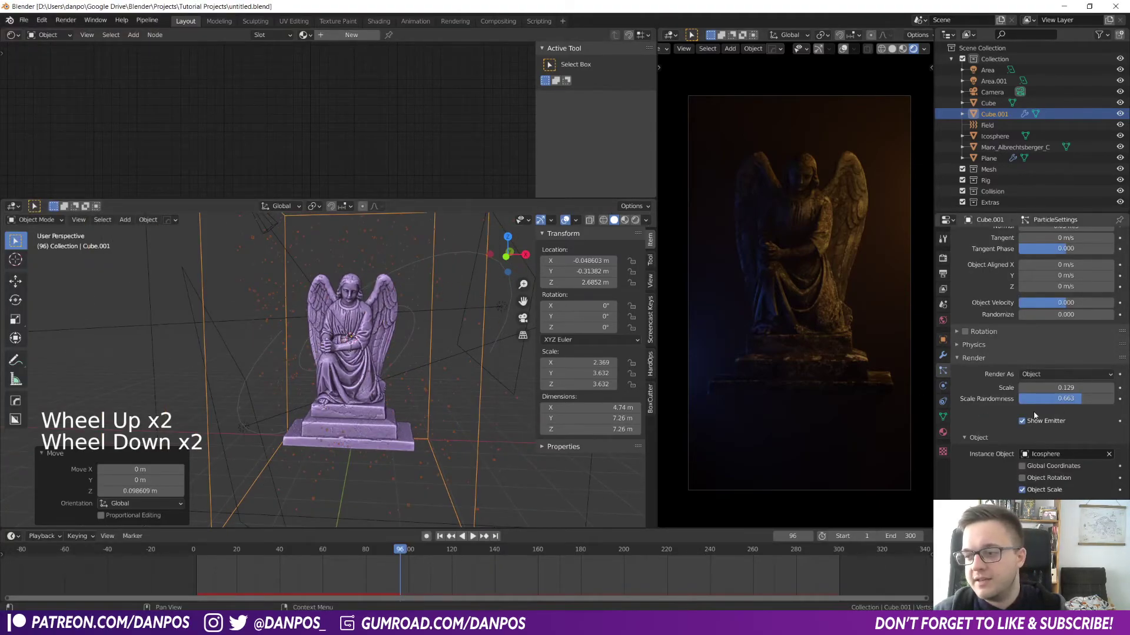
{"action": "left_click", "coordinate": [1025, 421]}
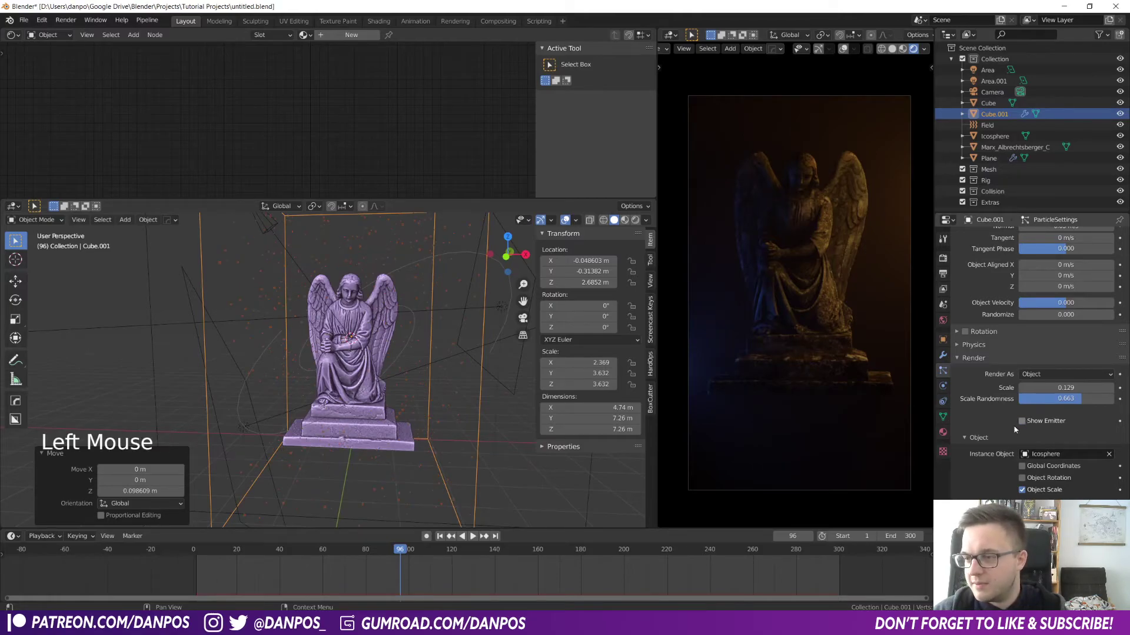
- Play the animation from the start, stop at frame 79, and render that frame as an image
{"action": "key", "text": "space"}
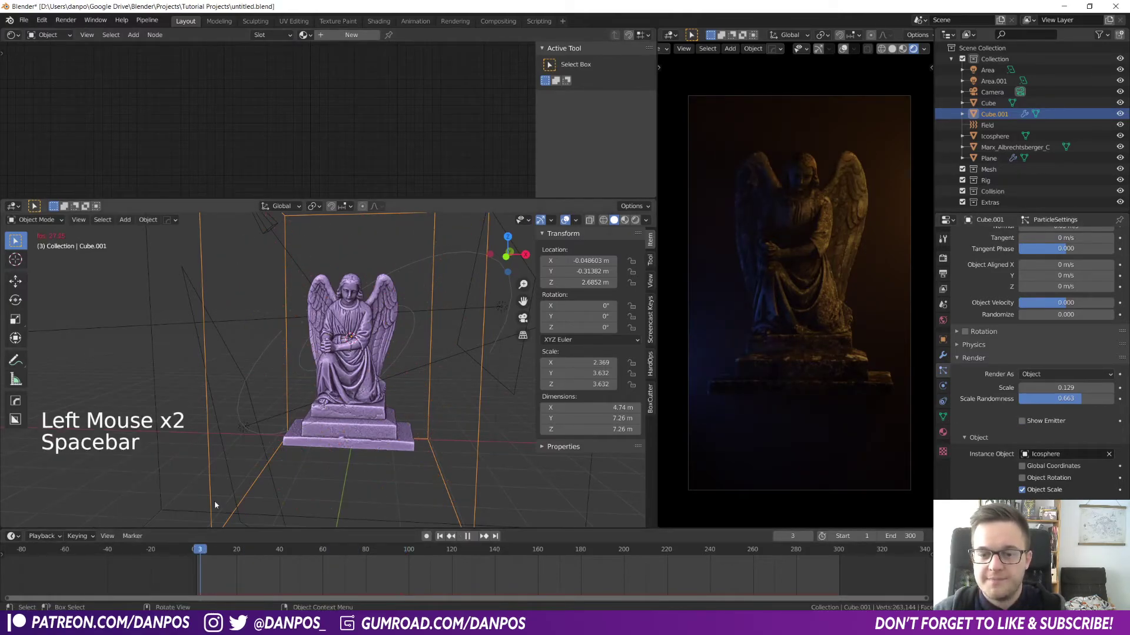
{"action": "scroll", "coordinate": [419, 298], "scroll_direction": "up", "scroll_amount": 2}
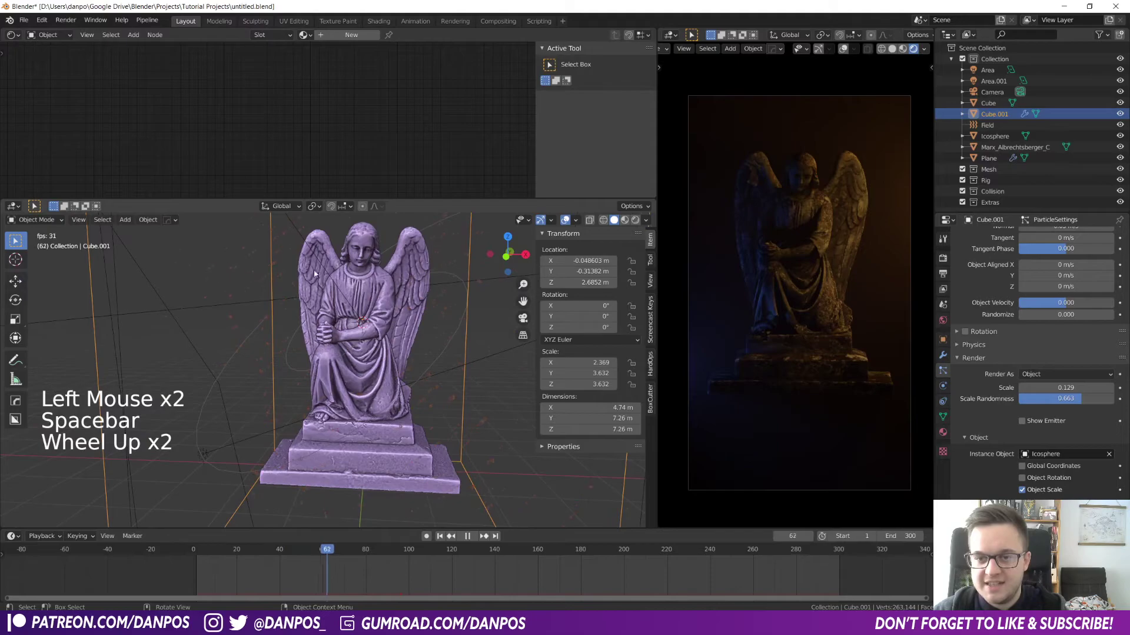
{"action": "key", "text": "space"}
{"action": "left_click", "coordinate": [66, 20]}
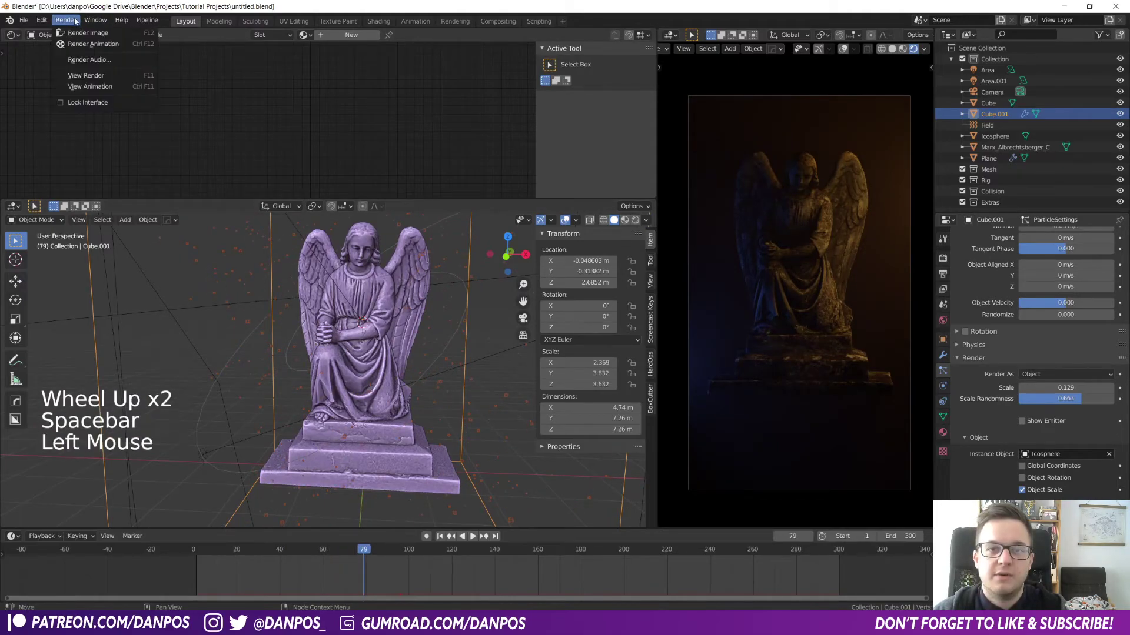
{"action": "left_click", "coordinate": [82, 33]}
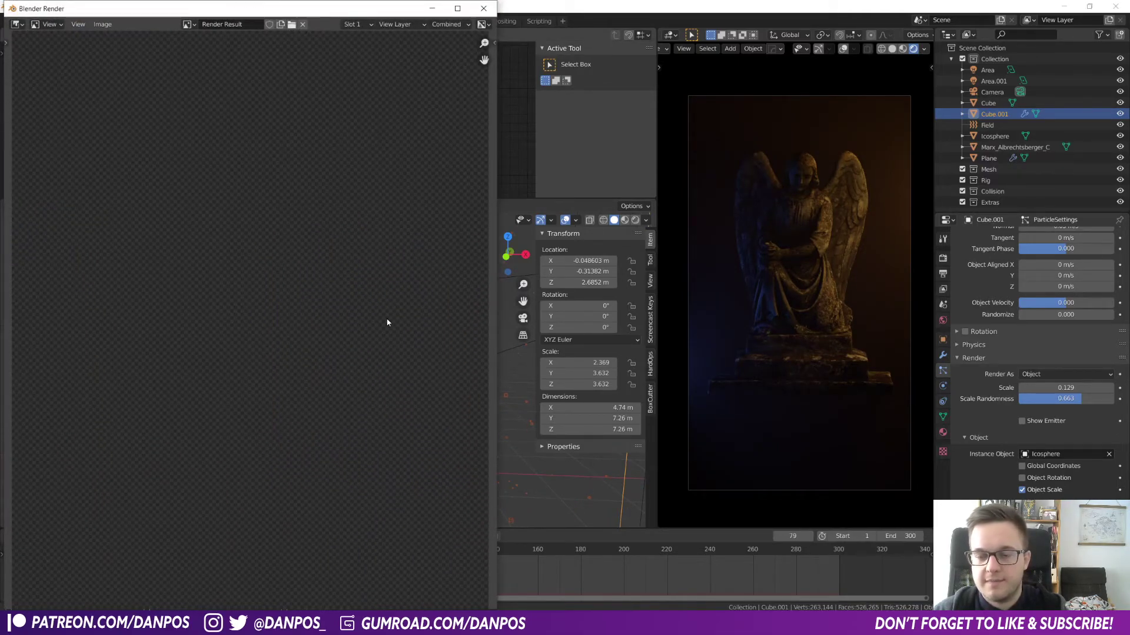
- Examine the whole rendered image of frame 79 and dismiss the render window
{"action": "scroll", "coordinate": [370, 329], "scroll_direction": "down", "scroll_amount": 3}
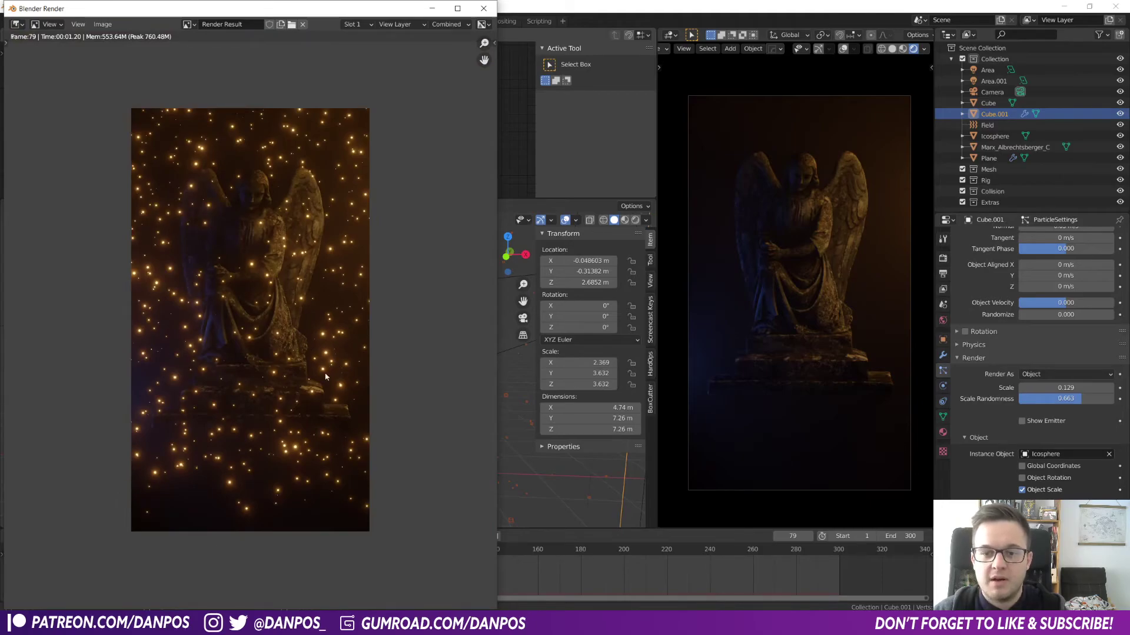
{"action": "left_click_drag", "start_coordinate": [369, 16], "coordinate": [807, 95]}
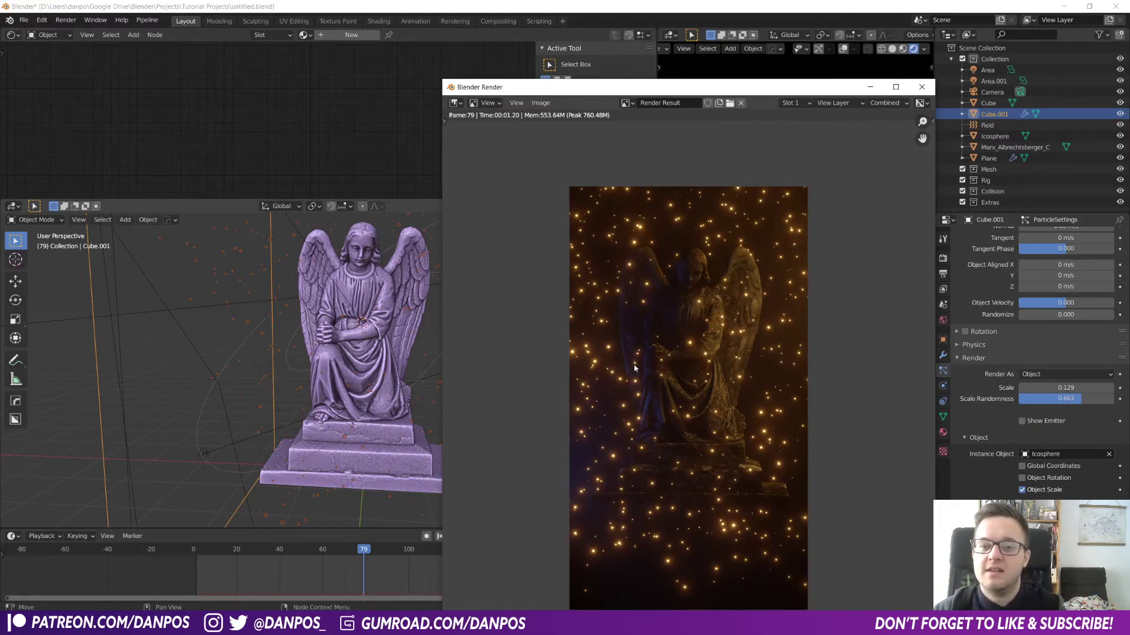
{"action": "key", "text": "Escape"}
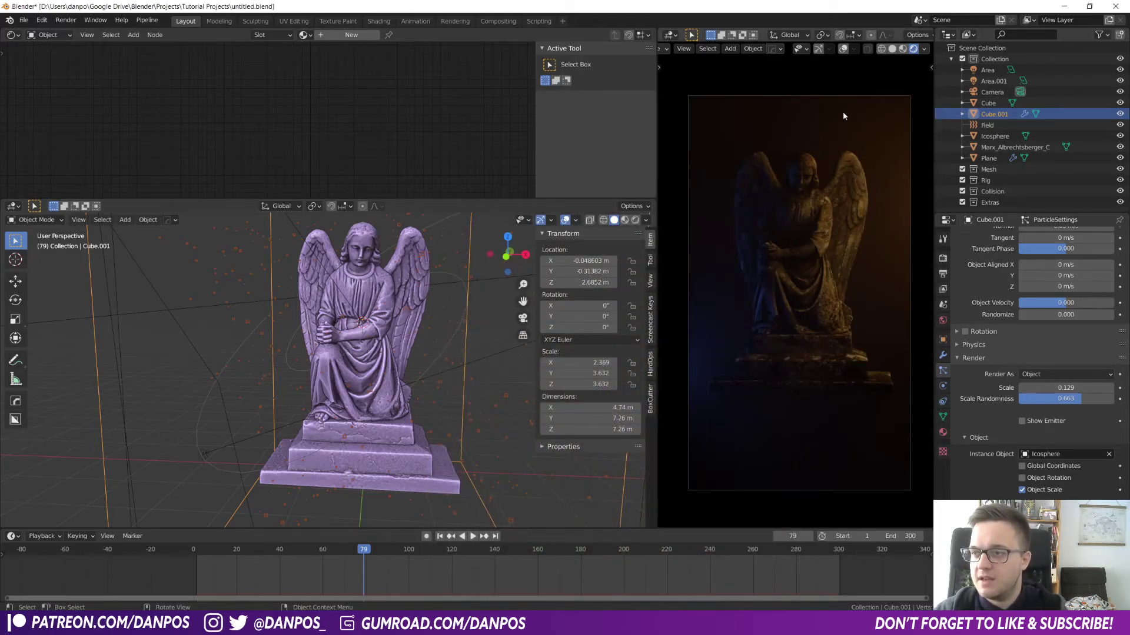
- Cycle the camera view through solid and material preview back to rendered shading, and play the animation up to frame 156
{"action": "left_click", "coordinate": [892, 48]}
{"action": "left_click", "coordinate": [903, 48]}
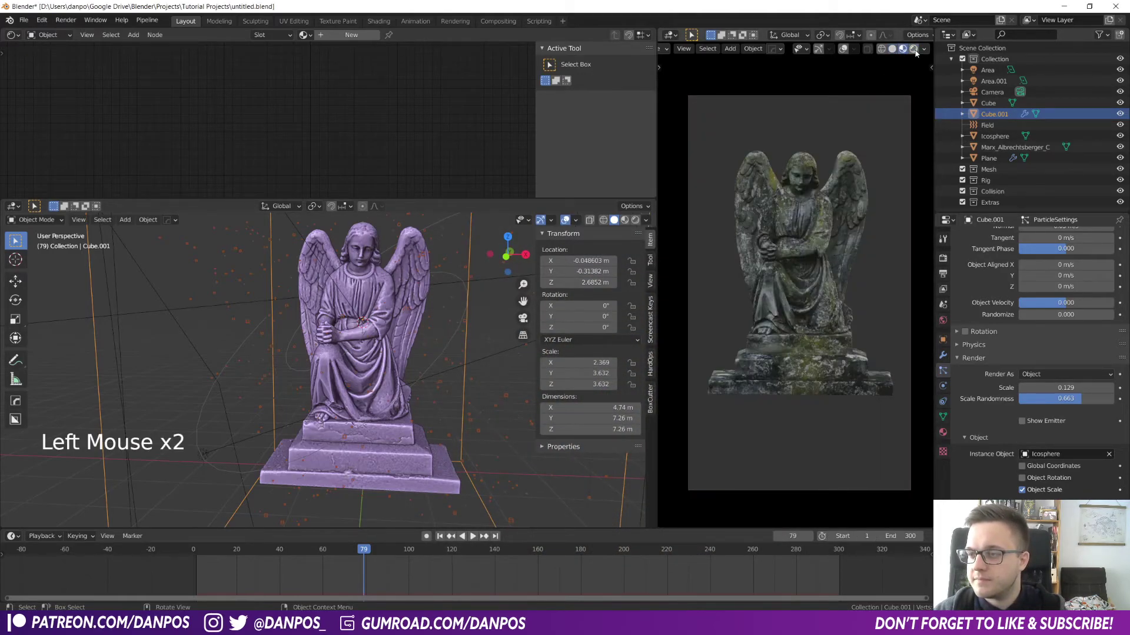
{"action": "left_click", "coordinate": [913, 49]}
{"action": "key", "text": "space"}
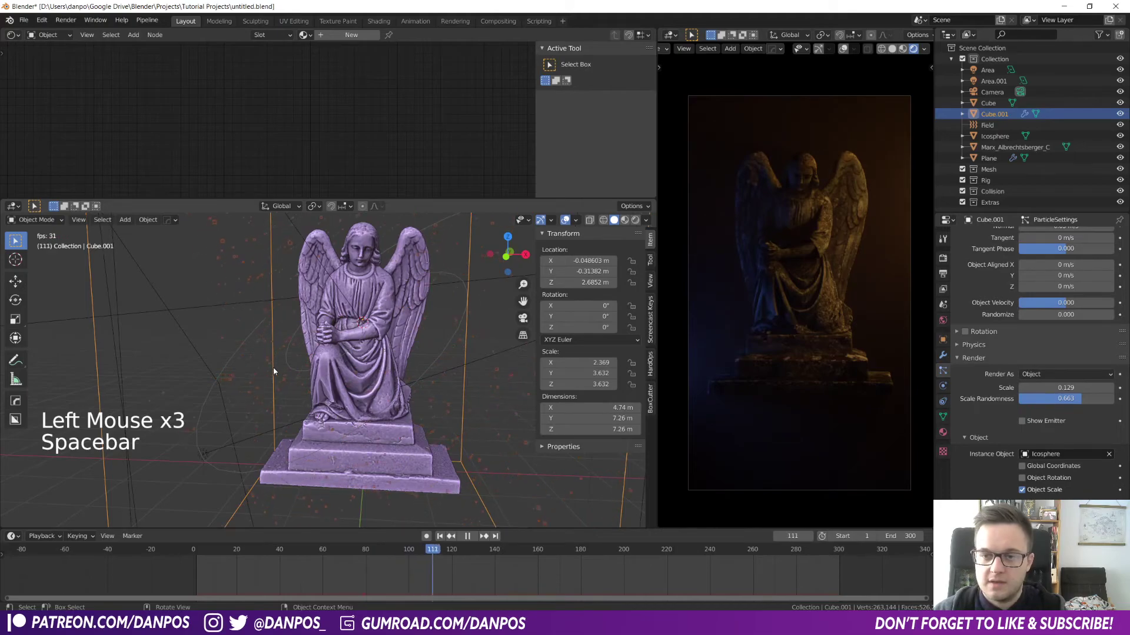
{"action": "scroll", "coordinate": [276, 359], "scroll_direction": "up", "scroll_amount": 5}
{"action": "scroll", "coordinate": [245, 423], "scroll_direction": "down", "scroll_amount": 7}
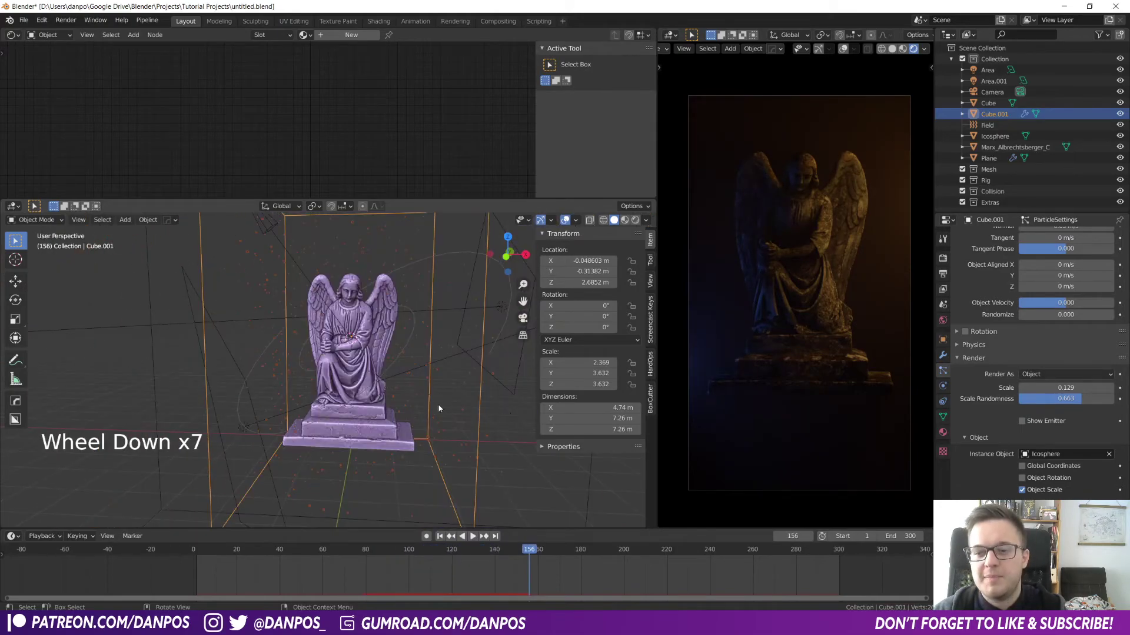
- Change the emitter cube's viewport display so that it shows as a solid object
{"action": "left_click", "coordinate": [942, 340]}
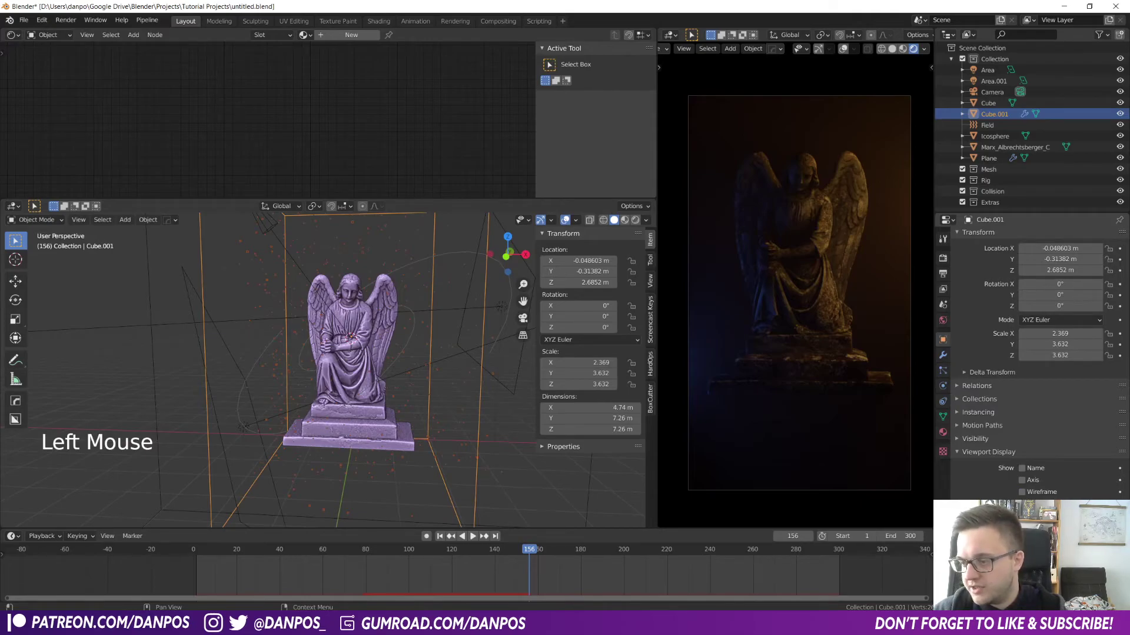
{"action": "scroll", "coordinate": [1030, 412], "scroll_direction": "down", "scroll_amount": 1}
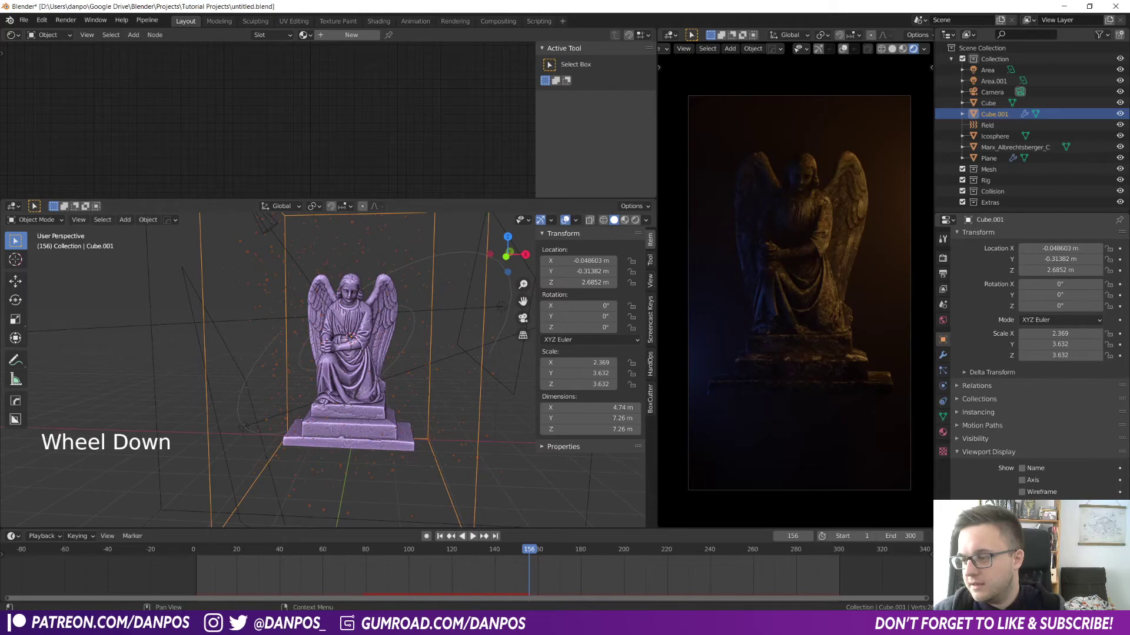
{"action": "left_click", "coordinate": [1065, 567]}
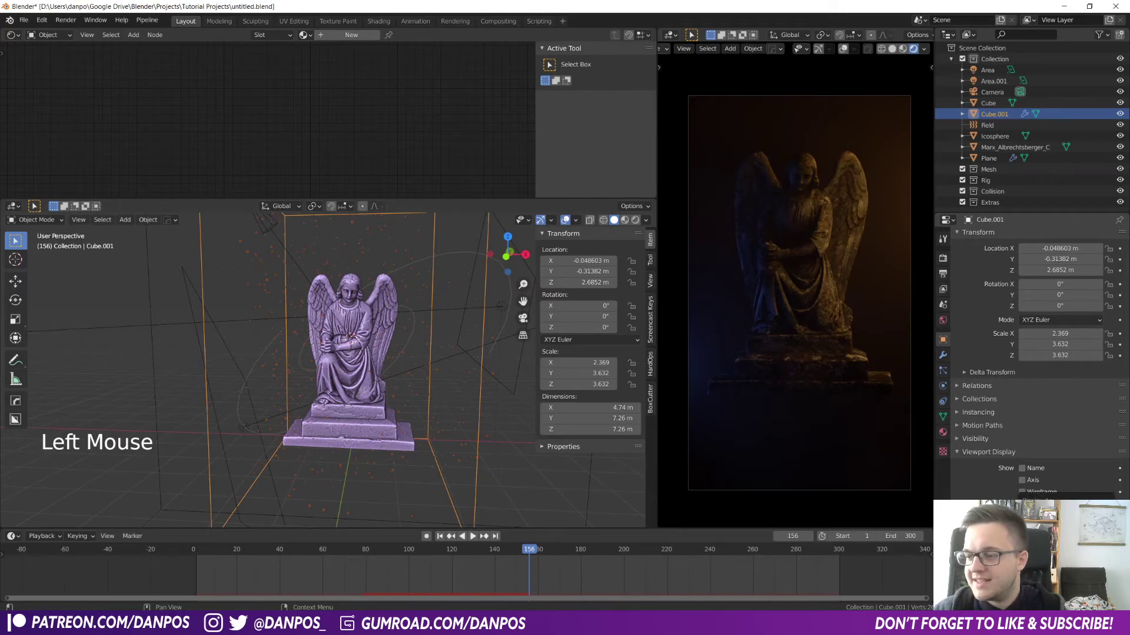
- Enlarge the emitter cube uniformly by a factor of about 11.88 and play the animation up to frame 216
{"action": "scroll", "coordinate": [372, 358], "scroll_direction": "down", "scroll_amount": 4}
{"action": "middle_click_drag", "start_coordinate": [373, 361], "coordinate": [313, 400]}
{"action": "scroll", "coordinate": [313, 401], "scroll_direction": "down", "scroll_amount": 5}
{"action": "key", "text": "s"}
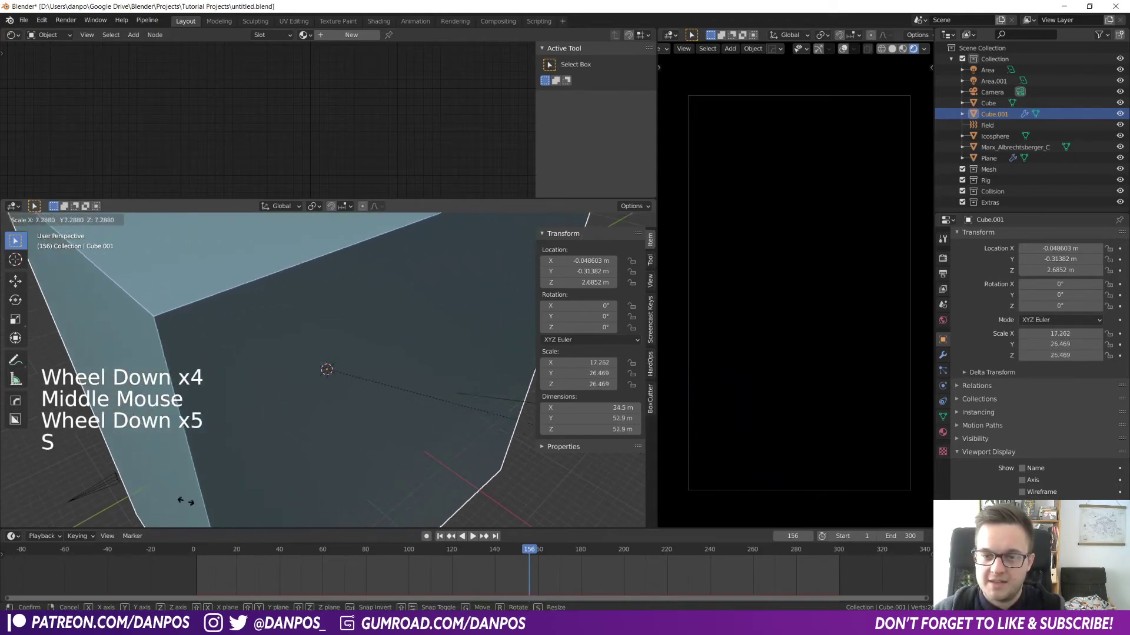
{"action": "left_click", "coordinate": [607, 462]}
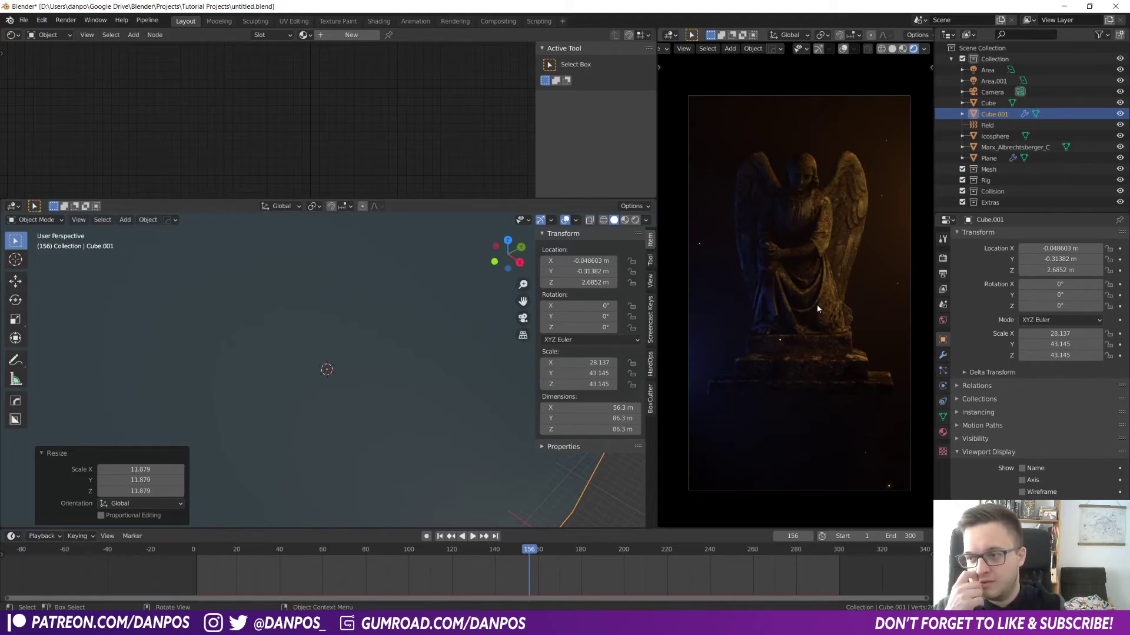
{"action": "key", "text": "space"}
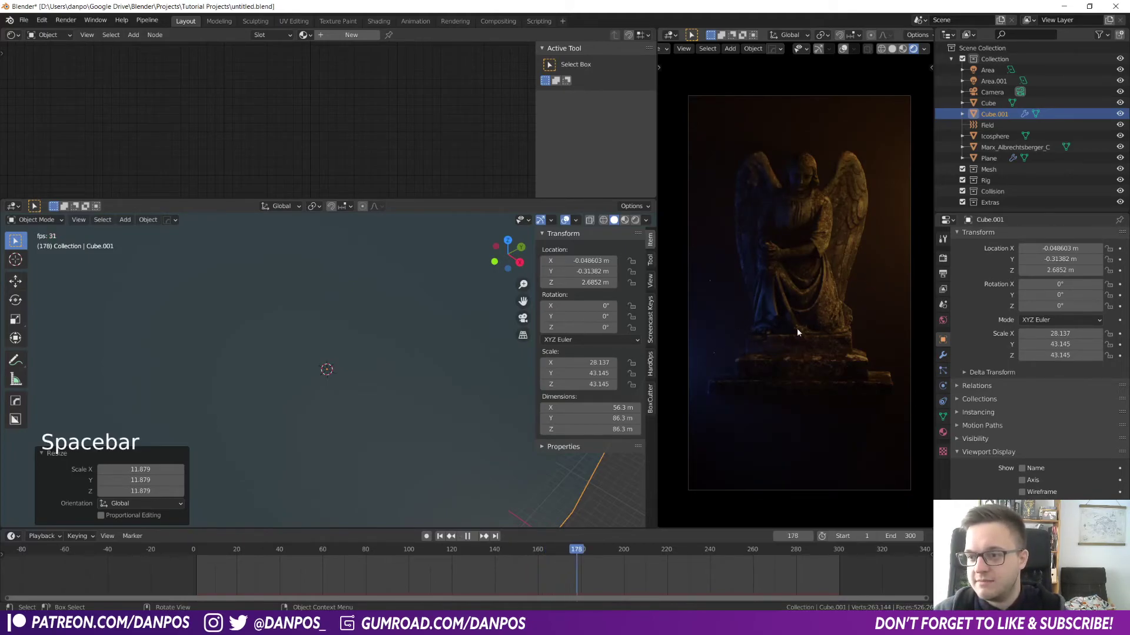
{"action": "key", "text": "space"}
- Stretch the emitter cube along the X axis by a factor of about 1.67 and play the animation, stopping at frame 79
{"action": "scroll", "coordinate": [435, 372], "scroll_direction": "down", "scroll_amount": 8}
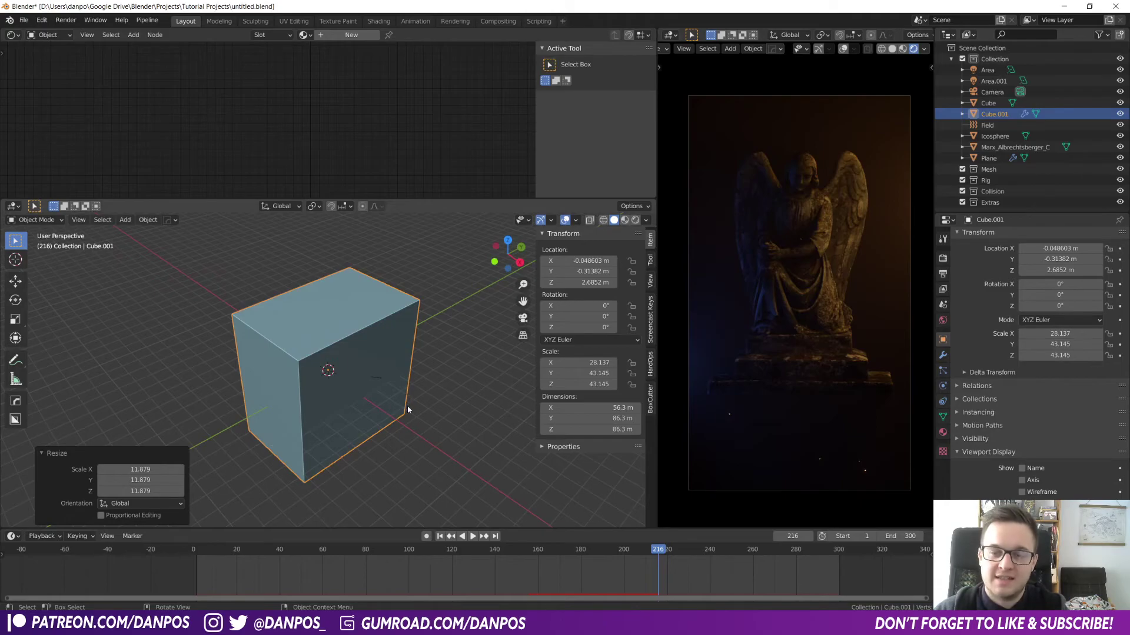
{"action": "key", "text": "s"}
{"action": "key", "text": "x"}
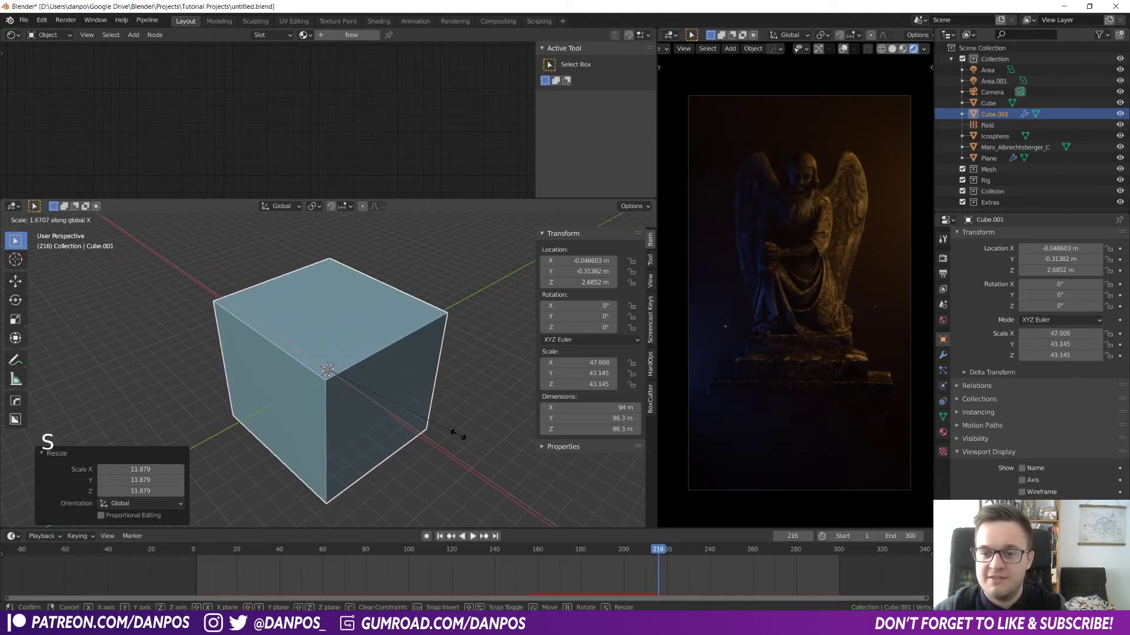
{"action": "left_click", "coordinate": [454, 434]}
{"action": "key", "text": "space"}
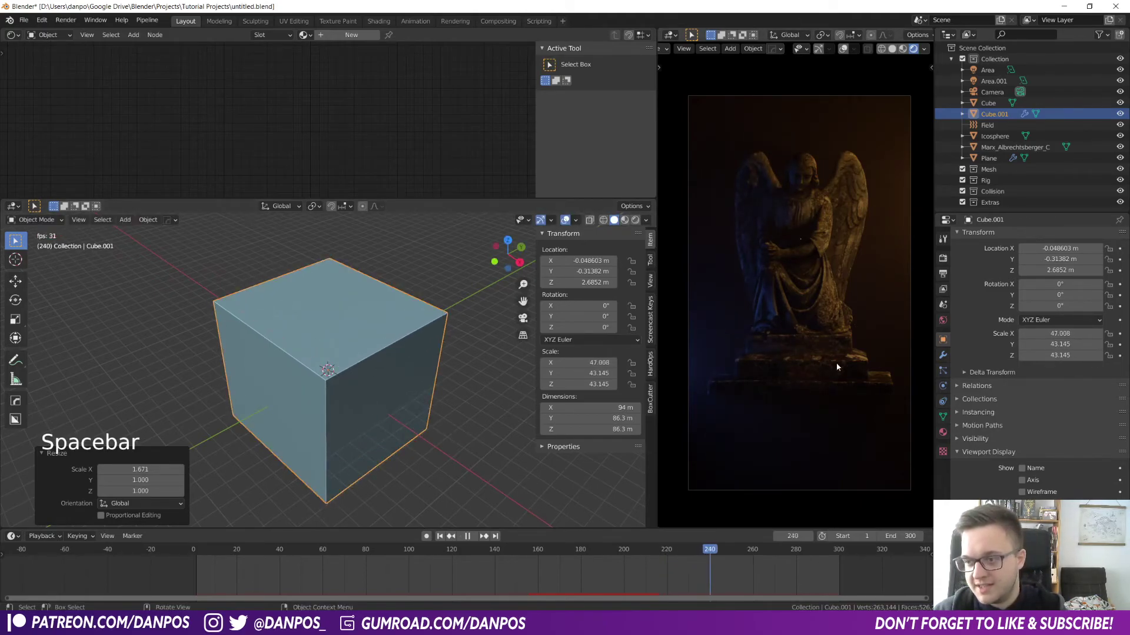
{"action": "key", "text": "space"}
{"action": "key", "text": "space"}
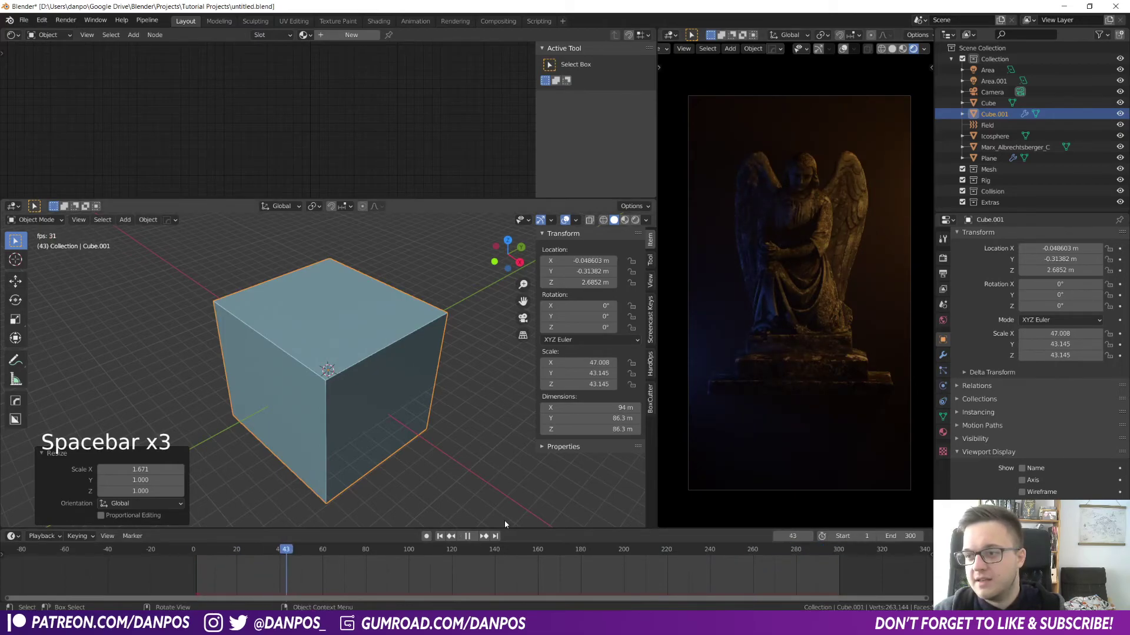
{"action": "key", "text": "space"}
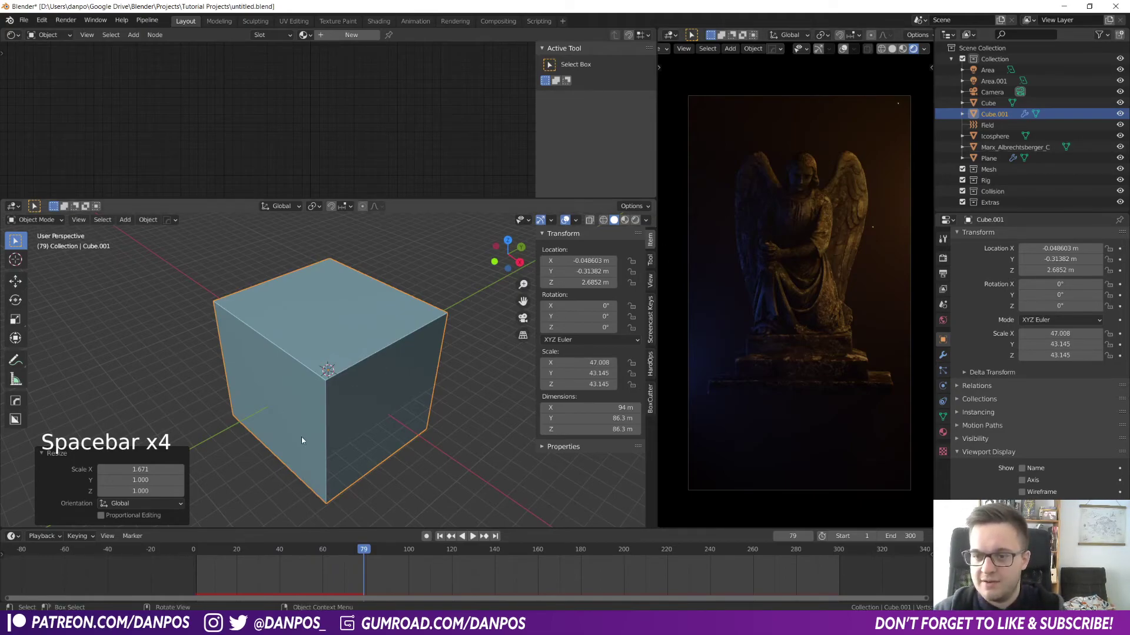
- Undo the enlargement and the X stretch of the emitter cube and inspect the solid cube from outside
{"action": "left_click", "coordinate": [471, 467]}
{"action": "key", "text": "ctrl+z"}
{"action": "key", "text": "ctrl+z"}
{"action": "key", "text": "ctrl+z"}
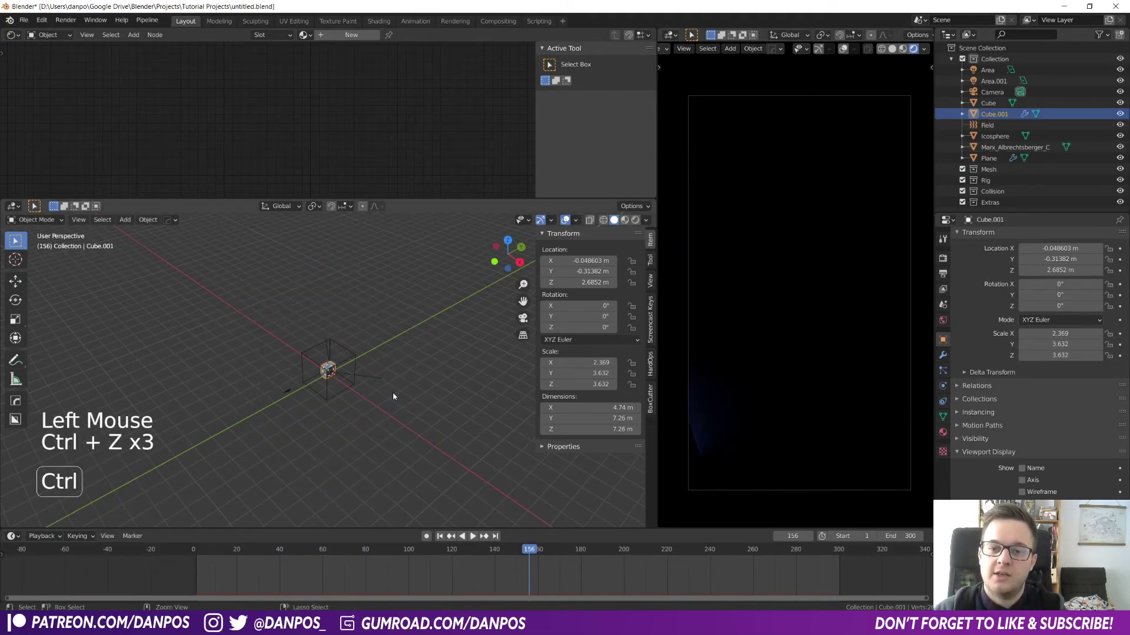
{"action": "scroll", "coordinate": [353, 412], "scroll_direction": "up", "scroll_amount": 9}
{"action": "scroll", "coordinate": [351, 434], "scroll_direction": "up", "scroll_amount": 2}
{"action": "key", "text": "z"}
{"action": "mouse_move", "coordinate": [351, 434]}
{"action": "middle_mouse_down"}
{"action": "mouse_move", "coordinate": [232, 383]}
{"action": "mouse_move", "coordinate": [308, 332]}
{"action": "middle_mouse_up"}
{"action": "scroll", "coordinate": [247, 383], "scroll_direction": "up", "scroll_amount": 5}
{"action": "middle_click_drag", "start_coordinate": [248, 383], "coordinate": [270, 373]}
{"action": "key", "text": "z"}
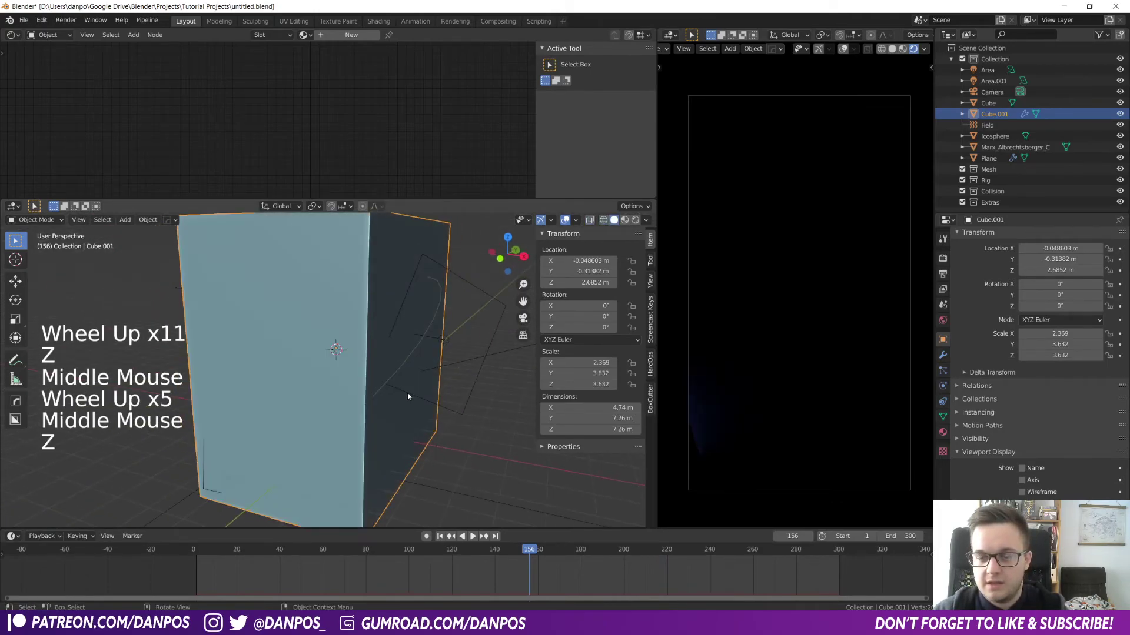
{"action": "scroll", "coordinate": [409, 393], "scroll_direction": "down", "scroll_amount": 3}
{"action": "scroll", "coordinate": [300, 375], "scroll_direction": "down", "scroll_amount": 3}
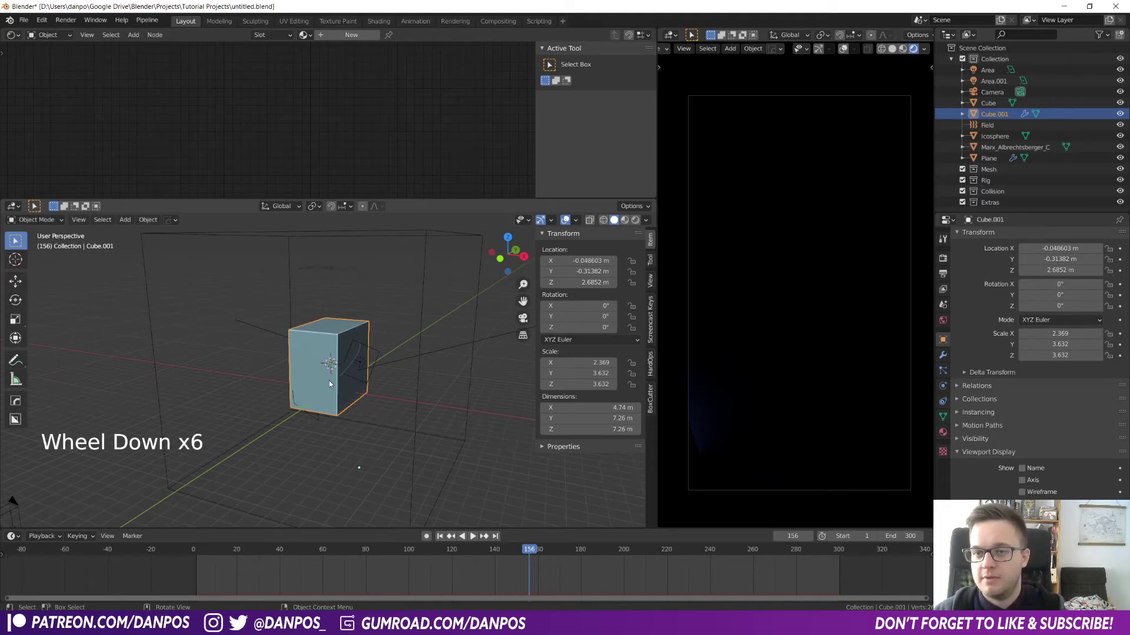
- Render an image with the emitter cube displayed as a solid, and dismiss the render window
{"action": "left_click", "coordinate": [66, 20]}
{"action": "left_click", "coordinate": [83, 33]}
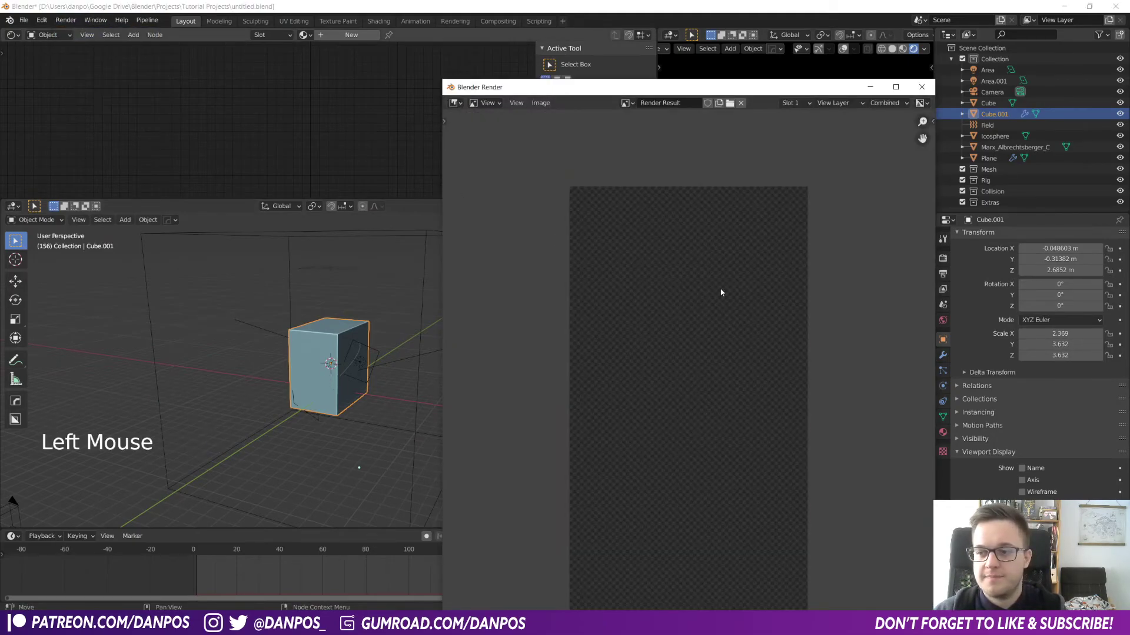
{"action": "left_click", "coordinate": [921, 88]}
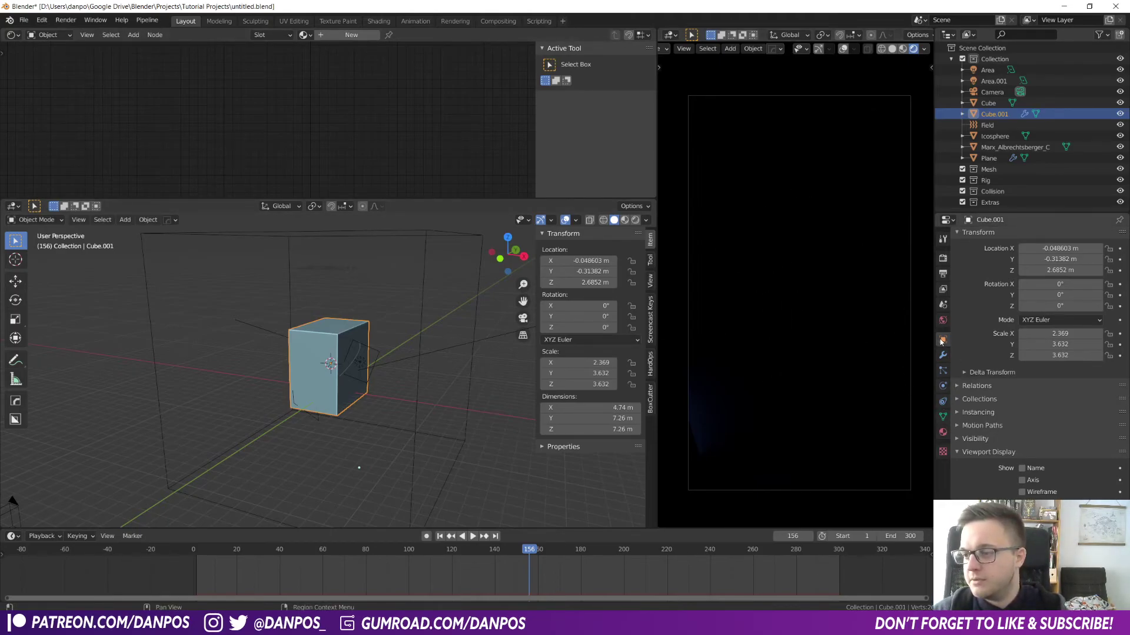
- Set the emitter cube's viewport display back to showing only its edges
{"action": "scroll", "coordinate": [1001, 487], "scroll_direction": "down", "scroll_amount": 4}
{"action": "left_click", "coordinate": [1060, 563]}
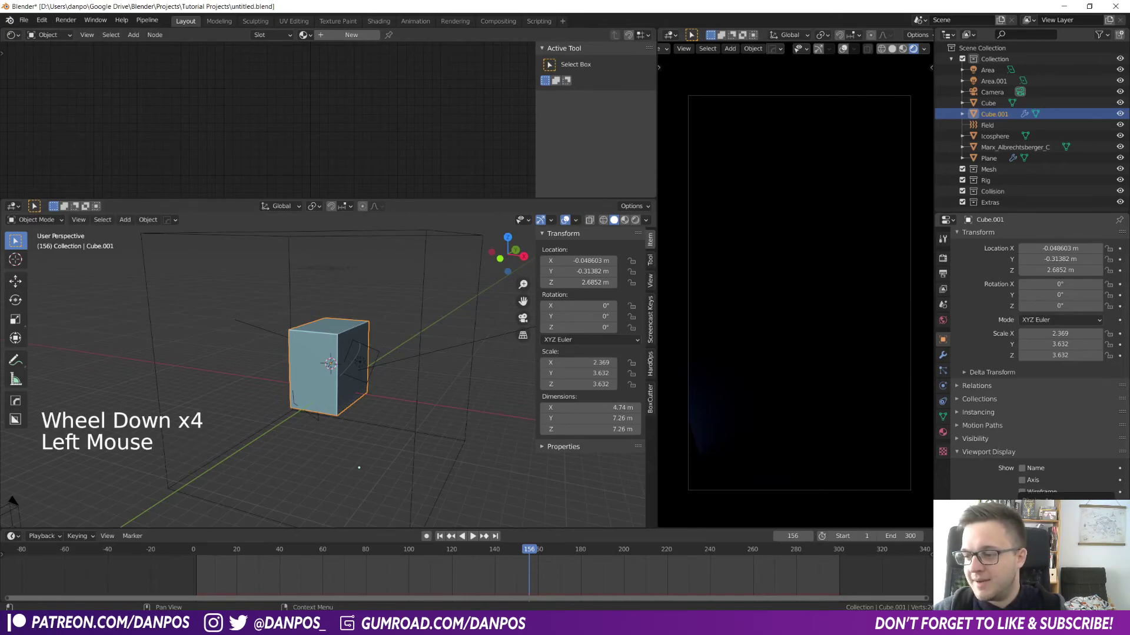
{"action": "left_click", "coordinate": [1060, 524]}
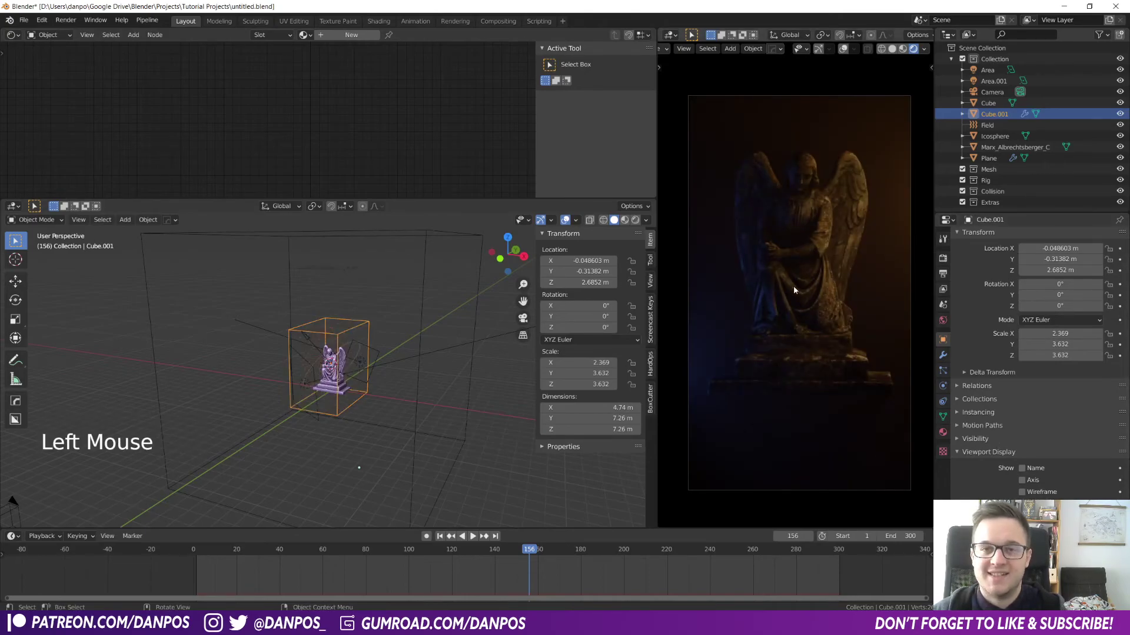
- Render frame 156 as an image, examine the glowing particles around the statue, and dismiss the render window
{"action": "scroll", "coordinate": [265, 441], "scroll_direction": "up", "scroll_amount": 10}
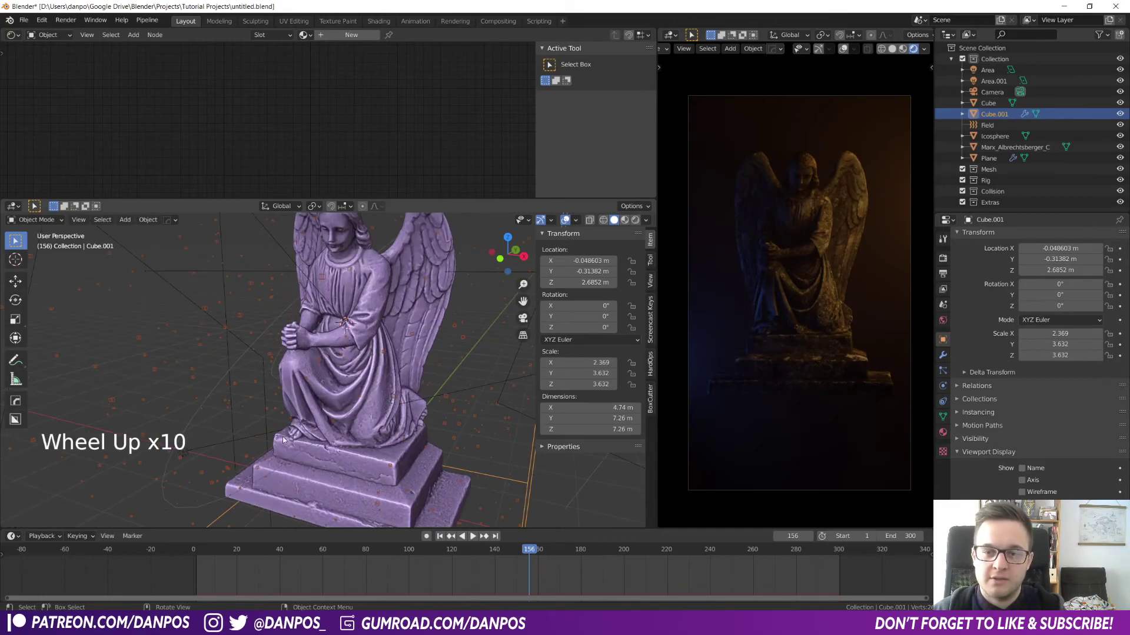
{"action": "middle_click_drag", "start_coordinate": [271, 278], "coordinate": [339, 332], "text": "shift"}
{"action": "scroll", "coordinate": [339, 331], "scroll_direction": "up", "scroll_amount": 5}
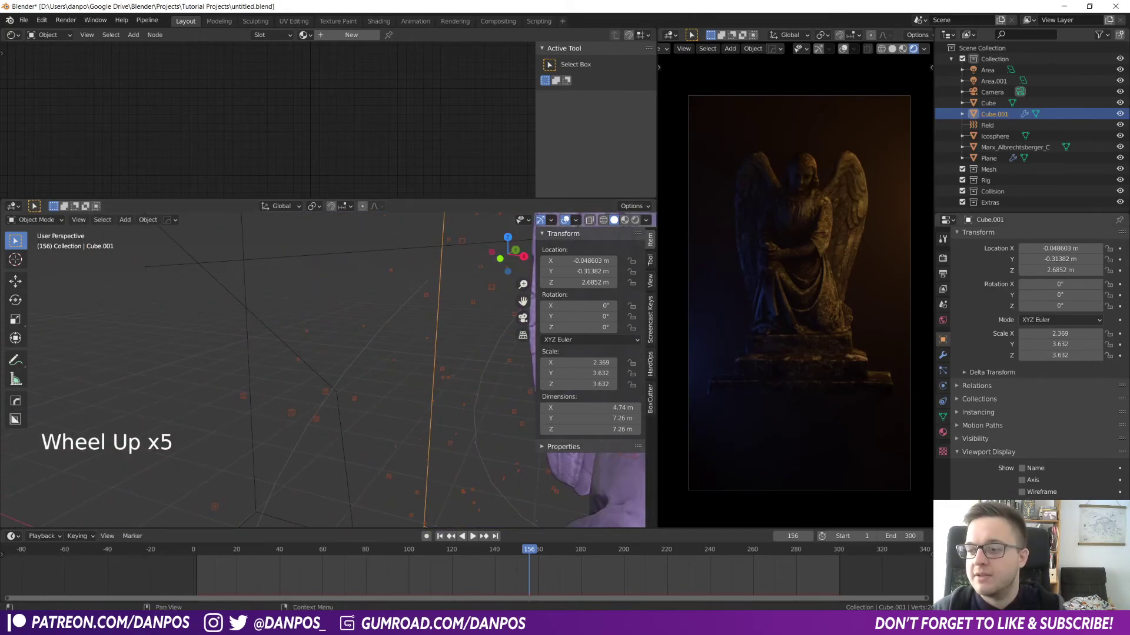
{"action": "left_click", "coordinate": [66, 20]}
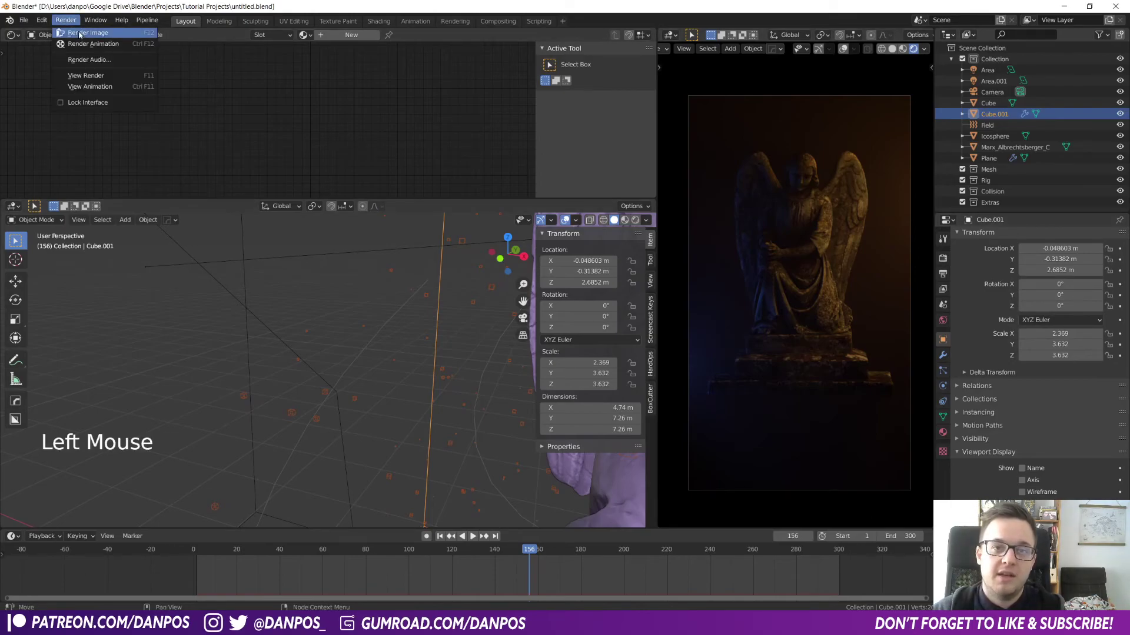
{"action": "left_click", "coordinate": [73, 37]}
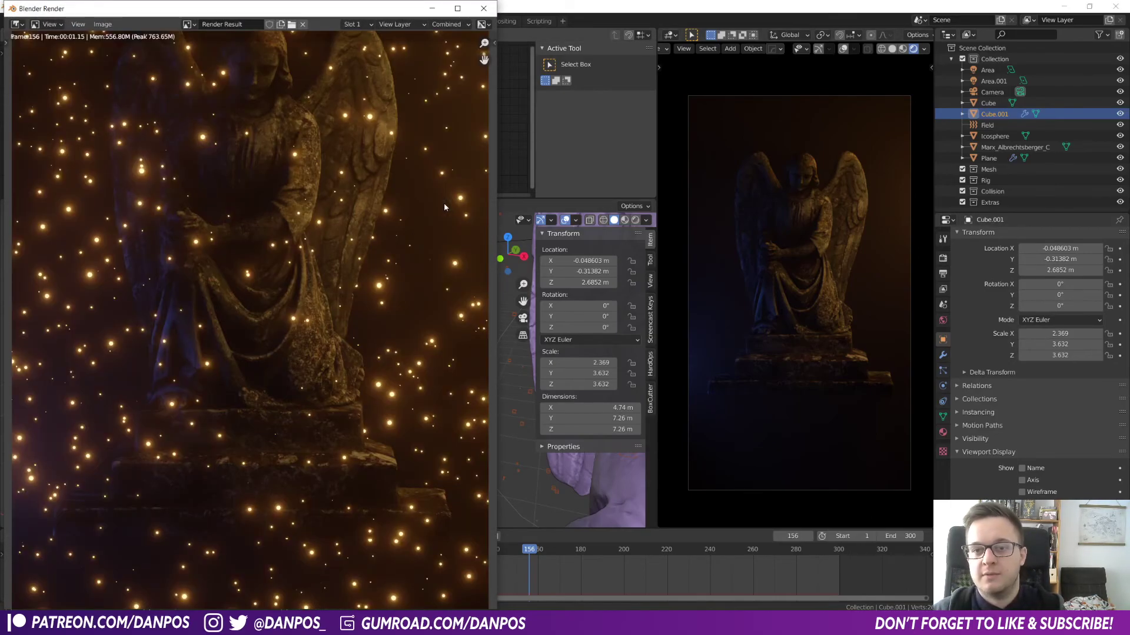
{"action": "scroll", "coordinate": [303, 226], "scroll_direction": "down", "scroll_amount": 2}
{"action": "scroll", "coordinate": [303, 225], "scroll_direction": "up", "scroll_amount": 1}
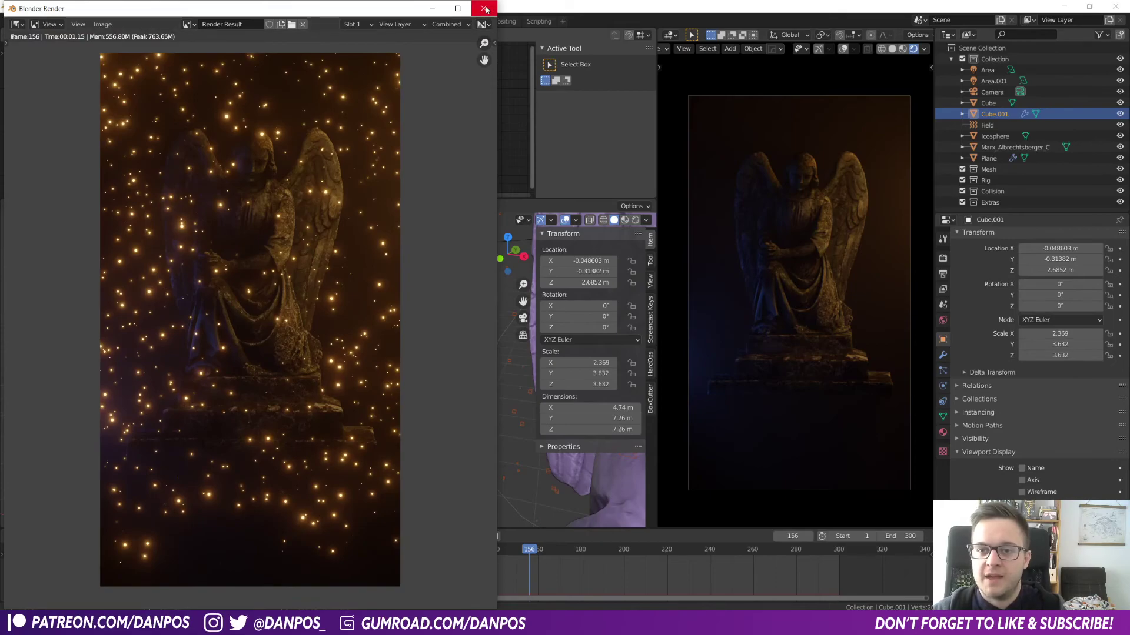
{"action": "left_click", "coordinate": [484, 9]}
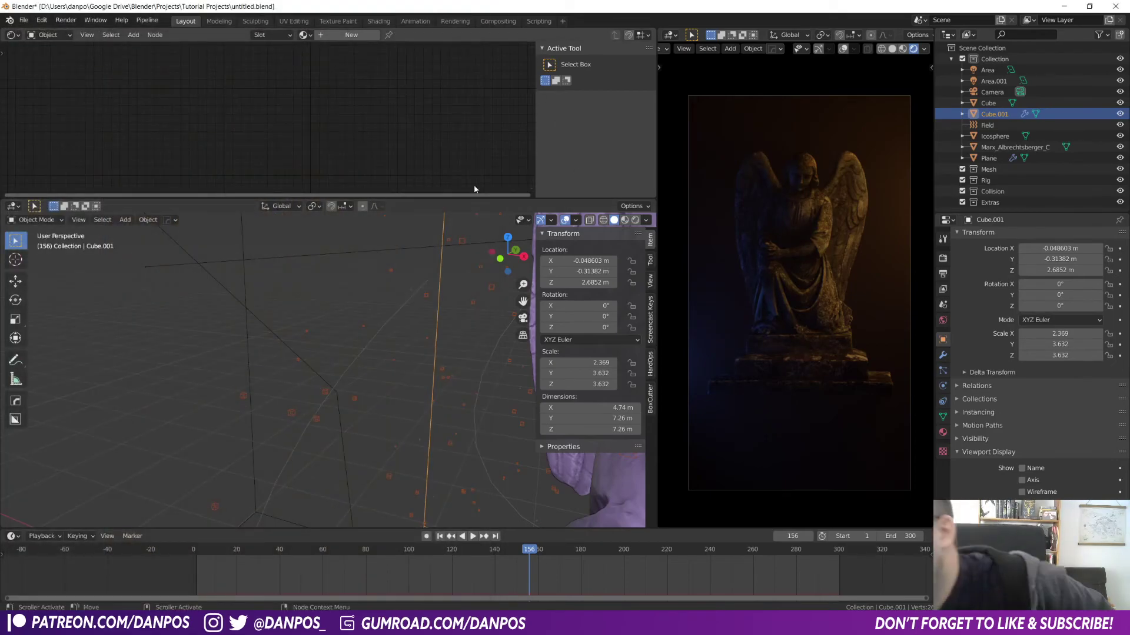
{"action": "scroll", "coordinate": [379, 365], "scroll_direction": "down", "scroll_amount": 6}
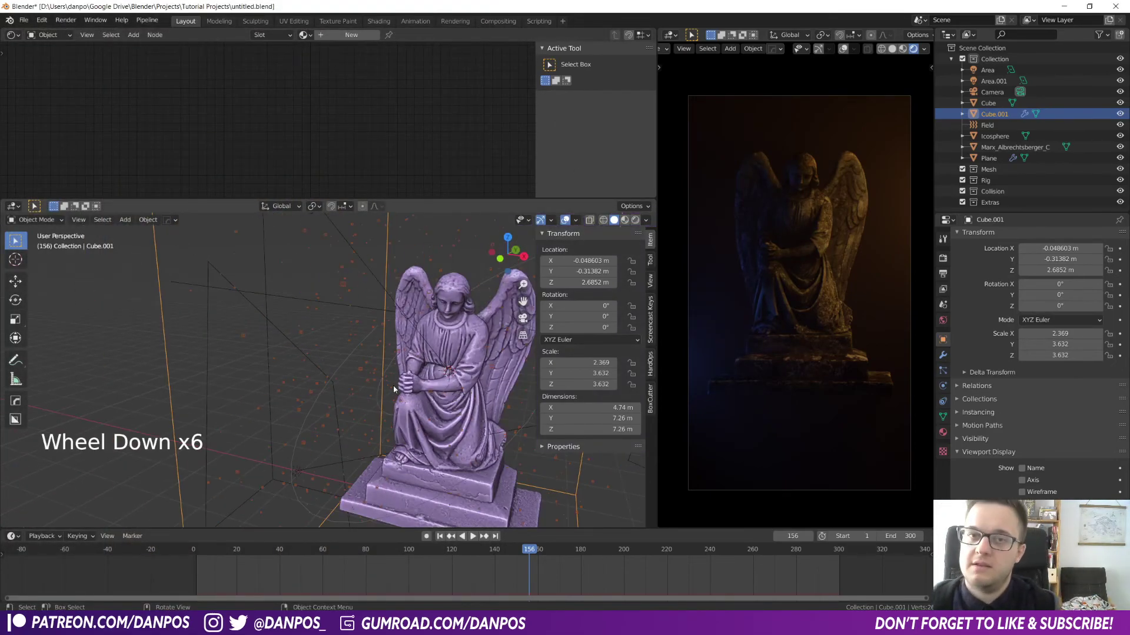
{"action": "scroll", "coordinate": [379, 381], "scroll_direction": "down", "scroll_amount": 8}
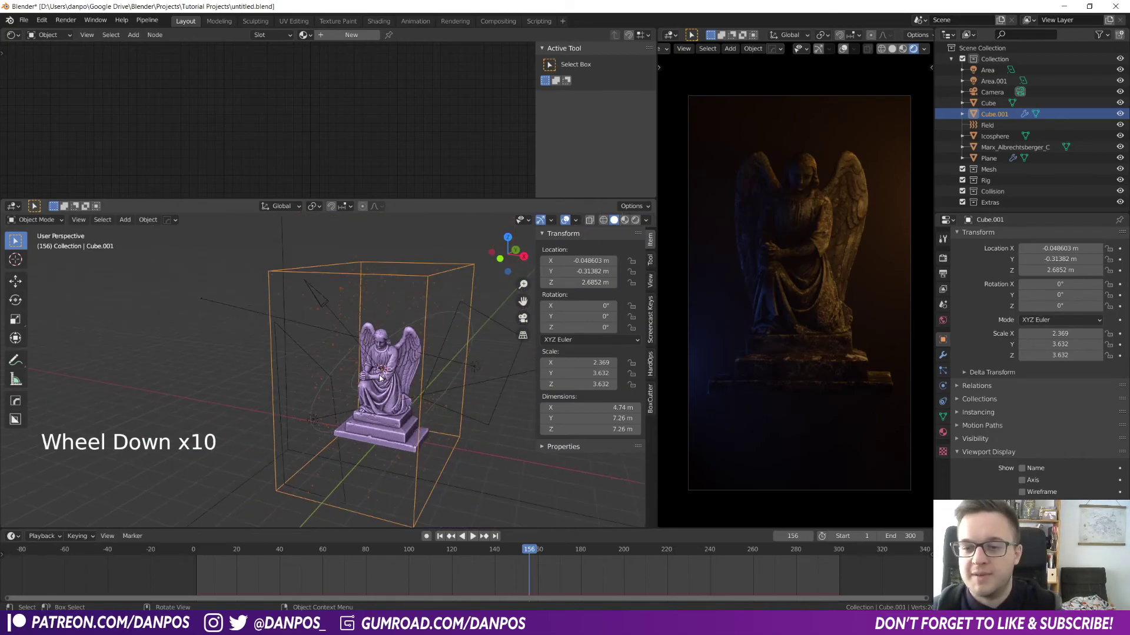
{"action": "middle_click_drag", "start_coordinate": [379, 381], "coordinate": [404, 414]}
{"action": "scroll", "coordinate": [283, 421], "scroll_direction": "down", "scroll_amount": 3}
{"action": "scroll", "coordinate": [282, 420], "scroll_direction": "down", "scroll_amount": 1}
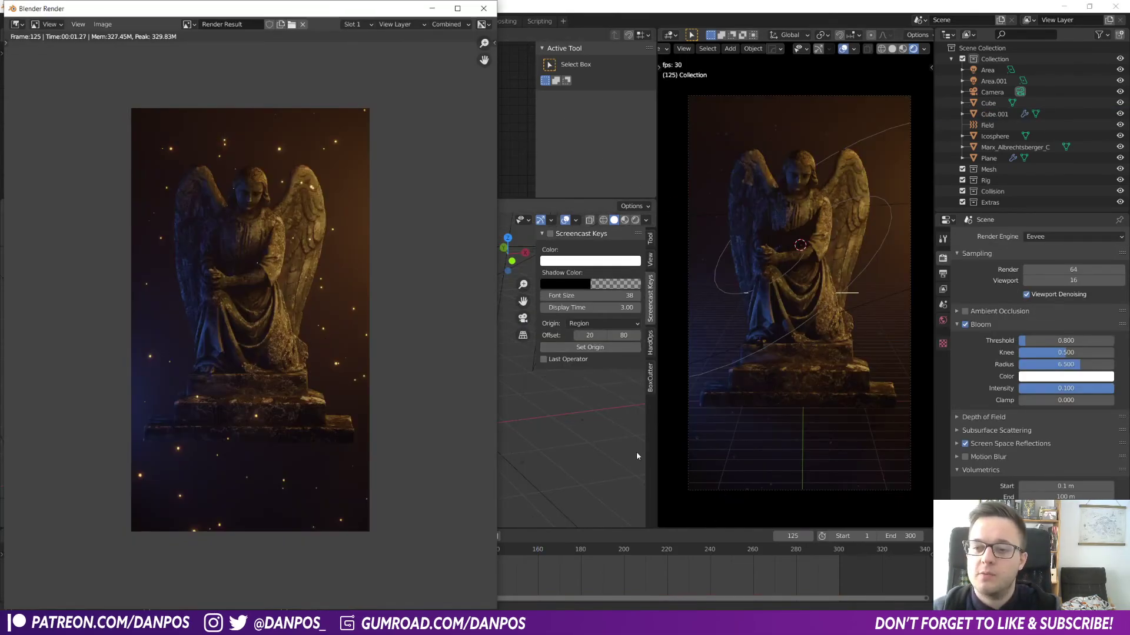
- Leave the render of frame 125 and select the angel statue
{"action": "left_click", "coordinate": [562, 451]}
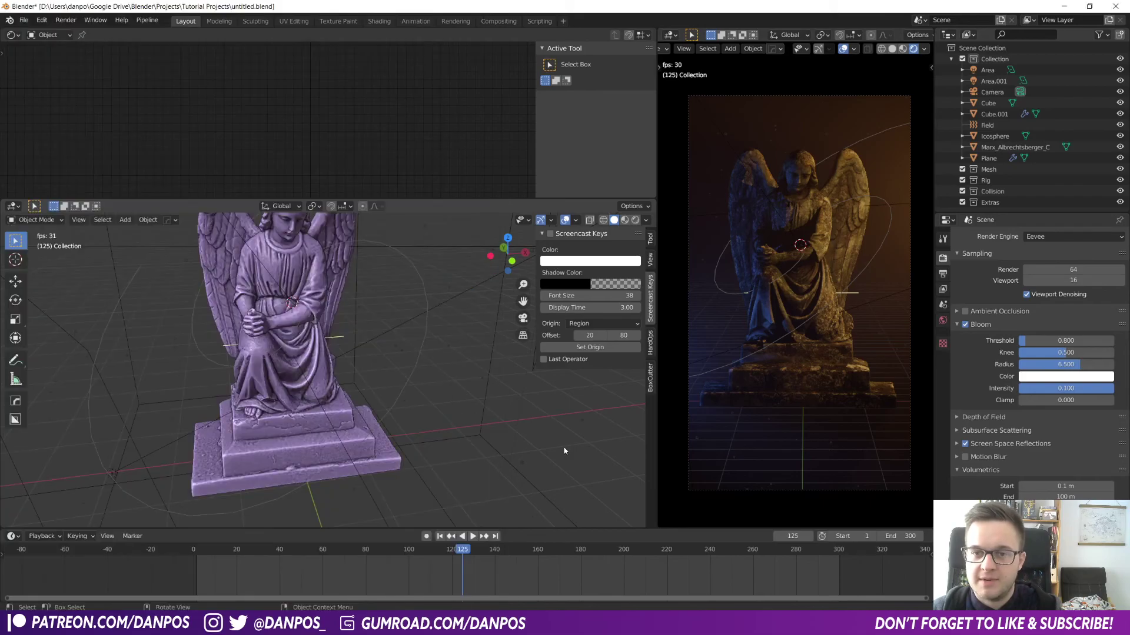
{"action": "left_click", "coordinate": [358, 450]}
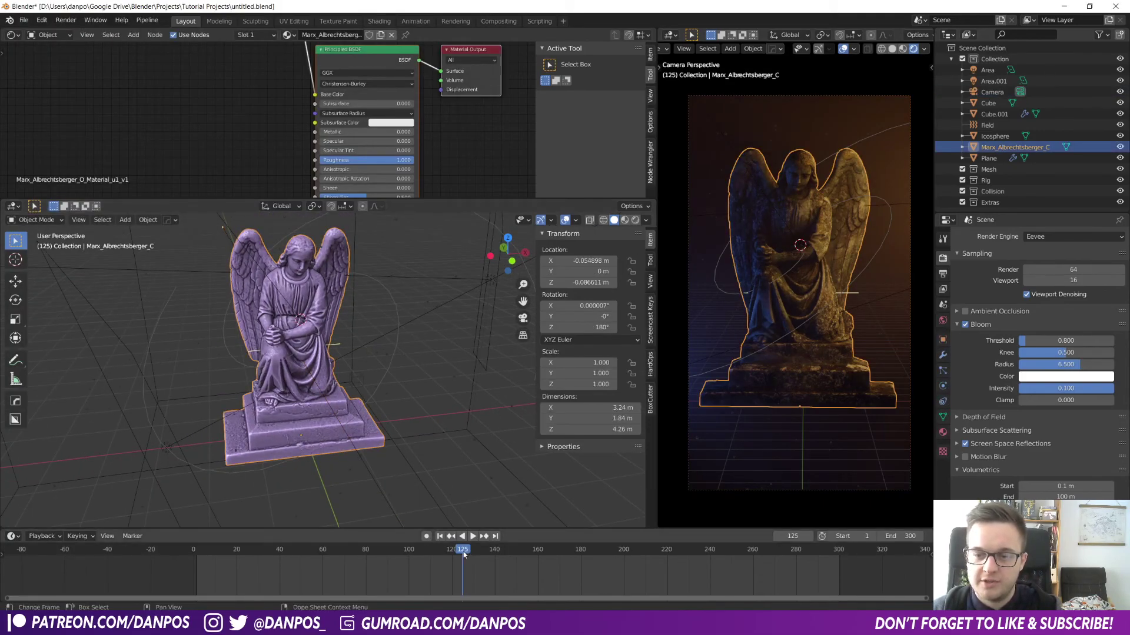
- Insert a rotation keyframe for the angel statue at frame 1
{"action": "left_click_drag", "start_coordinate": [463, 551], "coordinate": [164, 537]}
{"action": "key", "text": "Right"}
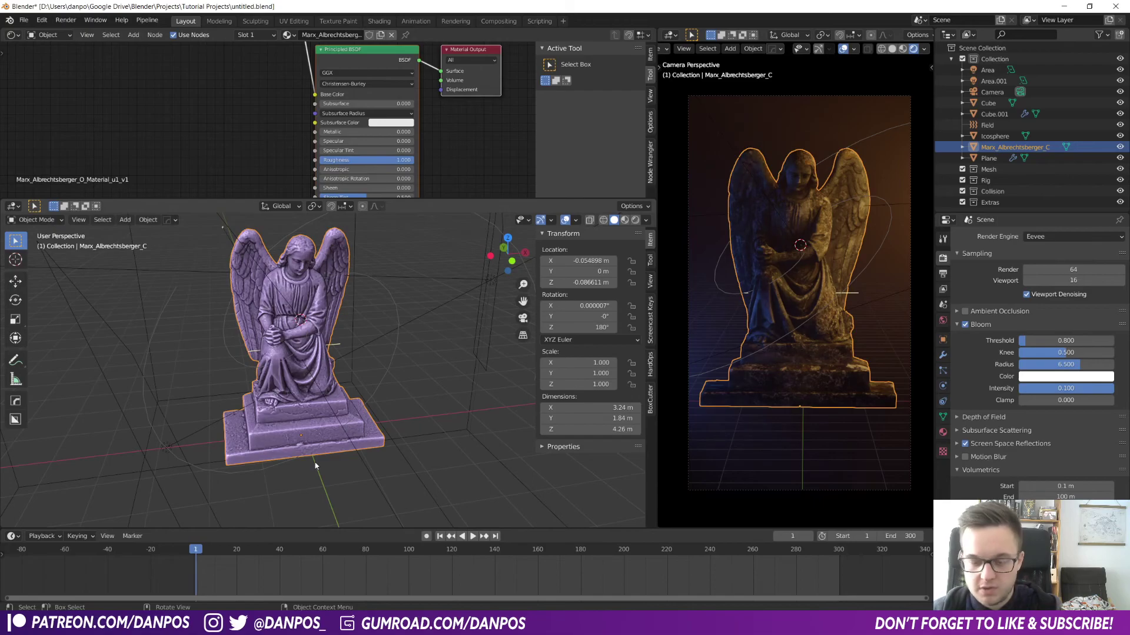
{"action": "key", "text": "i"}
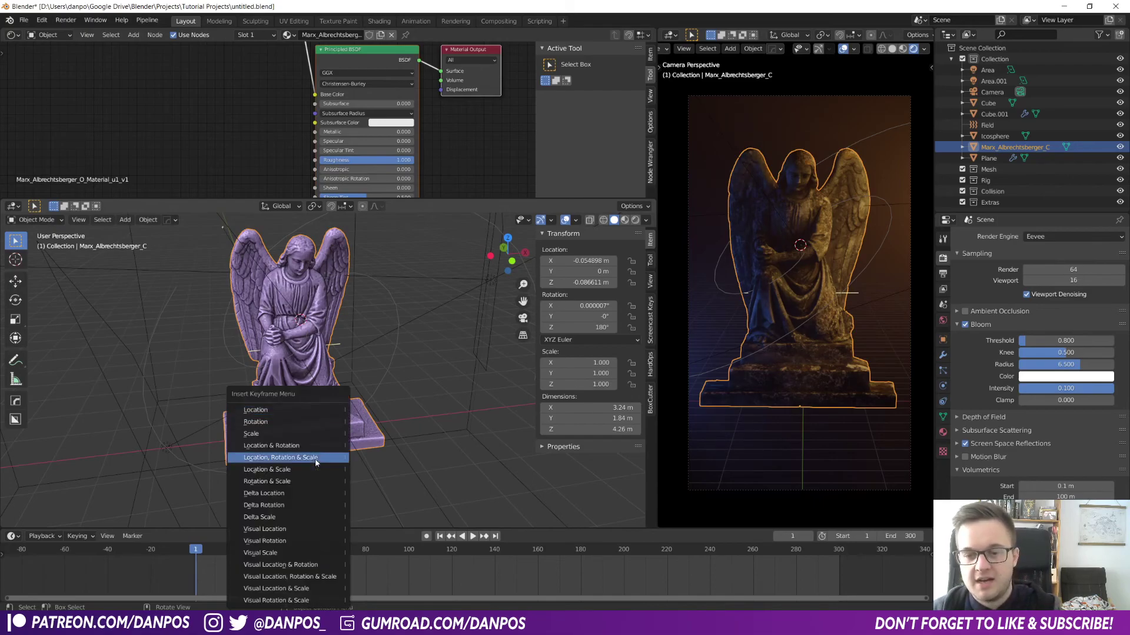
{"action": "left_click", "coordinate": [290, 422]}
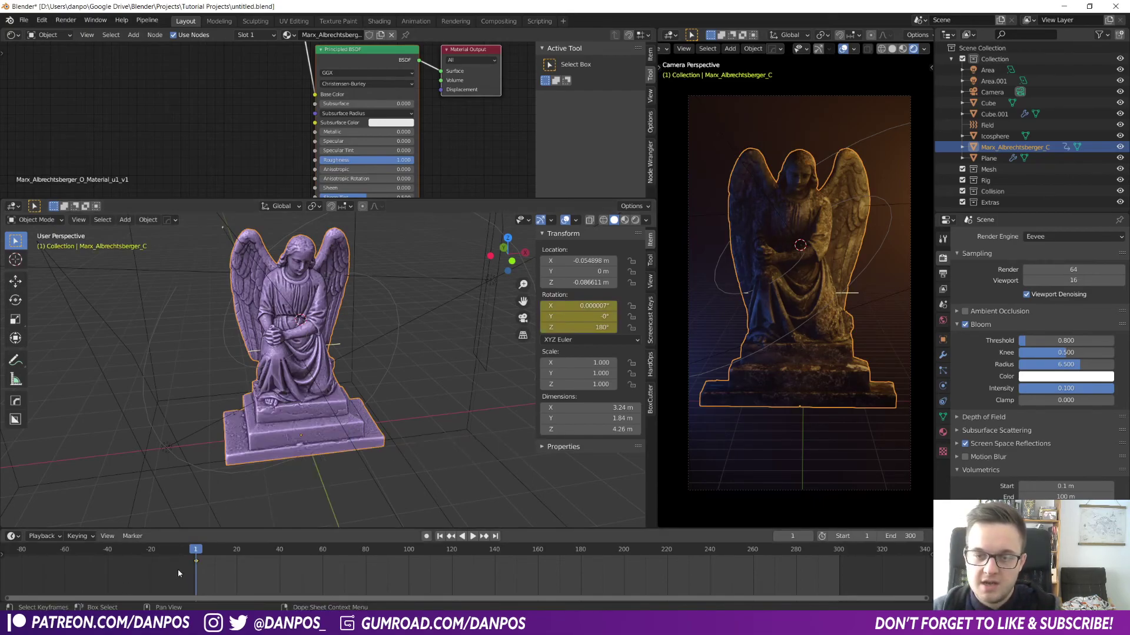
- At frame 300, rotate the angel statue 359° about the global Z axis and insert a rotation keyframe
{"action": "left_click_drag", "start_coordinate": [196, 553], "coordinate": [839, 597]}
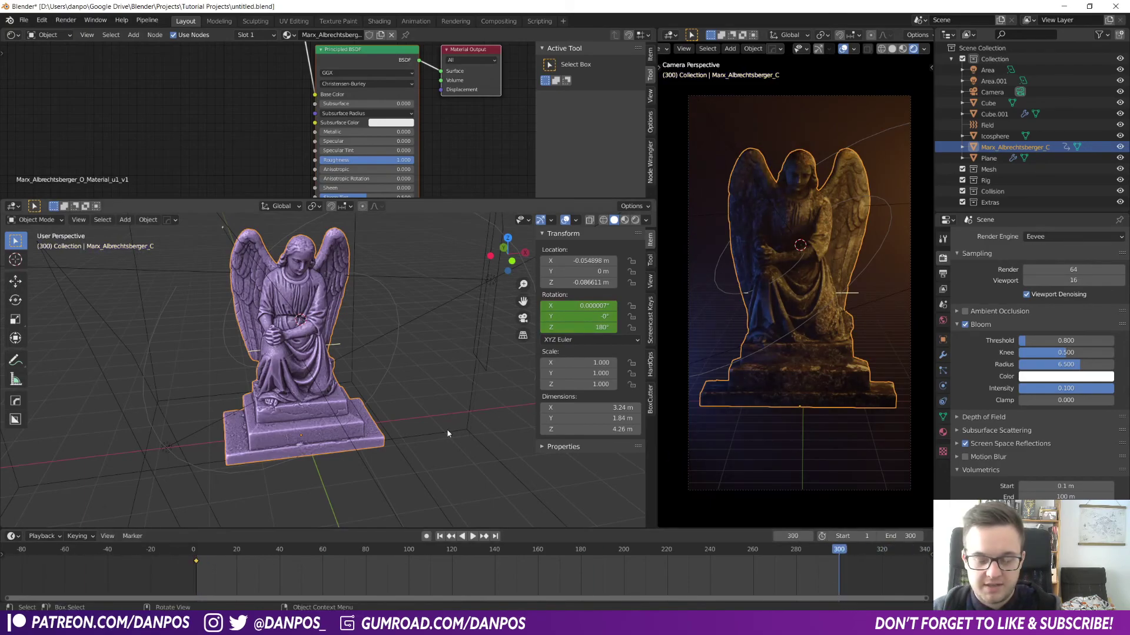
{"action": "key", "text": "r"}
{"action": "key", "text": "z"}
{"action": "type", "text": "3"}
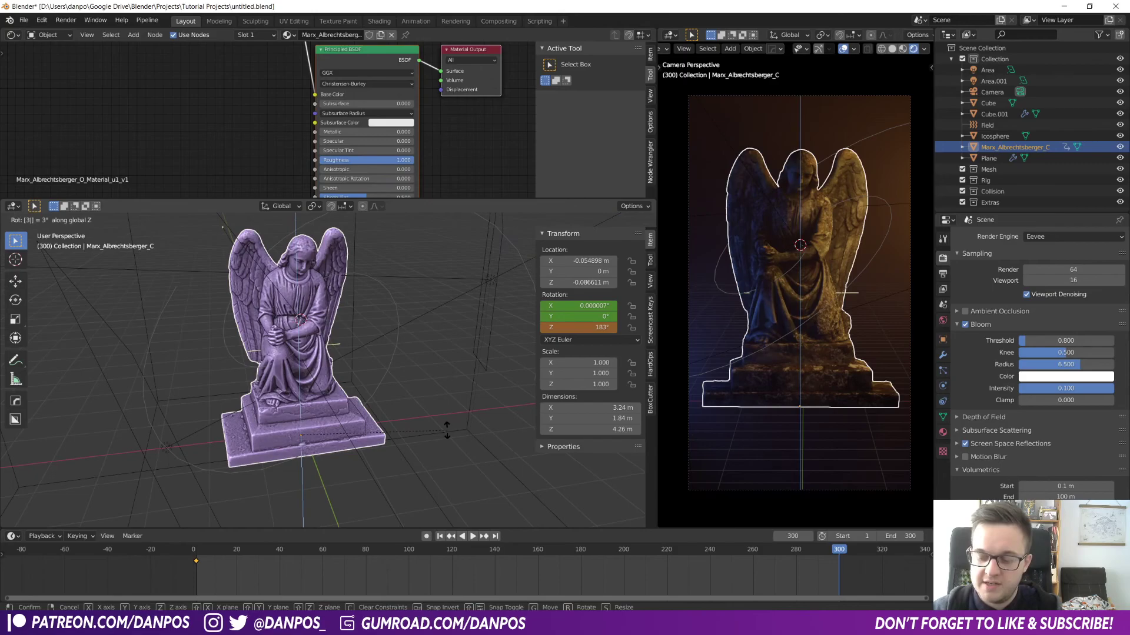
{"action": "type", "text": "59"}
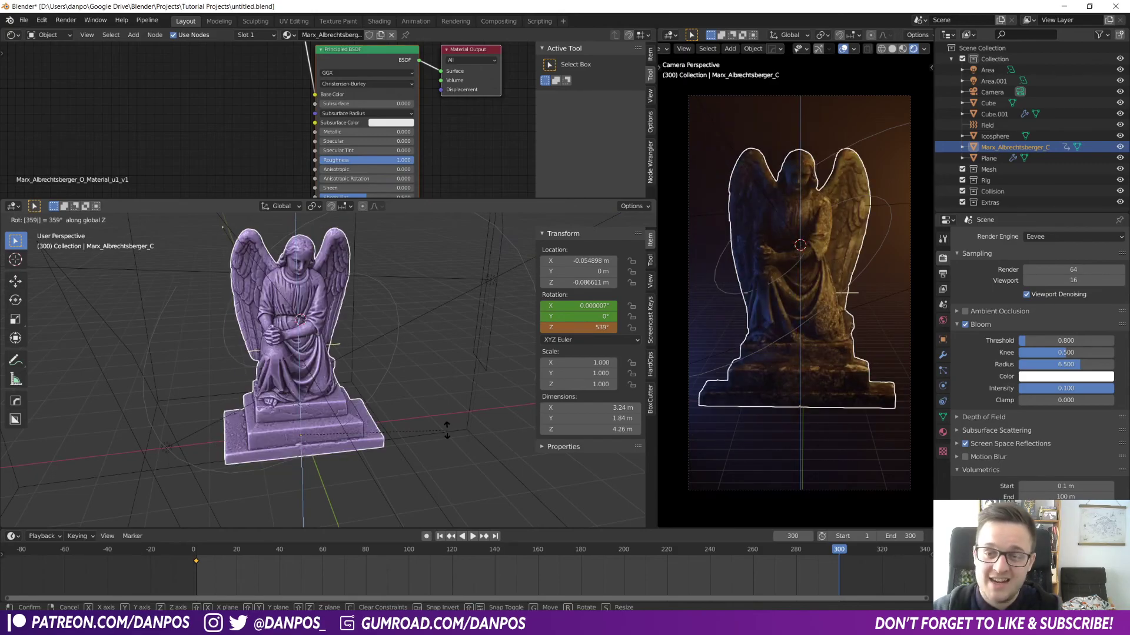
{"action": "key", "text": "Return"}
{"action": "key", "text": "i"}
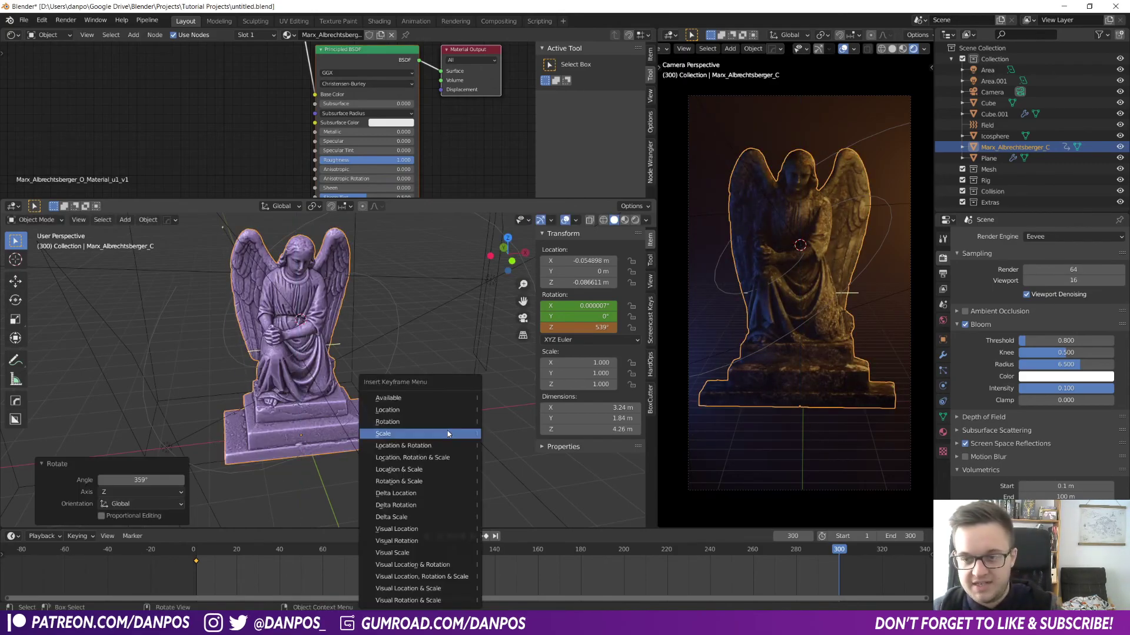
{"action": "left_click", "coordinate": [435, 423]}
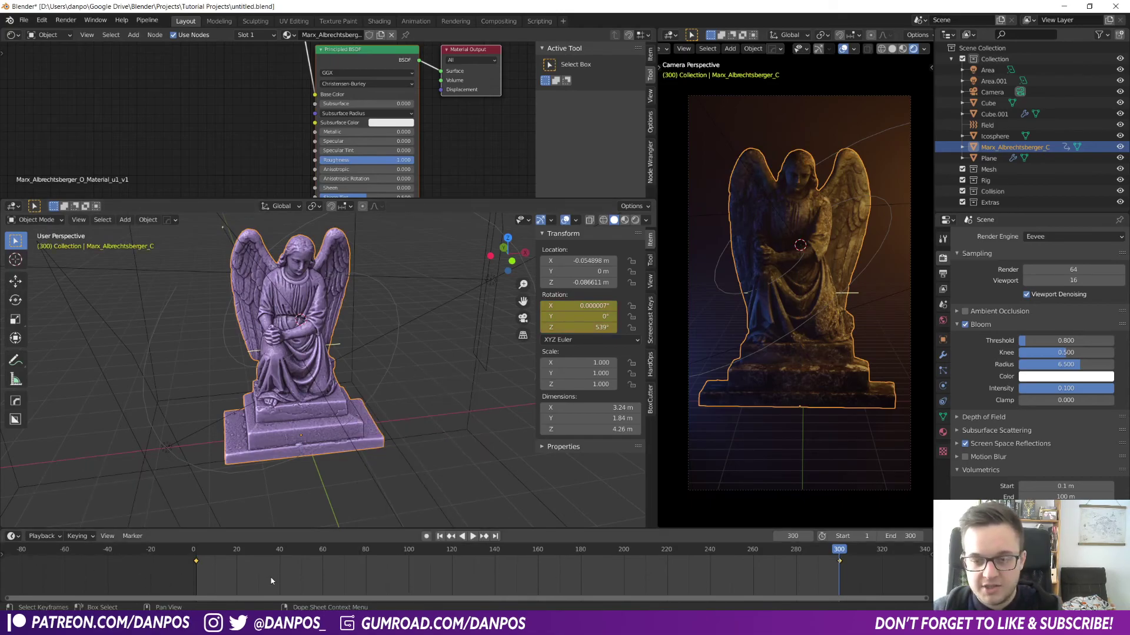
- Set the statue's rotation keyframes to linear interpolation and play the animation to check the spin, pausing at frame 245
{"action": "key", "text": "t"}
{"action": "left_click", "coordinate": [107, 541]}
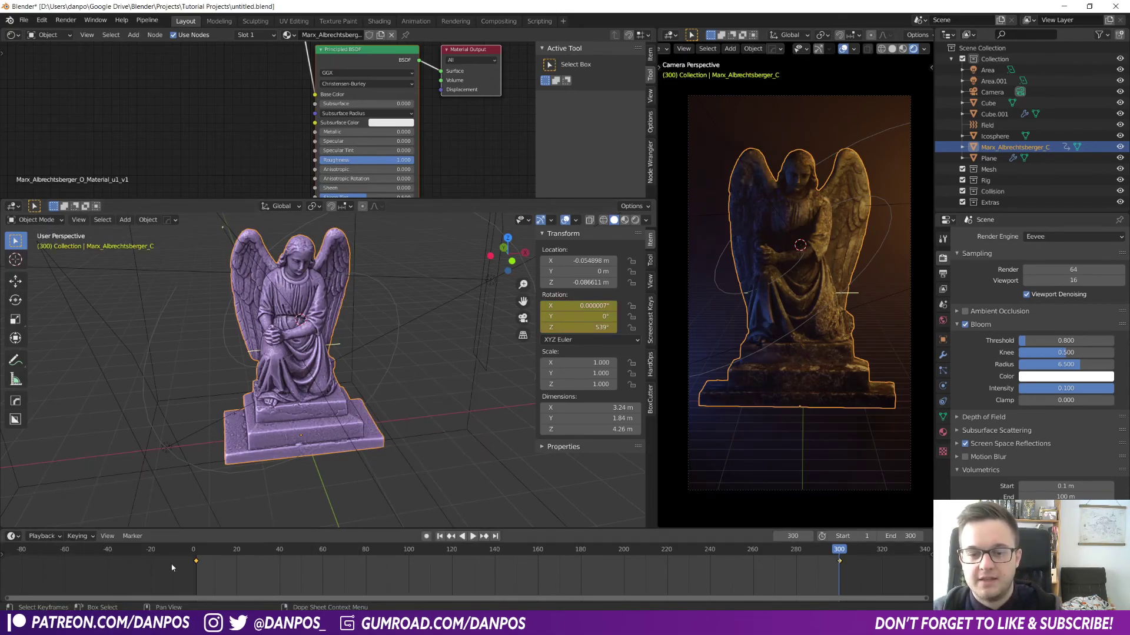
{"action": "key", "text": "space"}
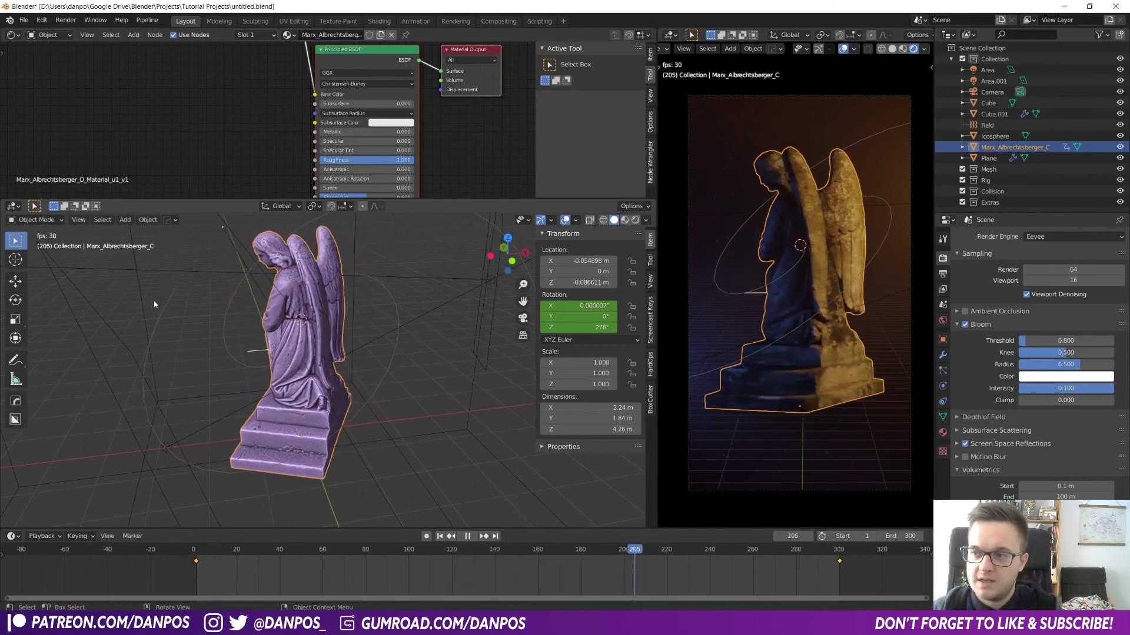
{"action": "key", "text": "space"}
- Render frame 245 as an image to inspect the rotated statue with its particles, and replay the spin past the loop point
{"action": "left_click", "coordinate": [66, 20]}
{"action": "left_click", "coordinate": [87, 32]}
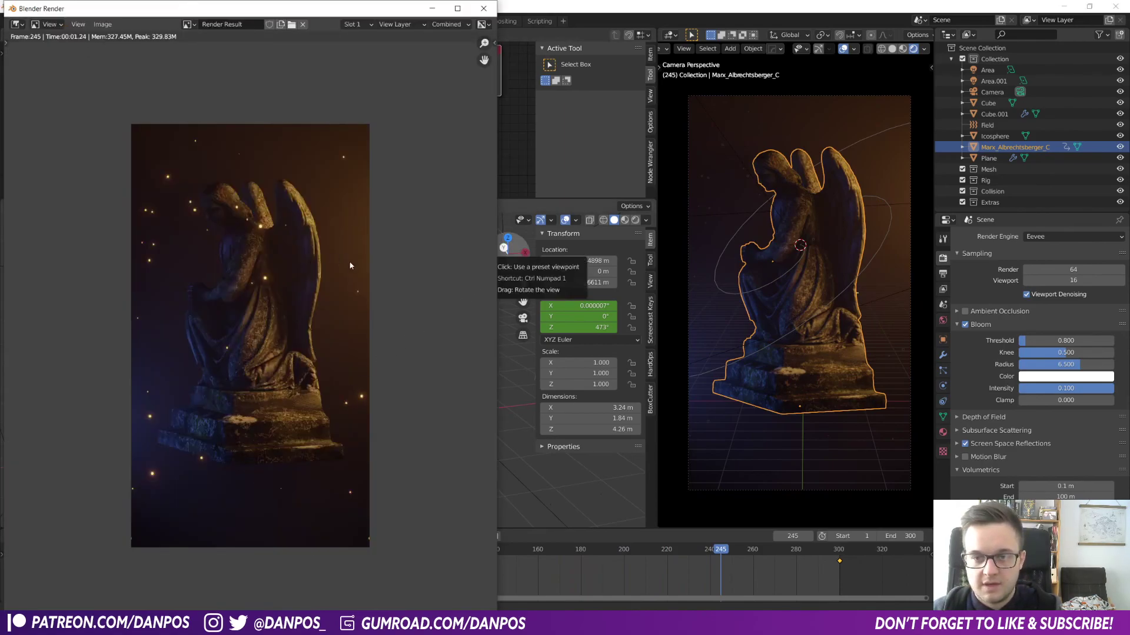
{"action": "left_click", "coordinate": [484, 8]}
{"action": "key", "text": "space"}
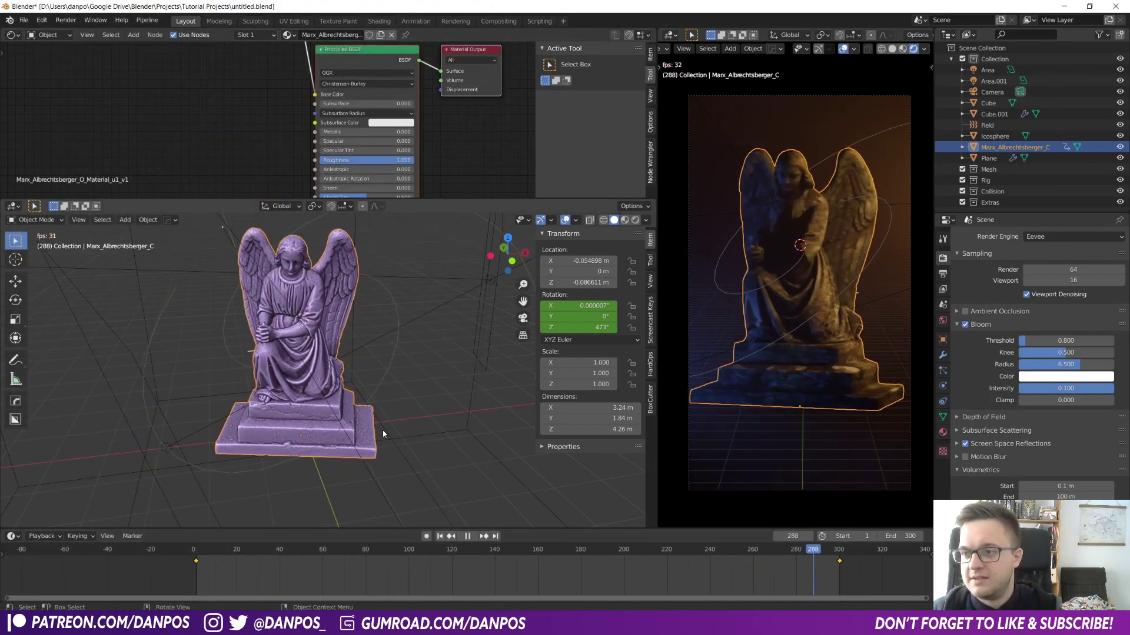
{"action": "key", "text": "space"}
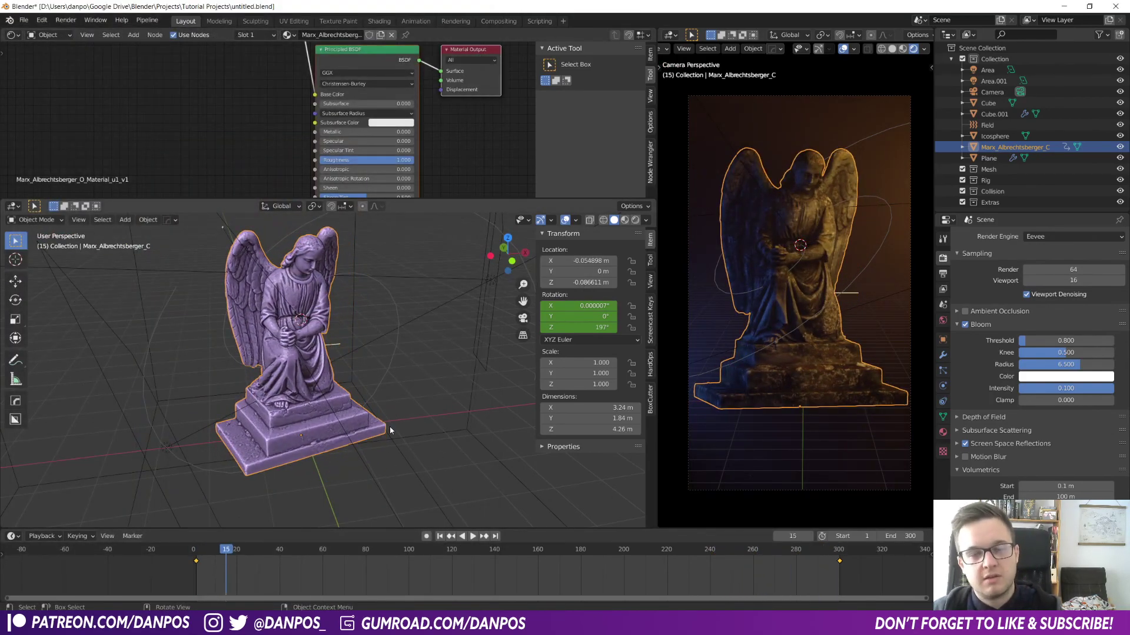